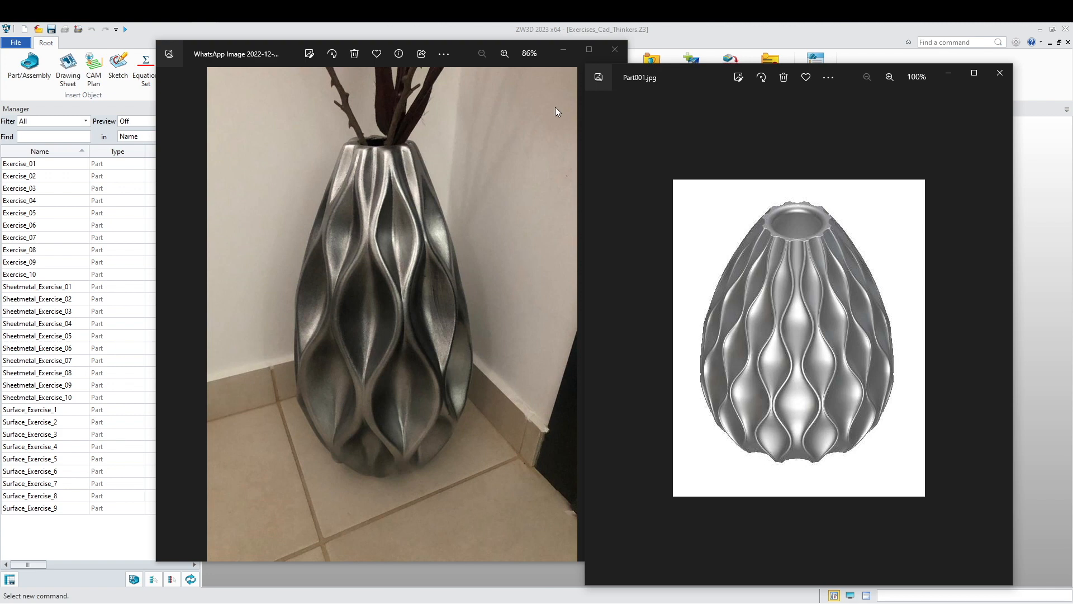
Clear the reference image windows off the workspace after examining the photo of the rippled vase.
click(563, 54)
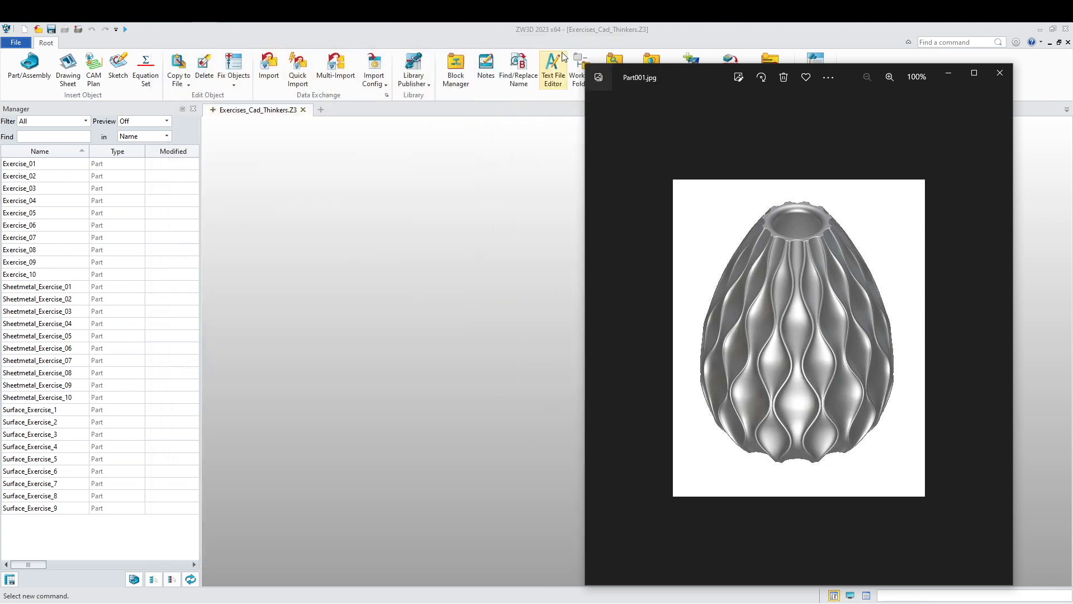
click(947, 75)
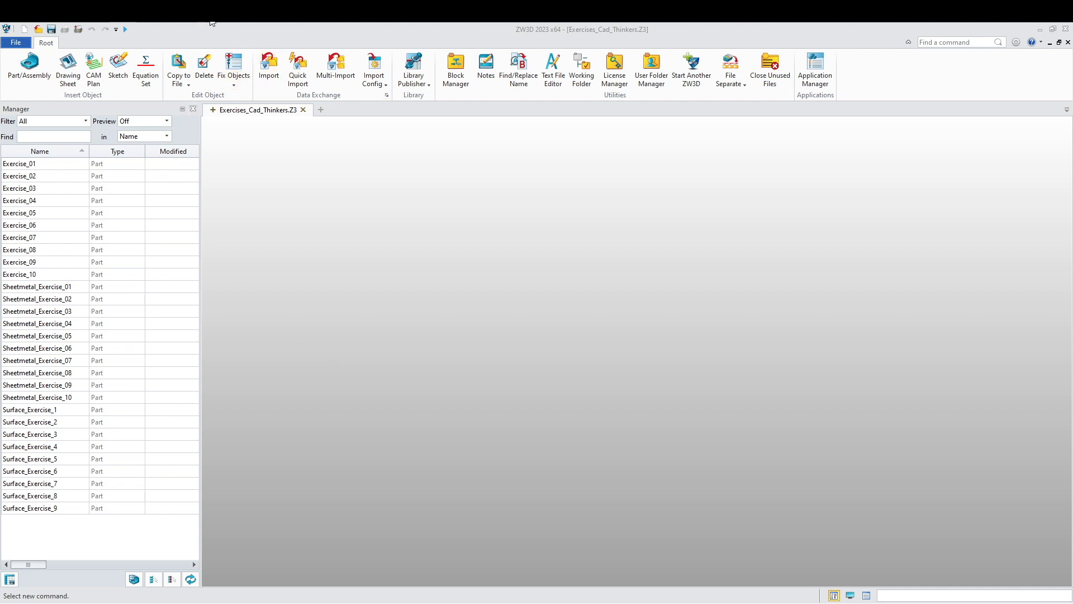
click(193, 83)
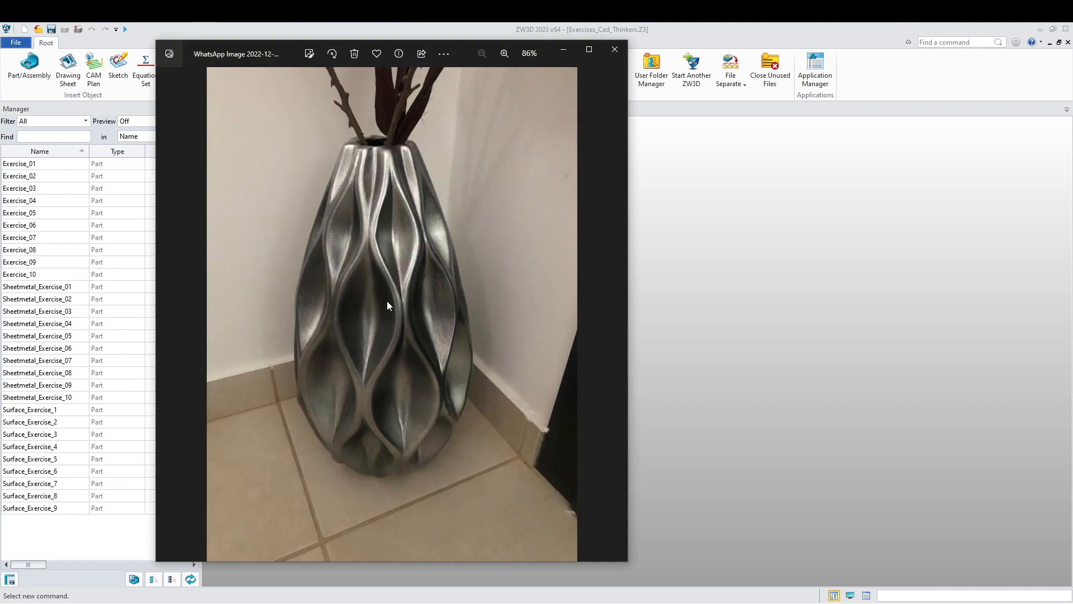
click(615, 49)
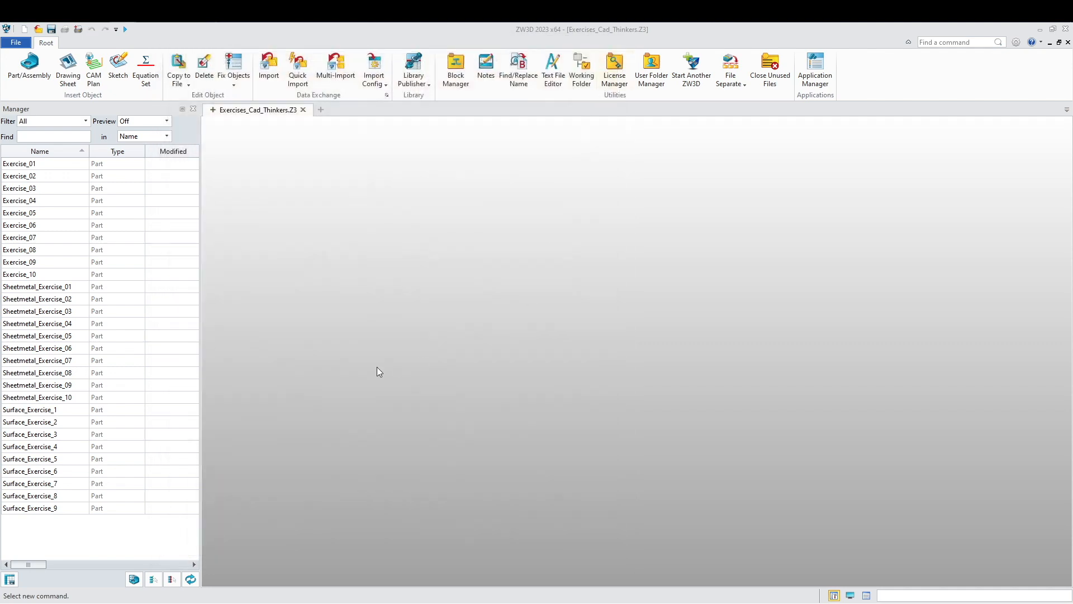
Create a new part named Surface_Exercise_10 with the default template, basing its name on Surface_Exercise_9.
click(42, 508)
click(42, 509)
right_click(42, 510)
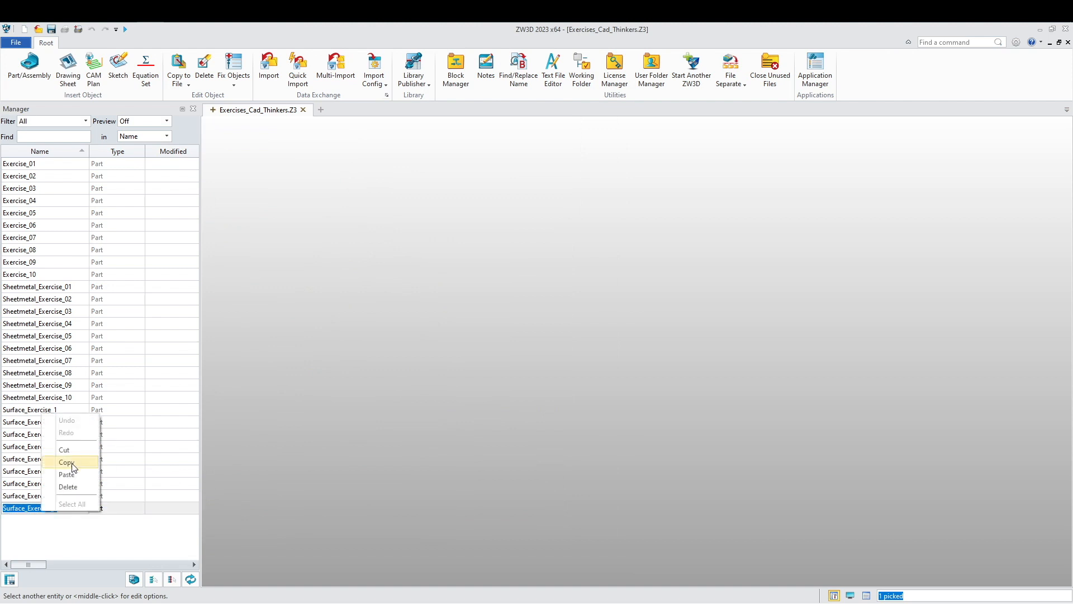
click(73, 468)
click(29, 66)
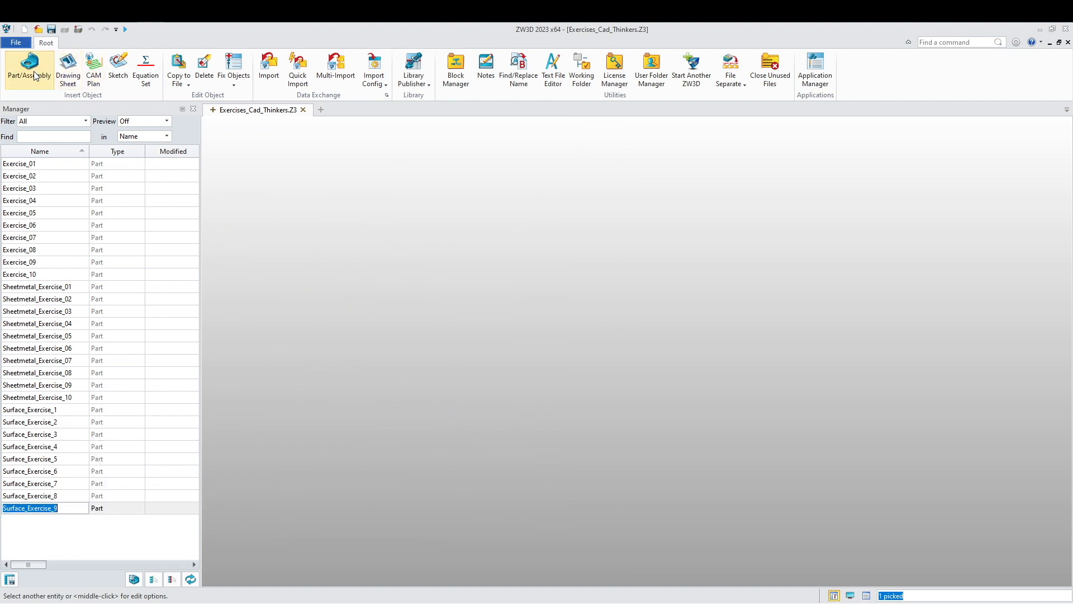
right_click(570, 379)
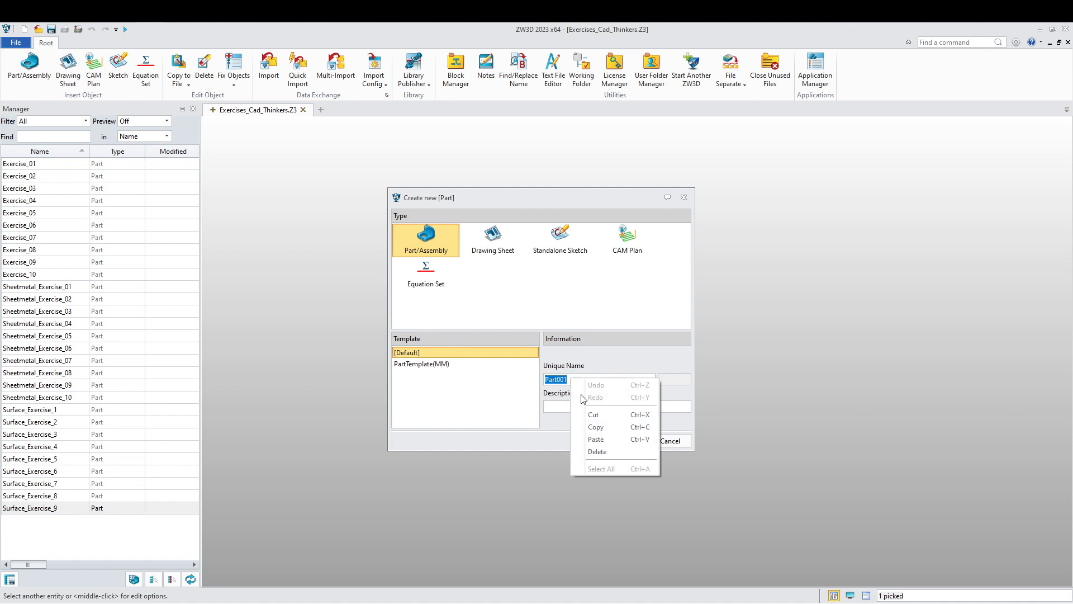
click(581, 438)
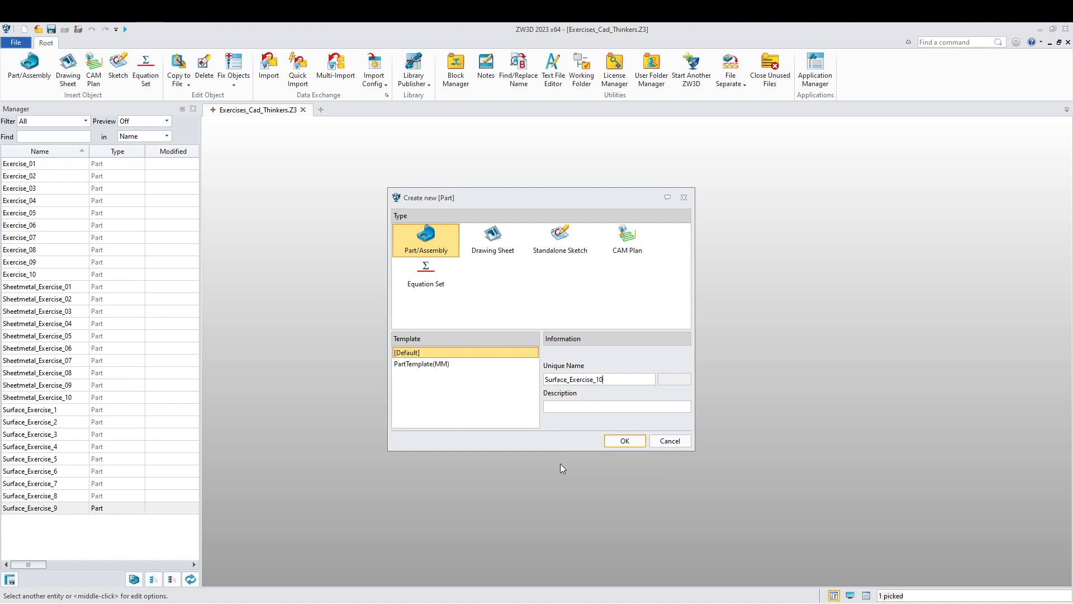
click(622, 441)
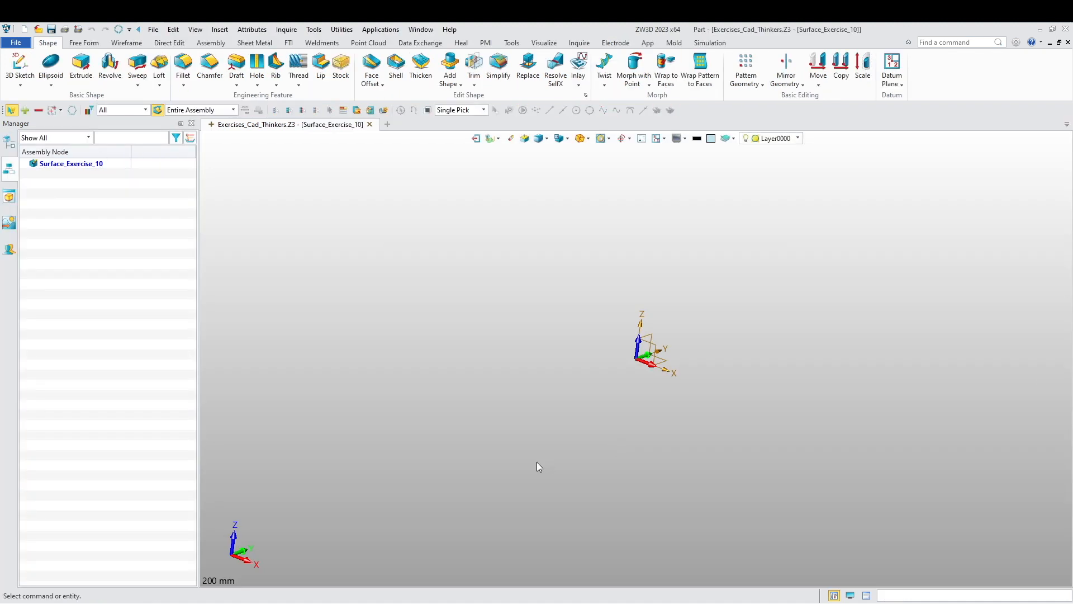
Create a datum plane offset 140 mm above the default XY plane.
right_drag(320, 357, 366, 316)
middle_drag(379, 325, 335, 349)
right_drag(335, 354, 354, 329)
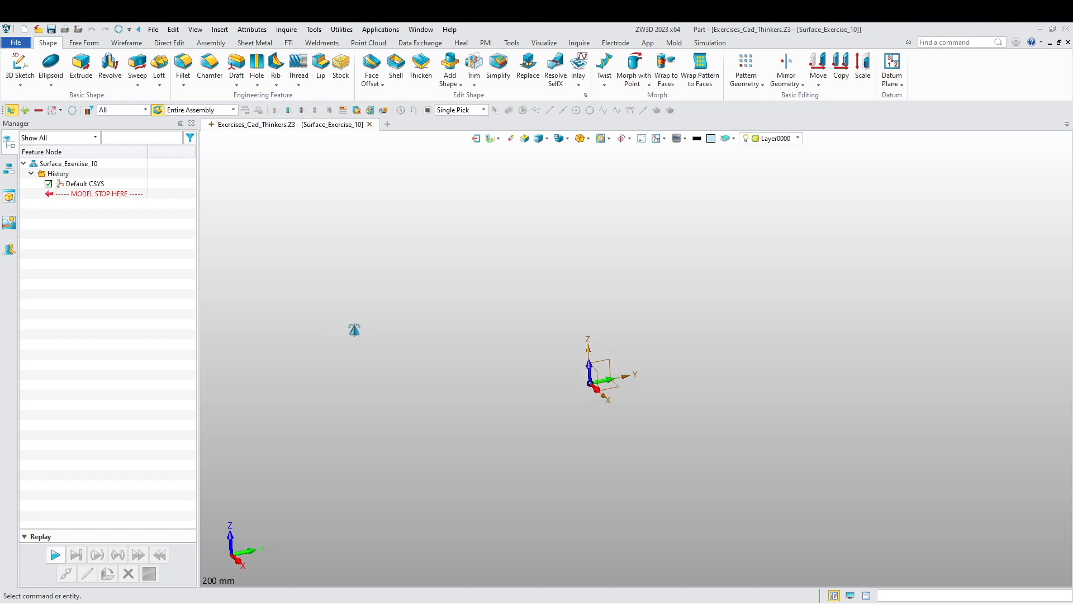
right_click(367, 320)
mouse_move(420, 374)
click(492, 373)
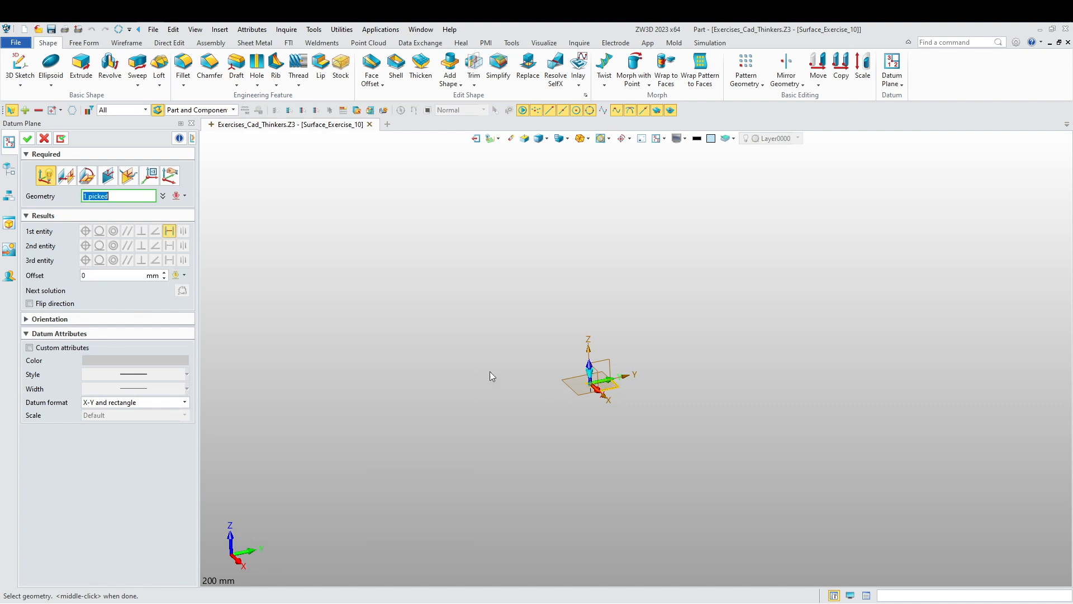
middle_click(81, 283)
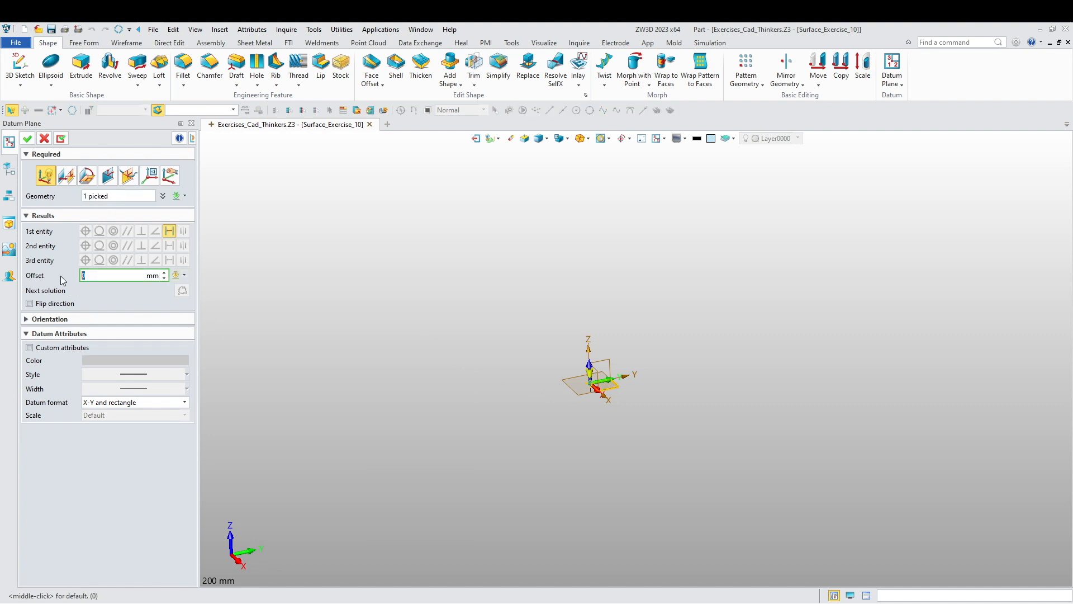
text(140)
key(Return)
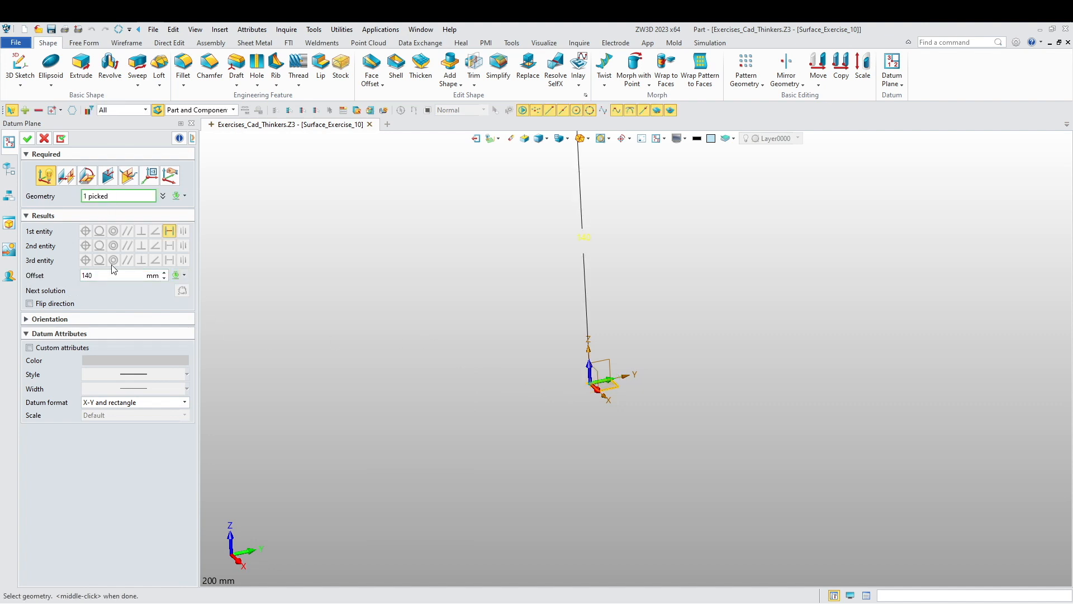
scroll(417, 280, down, 3)
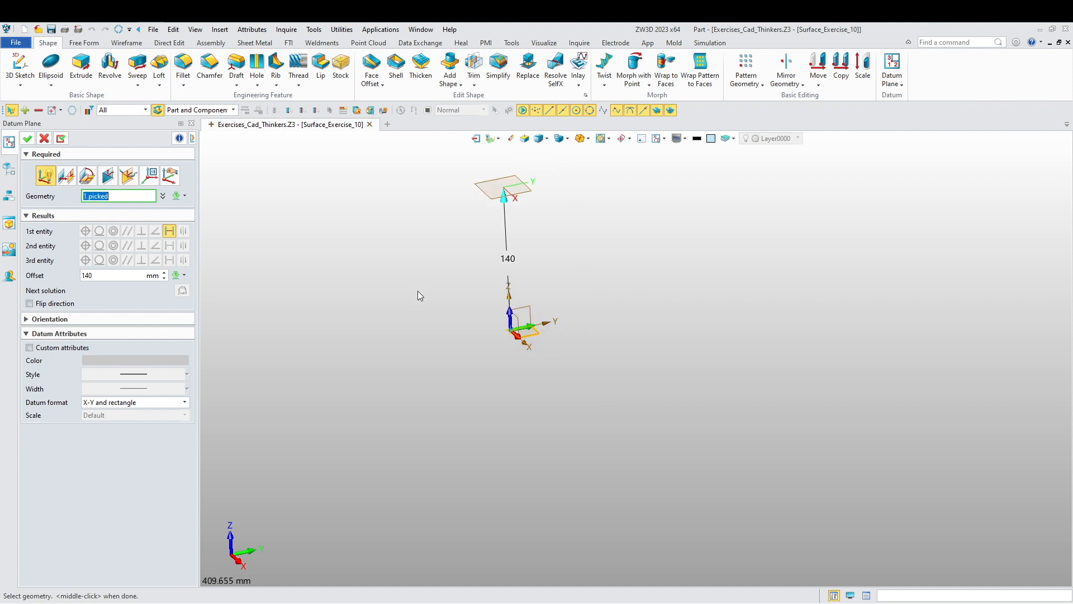
click(27, 138)
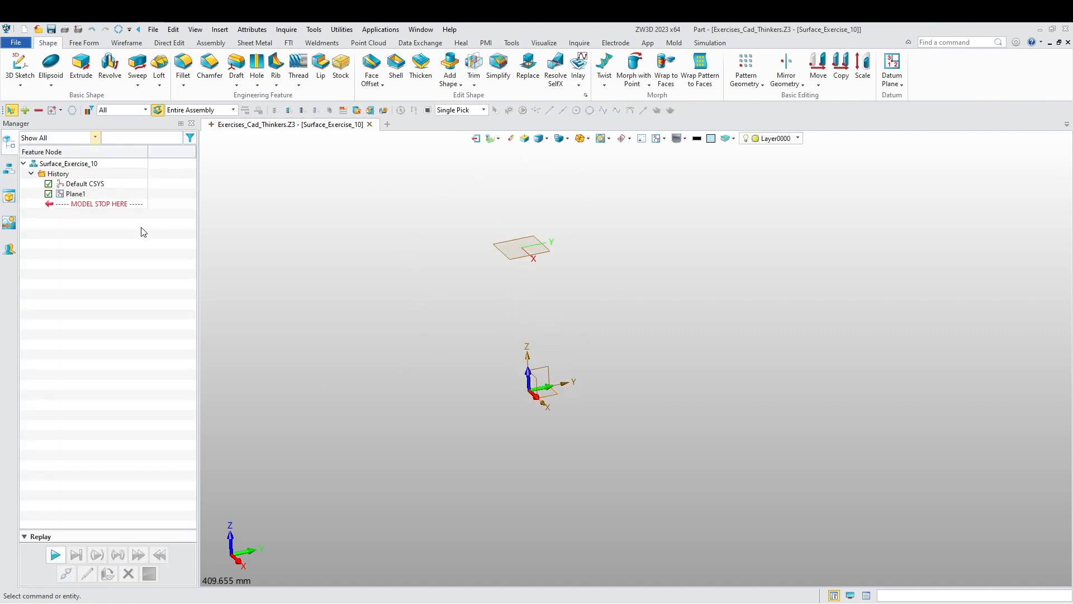
Create a second datum plane from the default YZ plane, rotated about its Y axis.
right_click(398, 311)
mouse_move(457, 366)
click(523, 373)
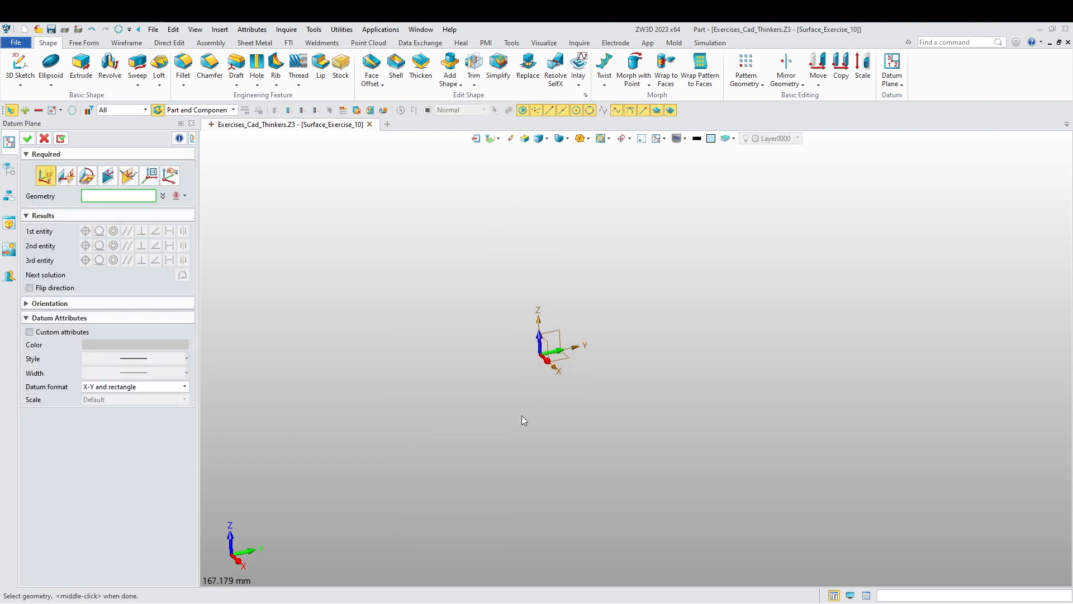
right_drag(459, 399, 474, 411)
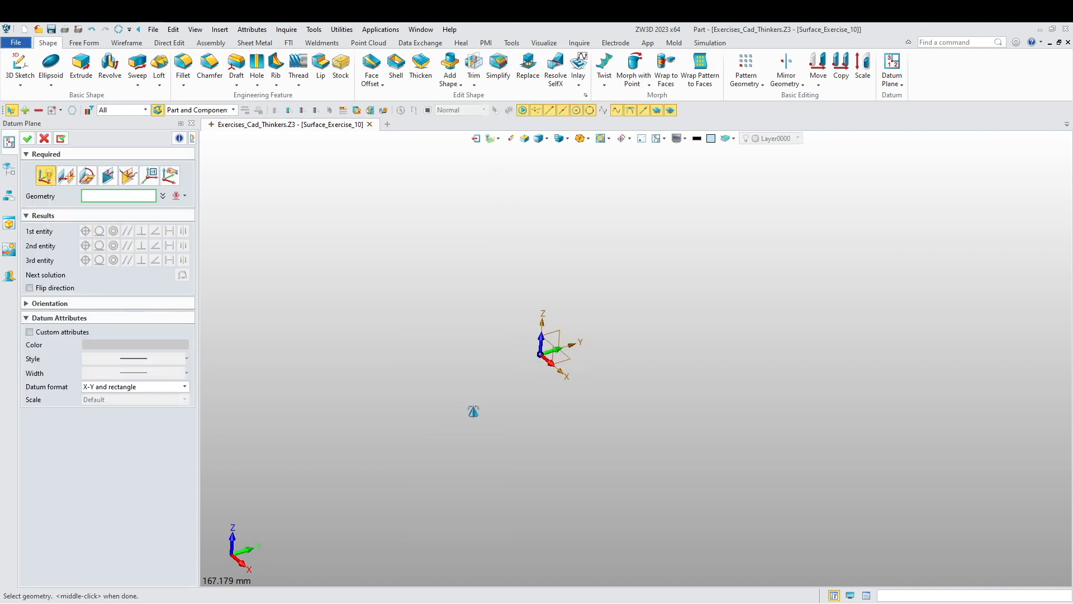
scroll(543, 350, up, 5)
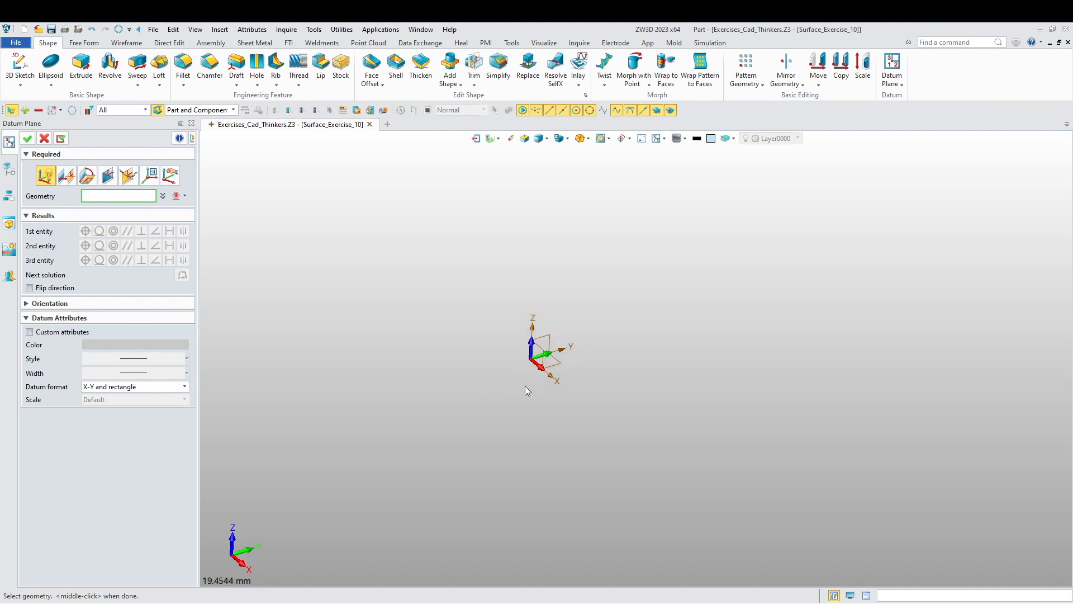
right_drag(543, 358, 417, 510)
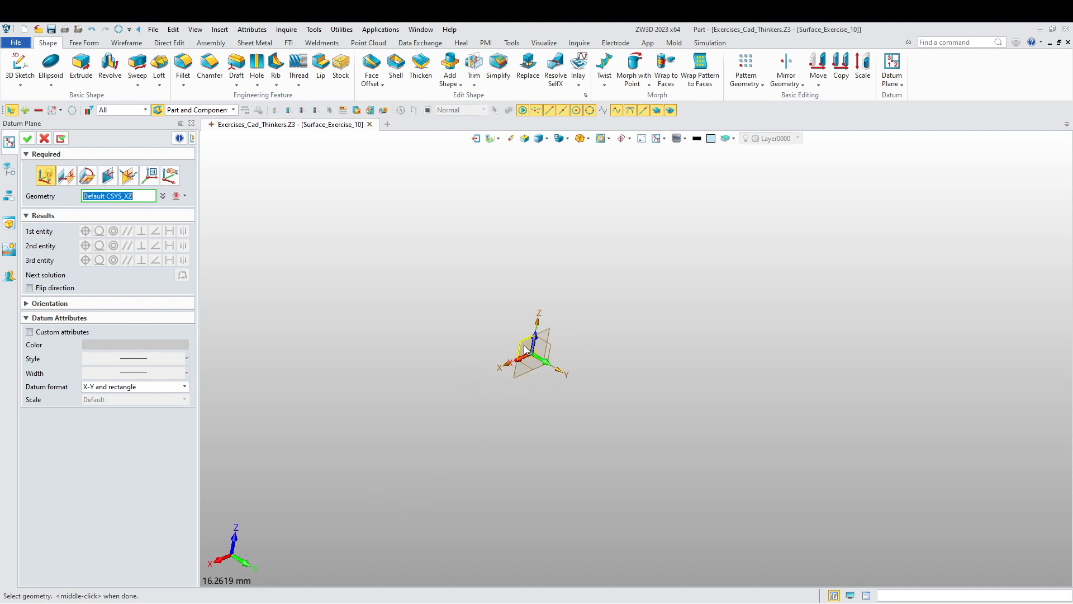
click(552, 351)
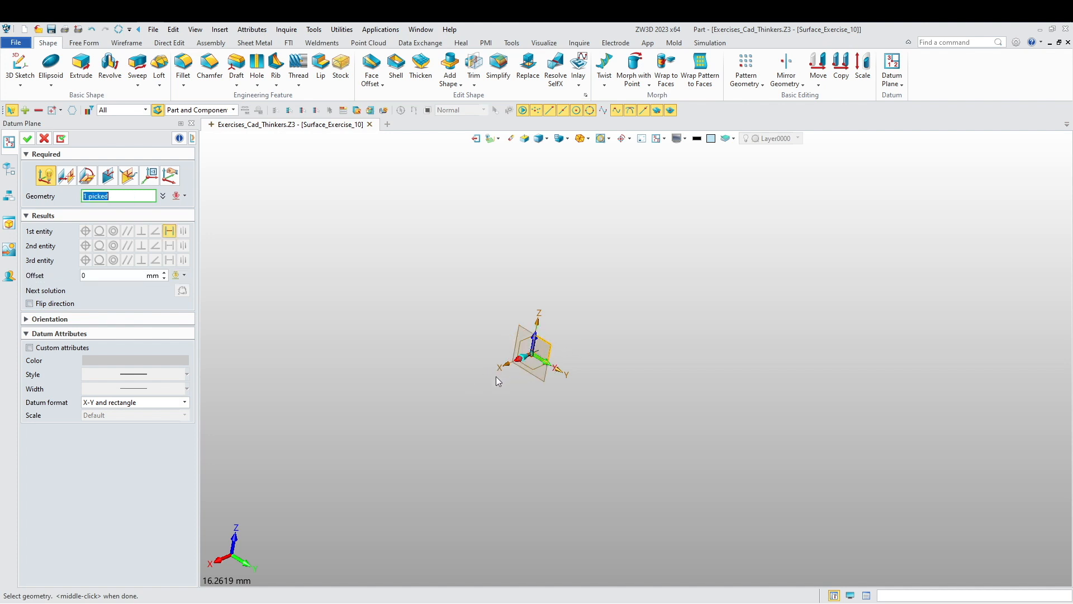
click(74, 317)
click(91, 382)
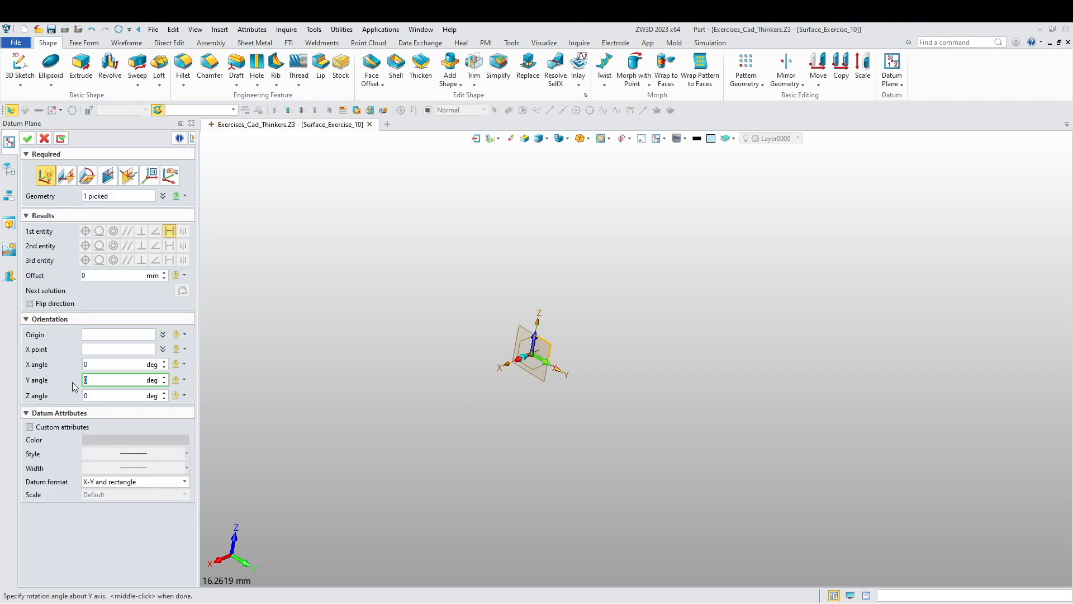
scroll(92, 380, down, 4)
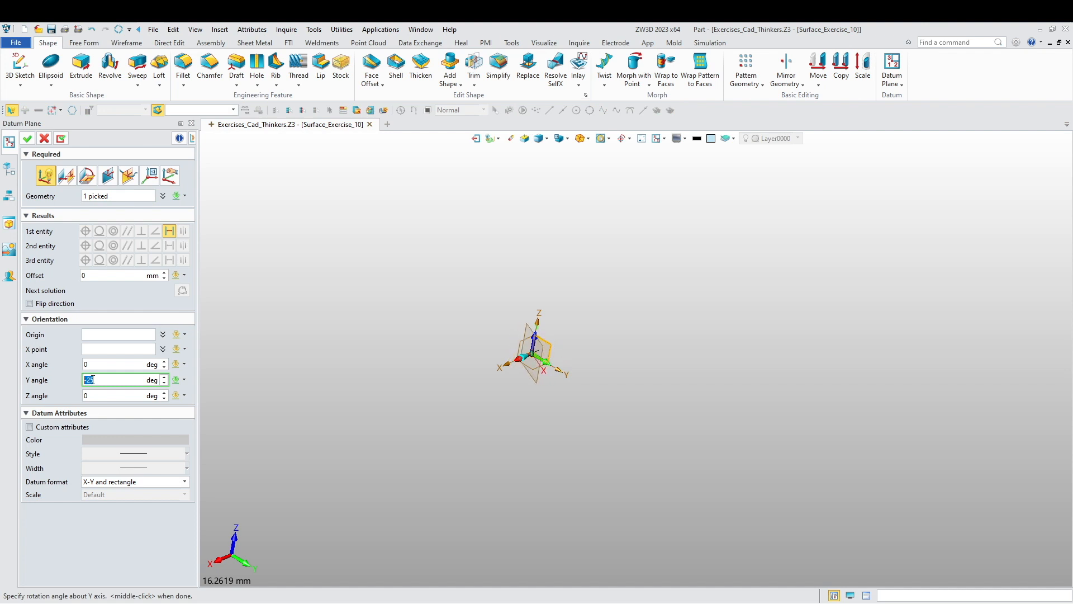
scroll(100, 377, up, 2)
click(26, 138)
Start a new sketch on the default YZ plane with the default orientation.
right_click(394, 327)
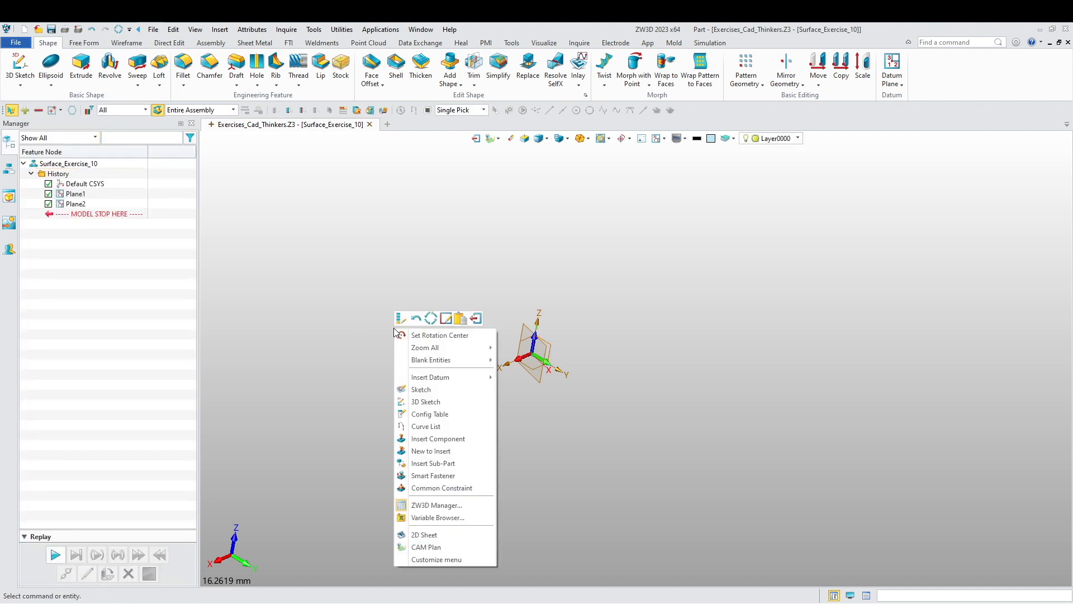
click(416, 389)
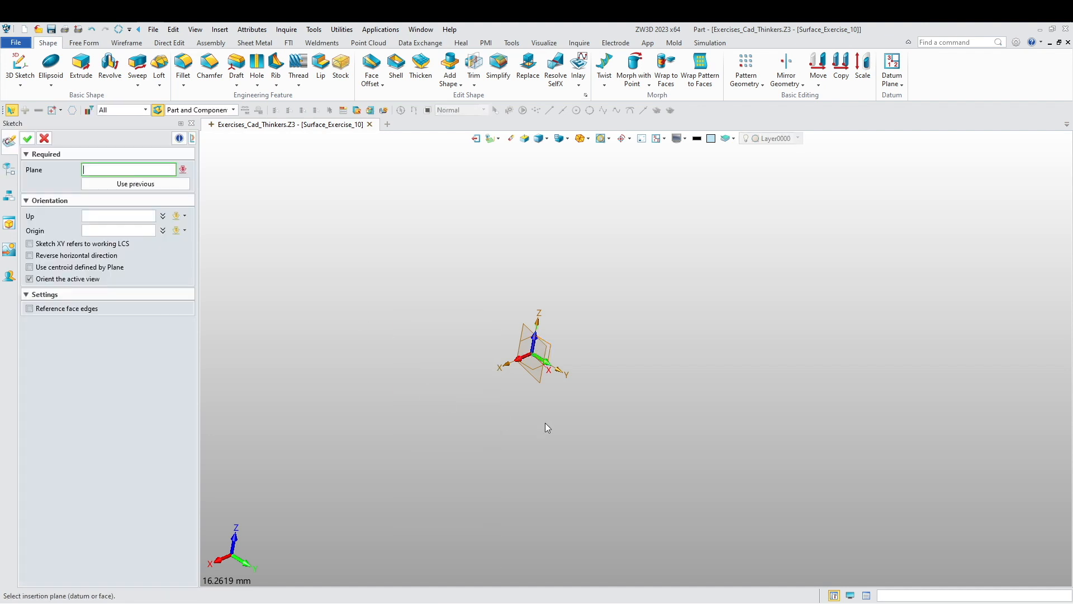
click(548, 361)
middle_click(298, 336)
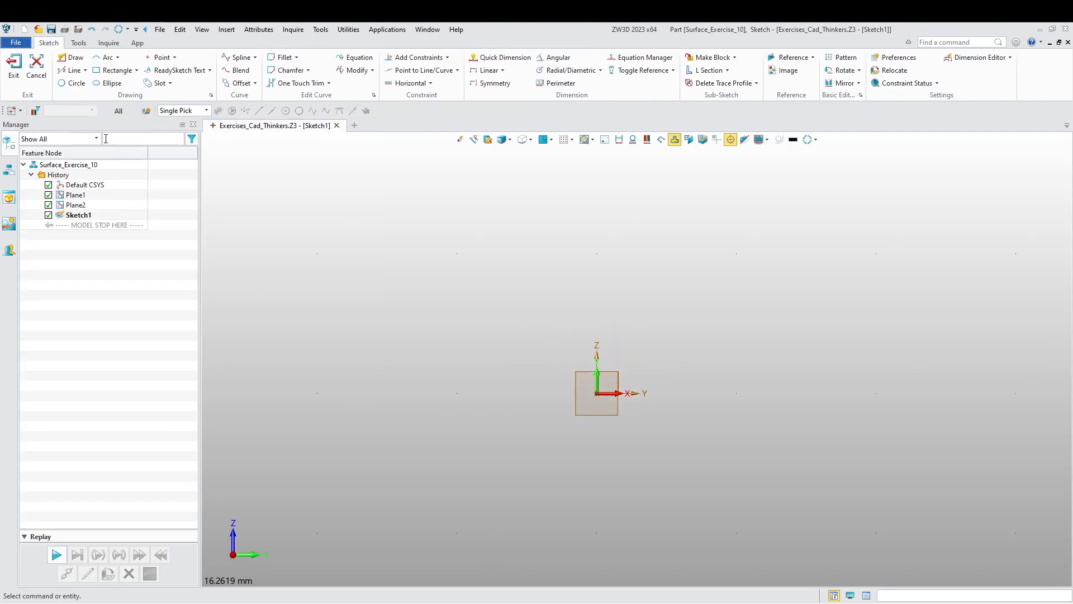
Draw a vertical line about 12 mm long upward from the sketch origin.
click(71, 57)
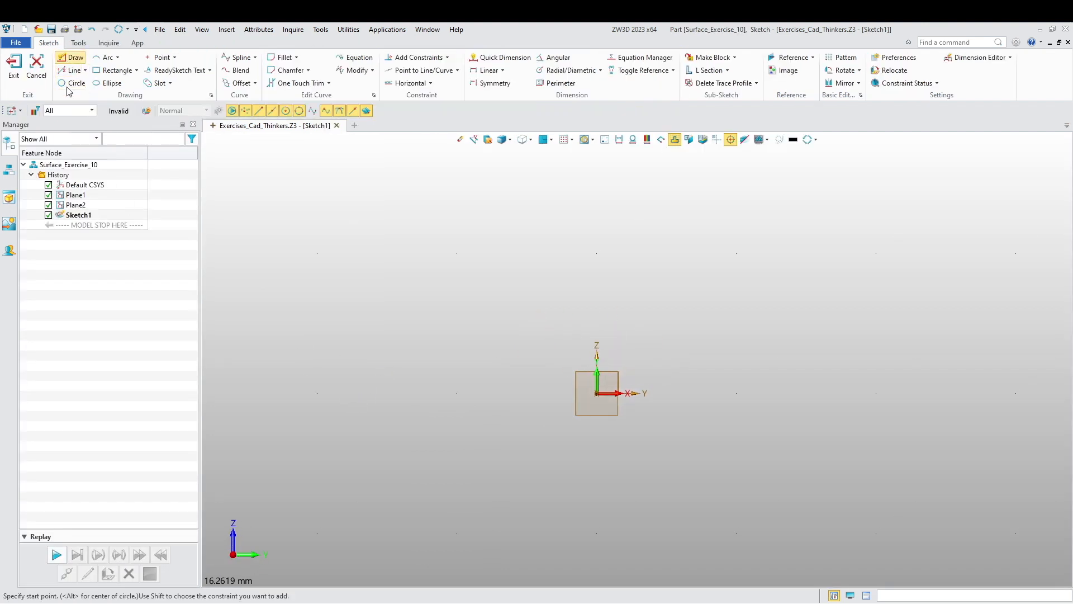
click(596, 393)
scroll(551, 320, down, 2)
middle_drag(529, 329, 474, 474)
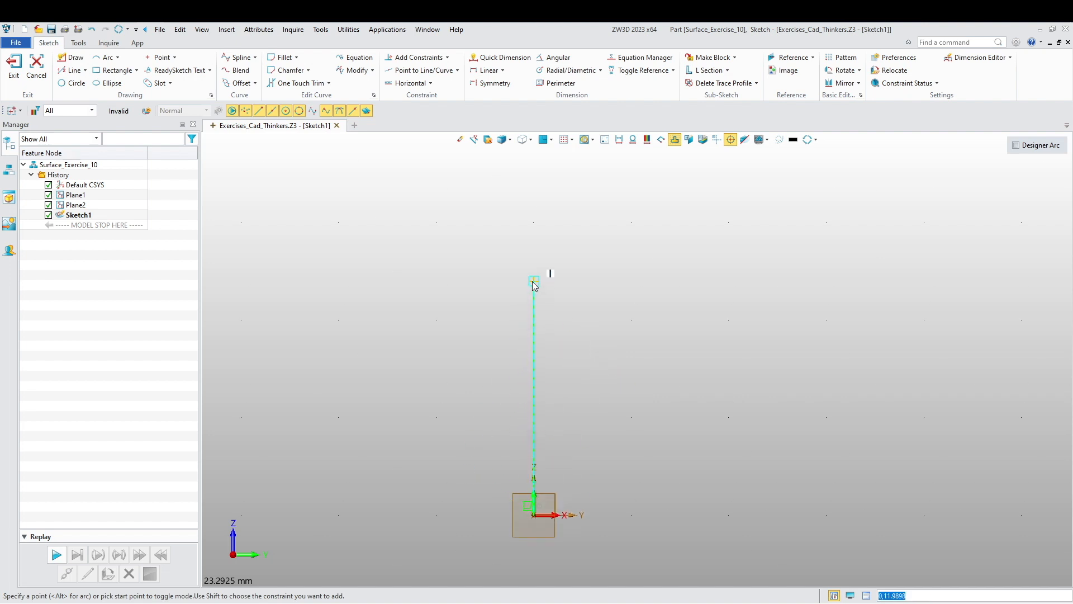
click(534, 282)
middle_click(534, 282)
Draw short horizontal lines from the vertical line's upper end, about 2 mm long, and from the origin, both towards positive Y.
click(537, 284)
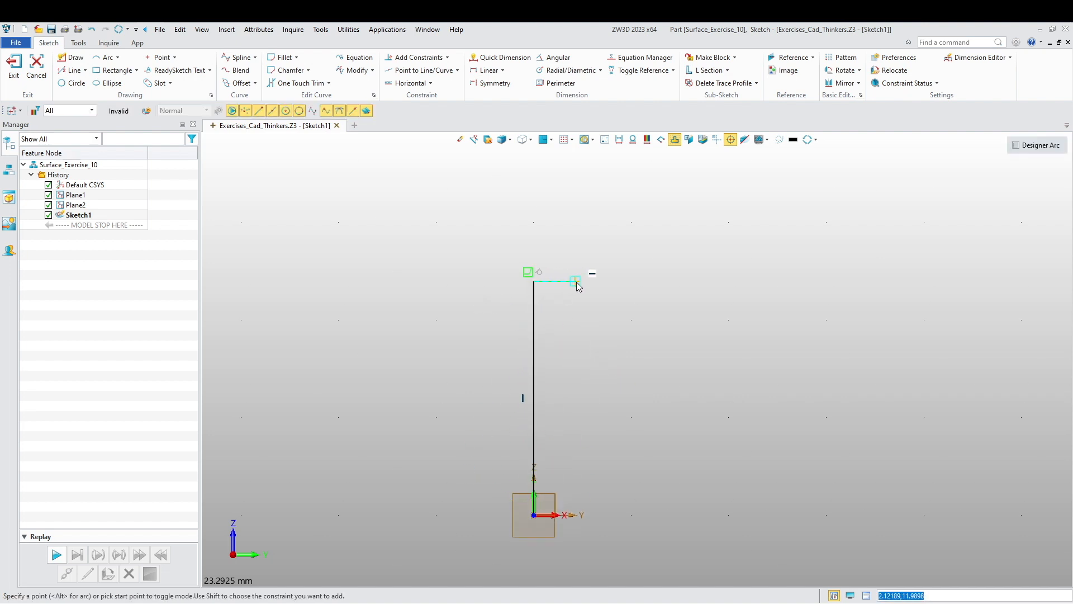
click(574, 282)
key(Escape)
middle_click(500, 335)
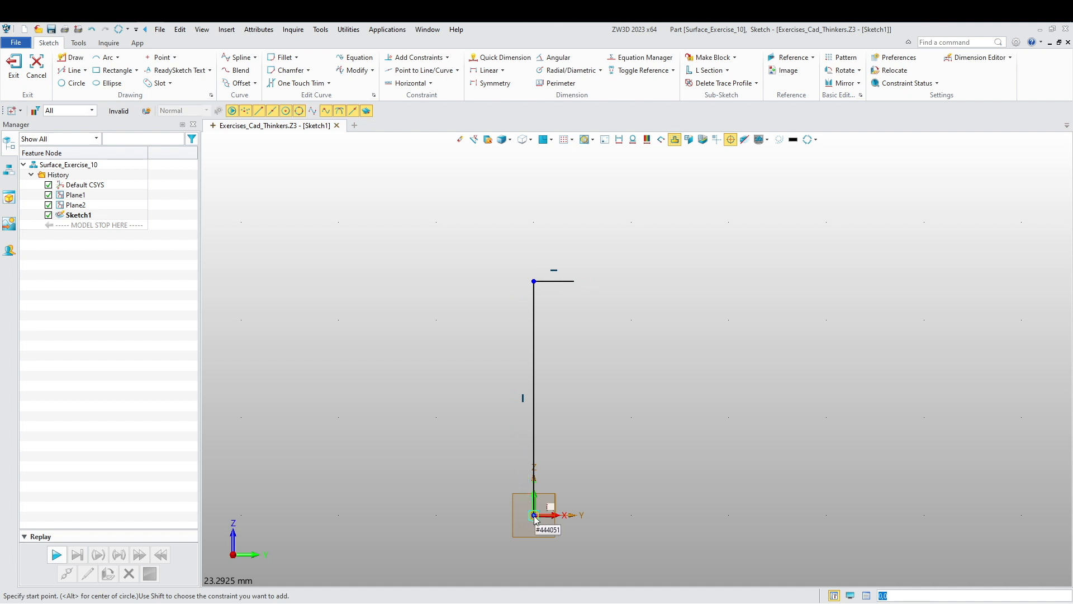
click(534, 515)
click(589, 515)
middle_click(502, 454)
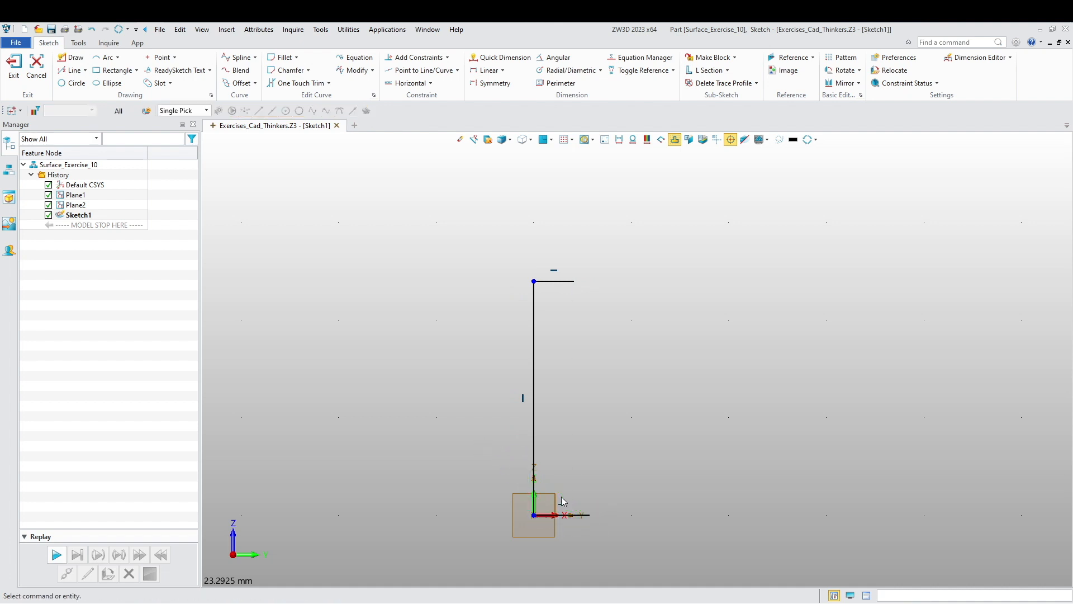
Convert the vertical line and both short horizontal lines to construction geometry.
right_click(576, 517)
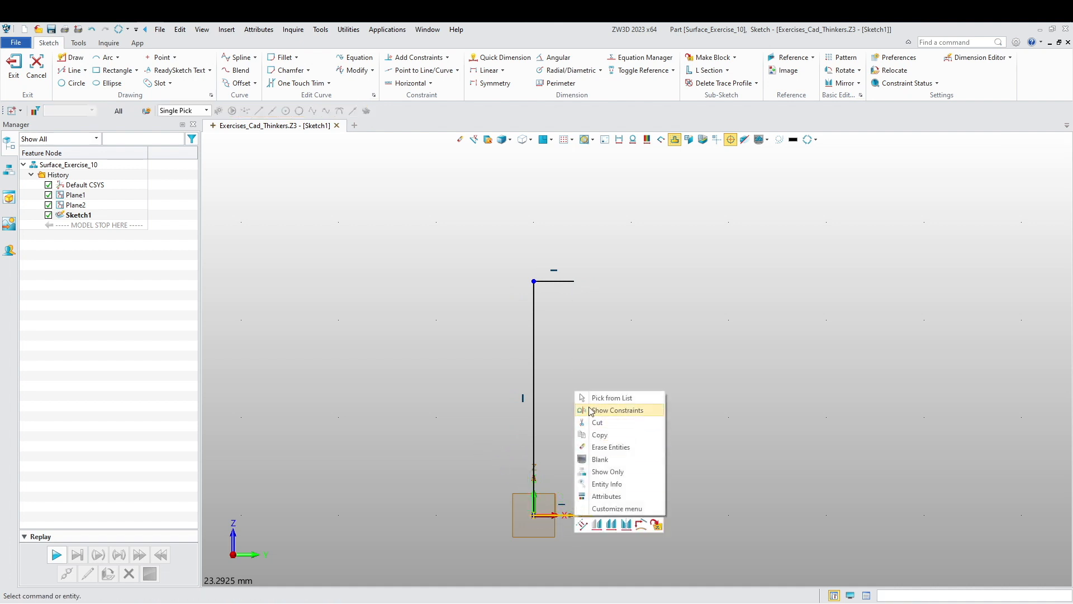
click(583, 524)
right_click(535, 381)
click(543, 369)
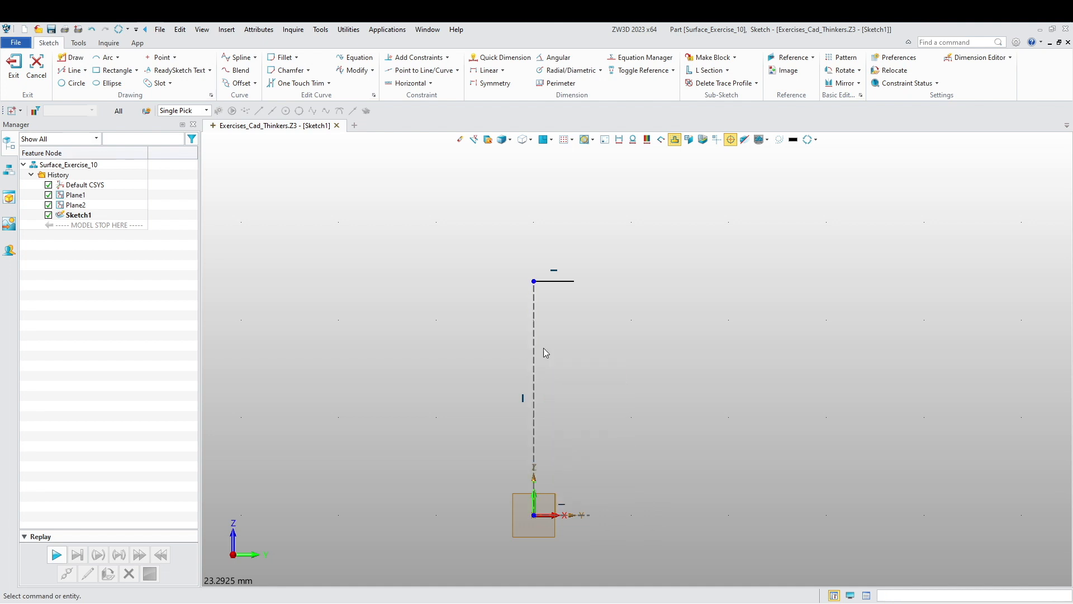
right_click(561, 281)
click(567, 274)
Dimension the vertical construction line's length to 100 mm with Quick Dimension.
click(500, 57)
click(542, 355)
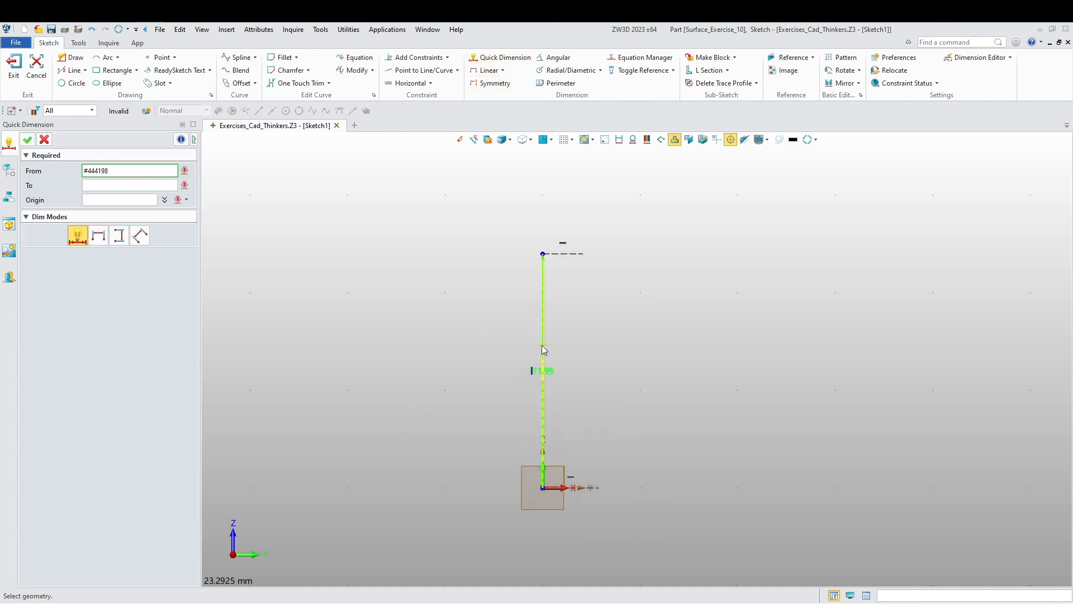
click(468, 362)
text(100)
key(Return)
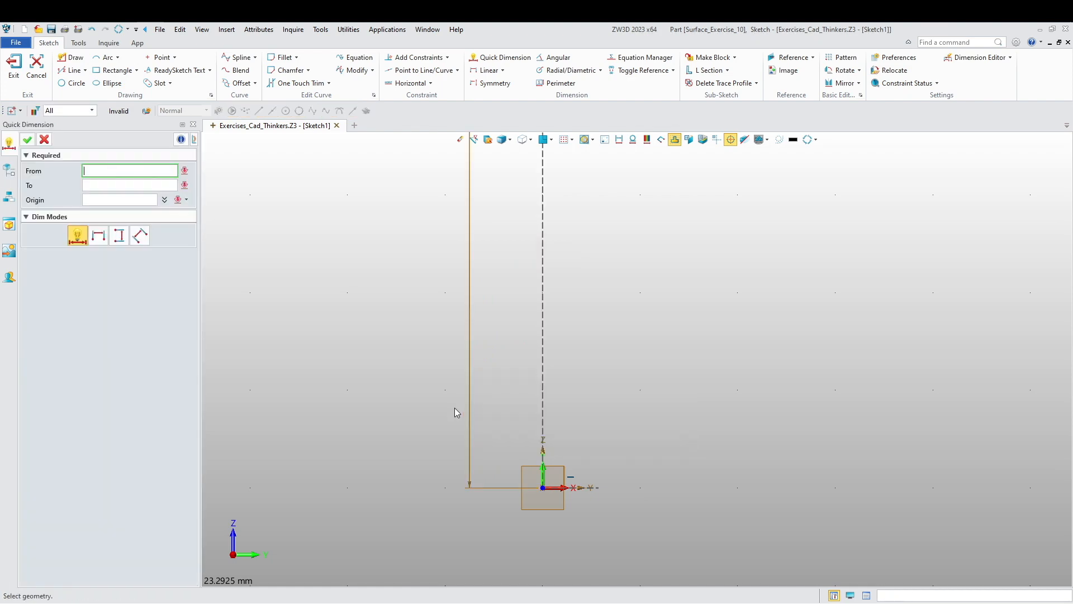
scroll(448, 380, down, 3)
middle_drag(385, 296, 351, 471)
scroll(485, 297, down, 7)
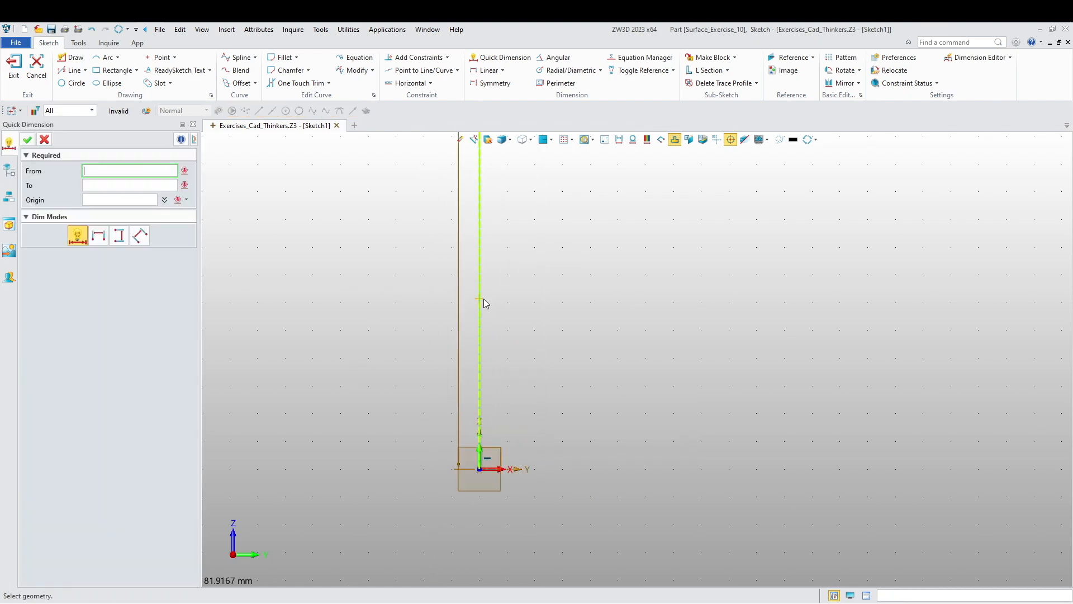
Dimension the upper horizontal construction line's length to 20 mm.
scroll(497, 284, up, 8)
click(487, 258)
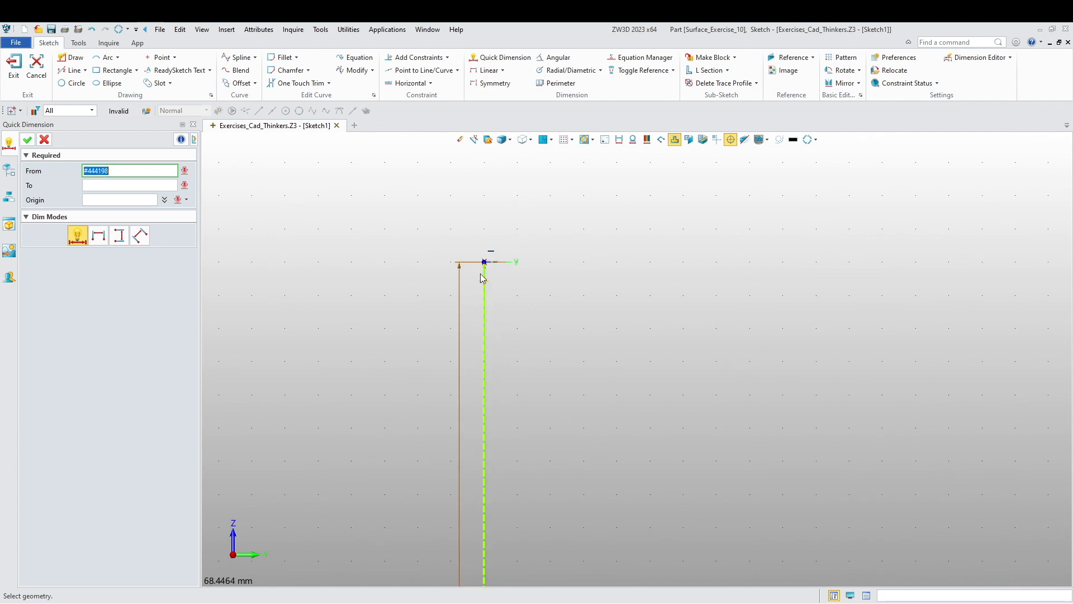
click(514, 262)
click(507, 225)
text(20)
key(Return)
scroll(548, 270, down, 5)
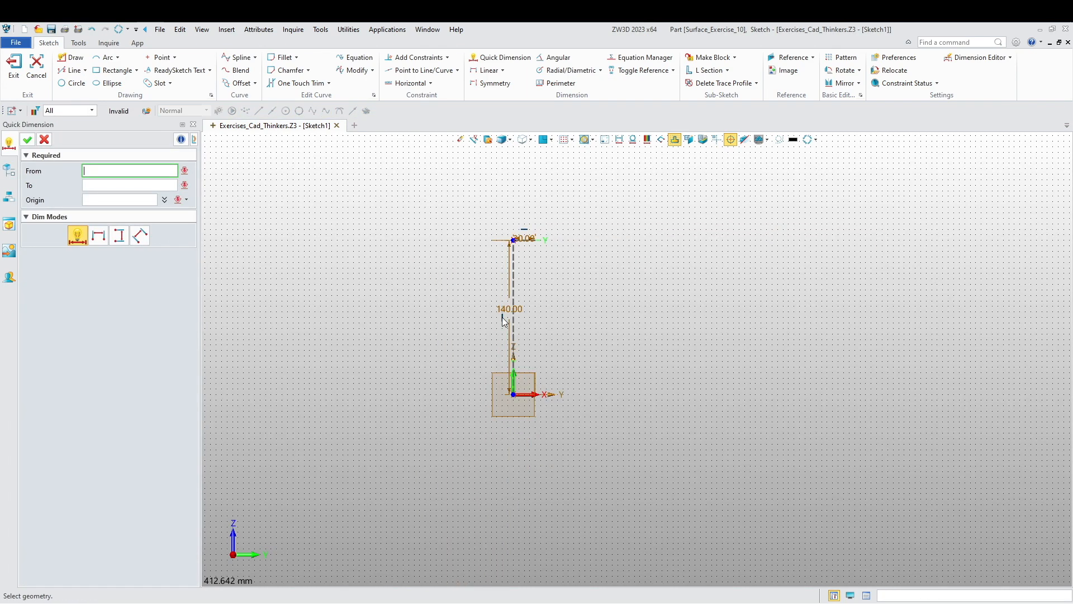
Dimension the horizontal construction line at the origin to 30 mm and finish dimensioning.
scroll(548, 415, up, 2)
click(550, 441)
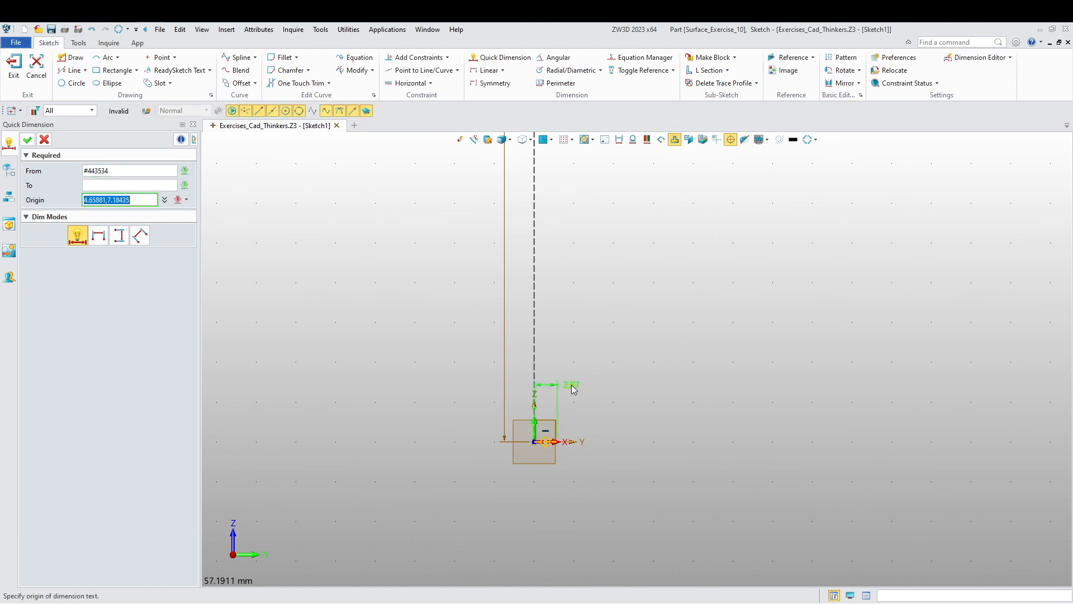
click(571, 385)
text(30)
key(Return)
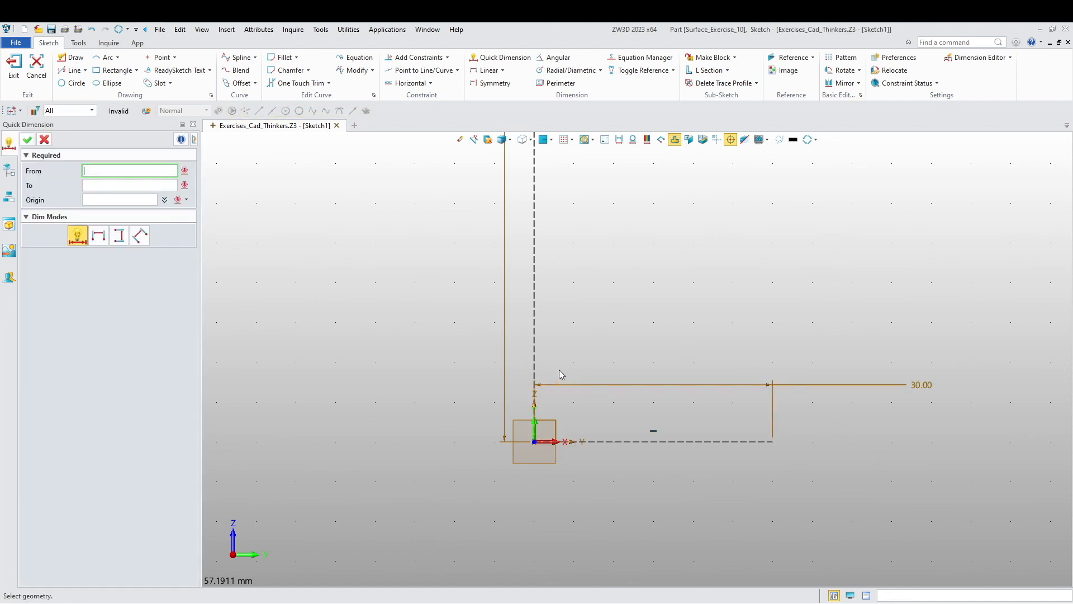
scroll(551, 377, down, 2)
middle_click(609, 404)
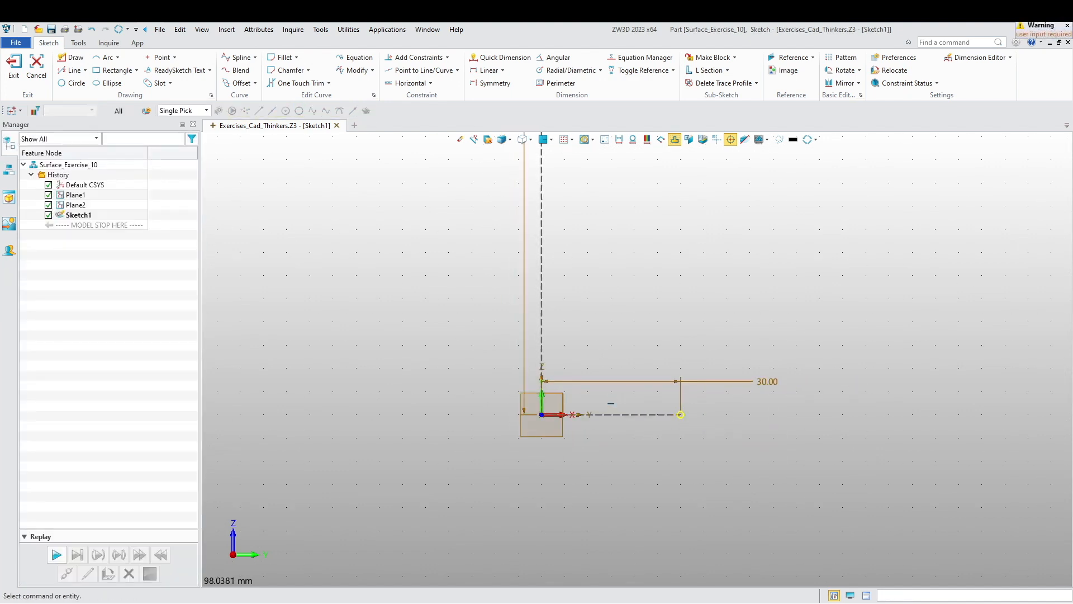
Draw a construction line about 22 mm long from the 30 mm line's outer end, sloping down towards the vertical axis.
click(71, 57)
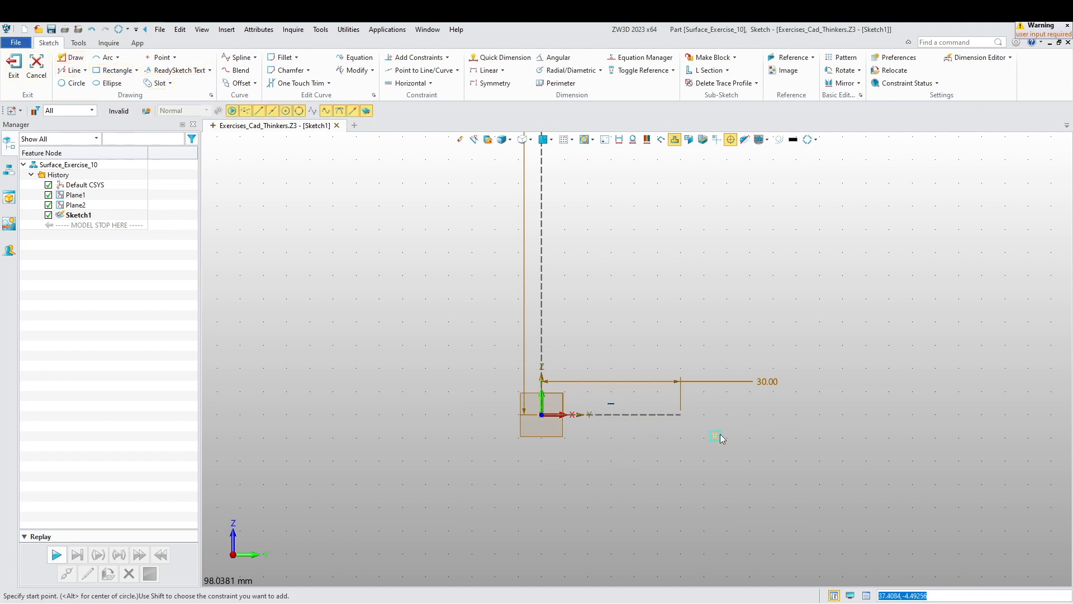
click(680, 415)
click(598, 476)
middle_click(614, 466)
right_click(622, 459)
key(Escape)
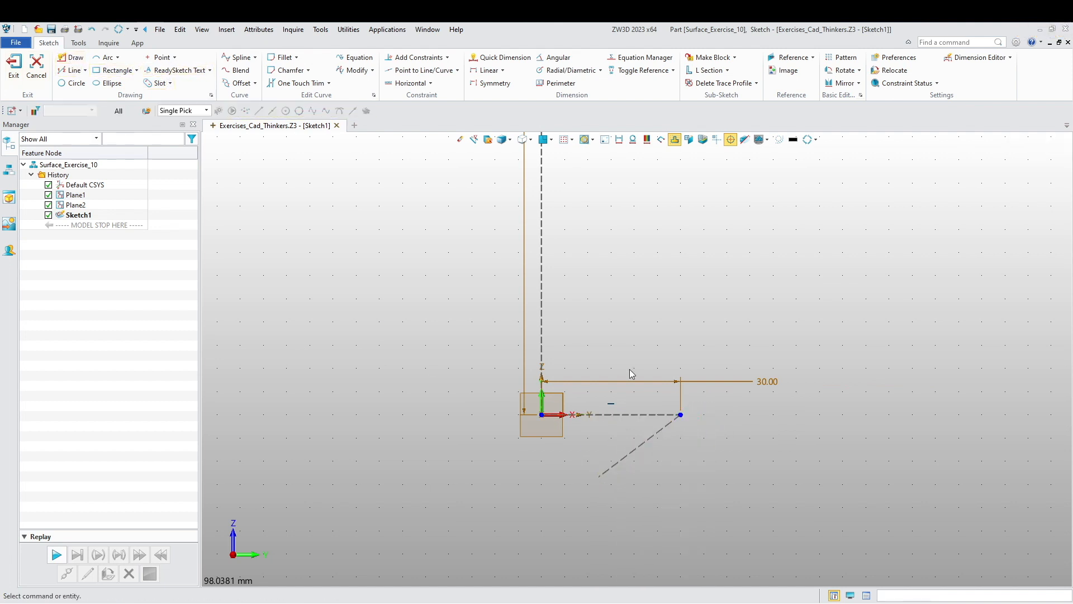
Add a 45° angular dimension between the 30 mm line and the lower slanted construction line.
click(557, 58)
click(622, 415)
click(627, 453)
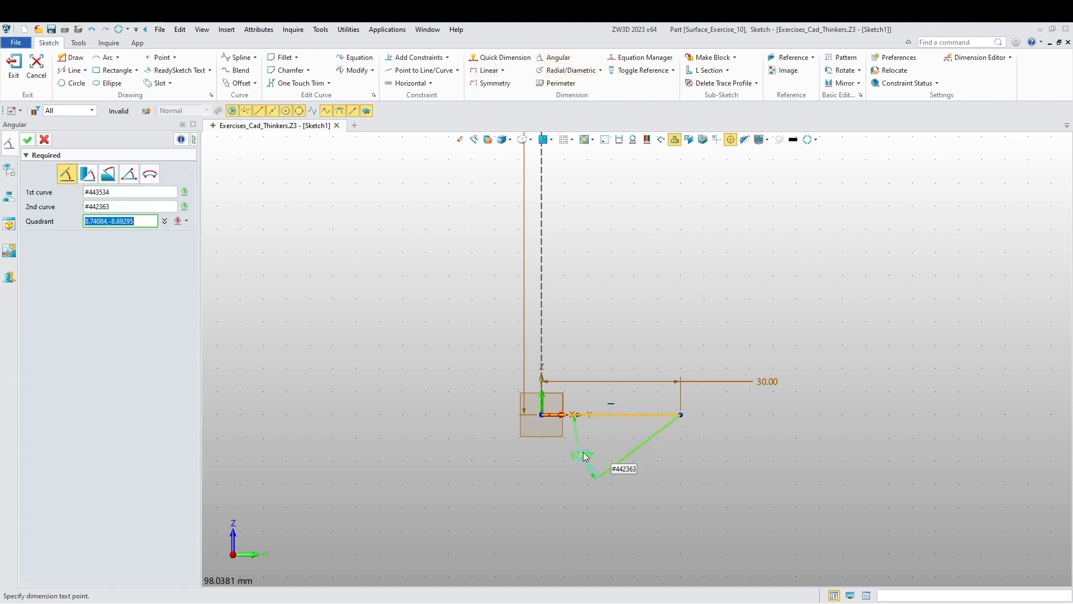
click(567, 452)
text(45)
key(Return)
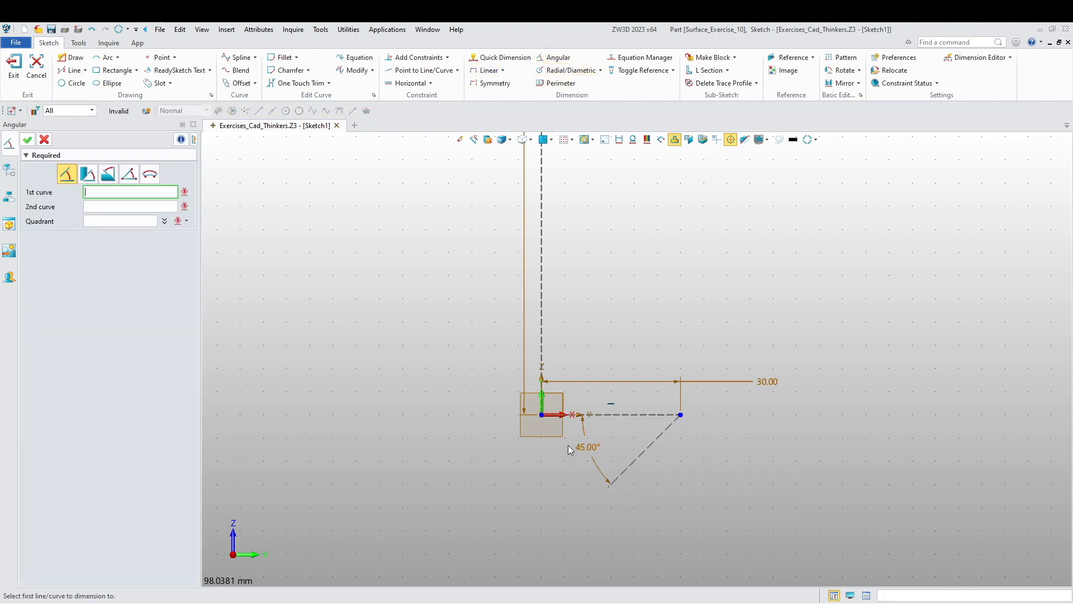
Draw a construction line about 17 mm long from the 20 mm line's outer end, sloping down and outward.
scroll(632, 465, down, 1)
middle_drag(661, 295, 623, 527)
scroll(568, 291, up, 1)
scroll(629, 349, up, 1)
middle_drag(606, 340, 527, 347)
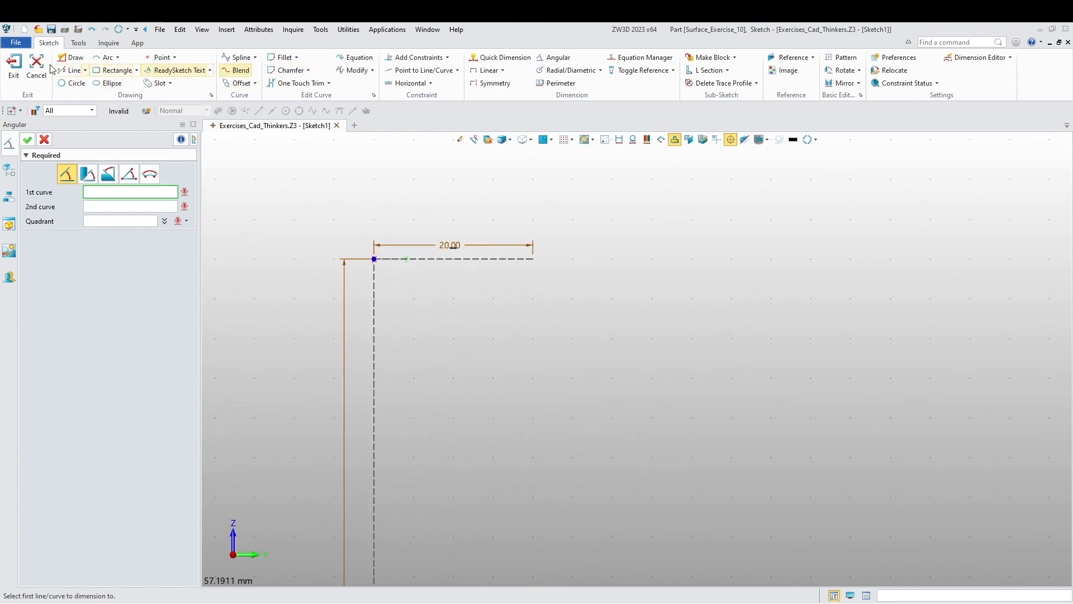
click(72, 59)
click(533, 259)
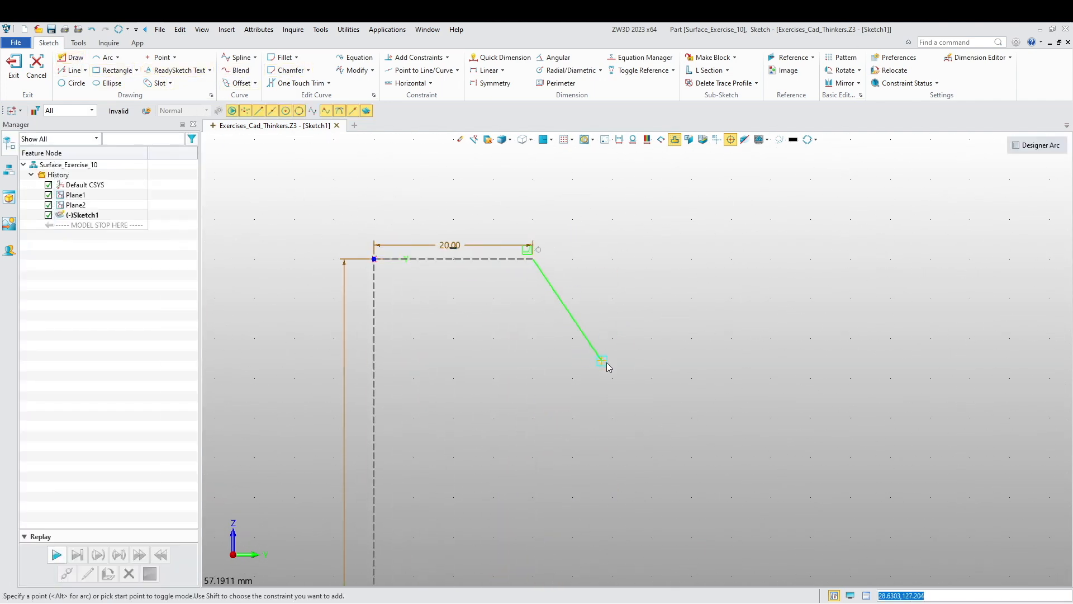
key(Escape)
click(622, 356)
key(Escape)
right_click(579, 308)
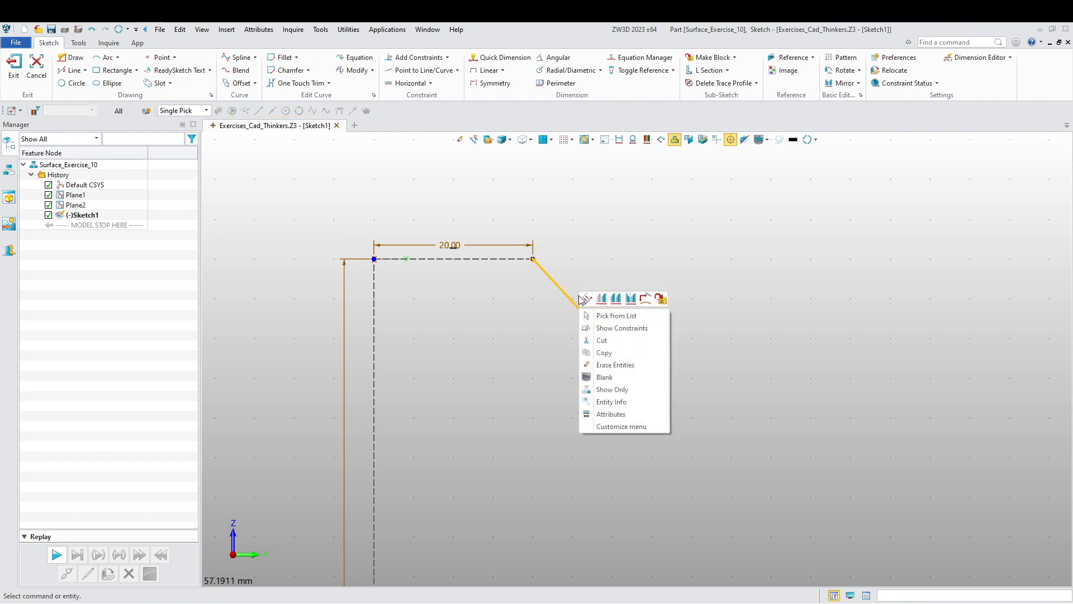
click(584, 300)
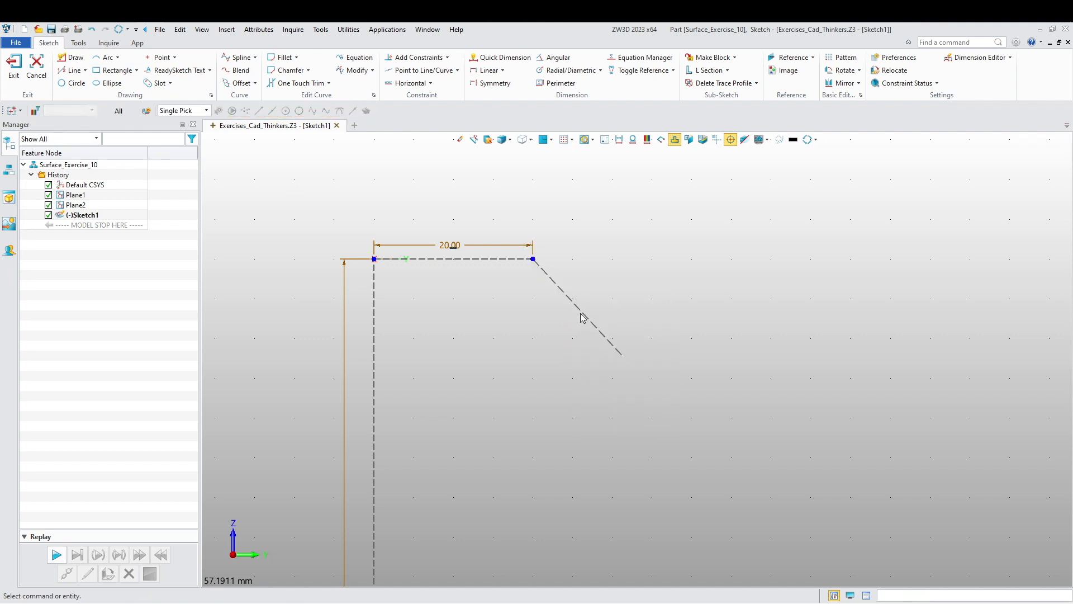
Add a 60° angular dimension between the 20 mm line and the upper slanted construction line.
click(554, 57)
click(493, 259)
click(558, 284)
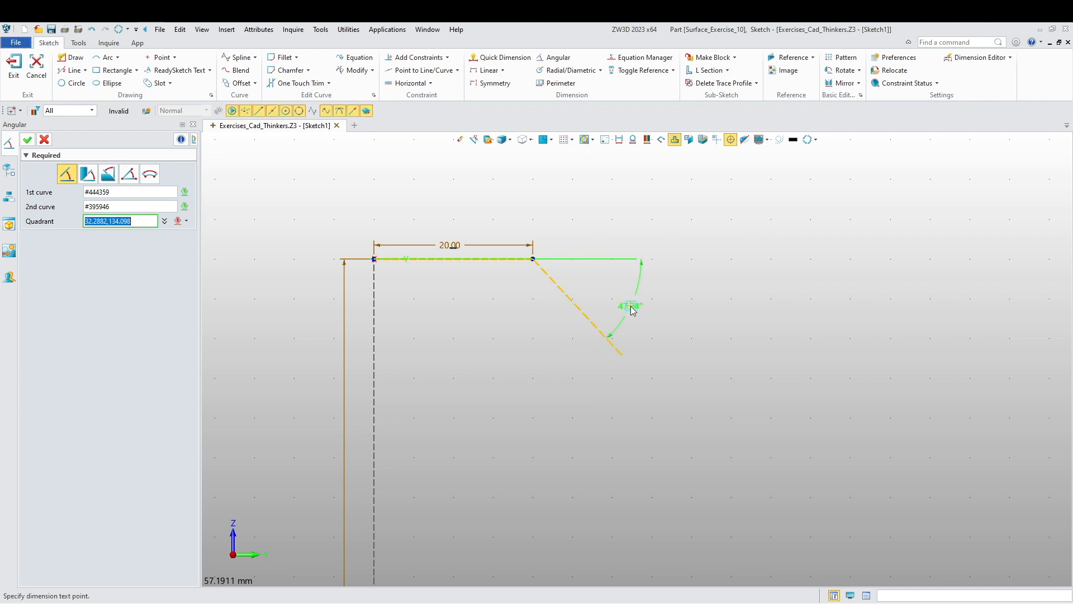
click(650, 312)
text(60)
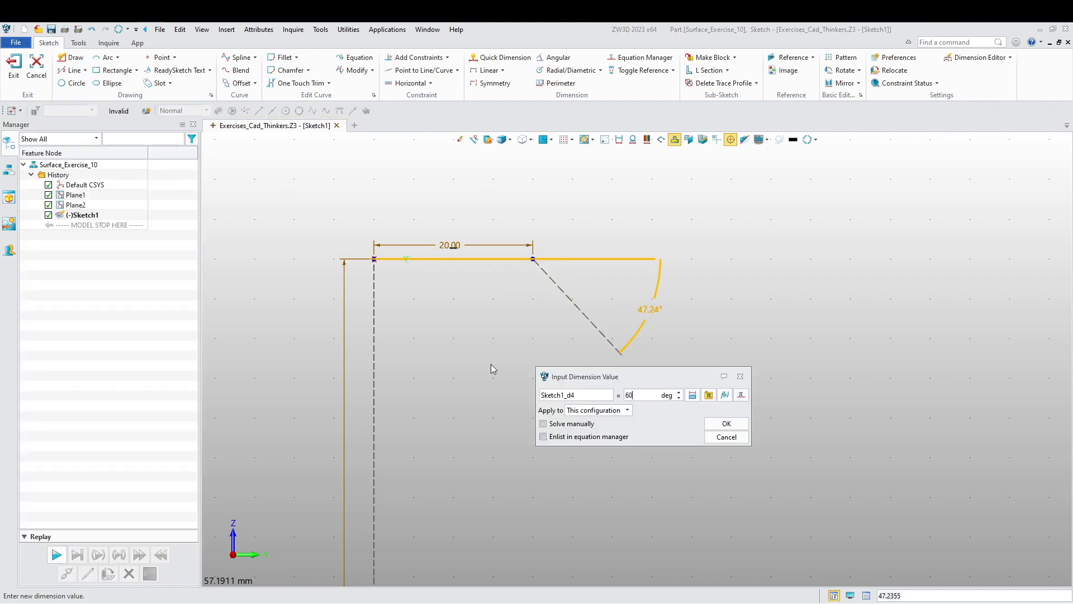
key(Return)
scroll(562, 391, down, 4)
scroll(568, 407, down, 2)
mouse_move(573, 428)
middle_down()
mouse_move(557, 313)
mouse_move(508, 335)
middle_up()
key(Escape)
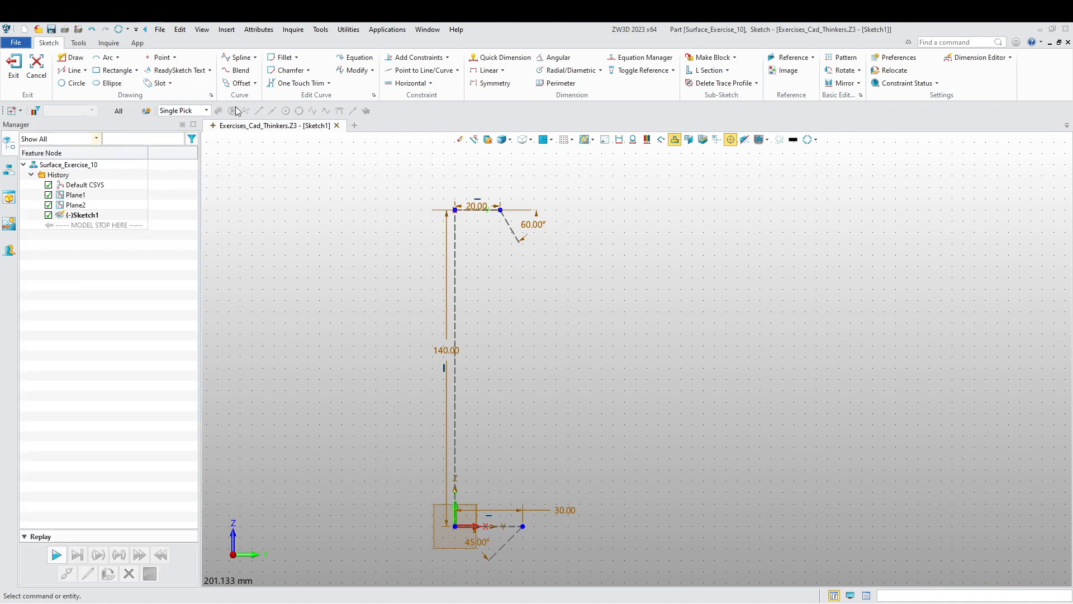
Create a degree 3 spline from the 20 mm line's outer end to the 30 mm line's outer end.
click(240, 57)
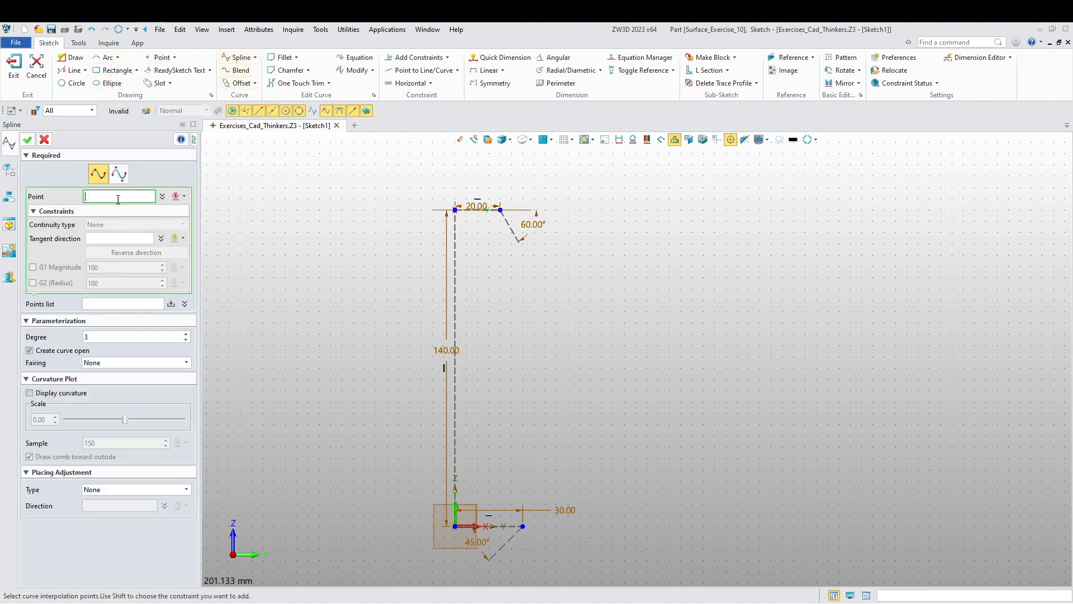
click(501, 211)
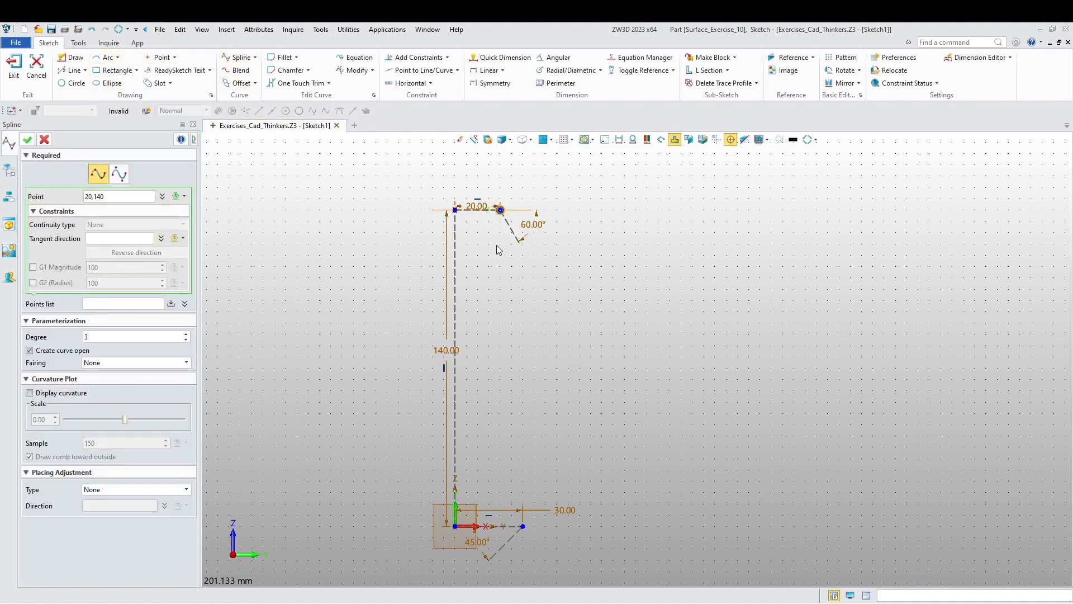
click(522, 526)
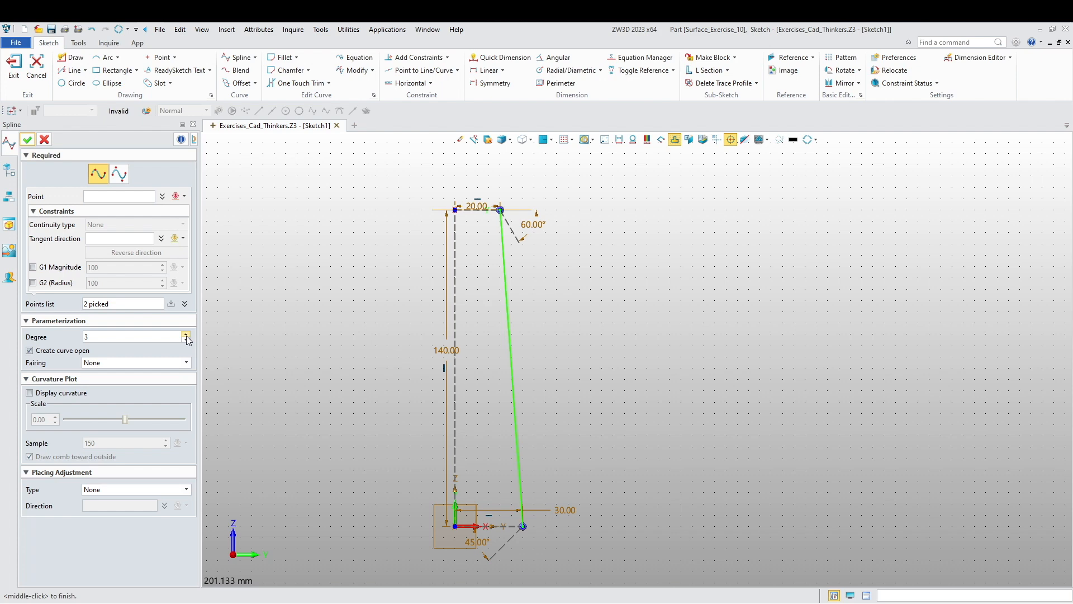
click(27, 139)
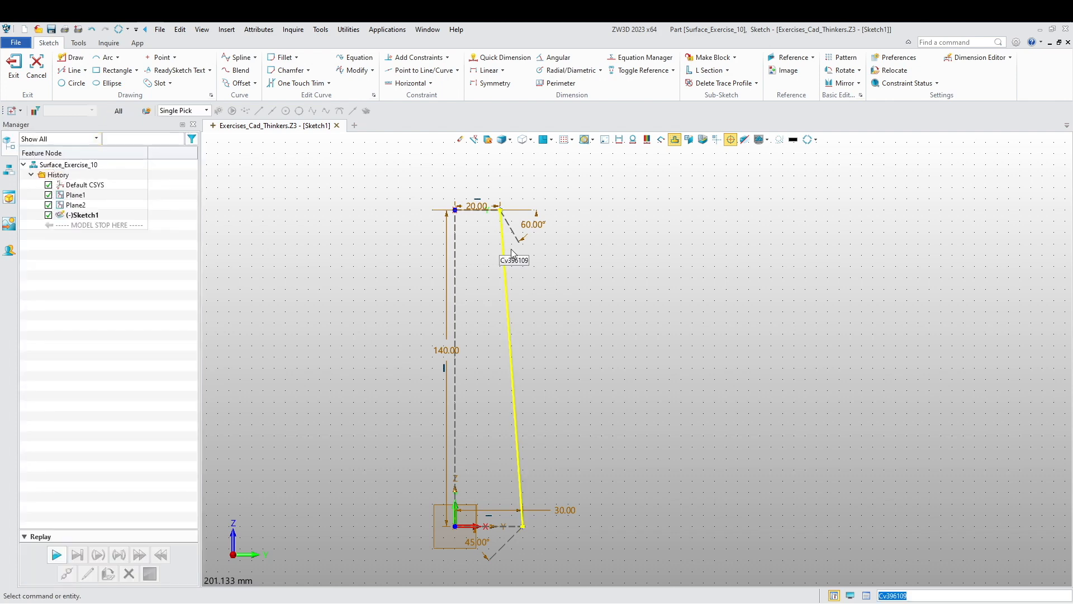
Align the spline's upper end tangent with the 60° construction line.
click(504, 270)
scroll(490, 182, up, 5)
drag(513, 216, 498, 223)
Move the 30 mm dimension's text inward between its extension lines, clear of the spline's lower tangent handle.
scroll(417, 343, down, 3)
scroll(467, 487, up, 6)
middle_drag(467, 488, 498, 260)
click(553, 360)
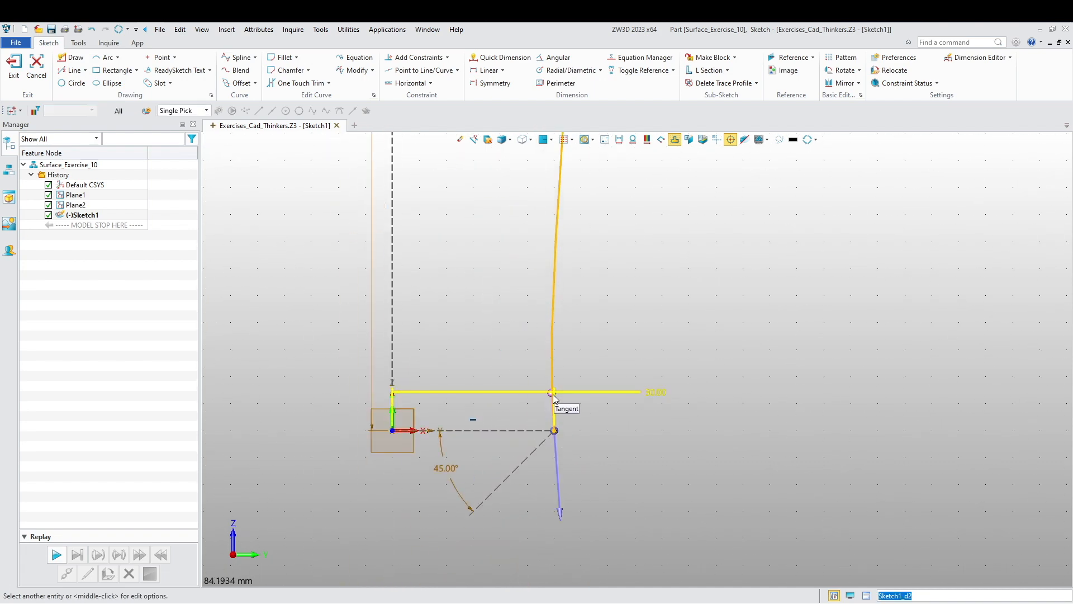
right_click(643, 392)
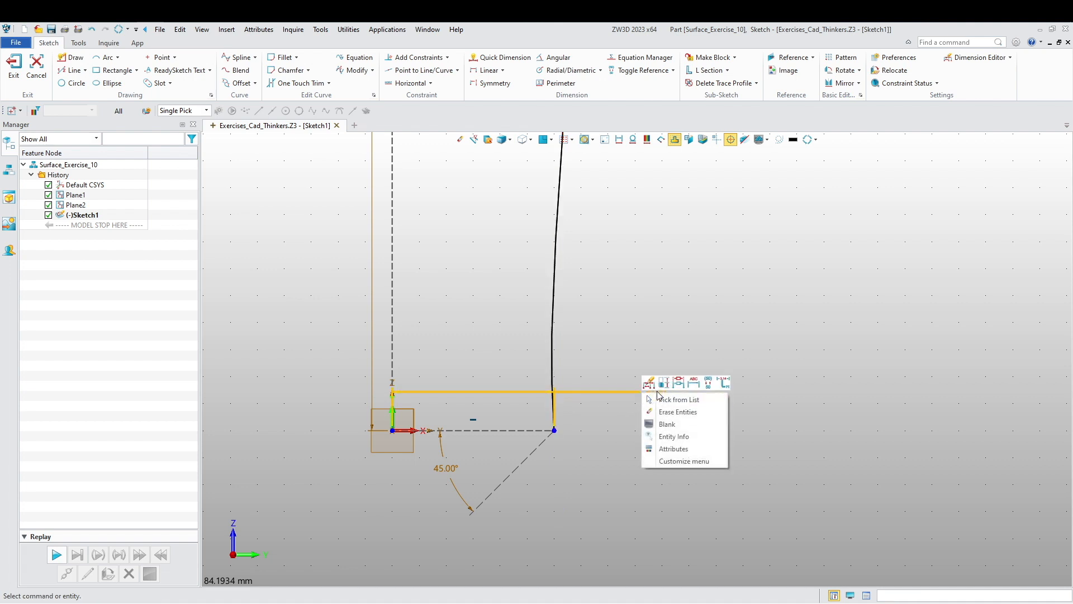
click(678, 382)
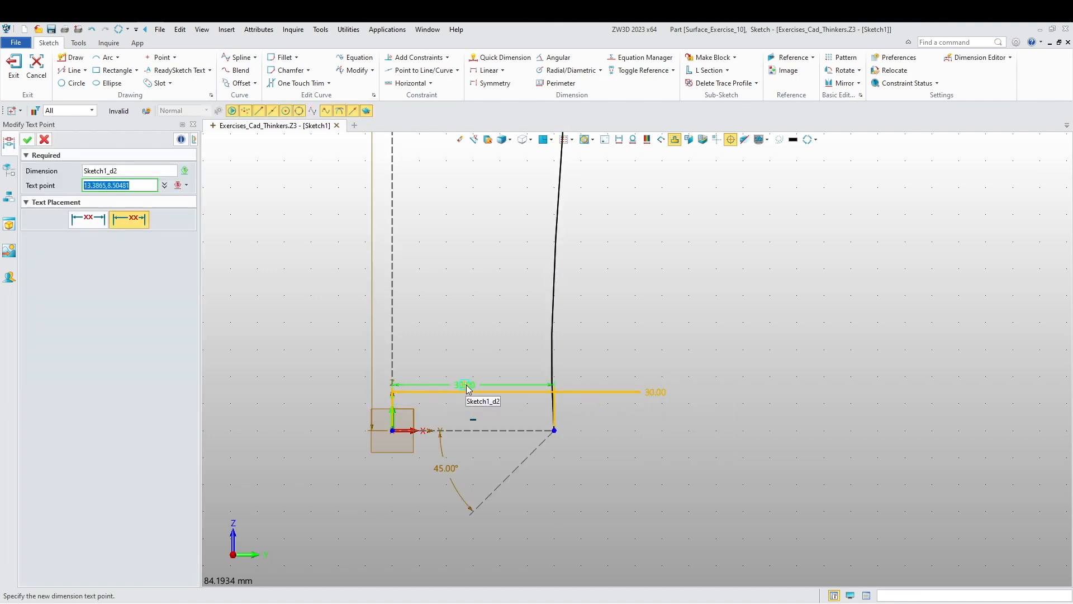
click(470, 394)
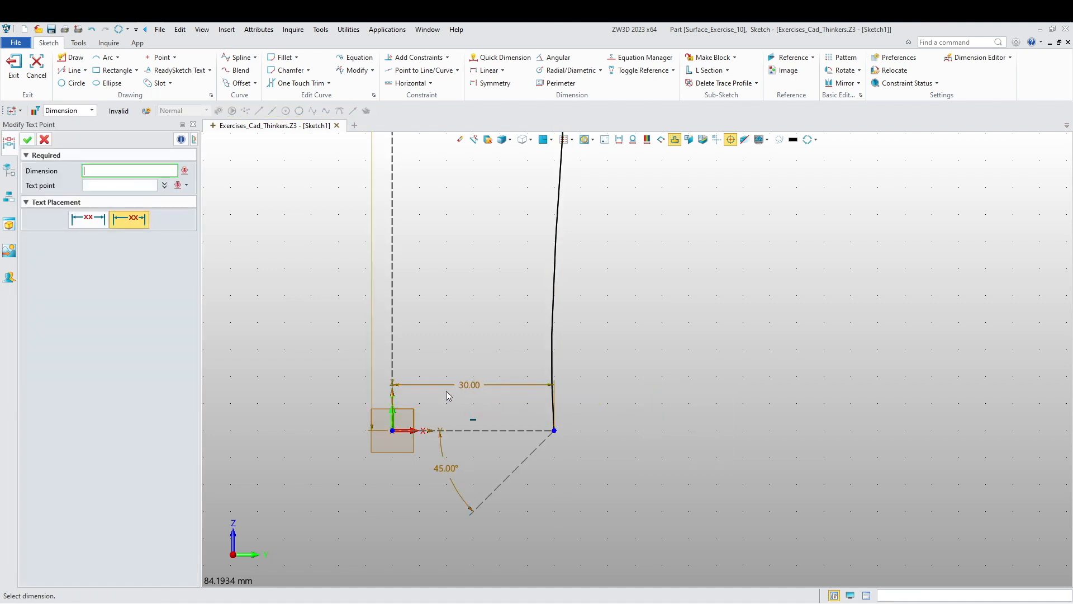
middle_click(557, 336)
Align the spline's lower end tangent with the 45° construction line and deselect the spline.
click(554, 352)
click(551, 393)
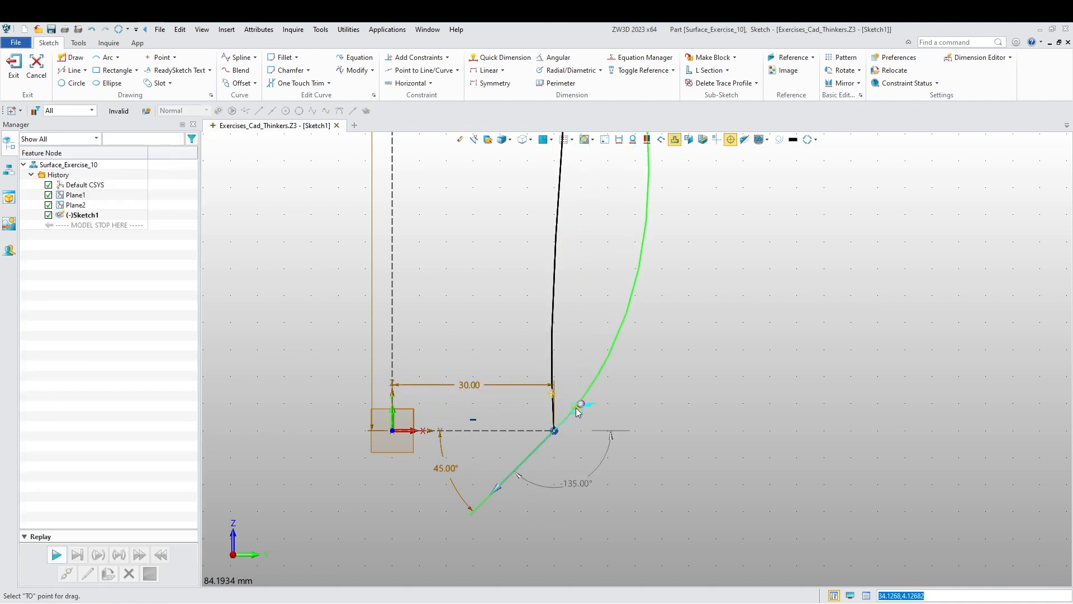
click(577, 410)
scroll(503, 411, down, 4)
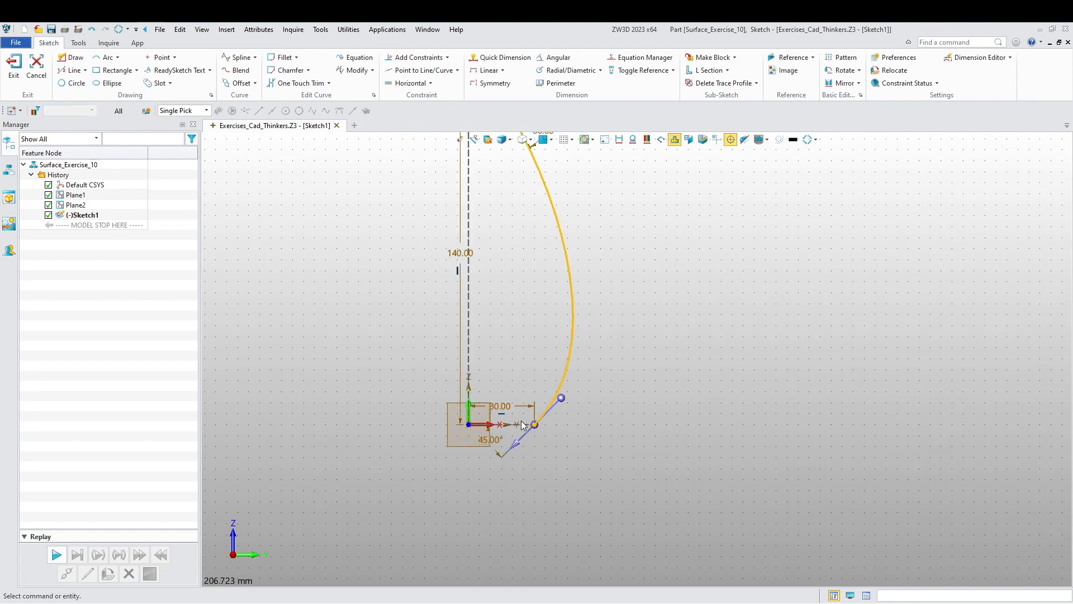
middle_drag(311, 370, 357, 435)
scroll(378, 410, up, 1)
middle_drag(375, 399, 350, 409)
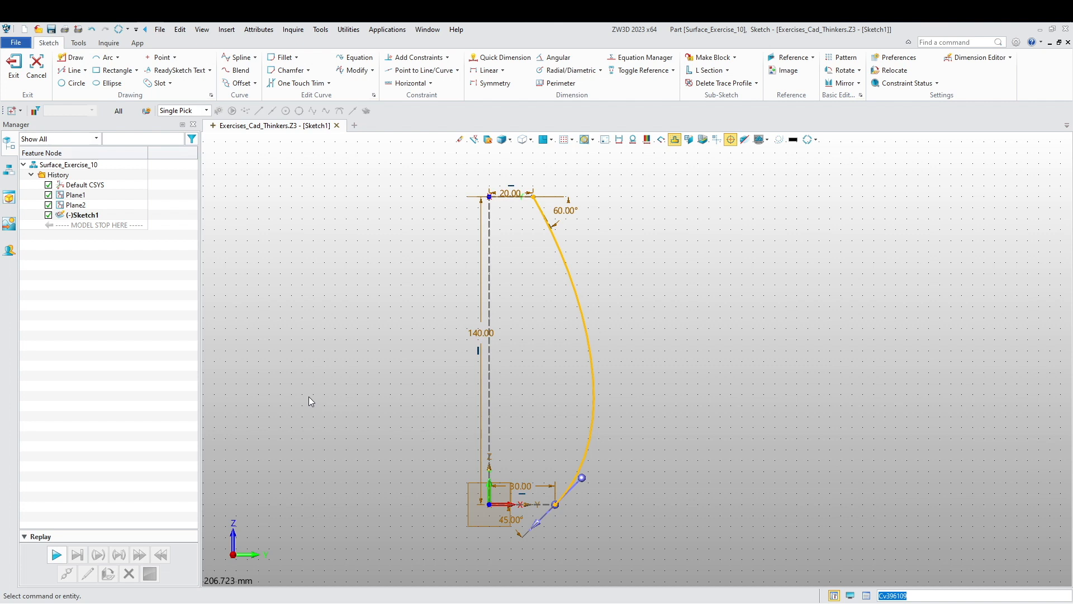
click(450, 409)
Auto-constrain the profile sketch with the sketch origin as the base point, creating dimensions as well.
scroll(353, 408, up, 1)
scroll(371, 417, down, 1)
mouse_move(354, 412)
middle_down()
mouse_move(288, 409)
mouse_move(313, 414)
middle_up()
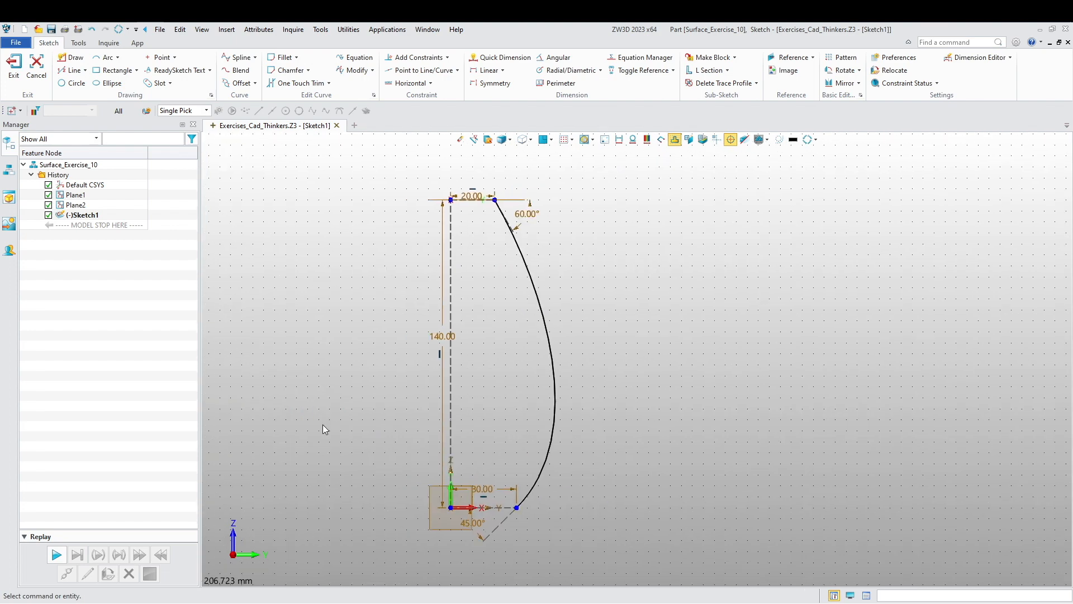
middle_drag(325, 401, 348, 397)
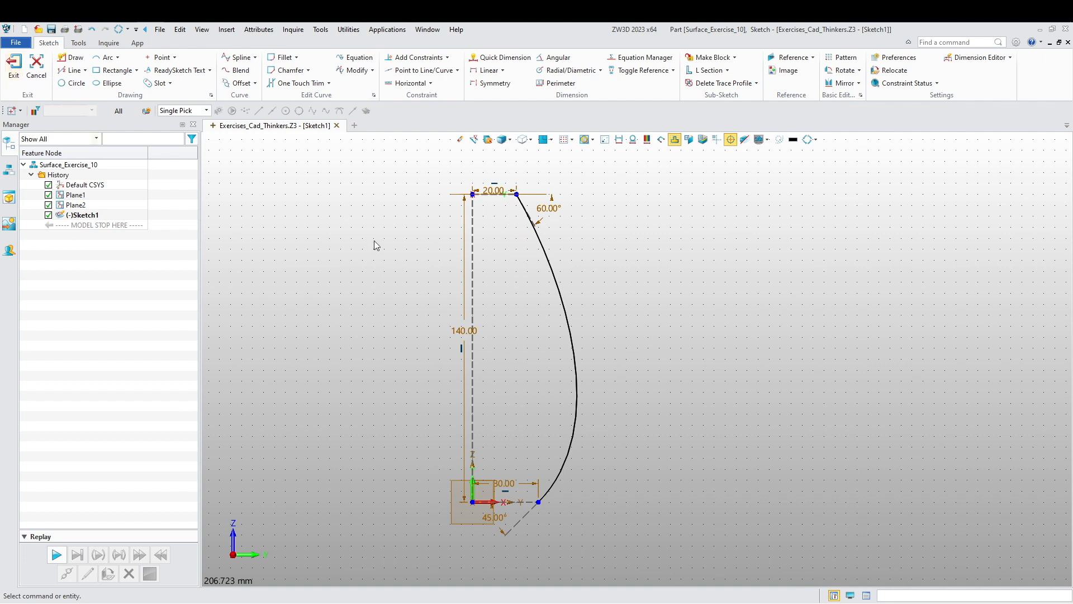
click(448, 58)
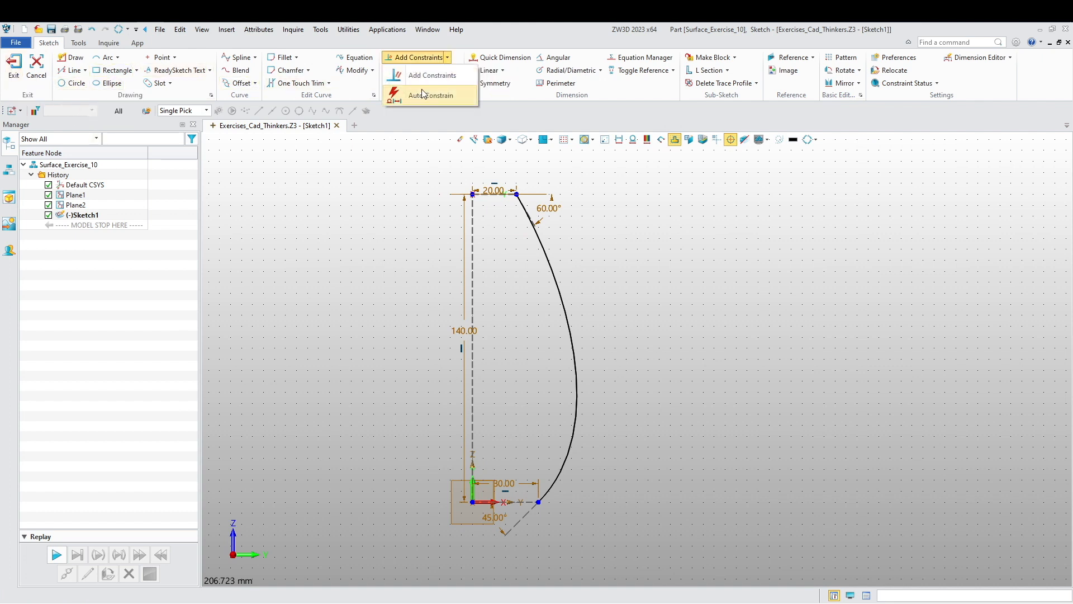
click(421, 97)
click(473, 503)
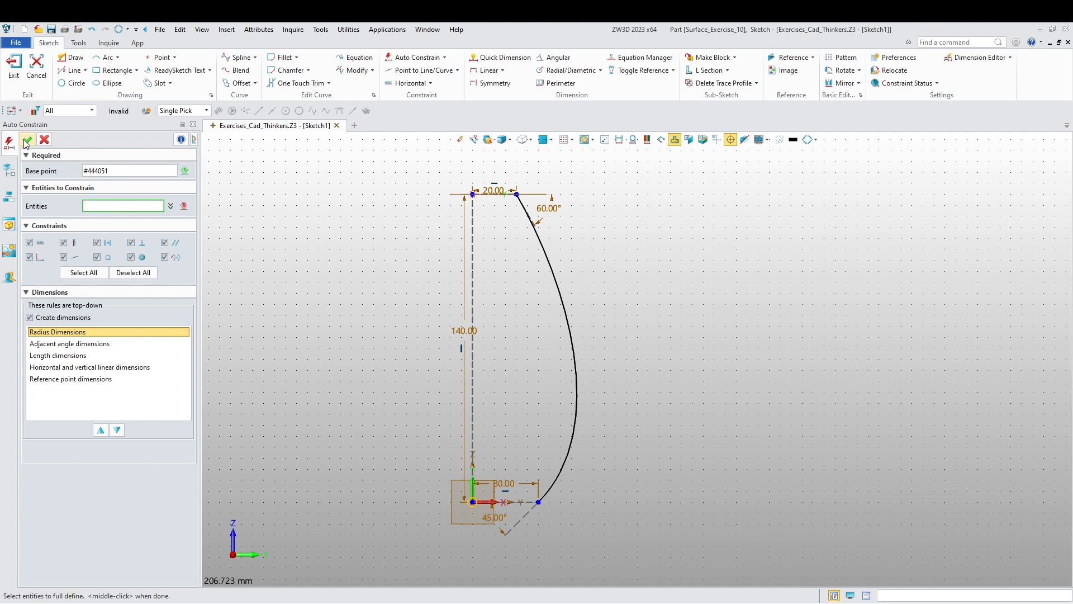
click(27, 139)
middle_drag(278, 307, 284, 320)
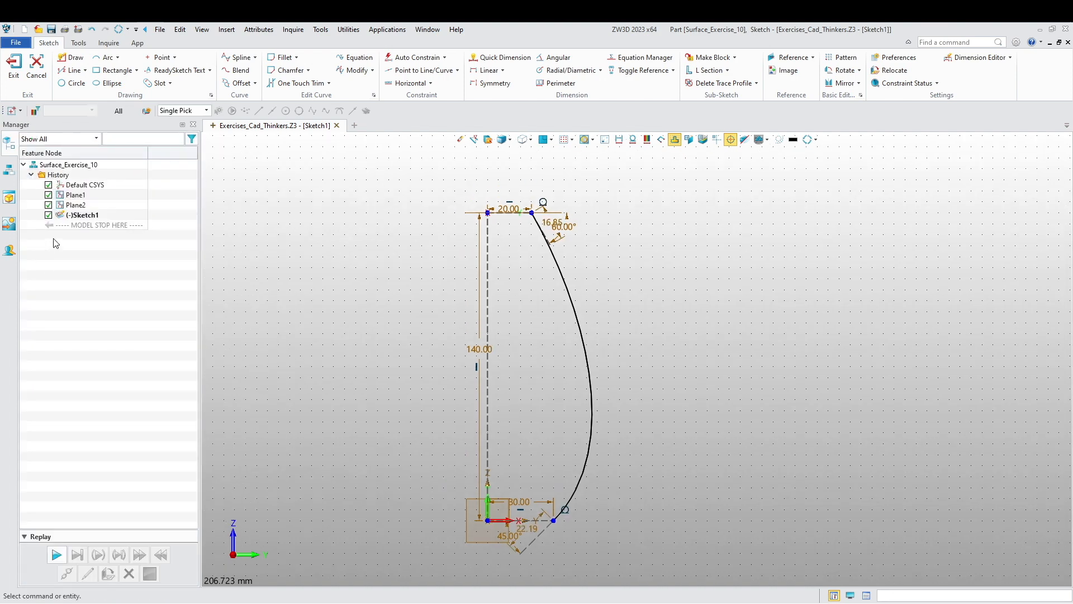
Exit the vase profile sketch and reopen it for editing.
click(15, 66)
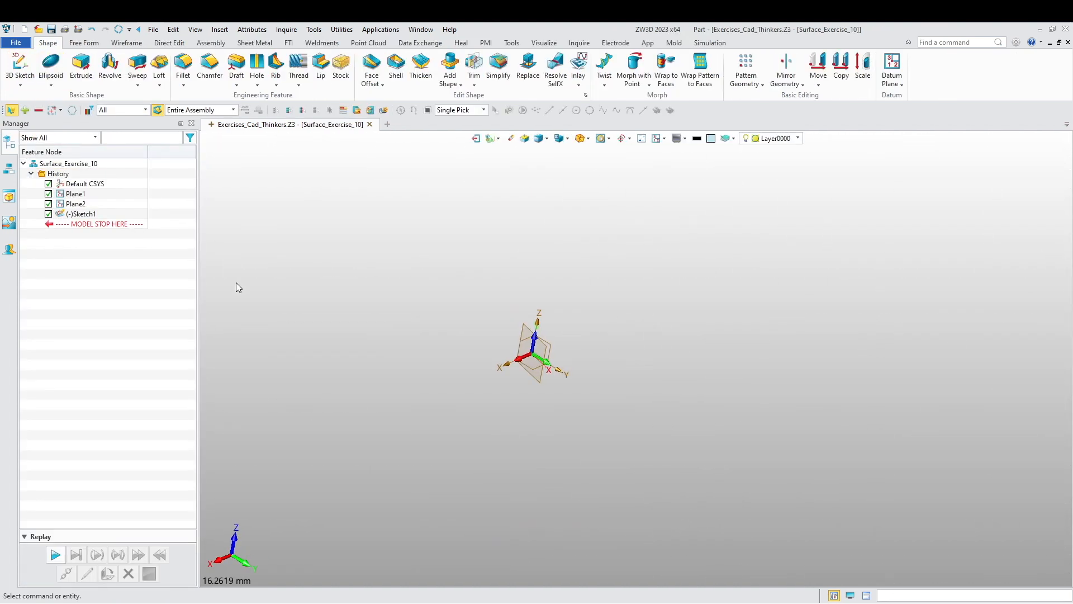
right_click(294, 247)
click(334, 302)
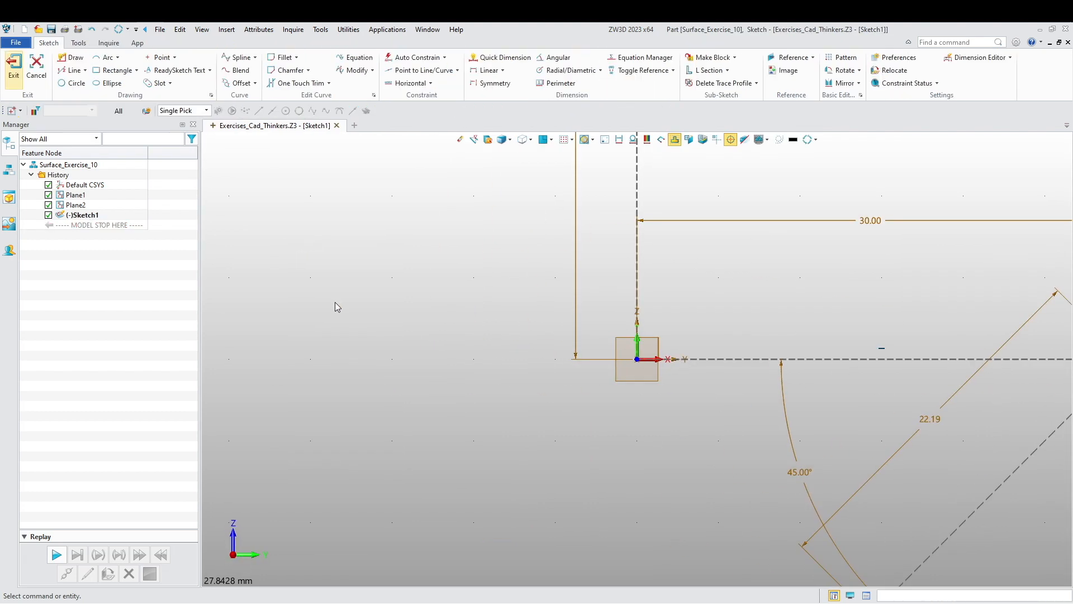
scroll(374, 323, down, 8)
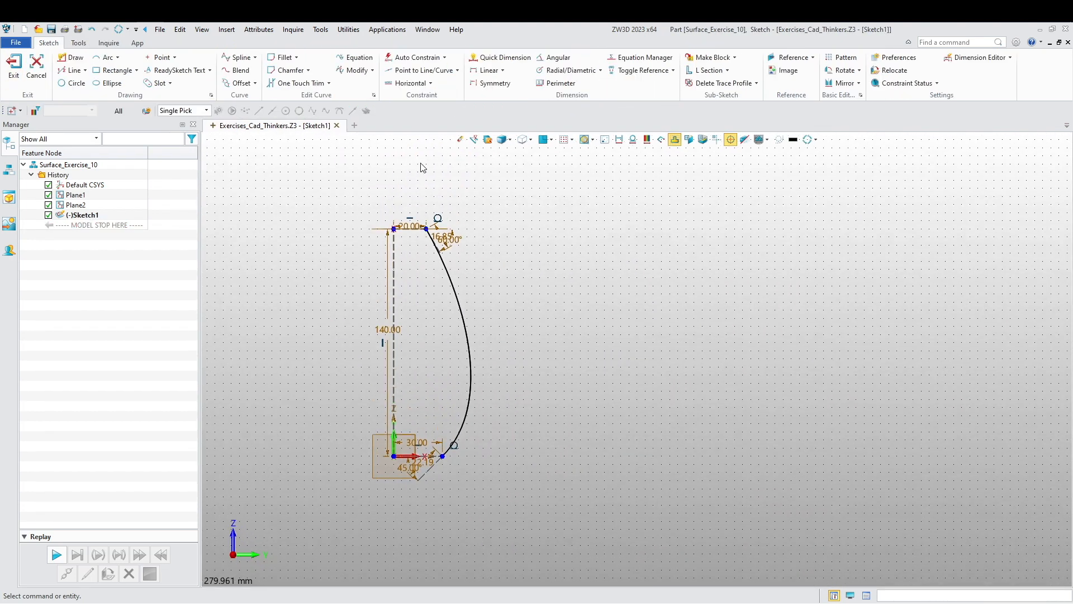
Run Auto Constrain on the vase profile sketch with the preset base point, and exit the sketch.
click(418, 60)
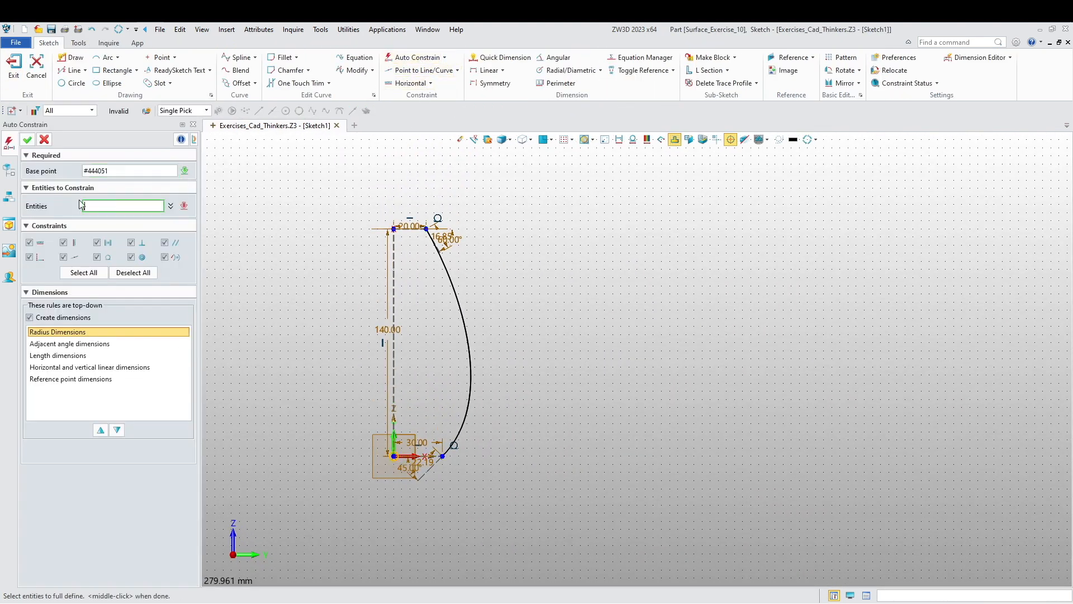
click(27, 140)
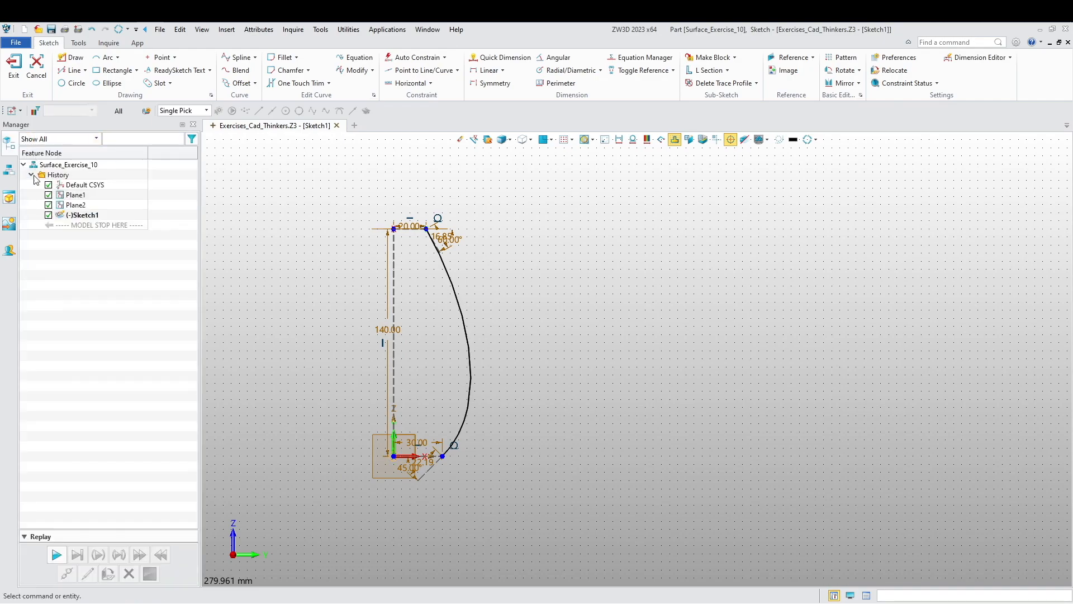
scroll(450, 335, up, 4)
middle_drag(452, 335, 490, 533)
scroll(441, 319, up, 4)
scroll(449, 322, down, 9)
scroll(448, 551, up, 2)
middle_drag(447, 575, 448, 468)
scroll(471, 358, up, 4)
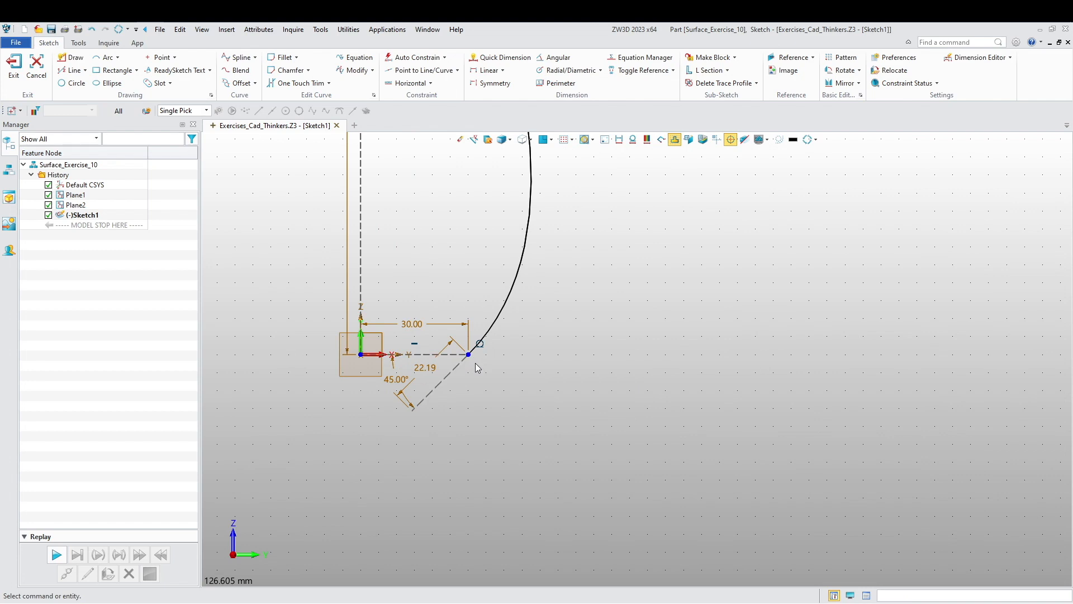
scroll(471, 359, down, 1)
scroll(418, 391, down, 4)
middle_drag(309, 302, 413, 368)
click(14, 64)
middle_drag(313, 320, 537, 536)
scroll(518, 447, down, 3)
middle_drag(497, 461, 479, 394)
mouse_move(480, 394)
right_down()
mouse_move(444, 396)
mouse_move(467, 406)
right_up()
scroll(484, 386, up, 1)
middle_drag(484, 388, 442, 367)
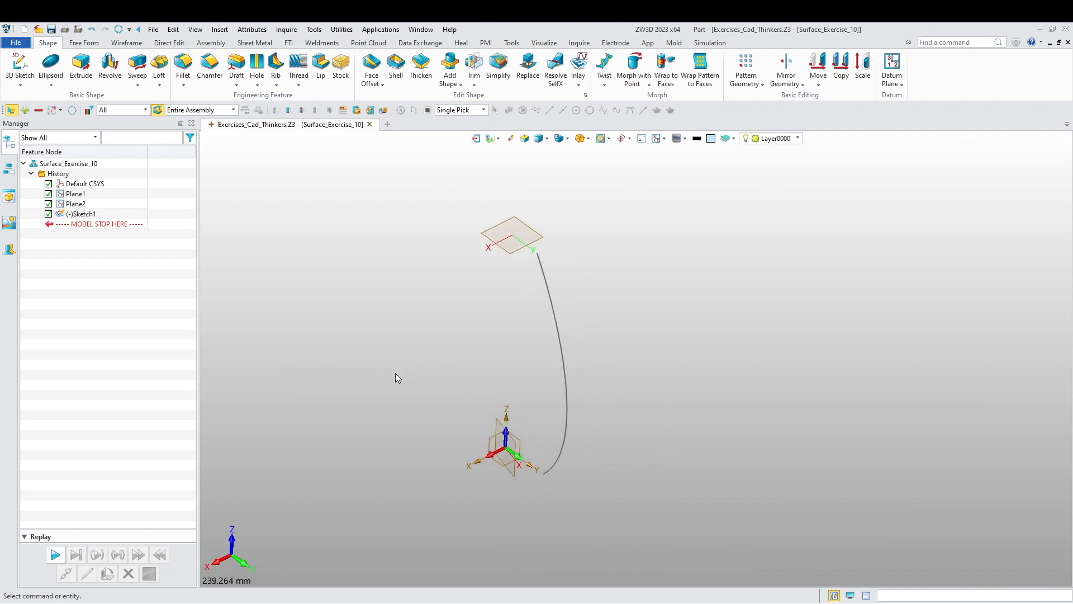
click(110, 70)
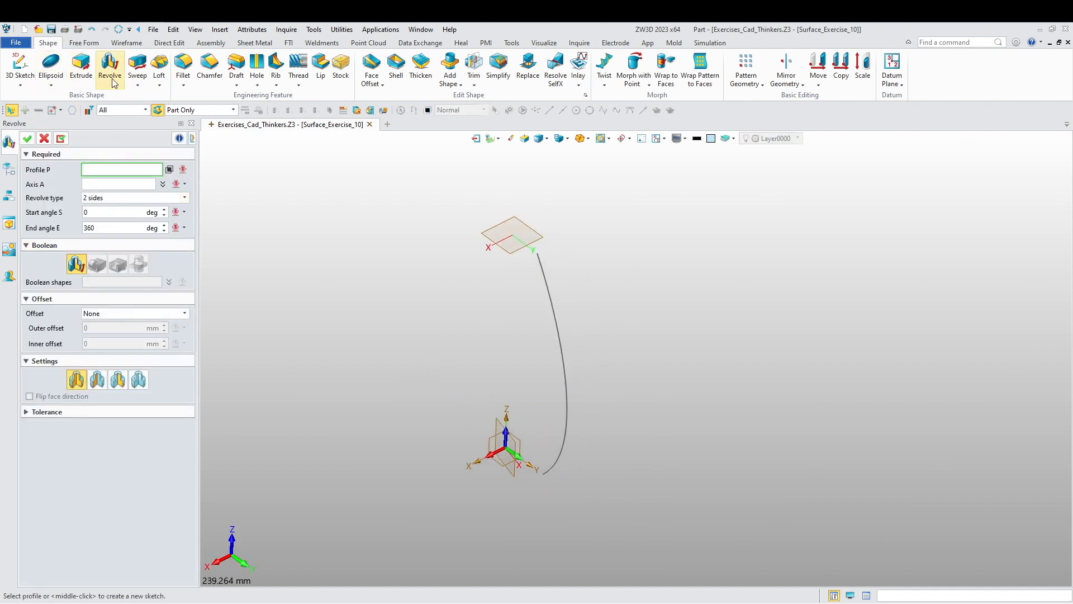
click(557, 317)
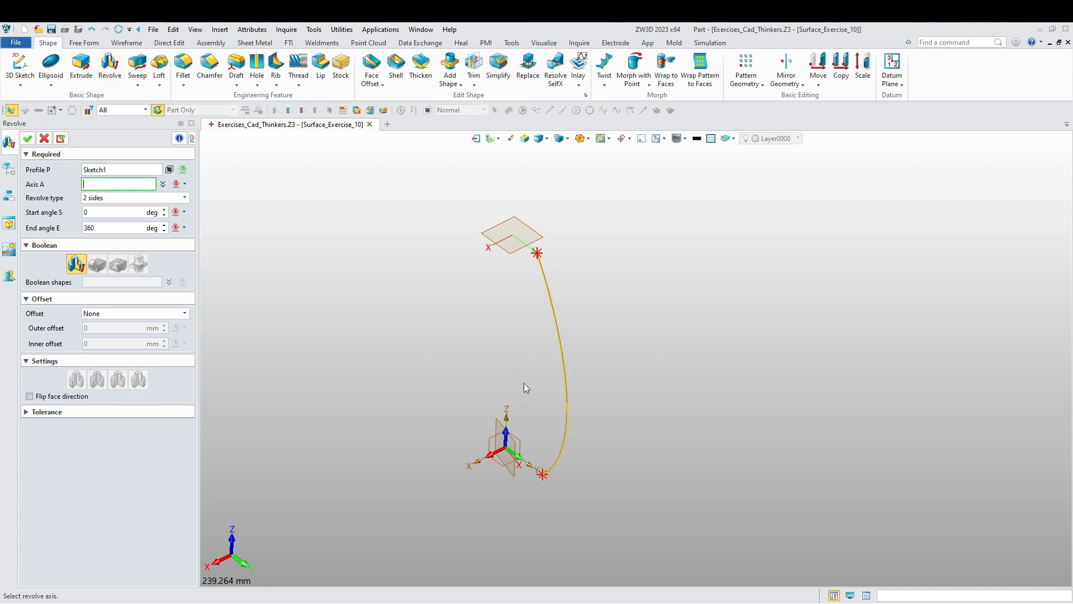
click(507, 438)
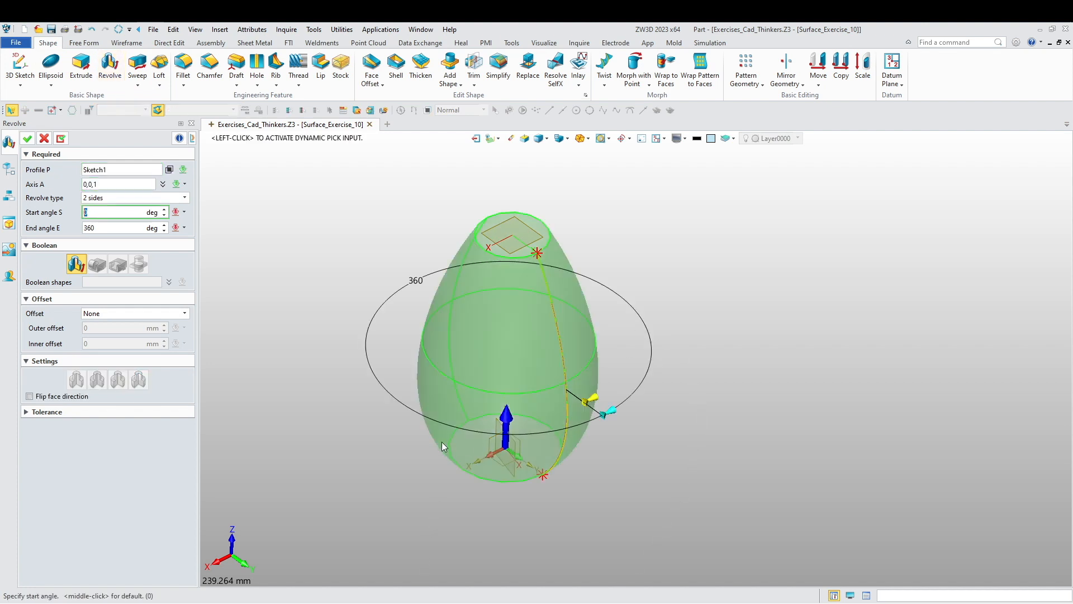
key(Return)
drag(91, 237, 61, 240)
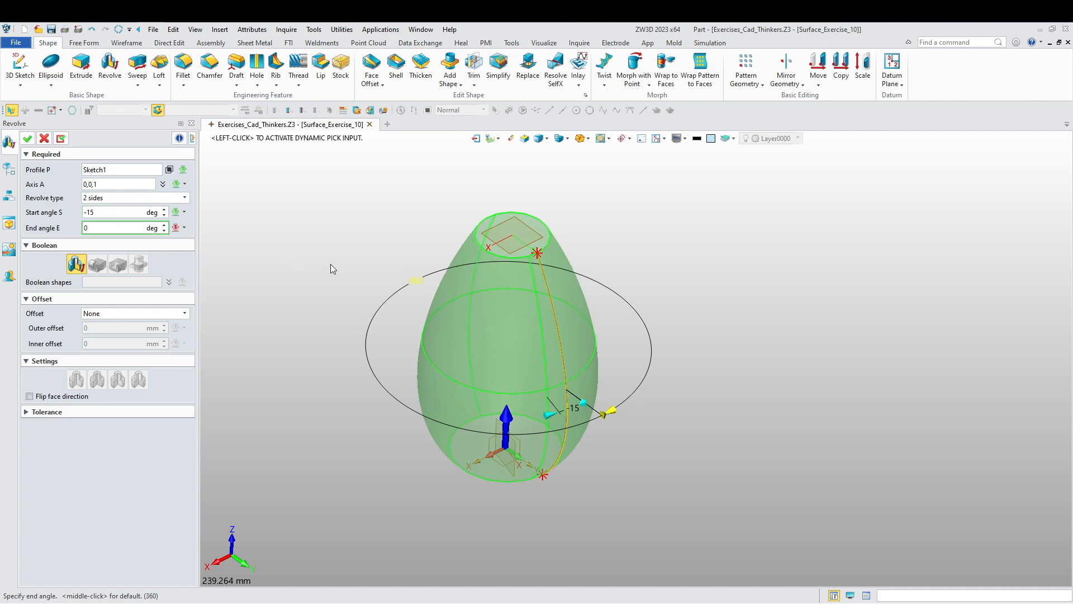
key(Escape)
Set the face color to light grey (160,160,160) and revolve the profile about the Z axis from -15° to 0°.
click(711, 138)
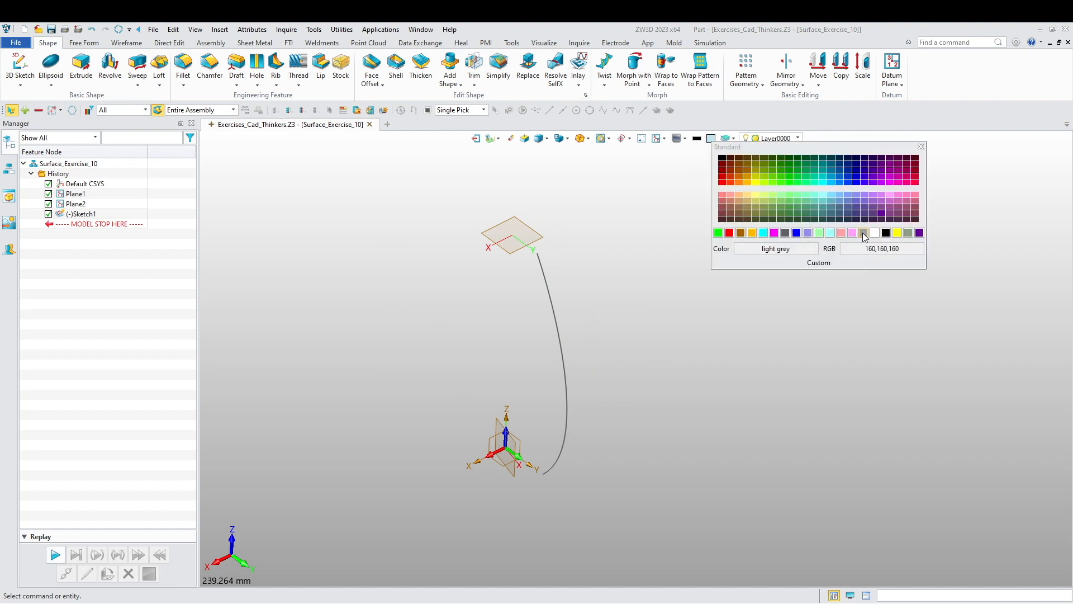
click(863, 233)
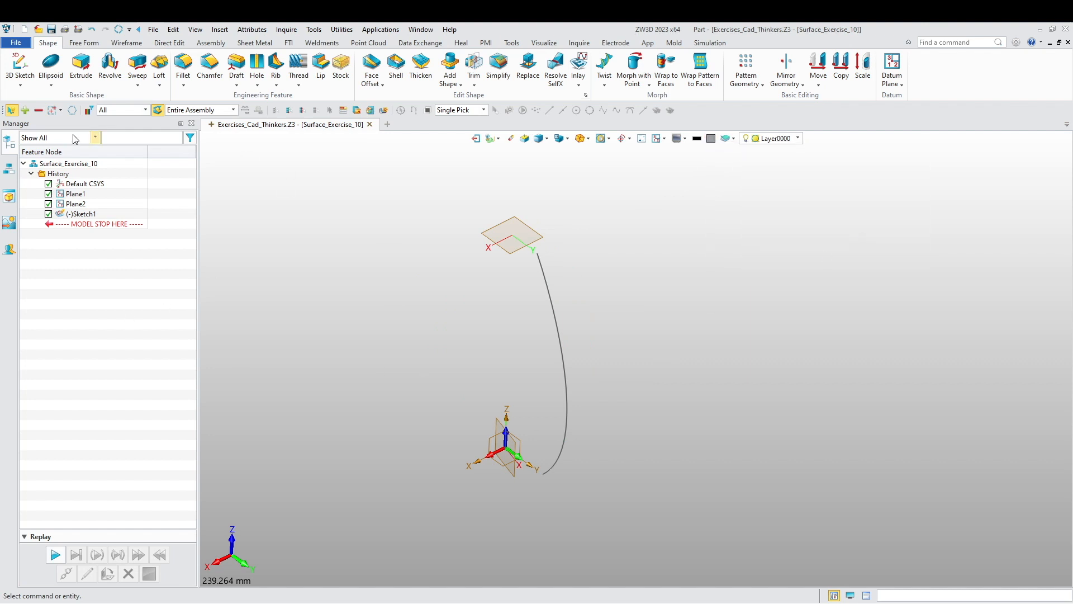
click(109, 66)
click(544, 287)
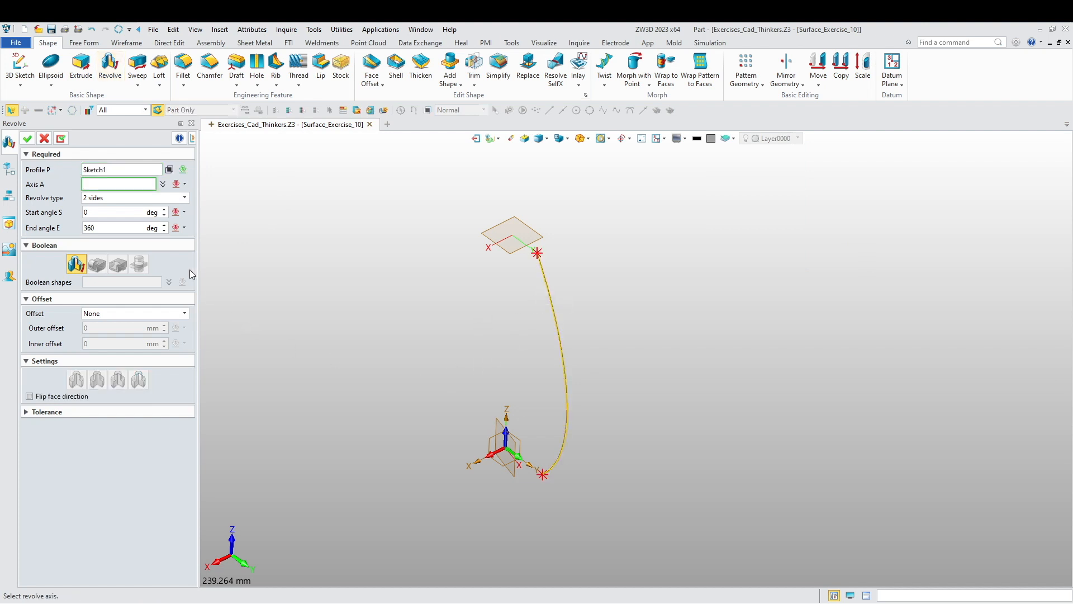
middle_click(418, 481)
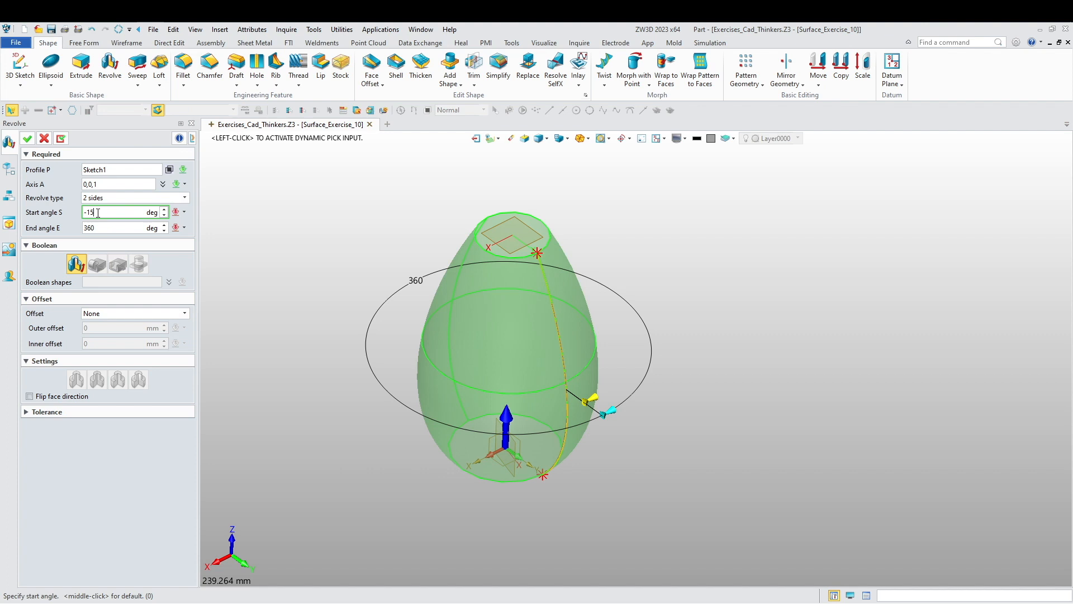
key(Tab)
key(Return)
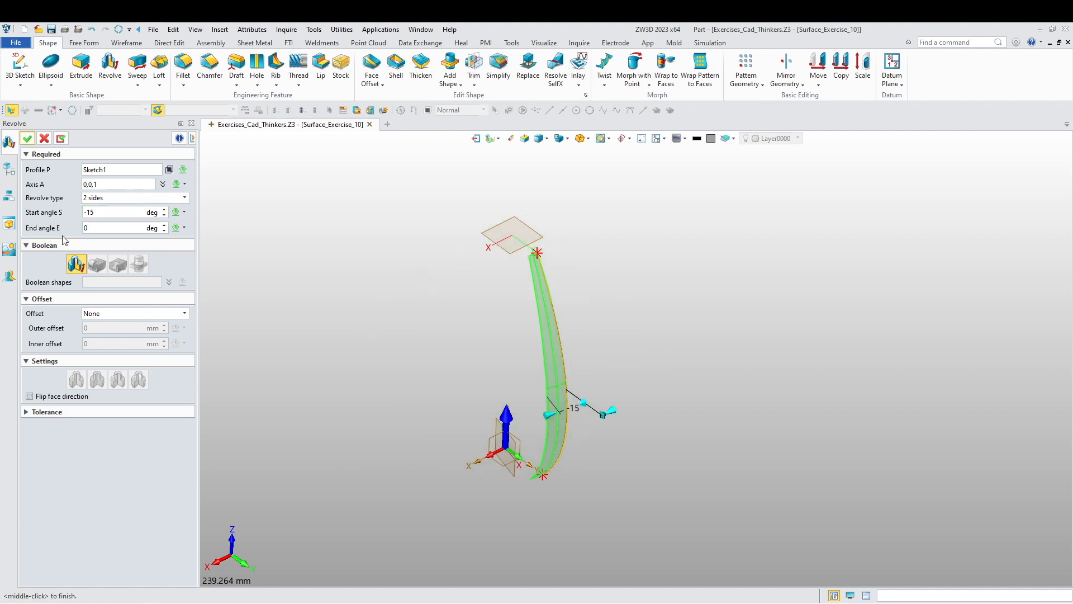
mouse_move(328, 336)
middle_down()
mouse_move(295, 314)
mouse_move(322, 341)
middle_up()
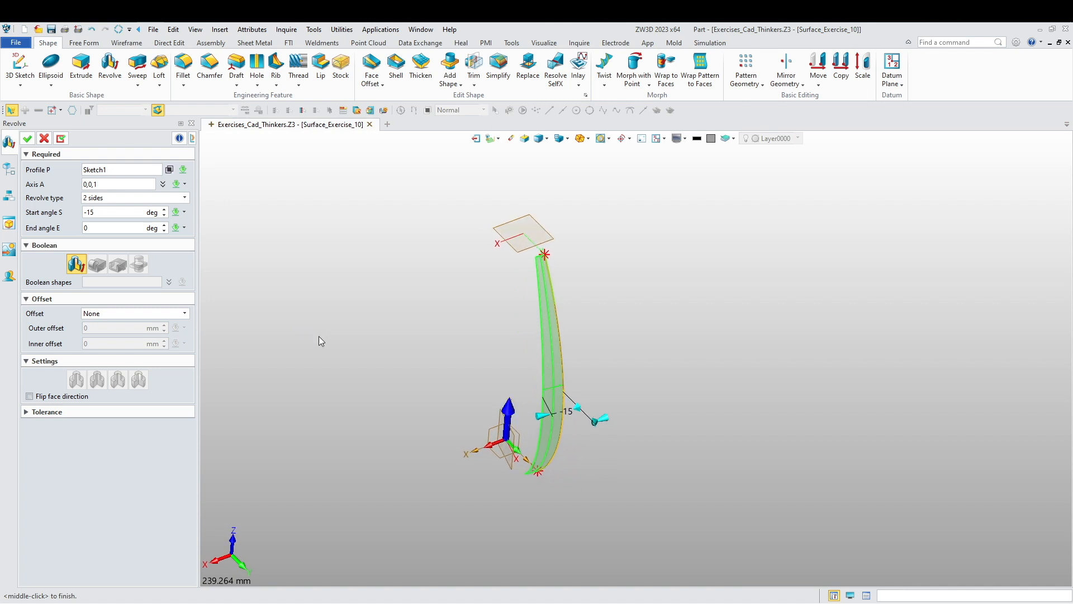
click(28, 138)
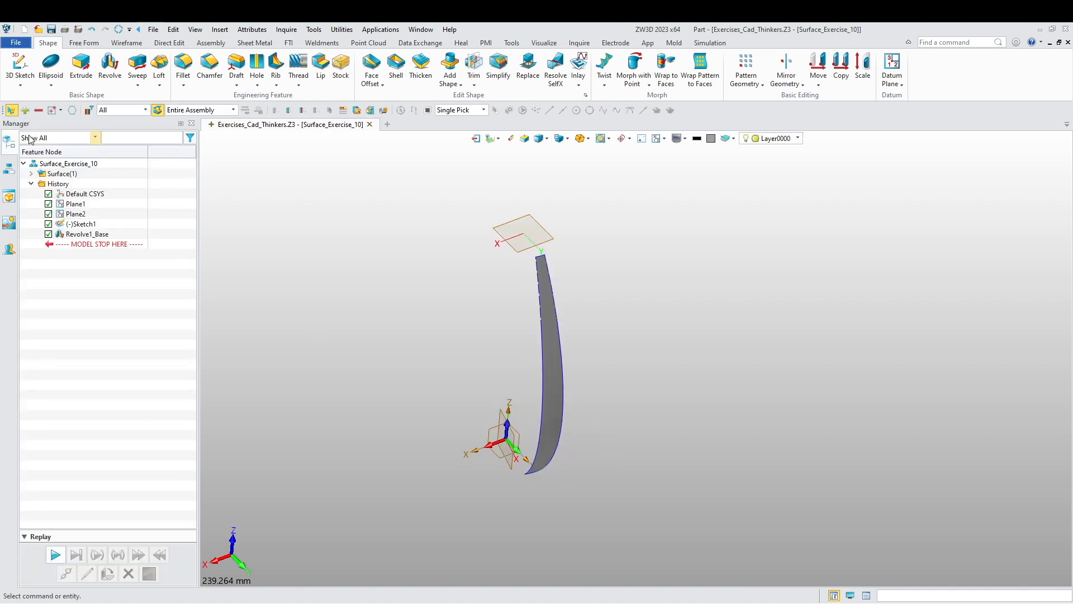
Create a new sketch on the default vertical XZ plane.
middle_drag(285, 269, 264, 294)
right_drag(263, 294, 286, 313)
right_click(287, 313)
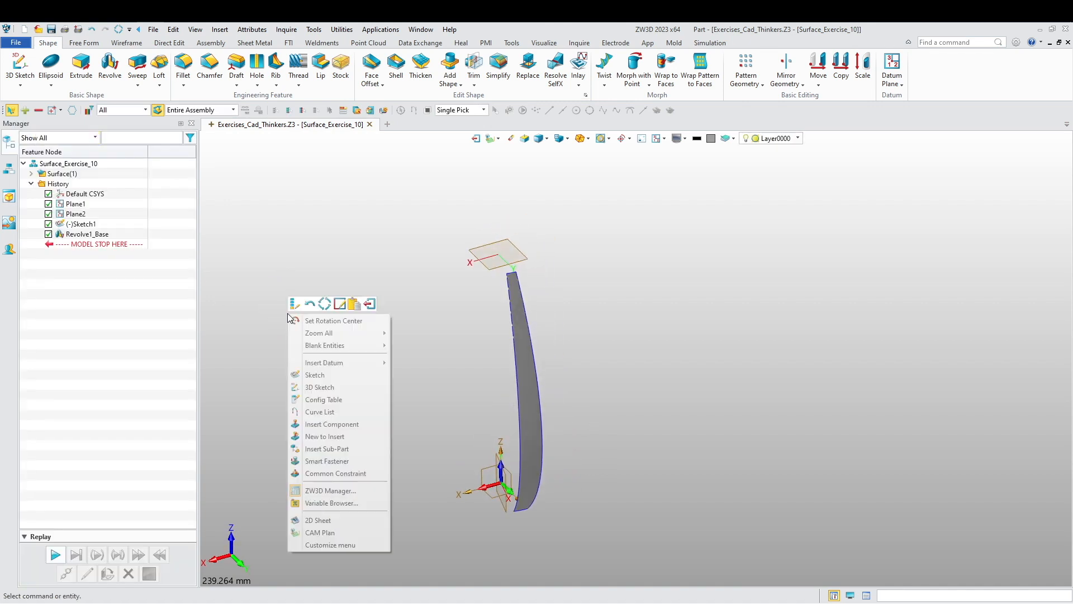
click(322, 375)
click(495, 478)
middle_click(434, 434)
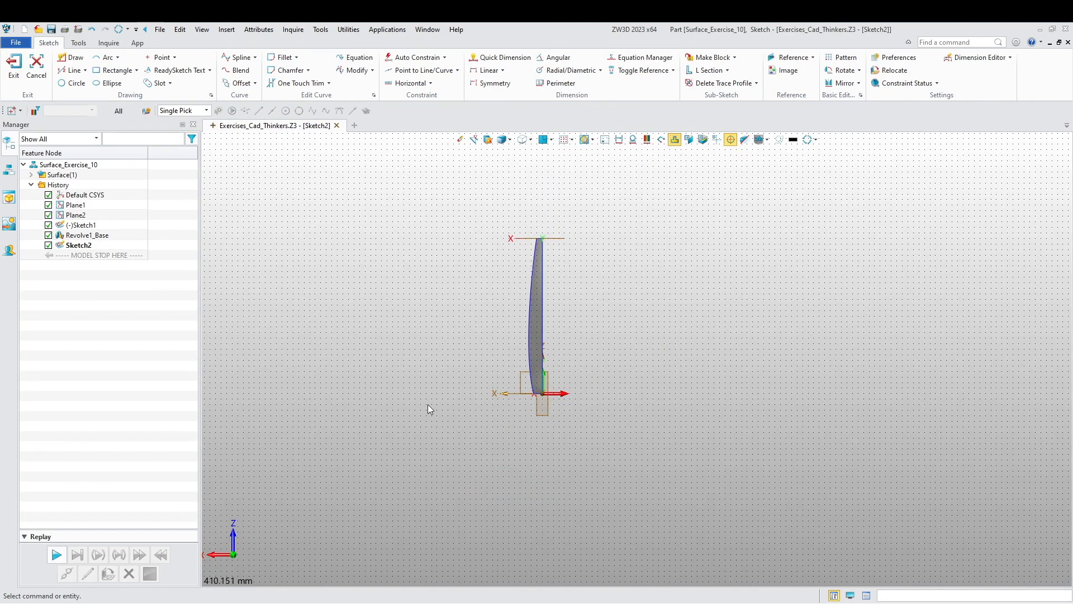
Start a spline defined by control points in the new sketch and set its degree to 7.
middle_drag(424, 437, 485, 301)
scroll(344, 343, up, 1)
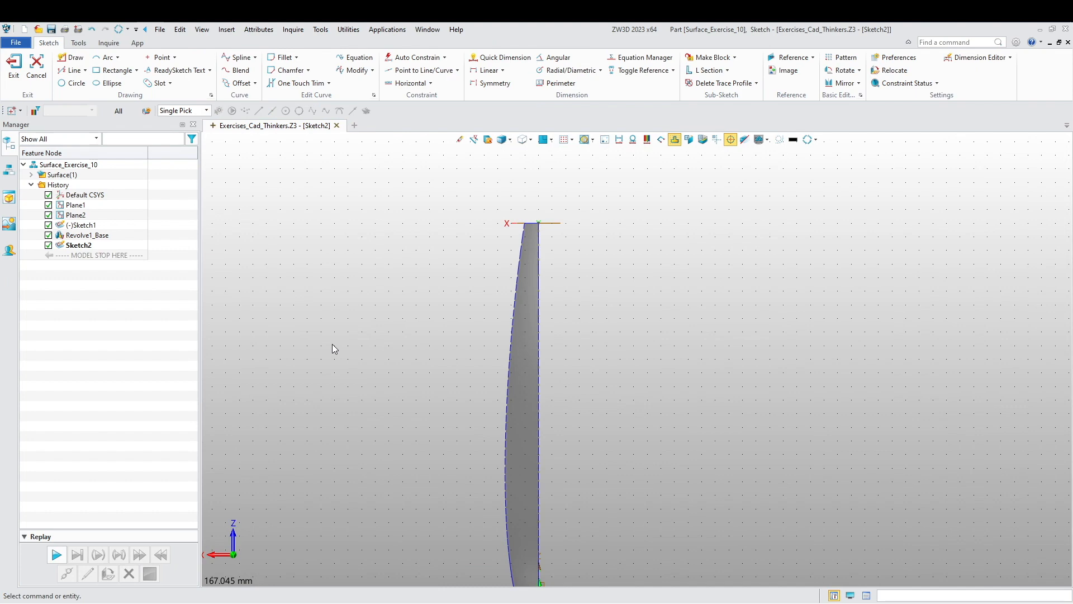
middle_drag(325, 337, 329, 301)
click(239, 57)
click(118, 175)
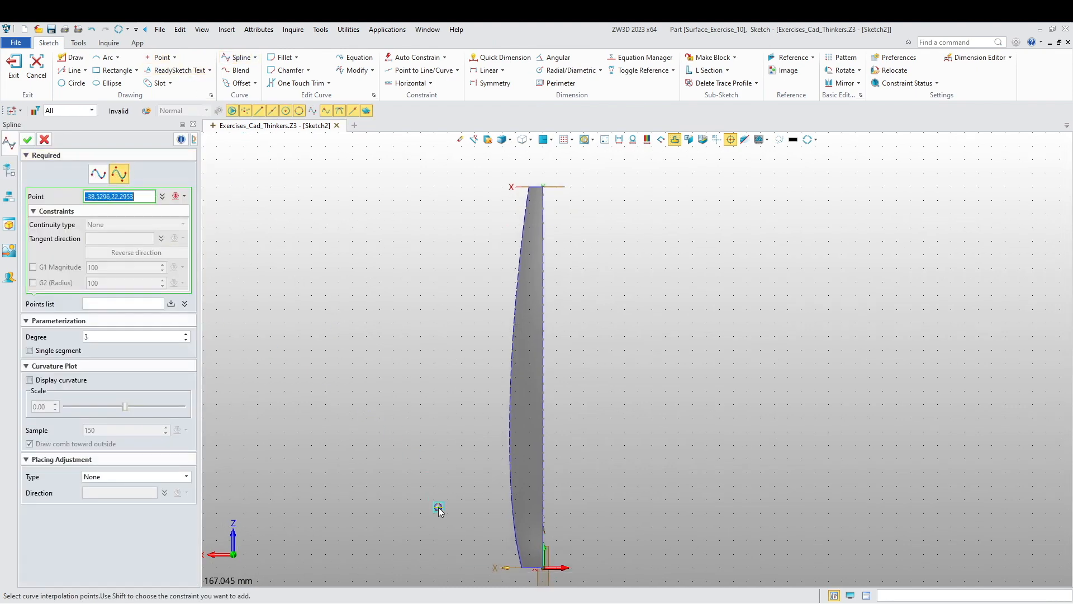
middle_drag(437, 509, 357, 372)
scroll(358, 452, up, 3)
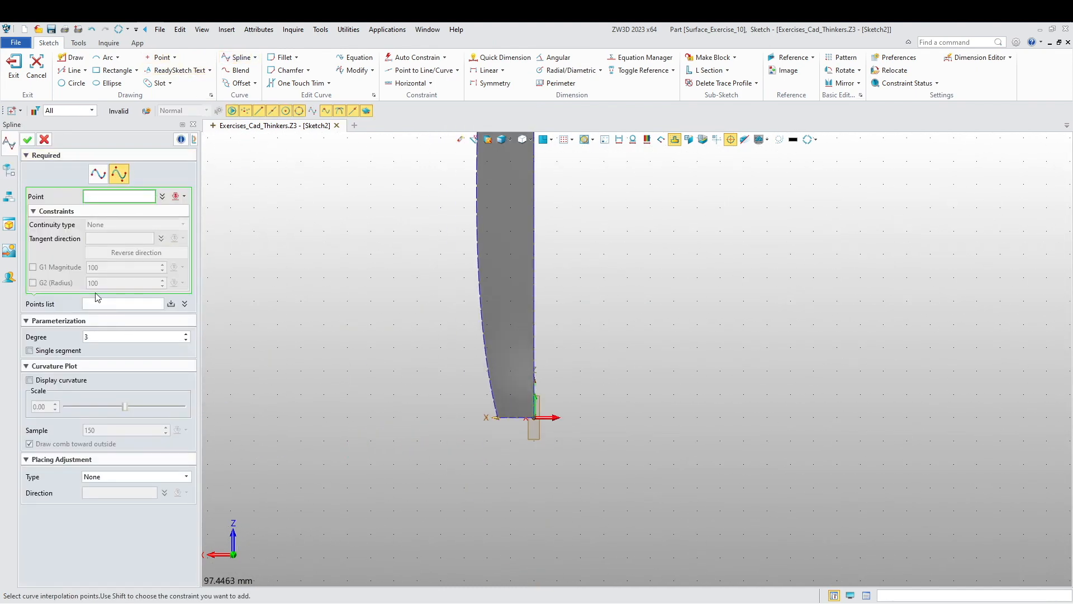
click(185, 334)
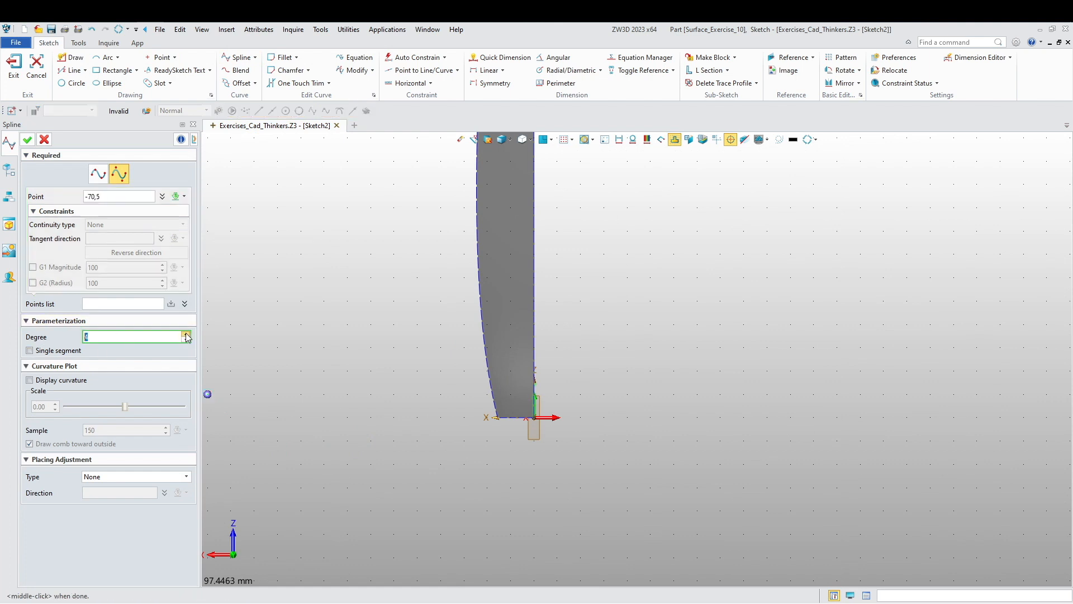
scroll(503, 449, up, 2)
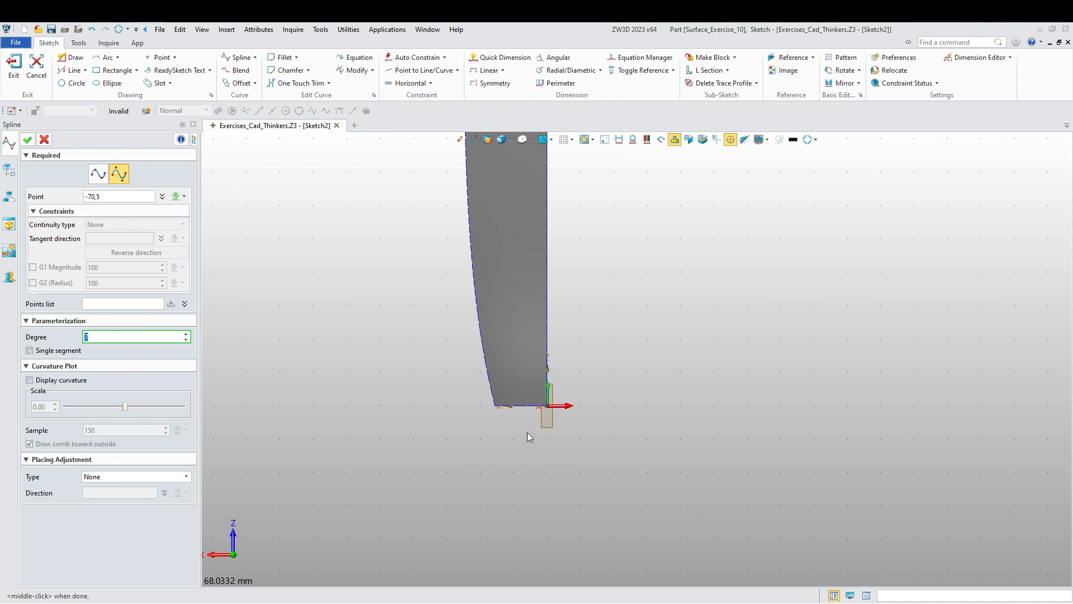
scroll(528, 432, up, 1)
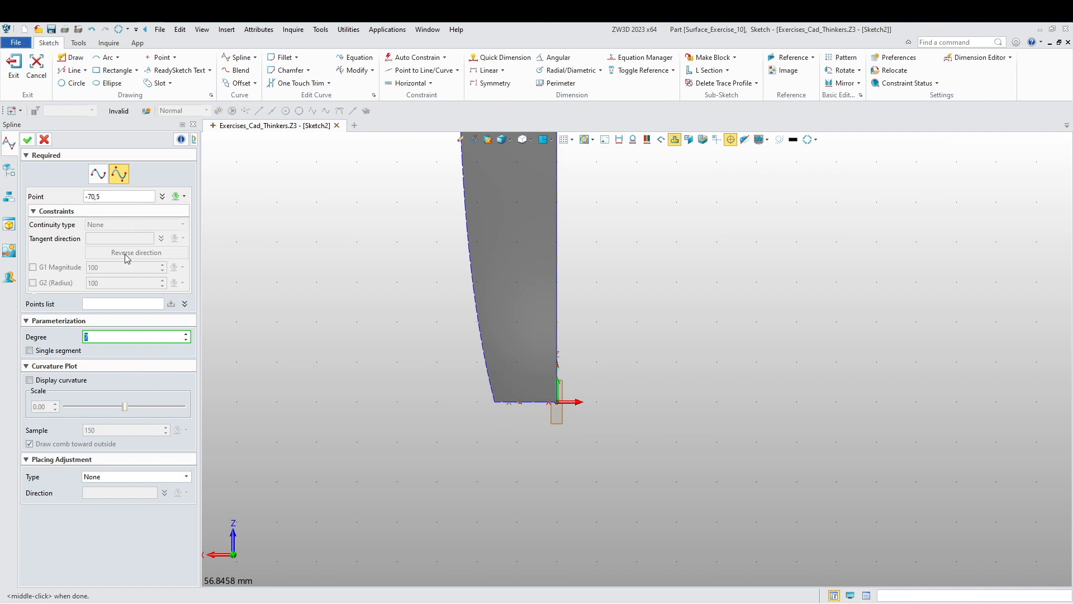
Try degree 12 for the spline, clear its stray first point and return the degree to 7.
text(12)
click(111, 196)
drag(112, 196, 72, 211)
key(BackSpace)
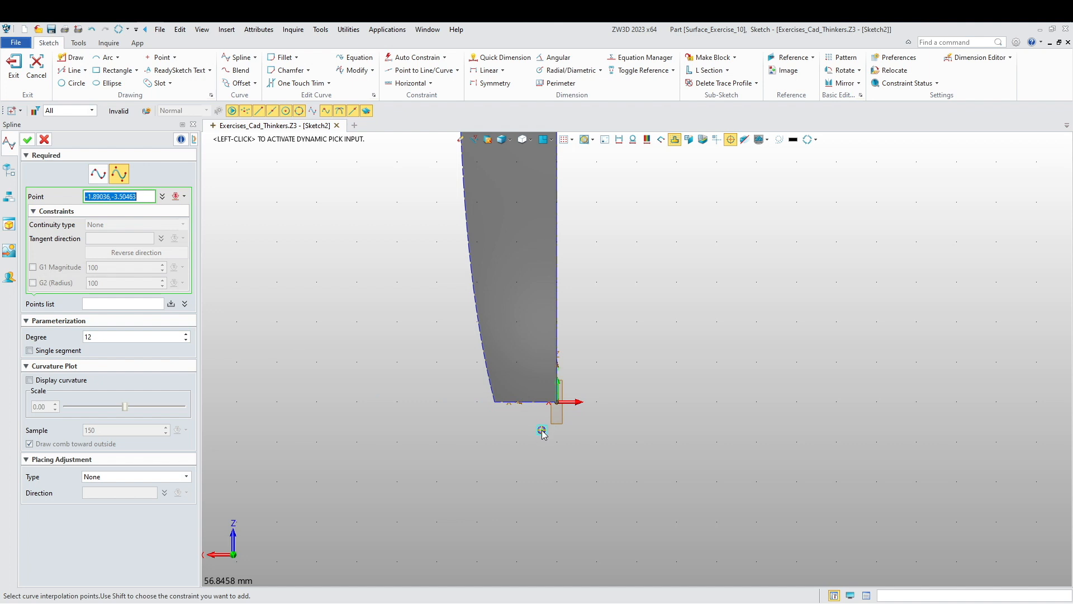
double_click(186, 340)
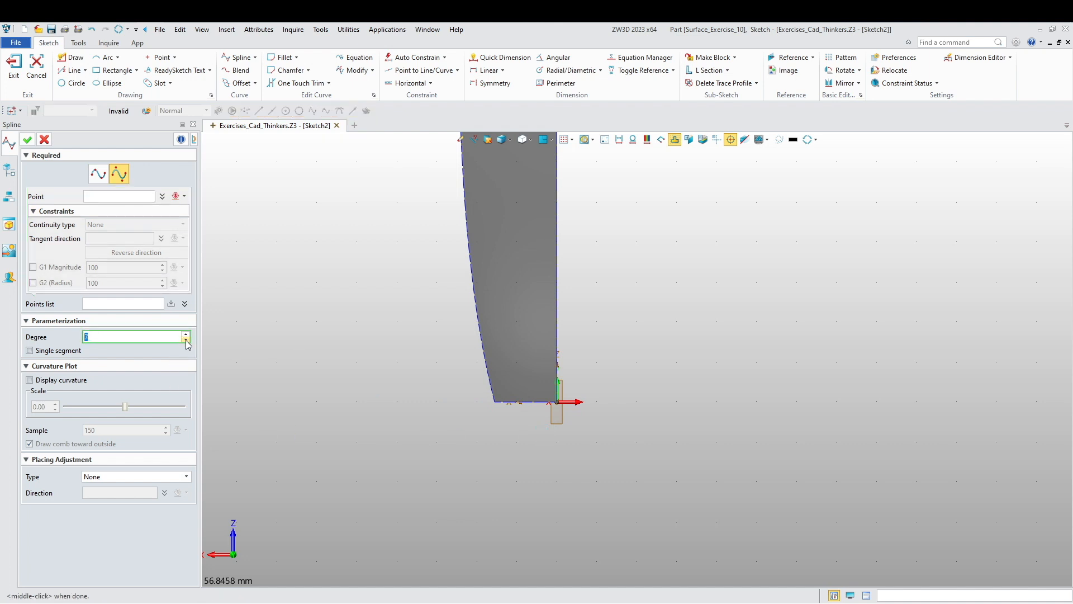
click(119, 197)
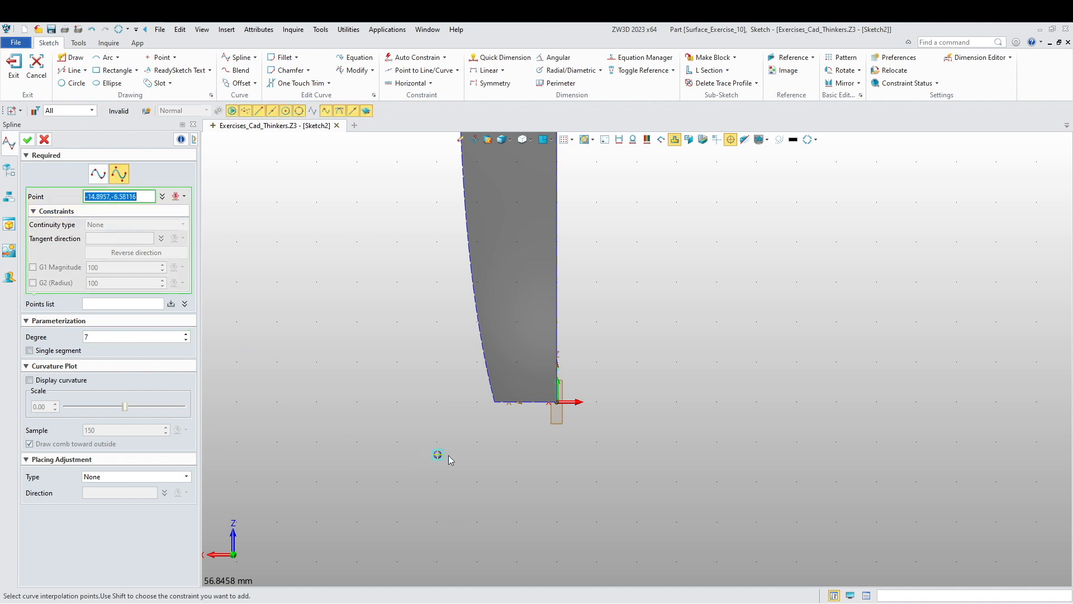
Place the spline's first seven control points from about 6 mm below the strip upward, zigzagging across its lower half.
click(544, 450)
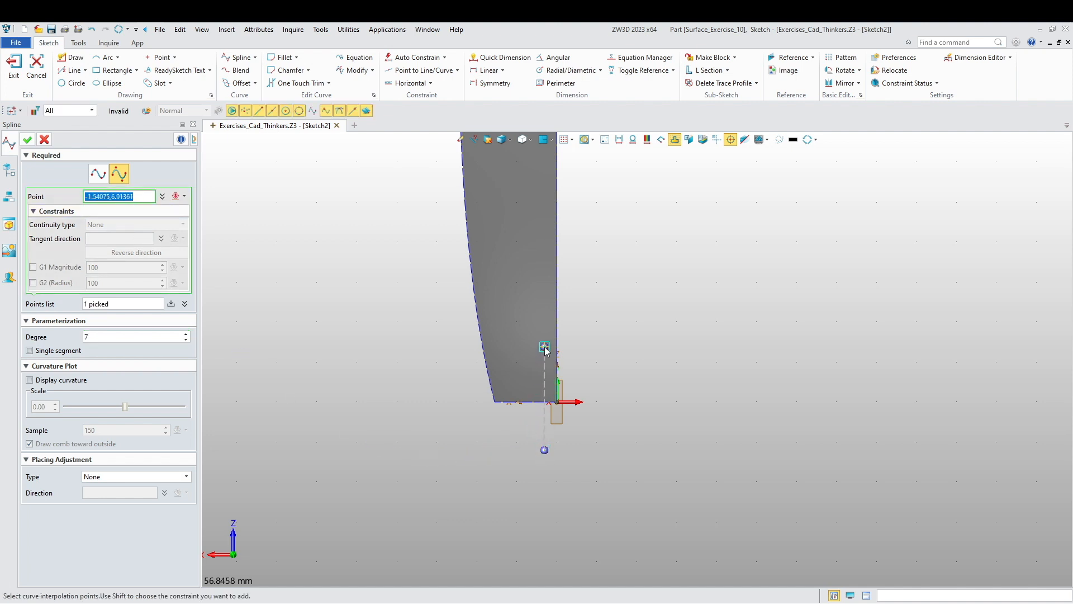
click(517, 323)
click(416, 323)
click(375, 215)
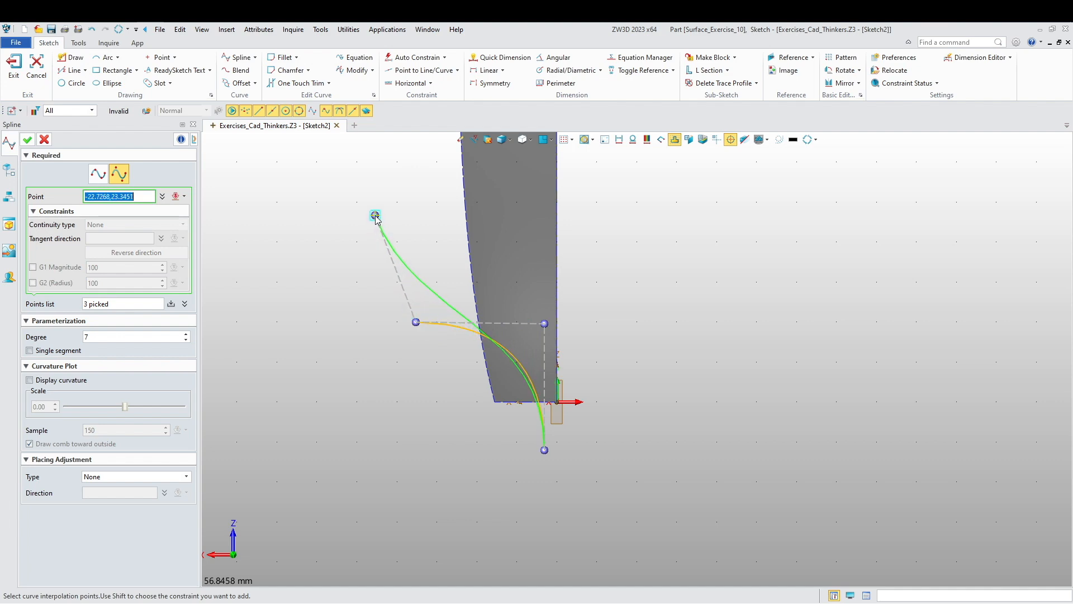
click(618, 217)
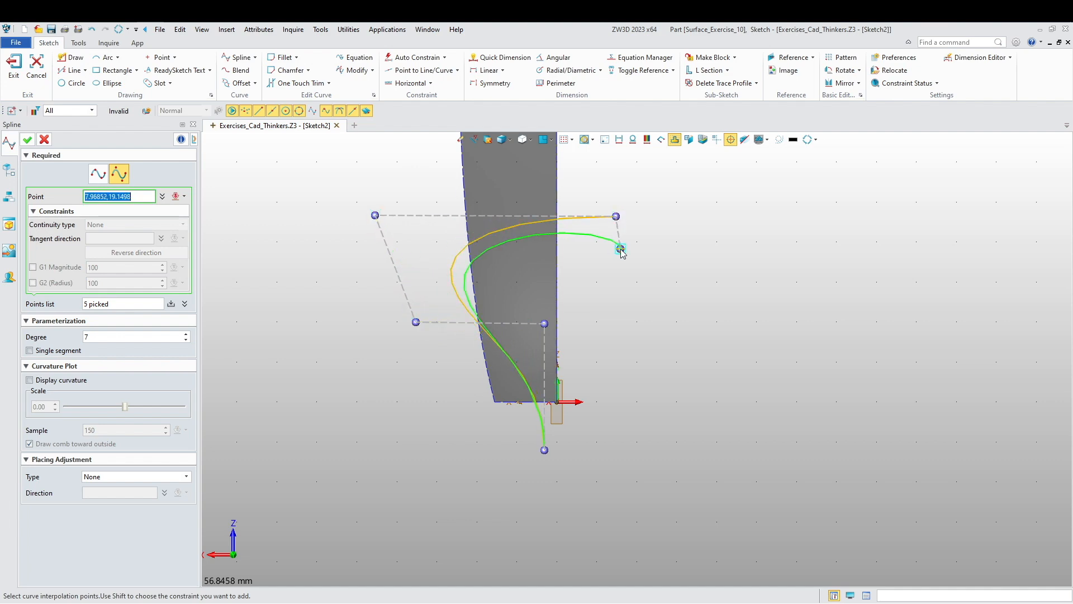
scroll(623, 246, down, 4)
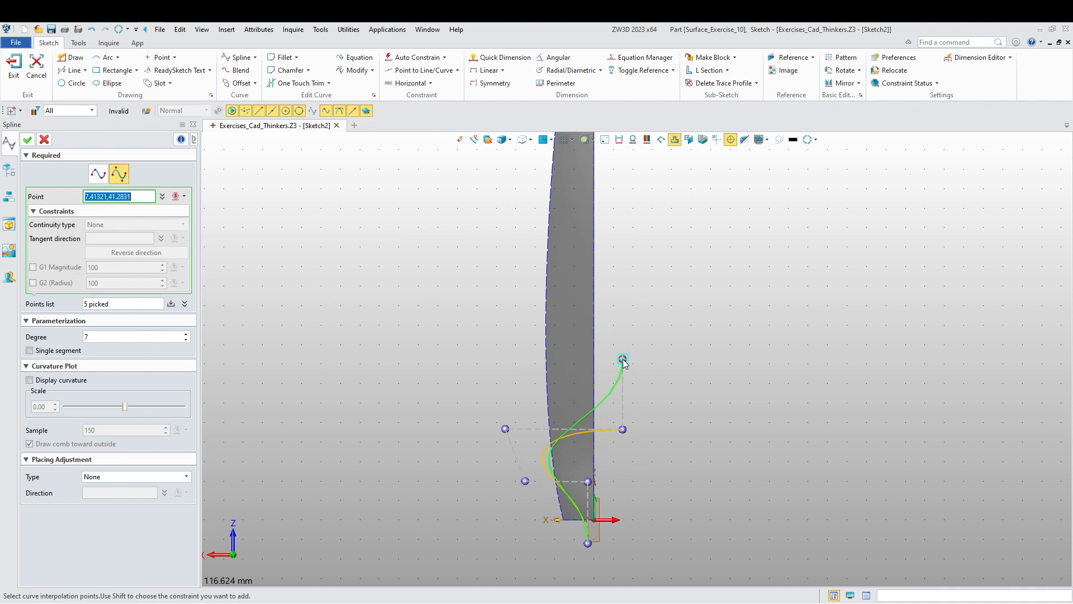
click(622, 359)
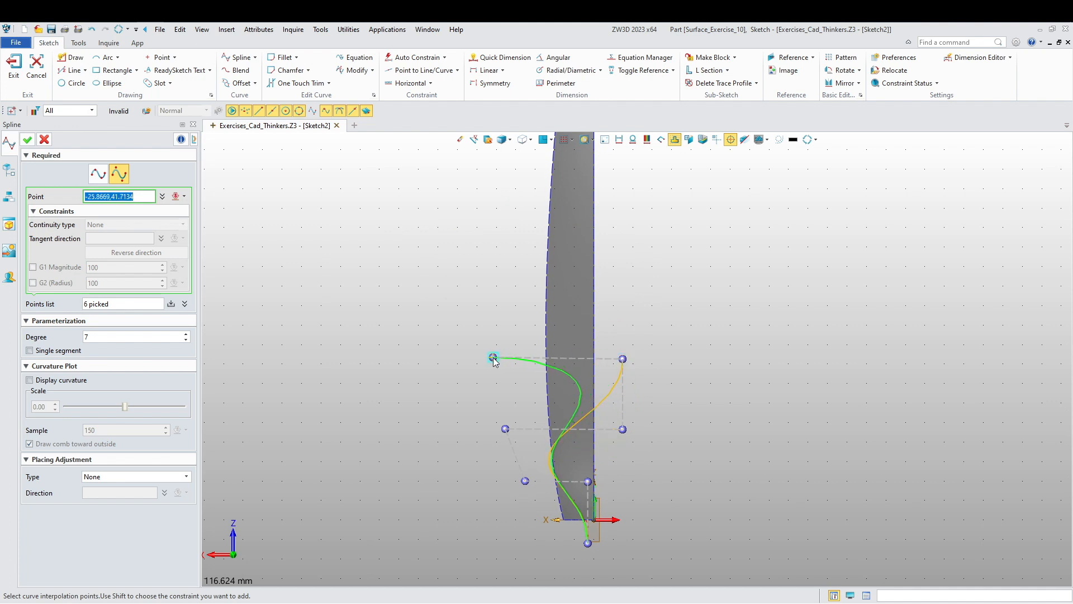
click(503, 357)
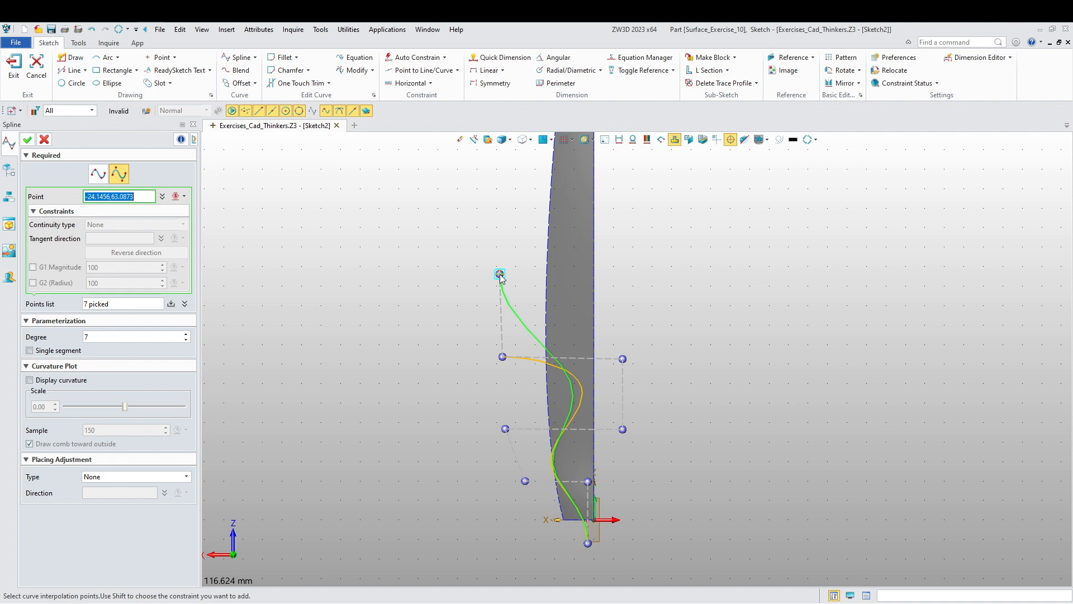
Add seven more alternating control points up the strip, ending about 7 mm above its top edge, and finish the spline.
click(500, 274)
click(631, 272)
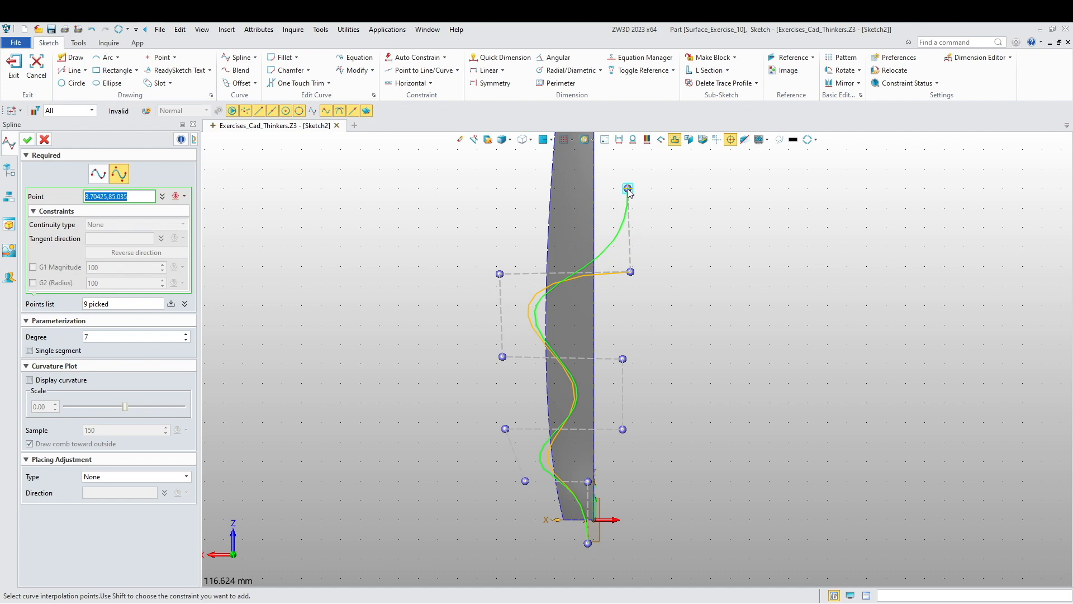
click(628, 189)
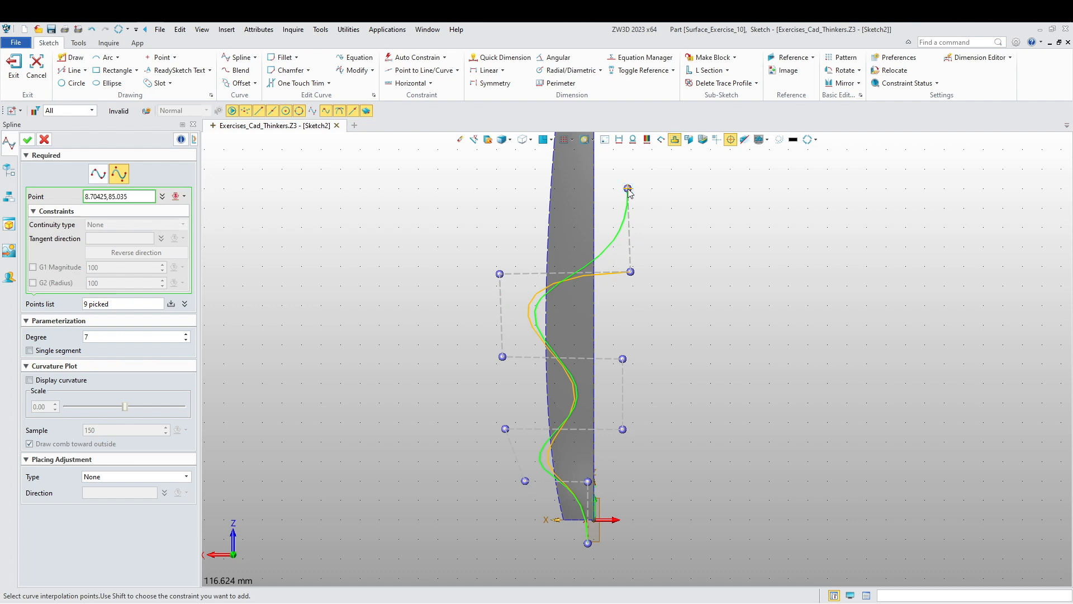
click(497, 189)
middle_drag(502, 223, 506, 389)
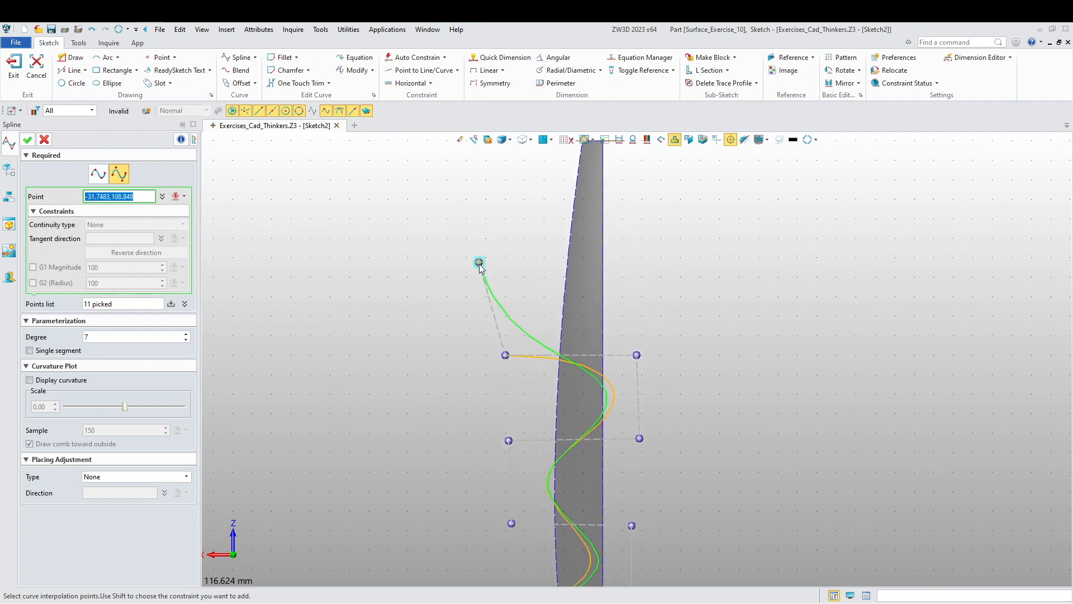
click(479, 266)
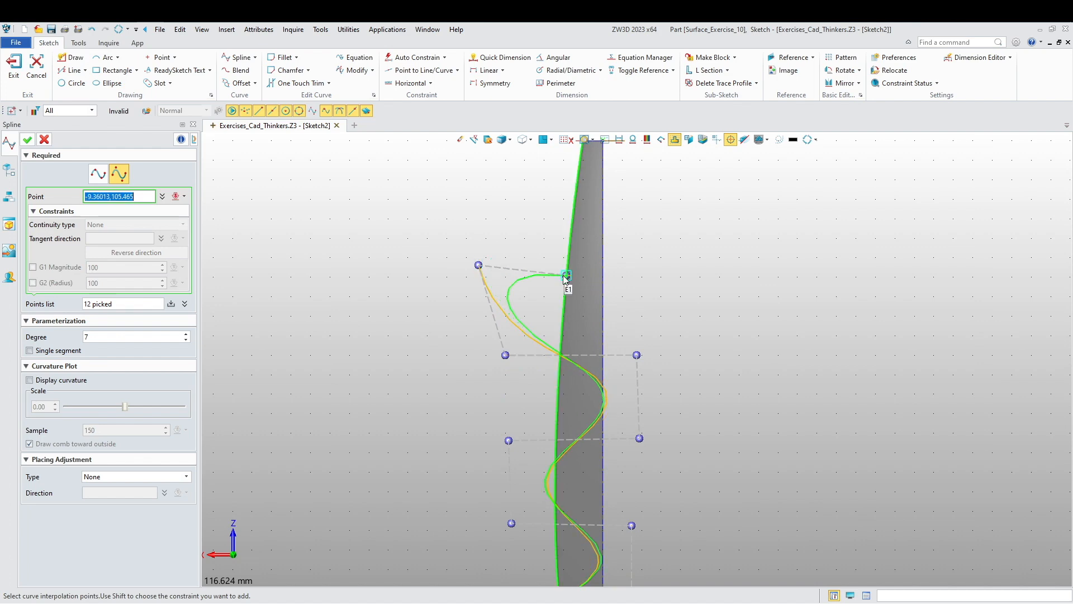
scroll(587, 277, up, 2)
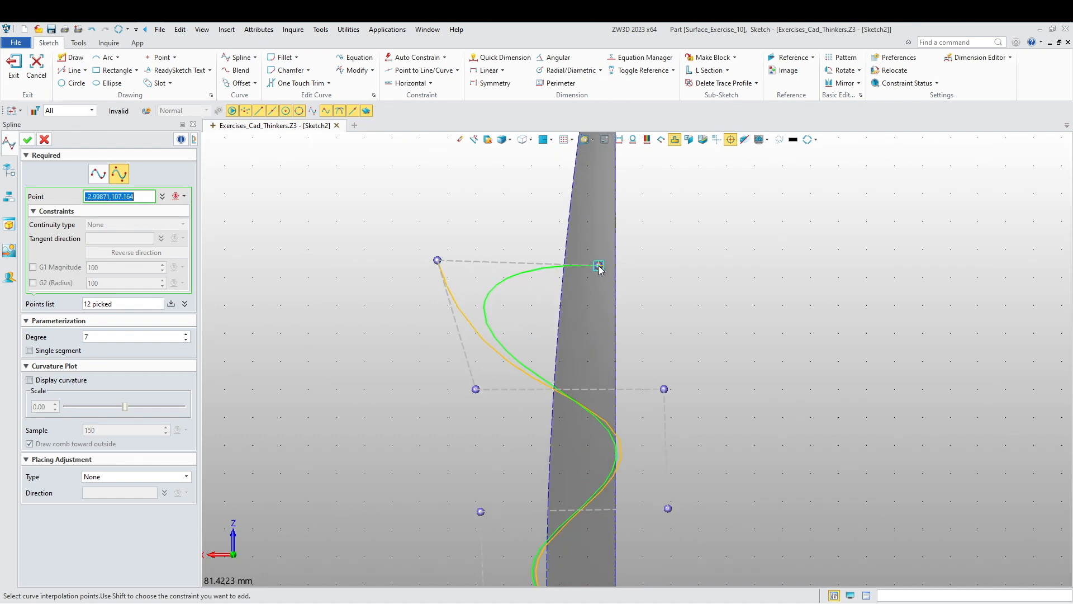
click(604, 260)
scroll(599, 412, down, 2)
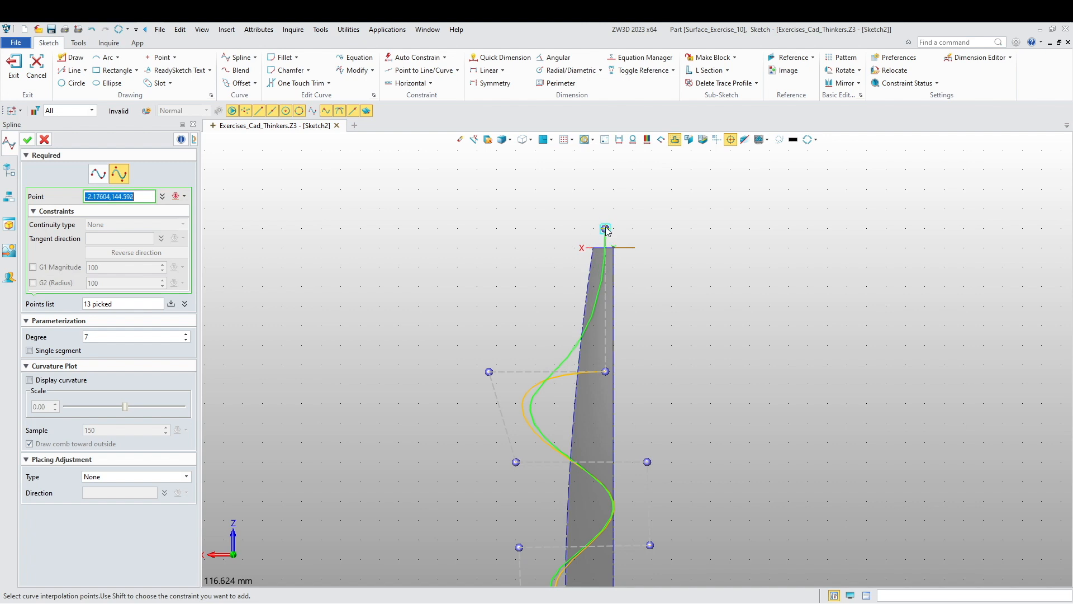
click(607, 220)
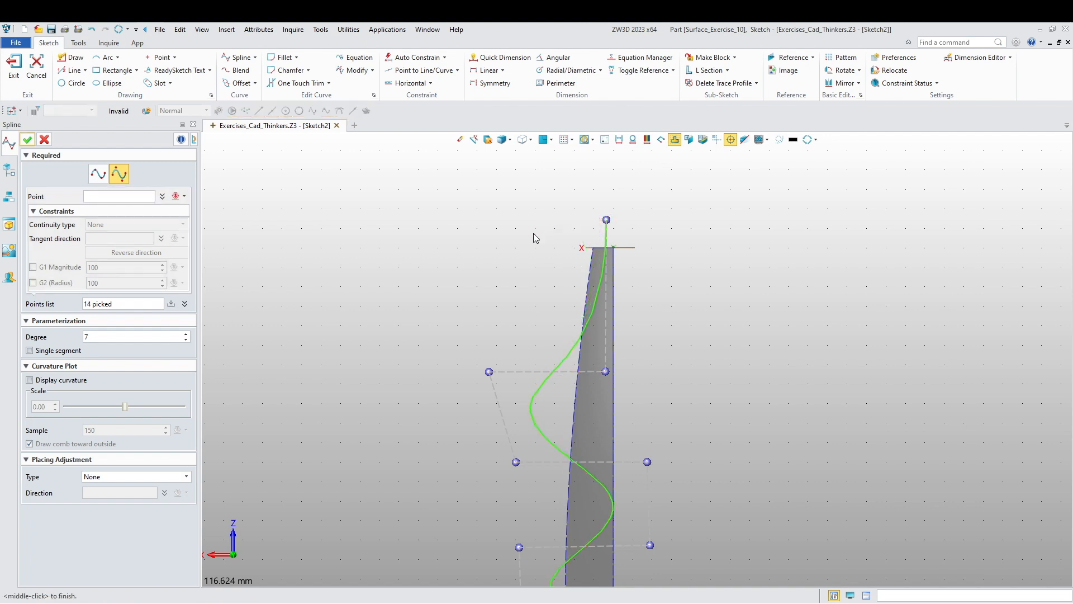
middle_click(491, 252)
Constrain the five nearly vertical segments of the spline's control polygon to be vertical, including both end segments.
middle_drag(405, 331, 402, 283)
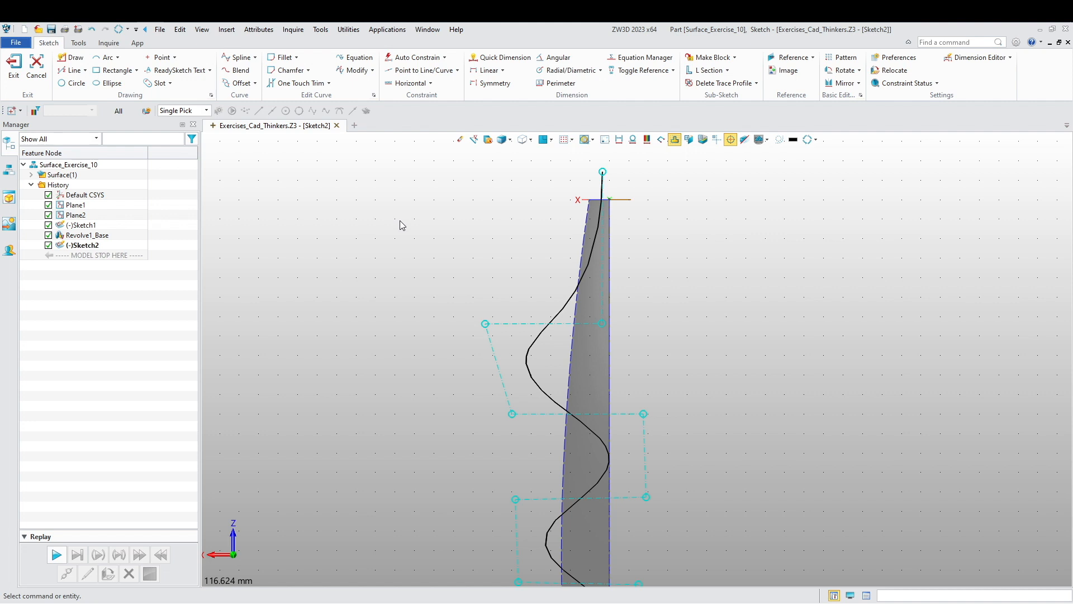
middle_drag(413, 260, 397, 258)
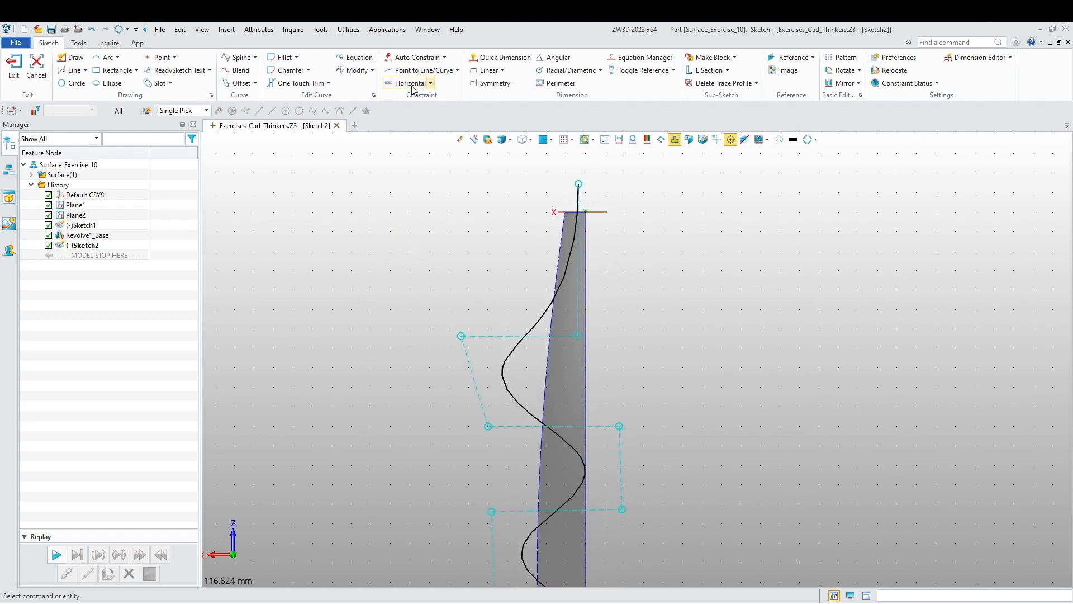
click(445, 59)
click(426, 77)
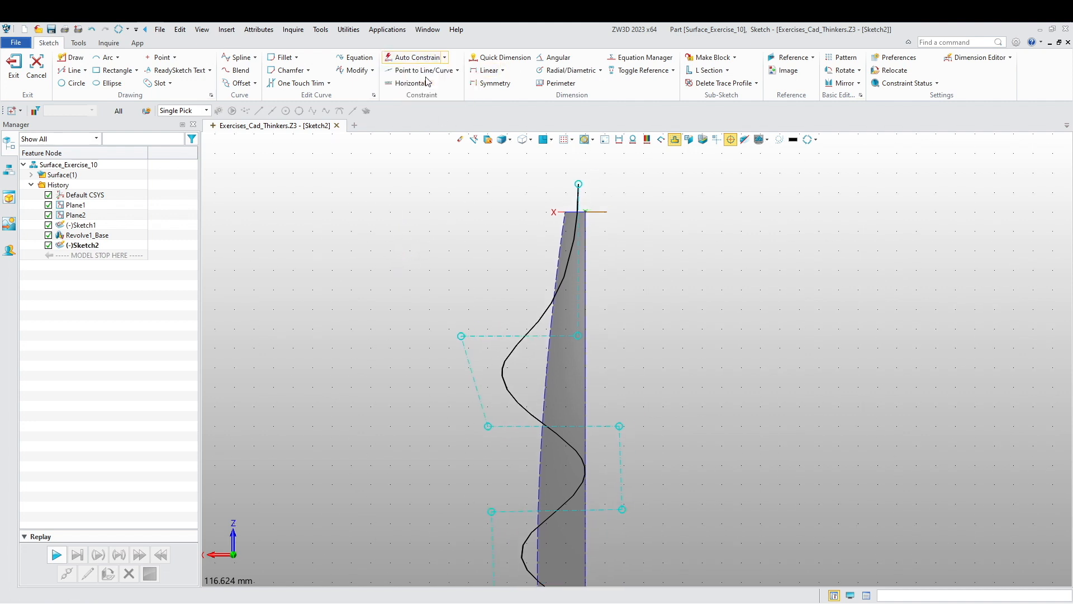
scroll(609, 191, down, 1)
click(589, 287)
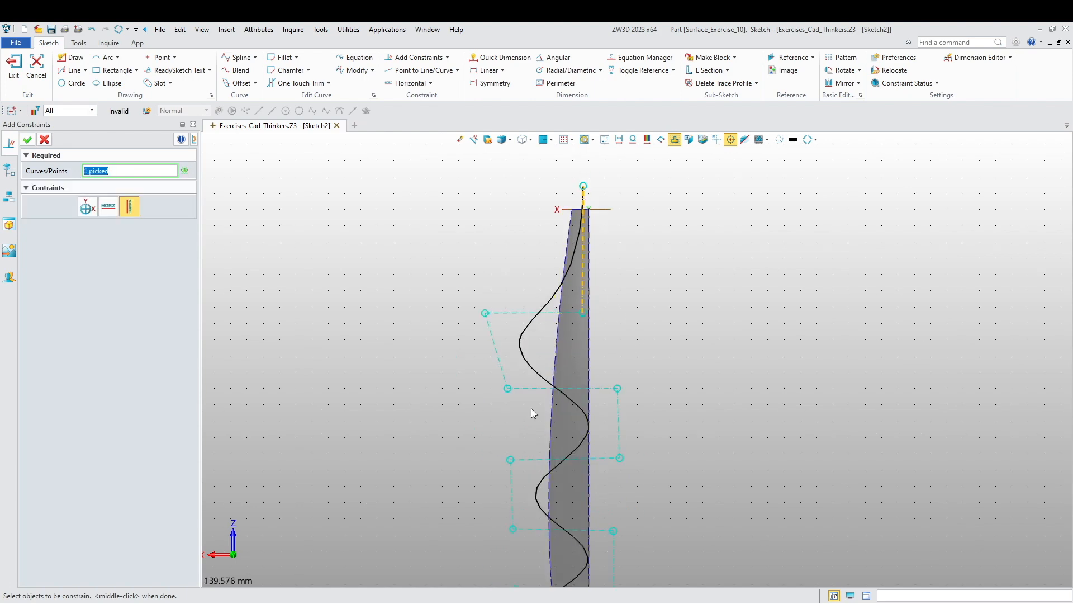
click(619, 422)
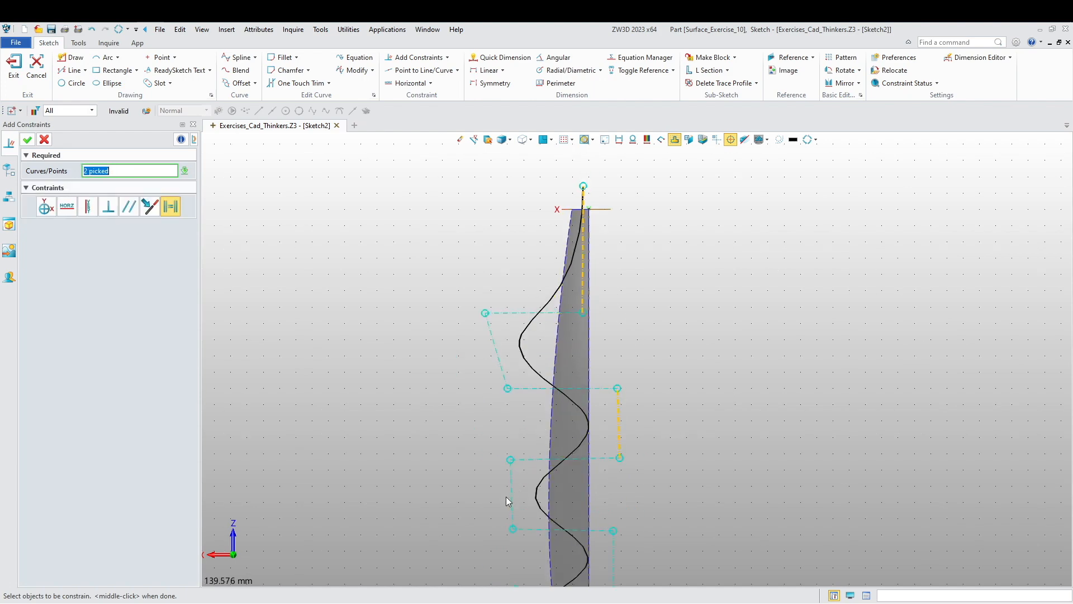
click(511, 492)
scroll(469, 463, down, 1)
scroll(526, 415, up, 4)
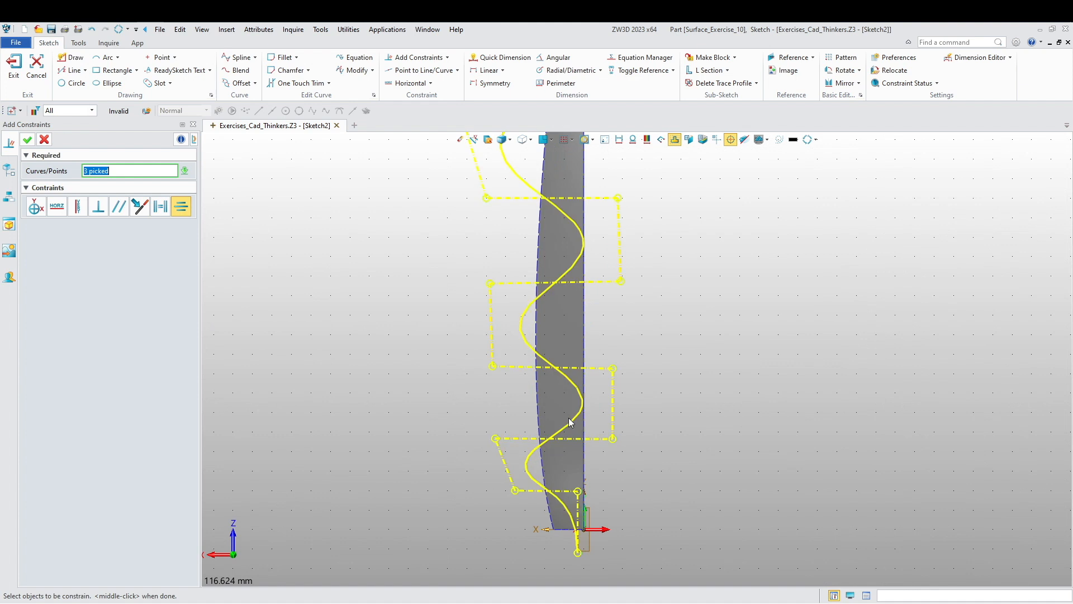
click(579, 519)
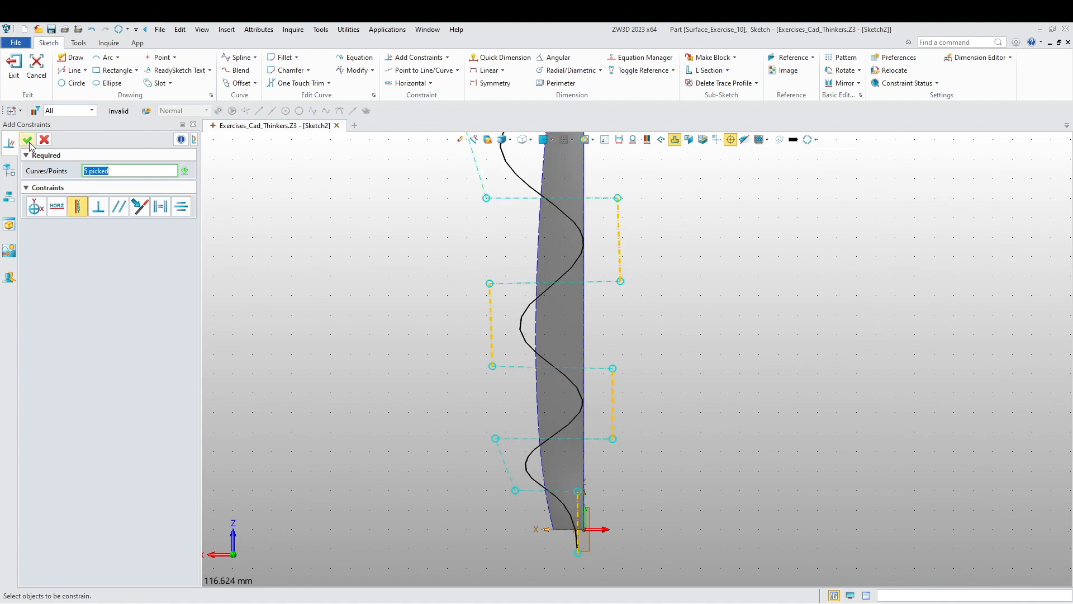
click(77, 206)
Constrain the six crosswise segments of the spline's control polygon to be horizontal.
scroll(392, 296, down, 4)
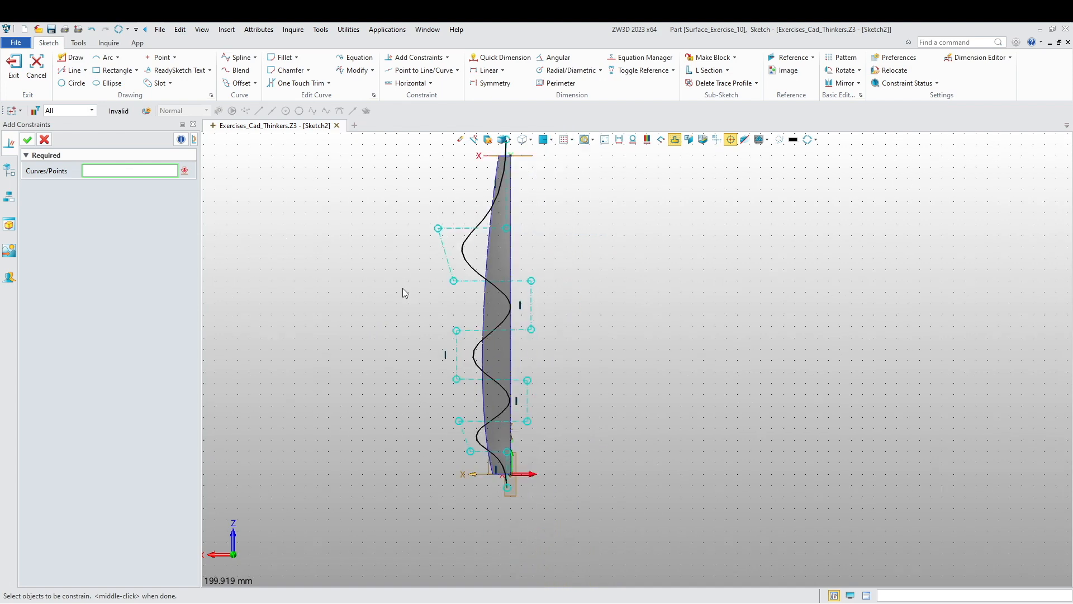
scroll(380, 300, up, 3)
click(469, 304)
click(457, 307)
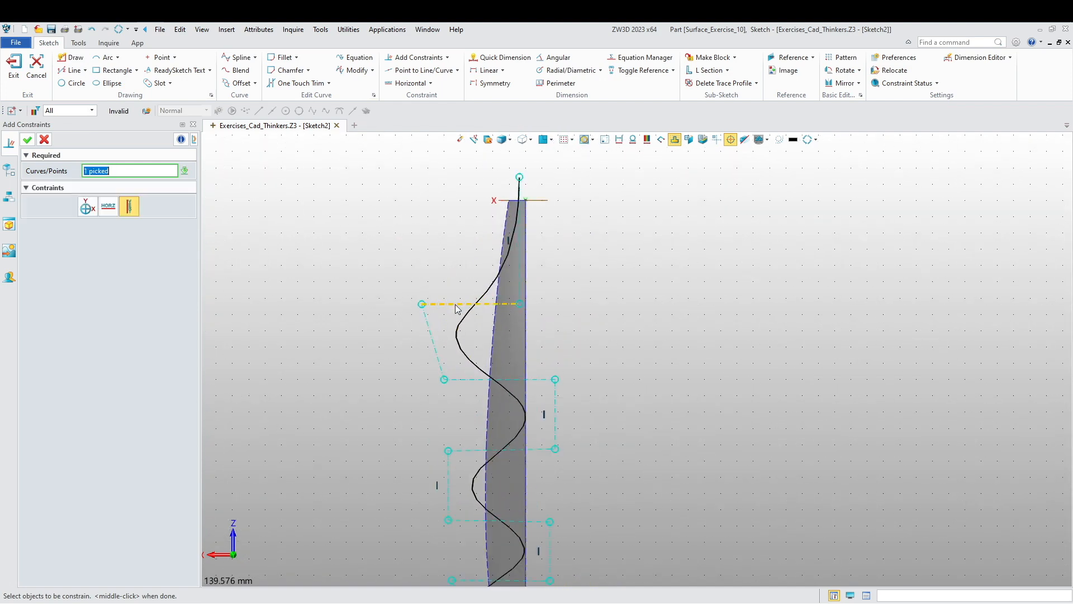
click(475, 379)
click(464, 450)
click(467, 522)
scroll(360, 449, down, 1)
middle_drag(359, 449, 363, 343)
click(464, 452)
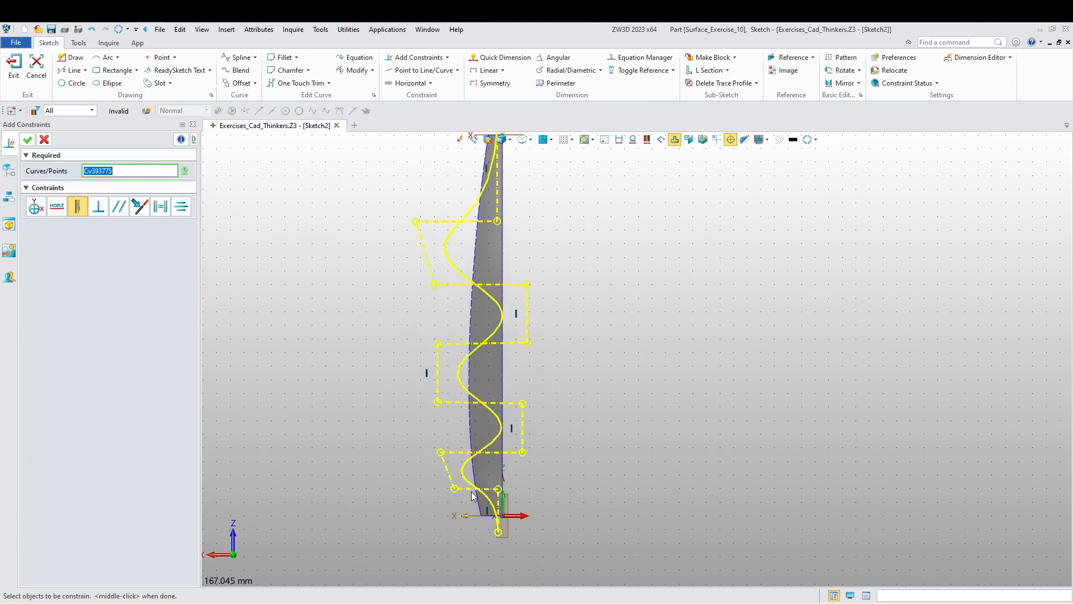
scroll(472, 480, up, 3)
click(471, 474)
click(57, 206)
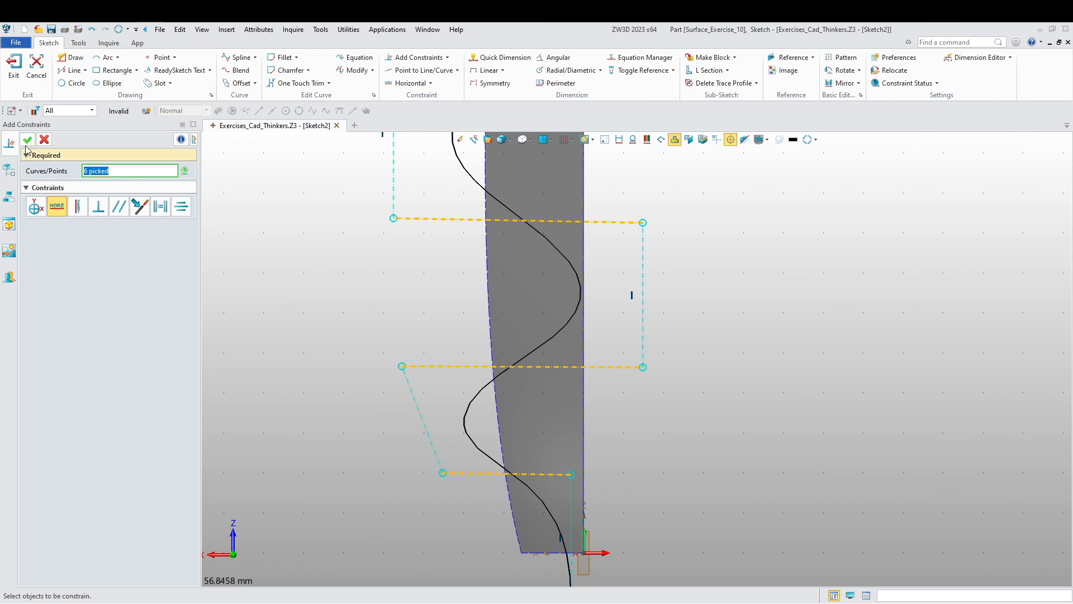
click(28, 140)
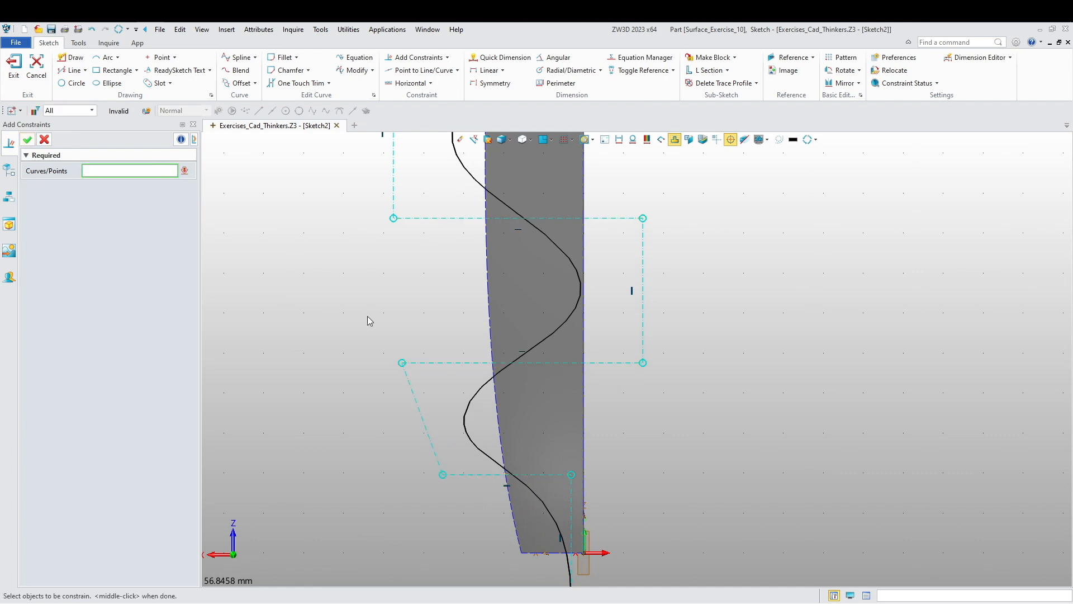
Dimension the horizontal distance from the spline's top endpoint to the strip's upper corner on the central axis as 1 mm.
scroll(369, 321, down, 1)
middle_drag(350, 297, 350, 392)
scroll(359, 385, down, 4)
middle_drag(347, 274, 366, 451)
scroll(483, 215, up, 3)
scroll(481, 220, up, 2)
middle_drag(492, 220, 518, 295)
click(486, 73)
click(471, 246)
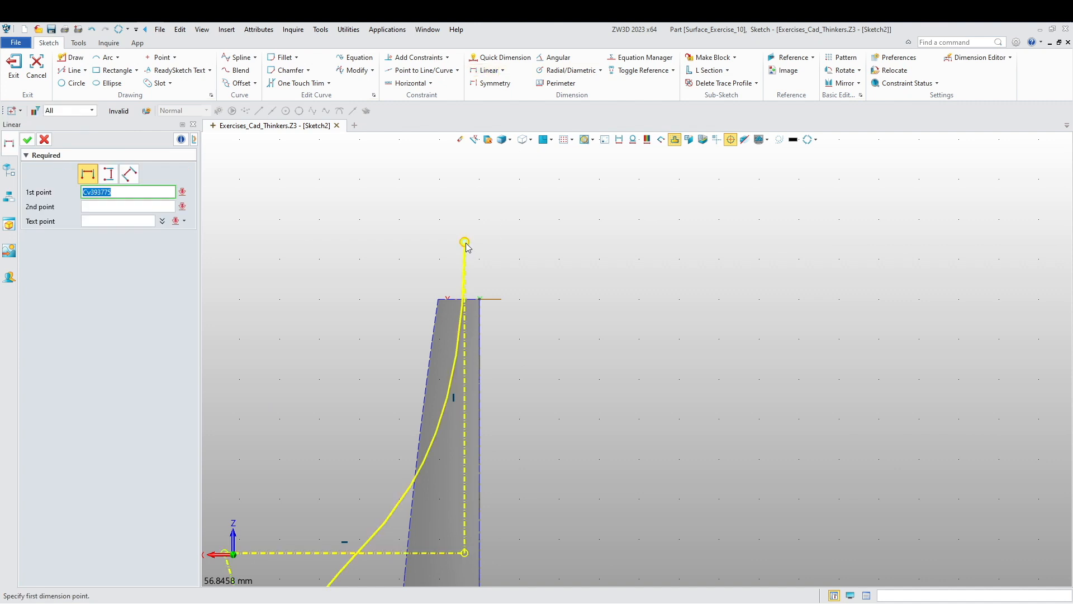
click(480, 300)
scroll(468, 240, up, 3)
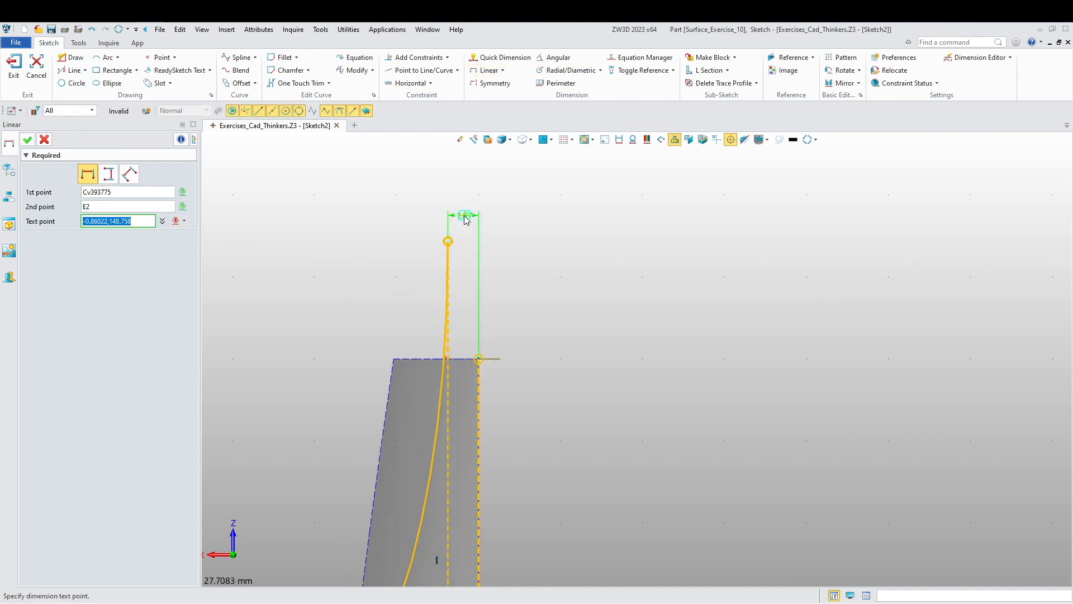
click(467, 220)
text(1)
key(Return)
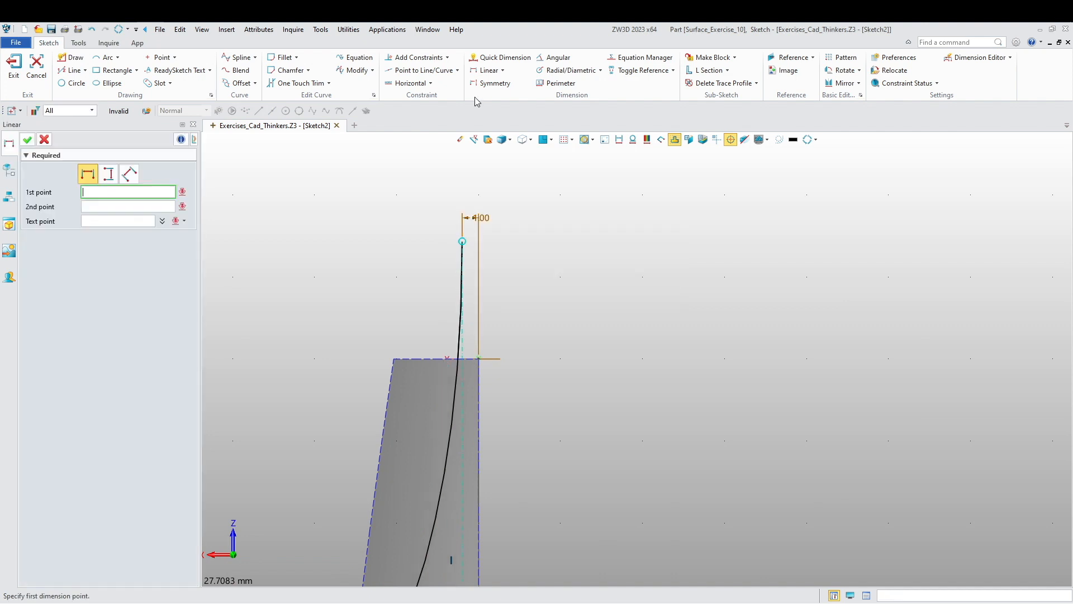
Dimension the vertical distance from the spline's top endpoint to the strip's upper corner on the axis as 5 mm.
click(463, 249)
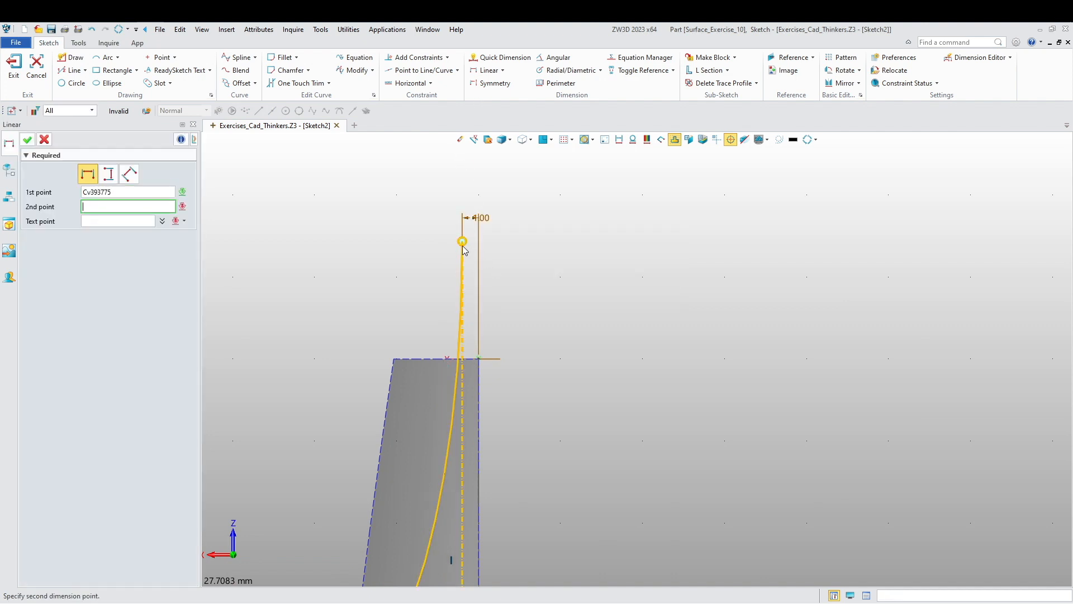
click(487, 363)
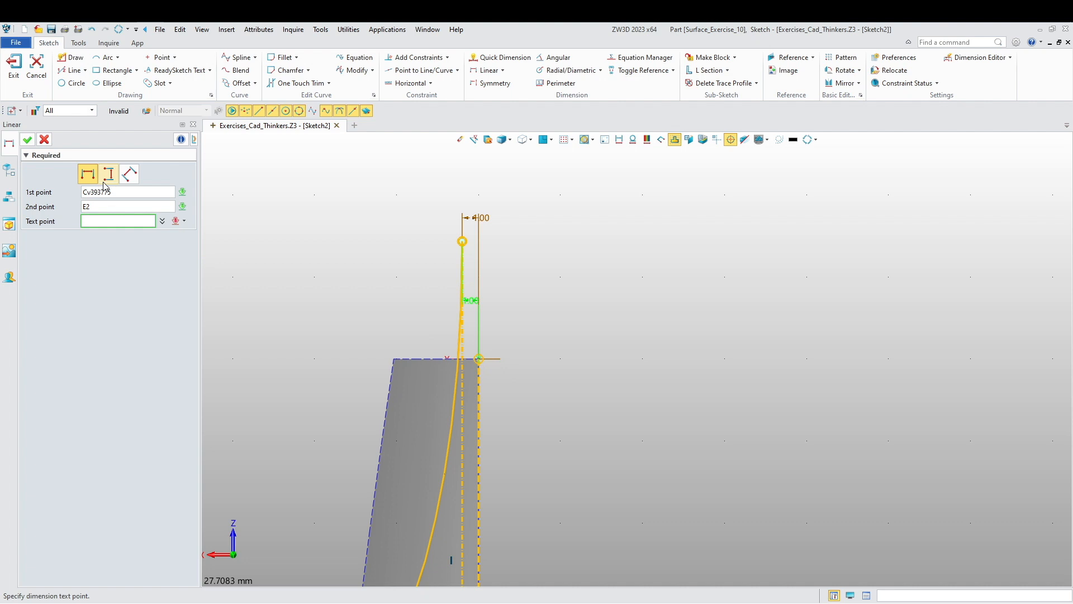
click(518, 313)
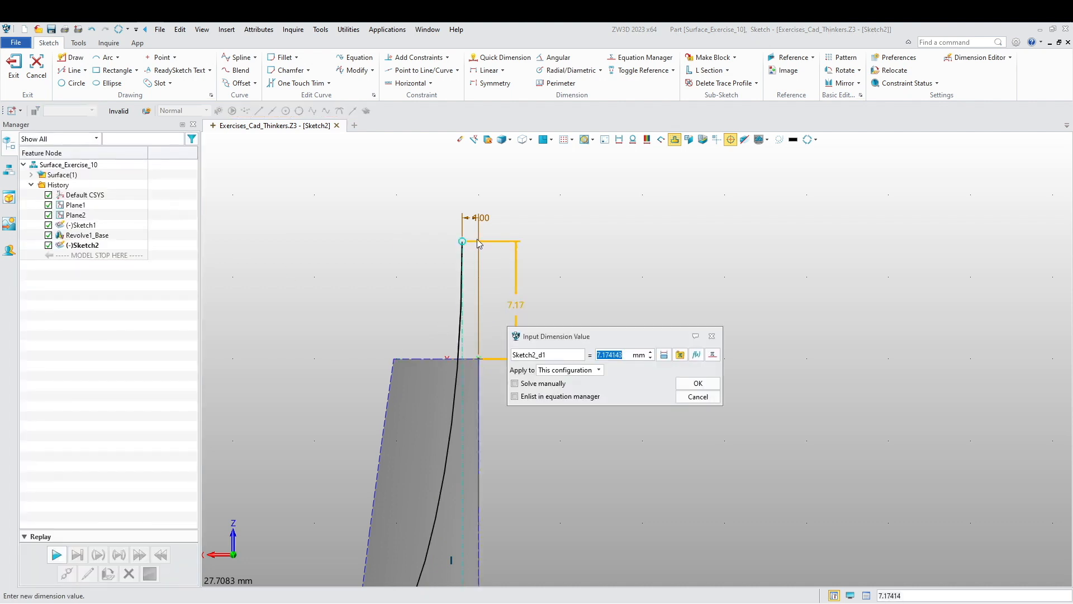
text(5)
key(Return)
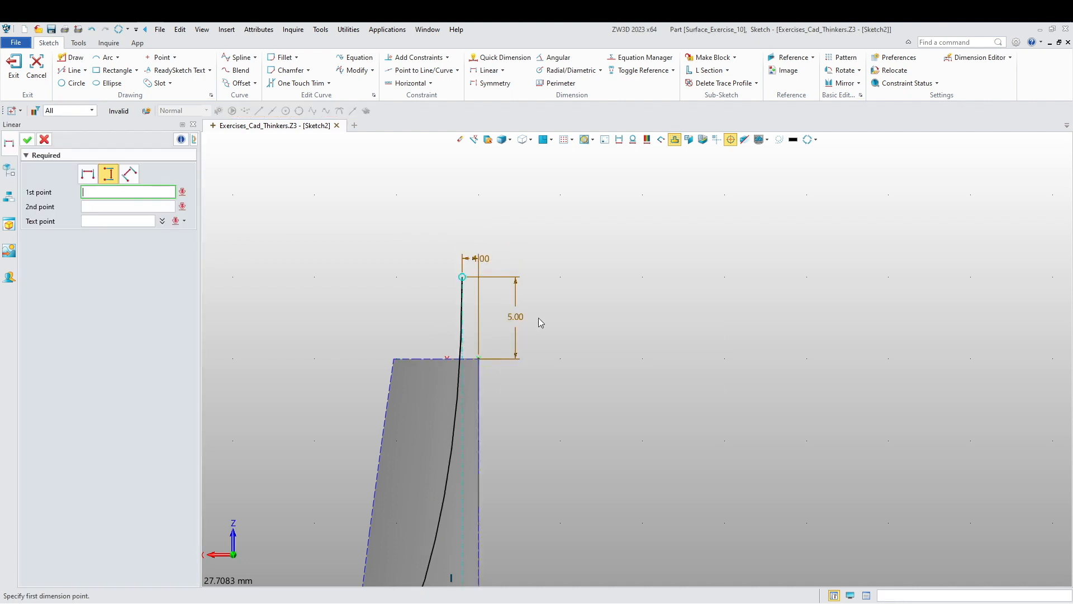
Dimension the vertical distance from the spline's bottom endpoint to the strip's lower corner on the axis as 2.5 mm.
scroll(613, 426, down, 8)
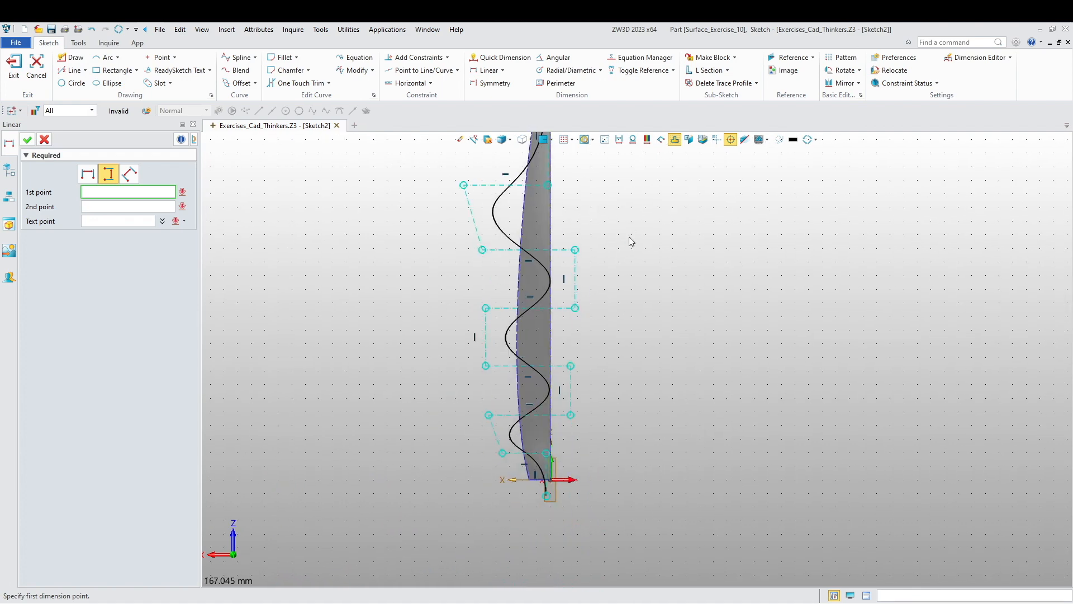
scroll(599, 540, up, 8)
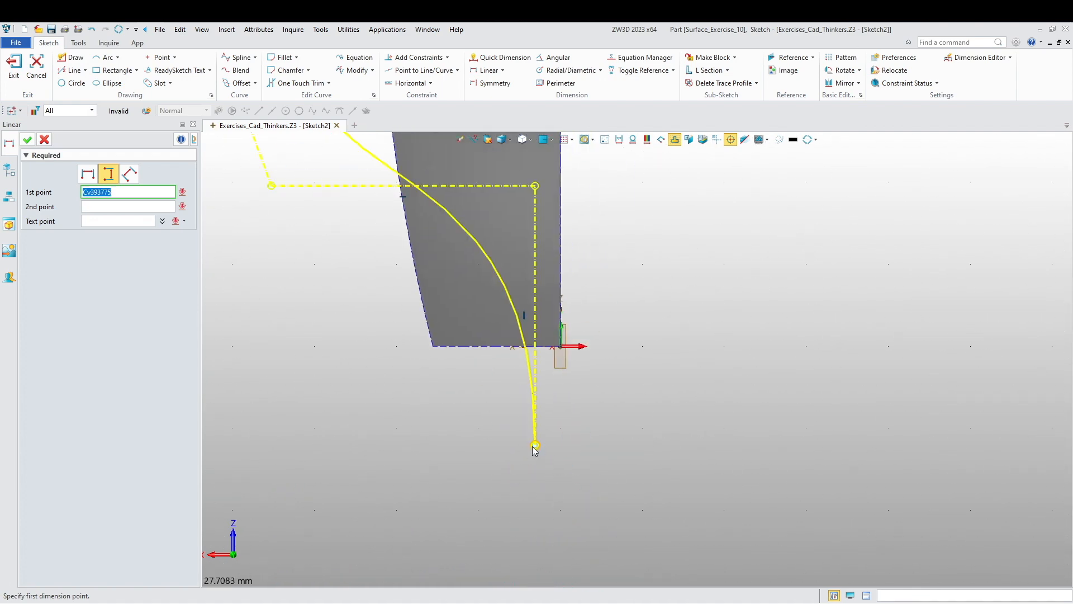
click(534, 445)
click(560, 346)
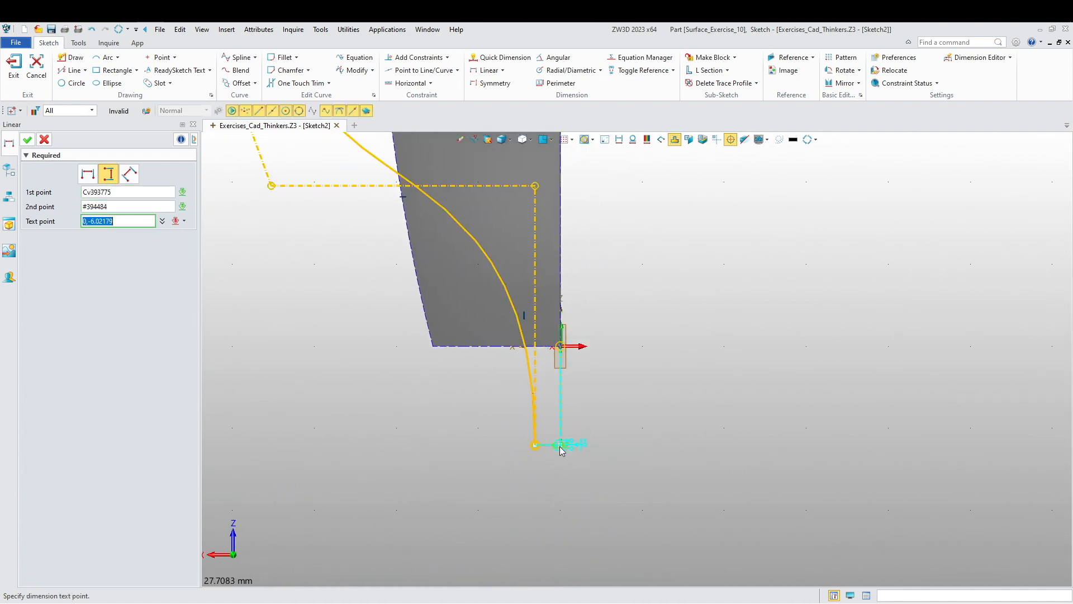
click(611, 402)
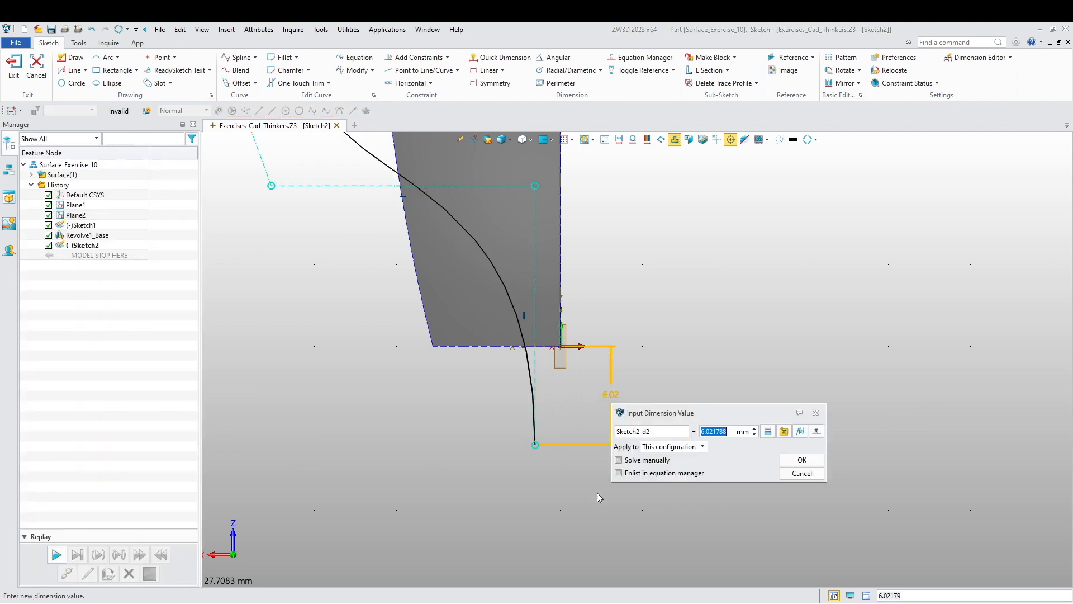
text(2.5)
key(Return)
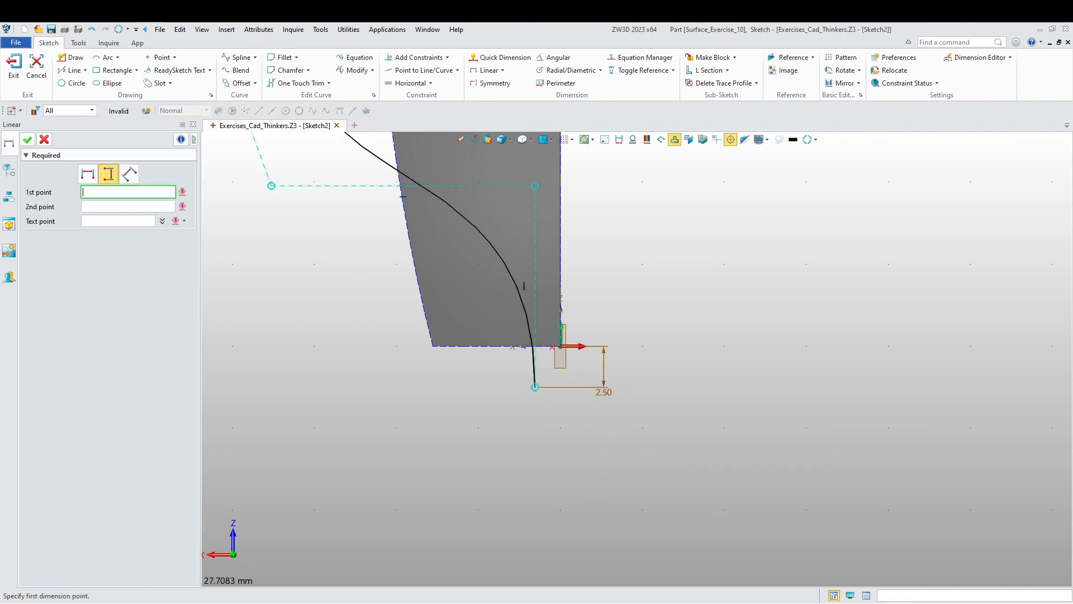
Dimension the horizontal distance from the spline's bottom endpoint to the strip's lower corner on the axis as 1.5 mm.
click(529, 386)
click(560, 346)
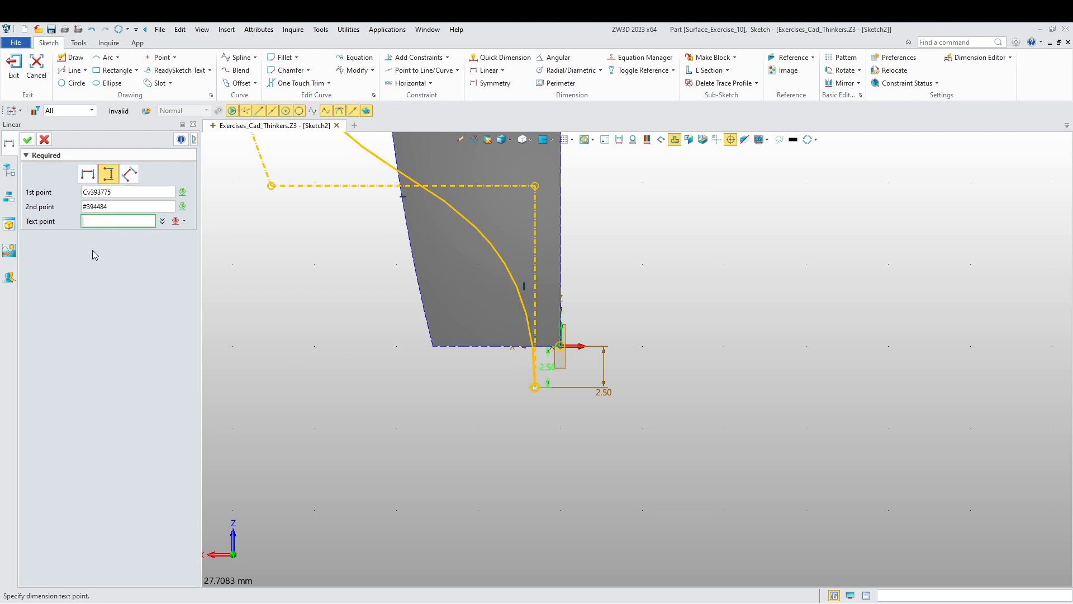
click(95, 179)
click(583, 439)
text(1.5)
key(Return)
Dimension the vertical distance from the control point above the spline's bottom endpoint to the strip's lower corner as 12.5 mm.
scroll(430, 167, down, 1)
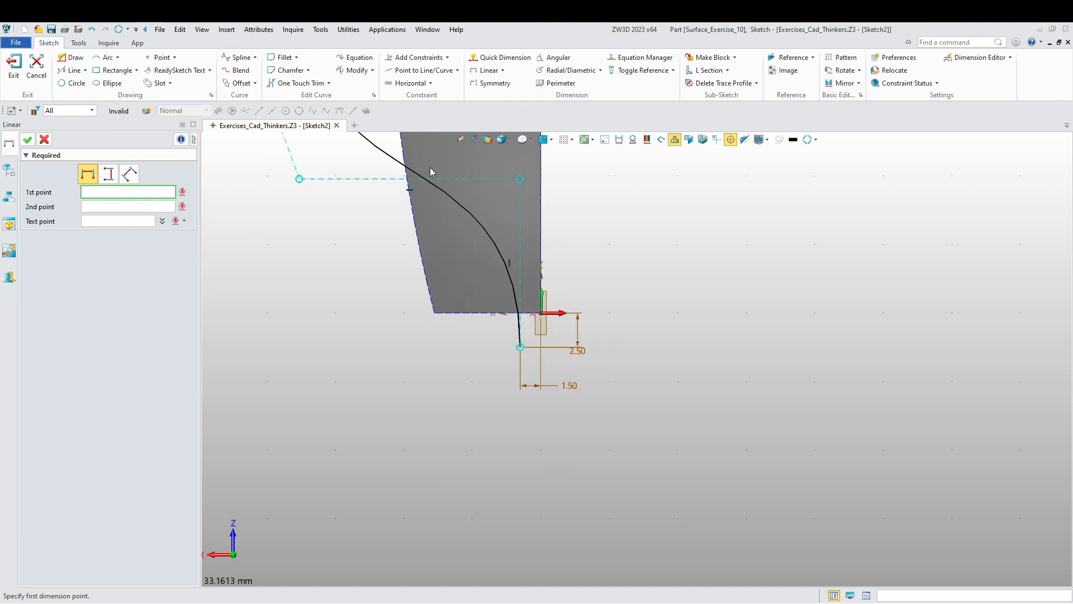
scroll(430, 167, down, 3)
middle_drag(443, 330, 438, 422)
scroll(439, 422, up, 2)
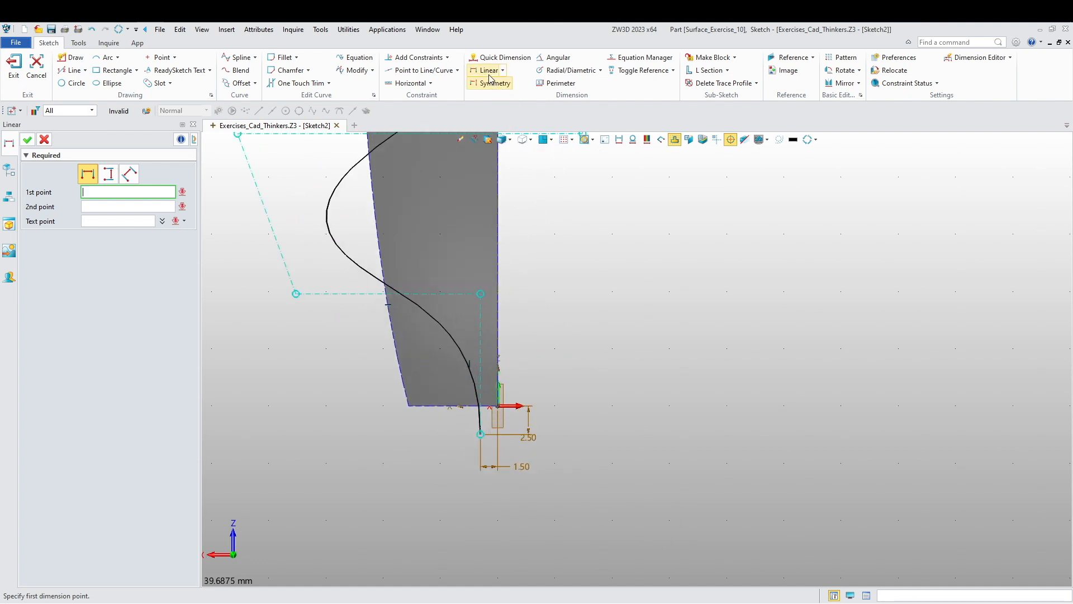
click(497, 311)
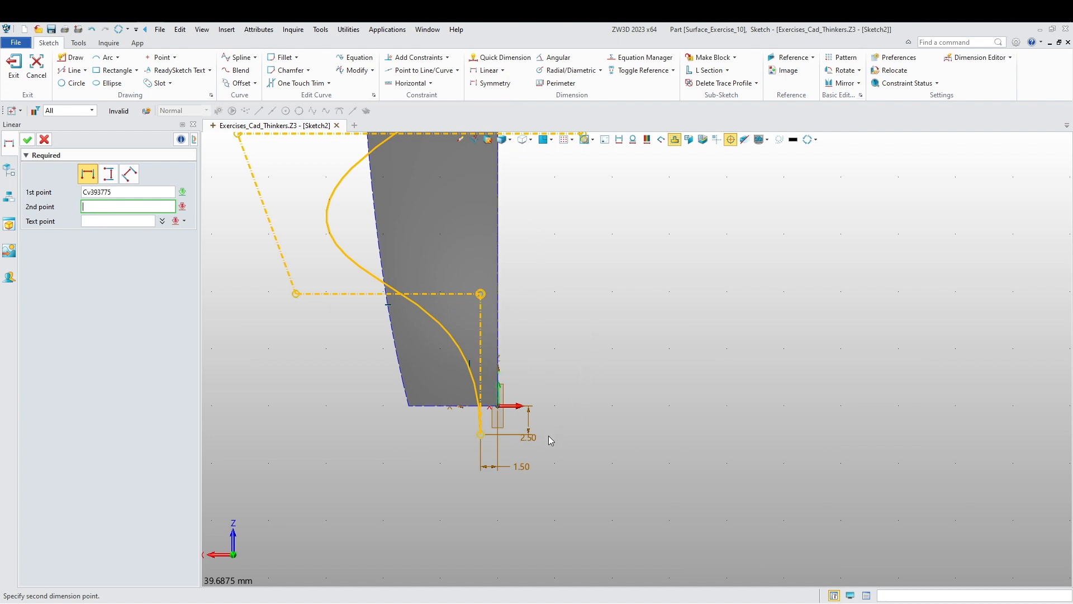
click(497, 409)
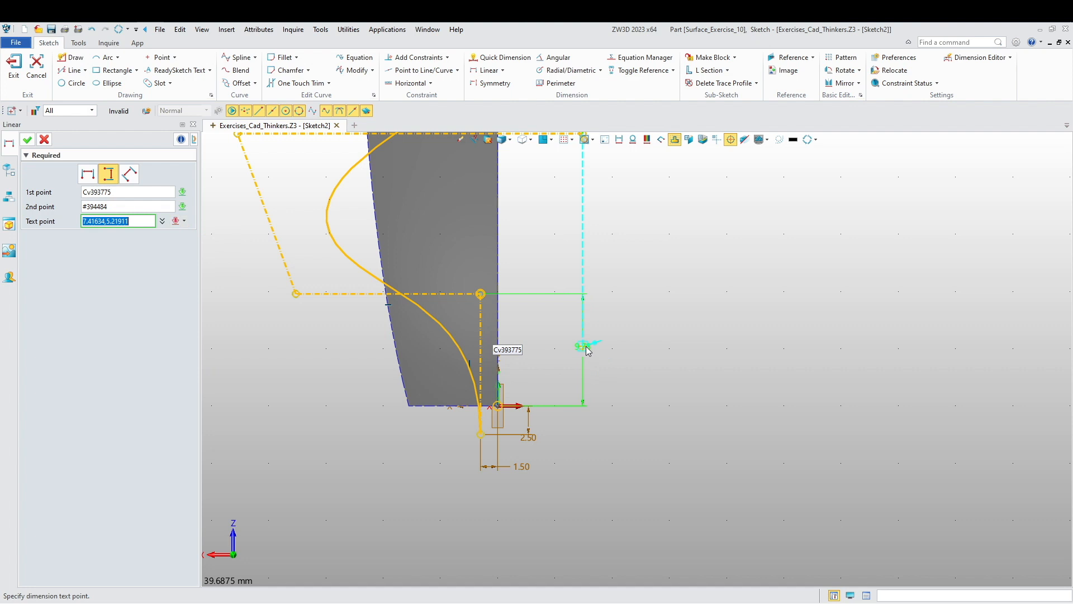
click(556, 364)
text(12.5)
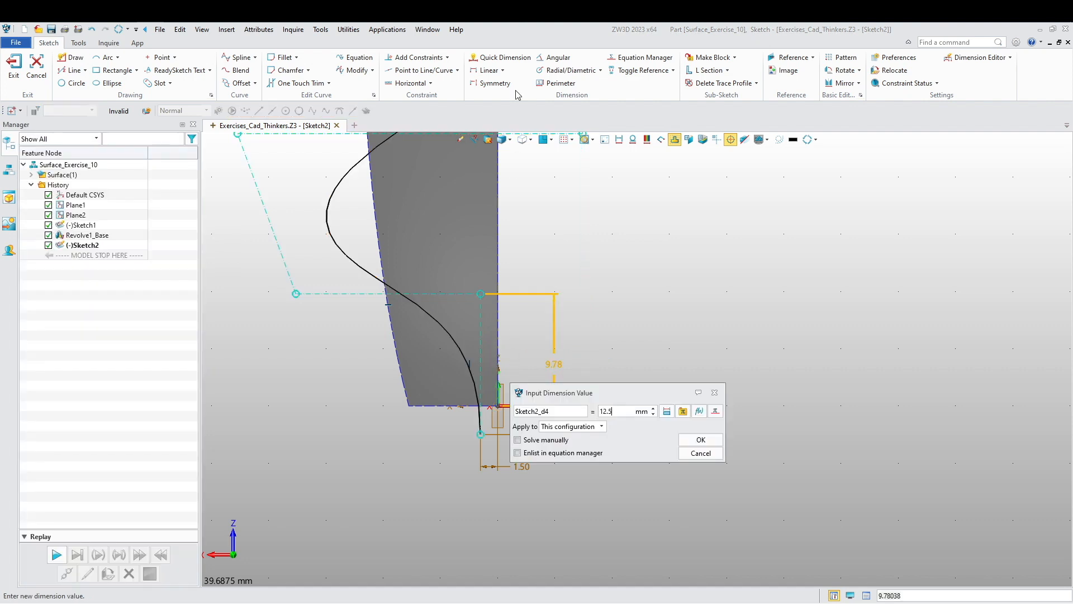
key(Return)
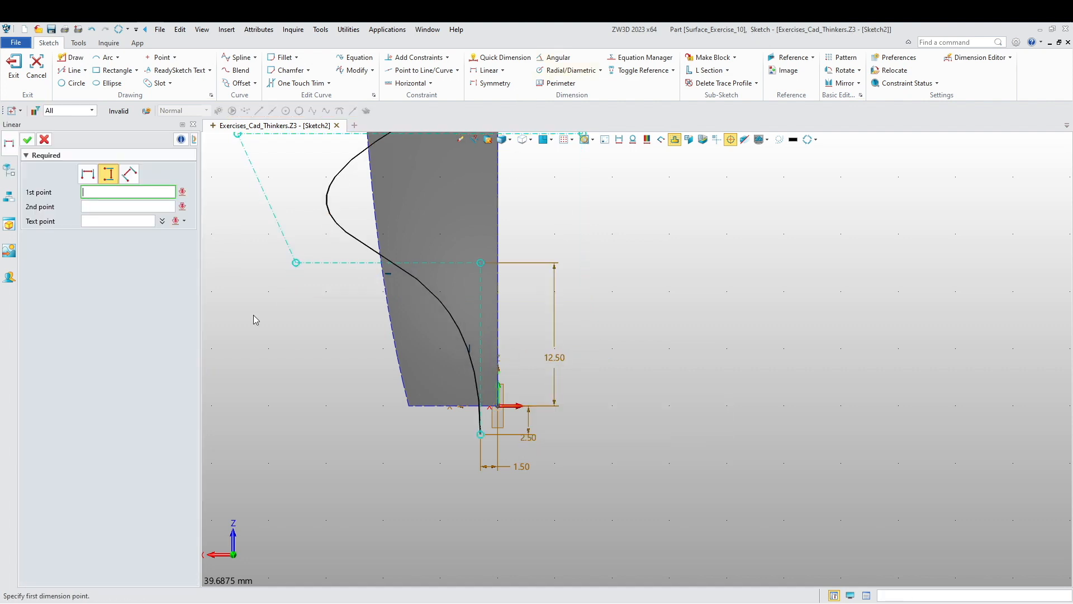
Dimension the length of the lowest horizontal segment of the control polygon as 5 mm.
click(502, 57)
click(370, 263)
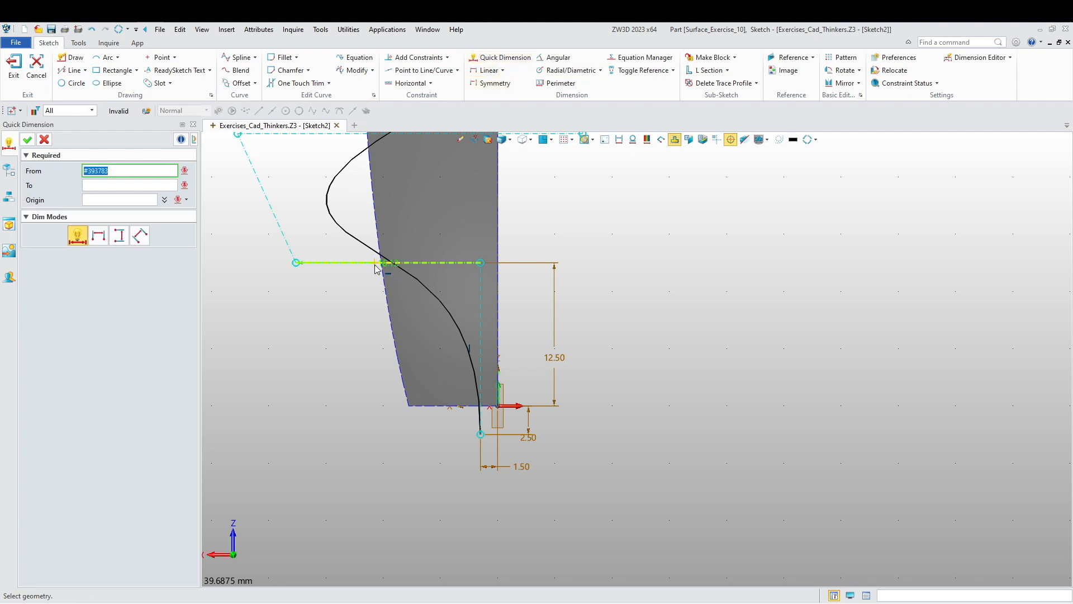
click(360, 294)
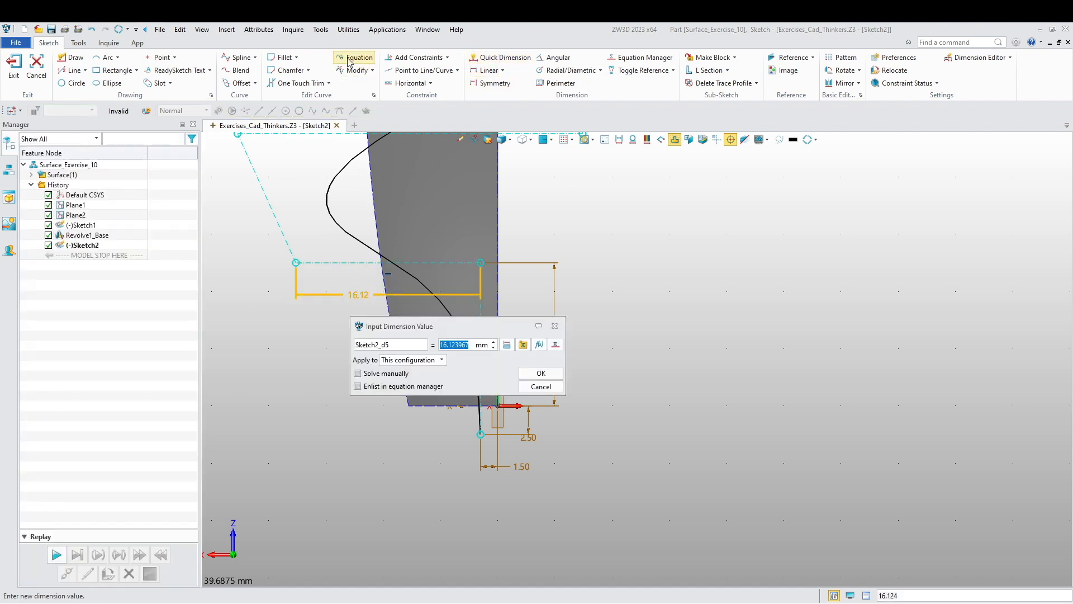
text(5)
key(Return)
Dimension the length of the second horizontal control-polygon segment from the bottom as 25 mm.
scroll(307, 264, down, 3)
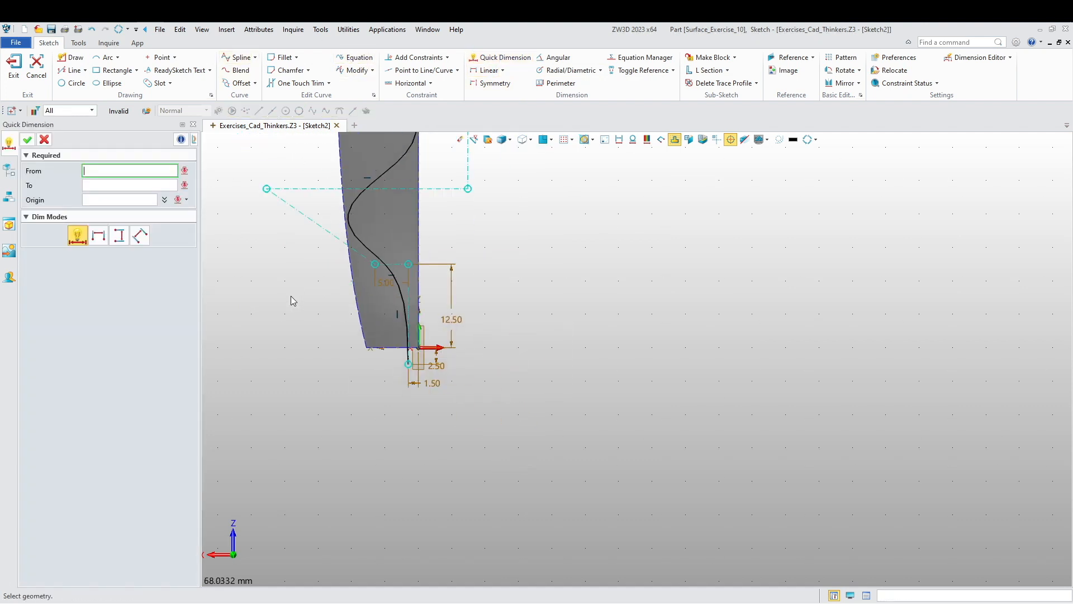
middle_drag(291, 298, 311, 416)
scroll(312, 401, up, 2)
click(366, 287)
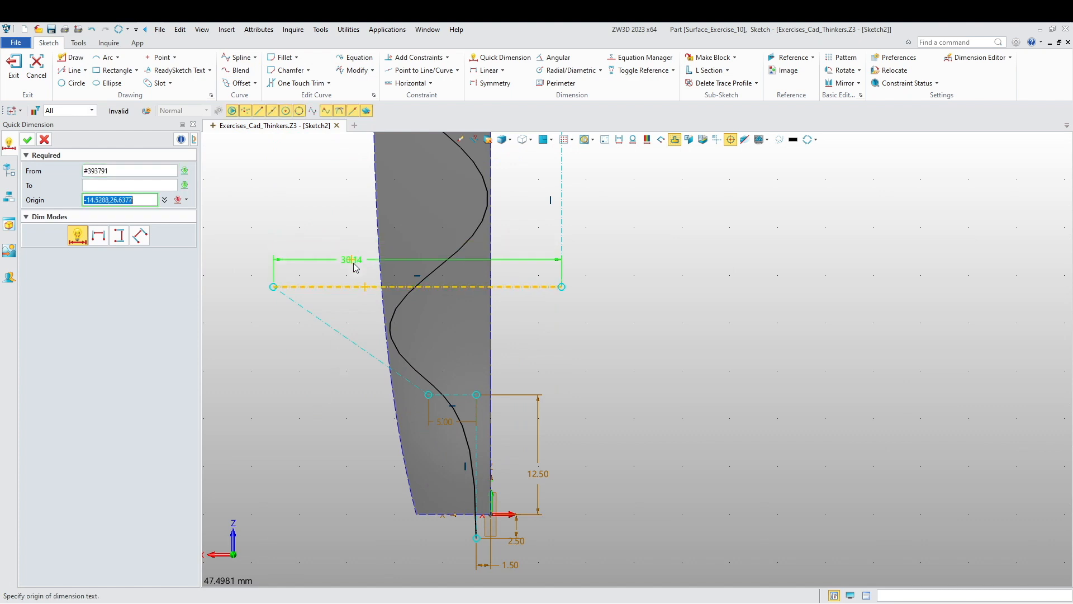
click(352, 254)
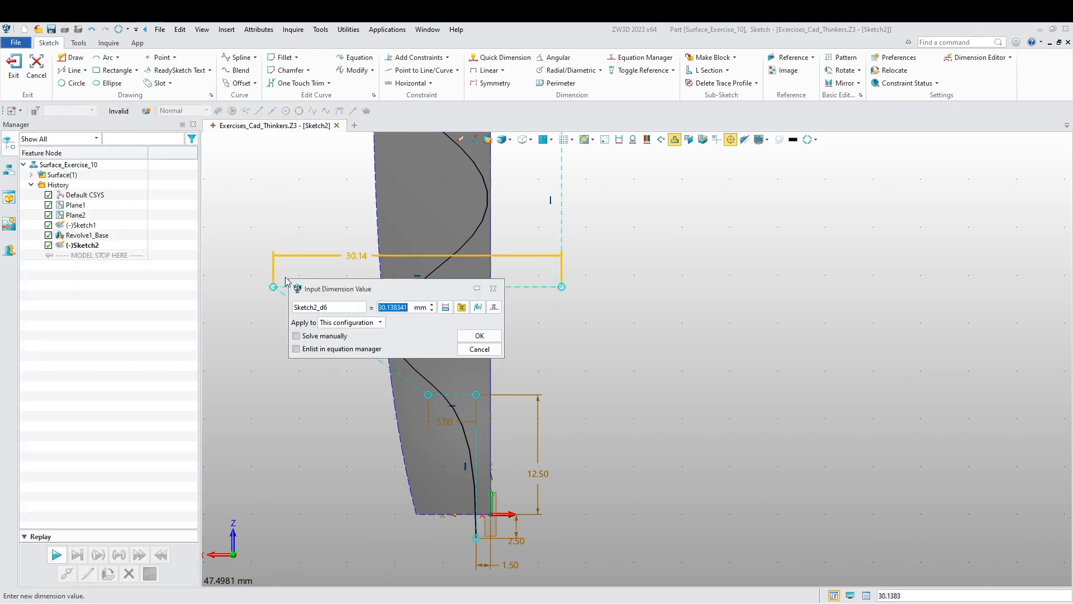
text(25)
key(Return)
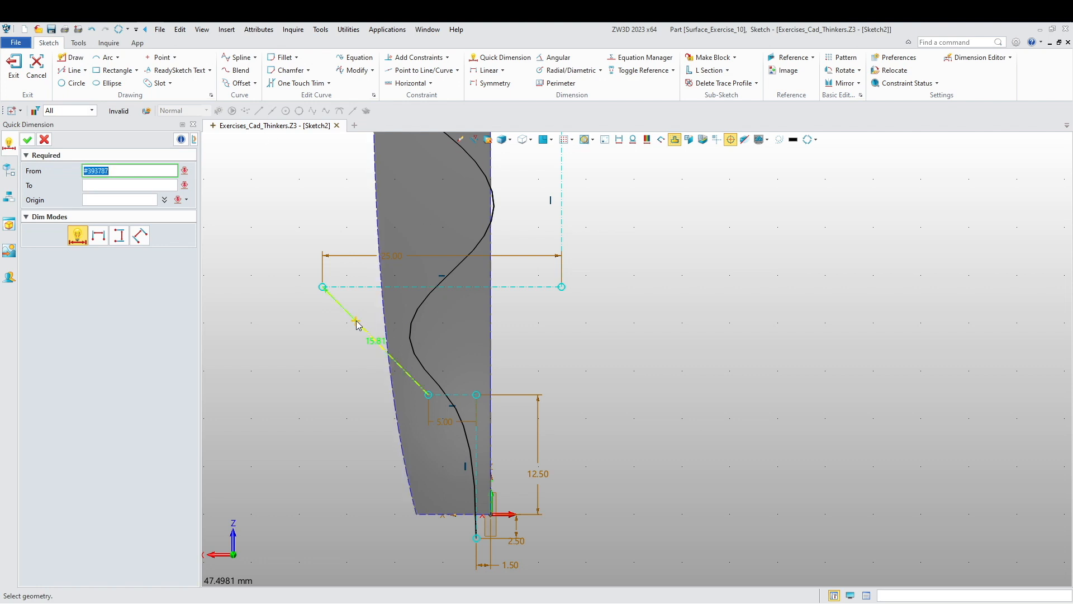
Add a 60° angular dimension between the lower slanted control-polygon segment and the 25 mm horizontal segment.
key(Escape)
click(556, 58)
click(371, 335)
click(383, 287)
click(457, 336)
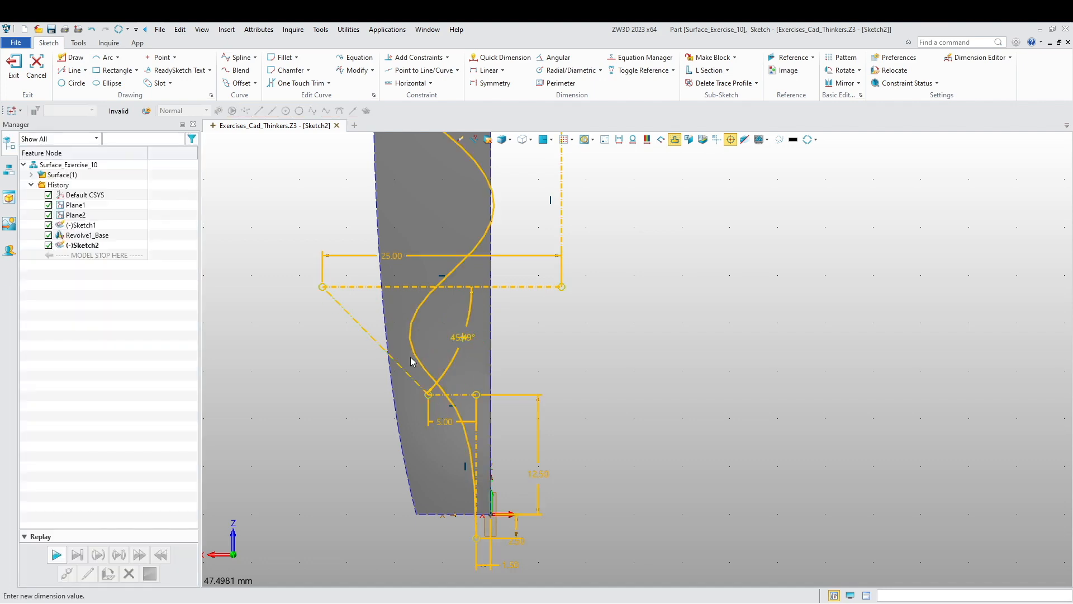
text(60)
key(Return)
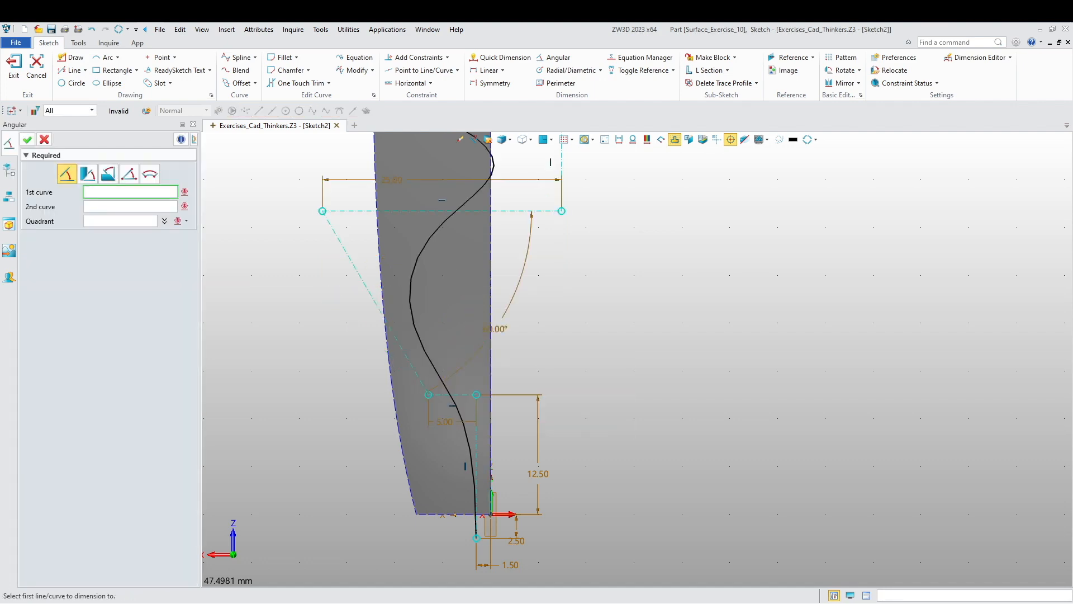
Examine the control-polygon segments that are still undimensioned along the full height of the strip.
scroll(519, 57, down, 2)
scroll(593, 372, down, 4)
middle_drag(625, 351, 614, 481)
scroll(604, 459, up, 3)
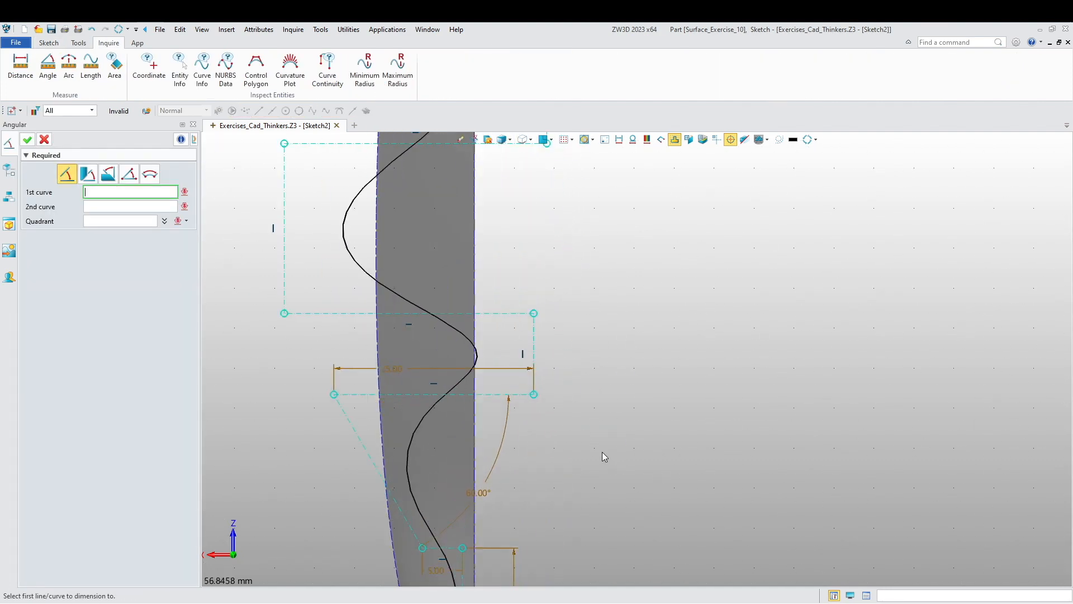
scroll(556, 349, down, 4)
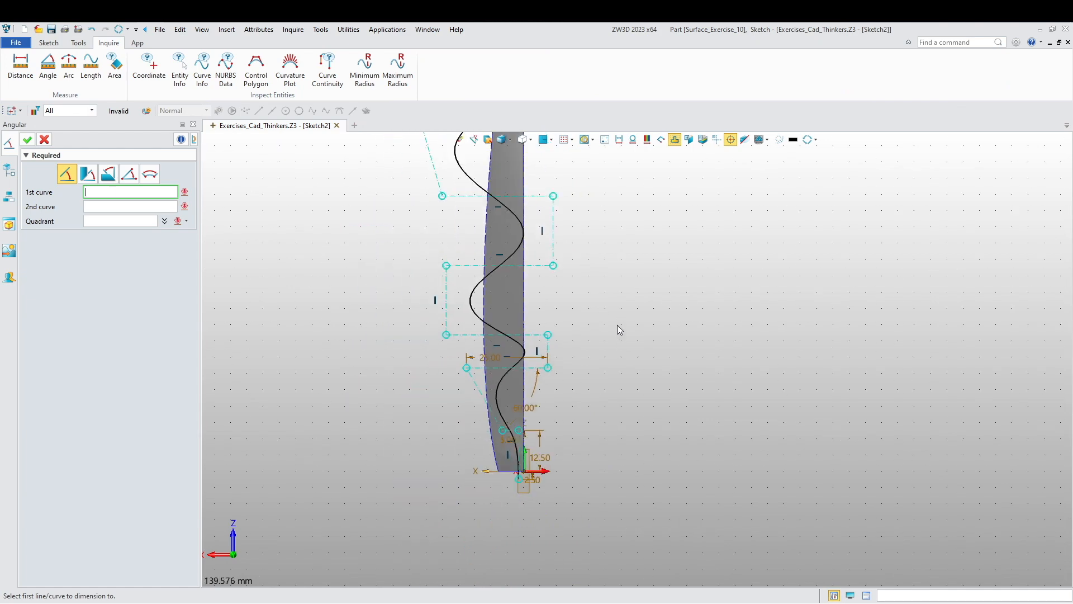
middle_drag(617, 324, 589, 518)
scroll(498, 284, up, 2)
click(476, 269)
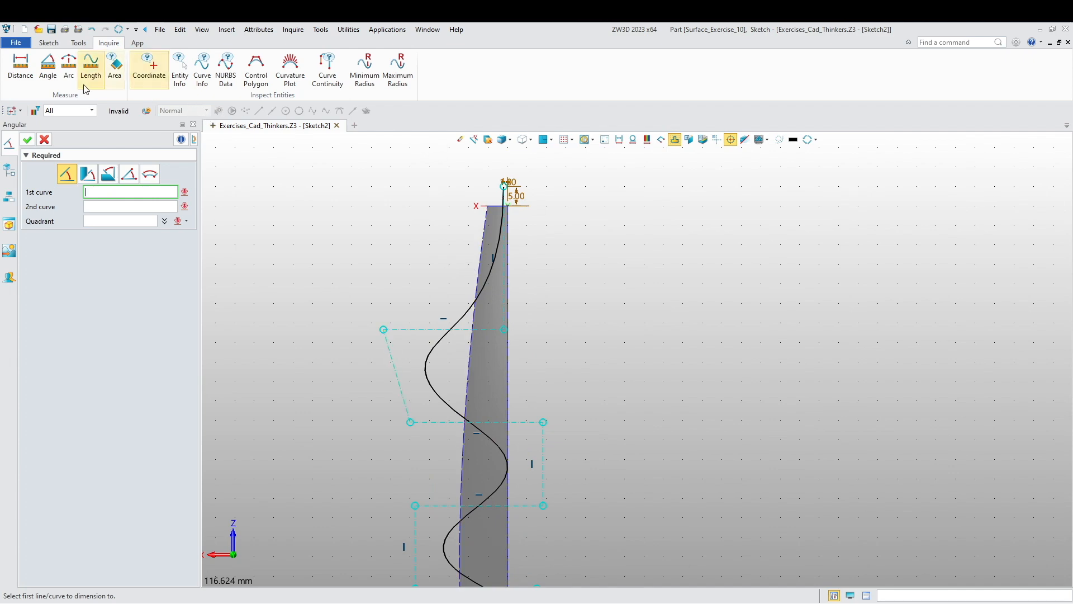
scroll(681, 381, down, 3)
middle_drag(617, 542, 575, 349)
scroll(486, 334, up, 4)
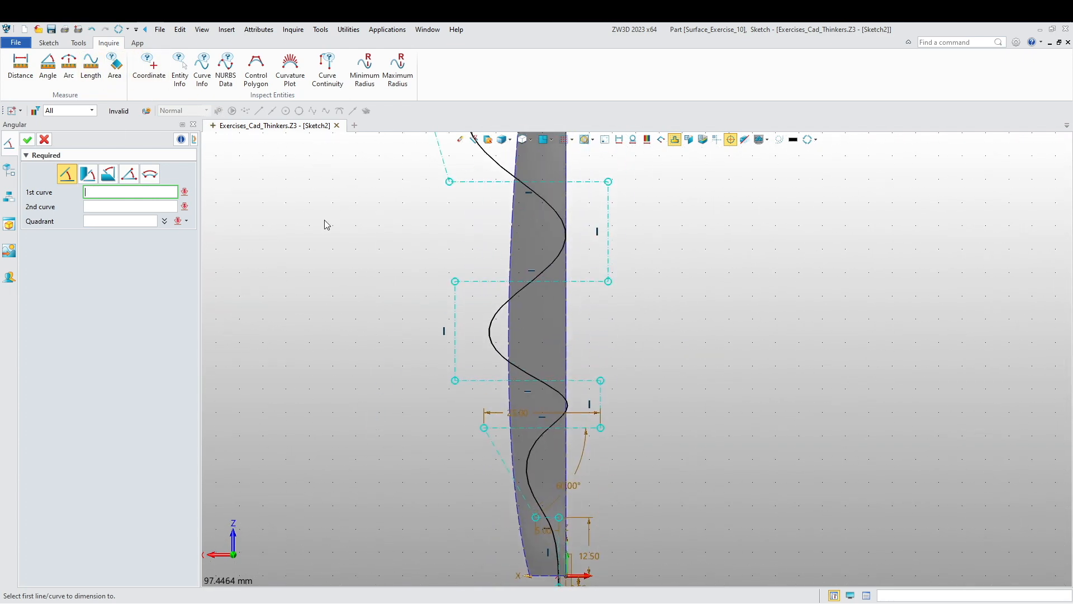
Dimension the length of the third horizontal control-polygon segment from the bottom as 18 mm.
click(49, 43)
click(500, 57)
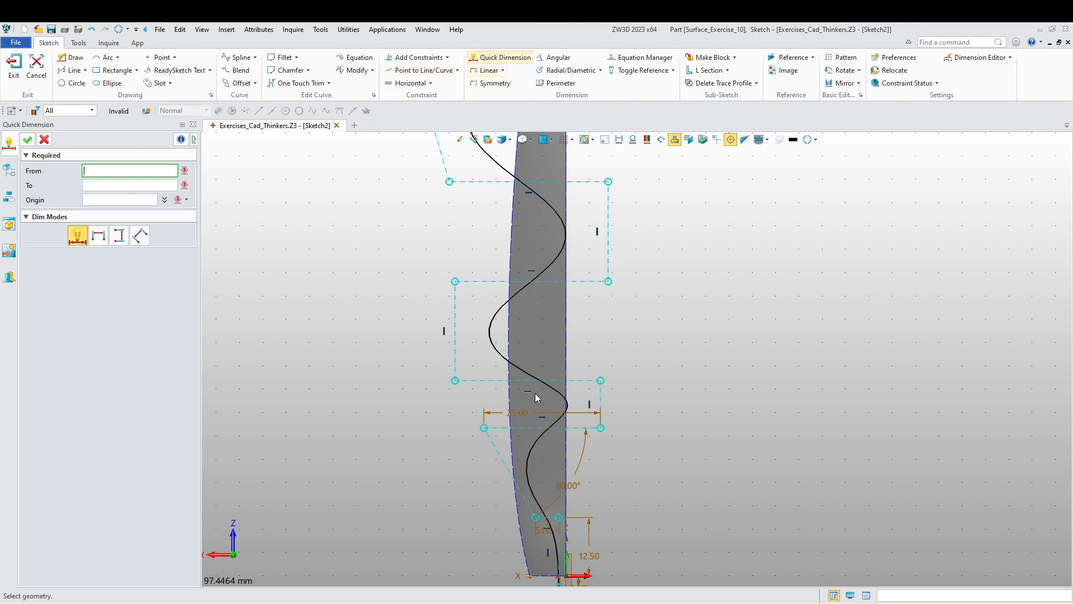
click(493, 382)
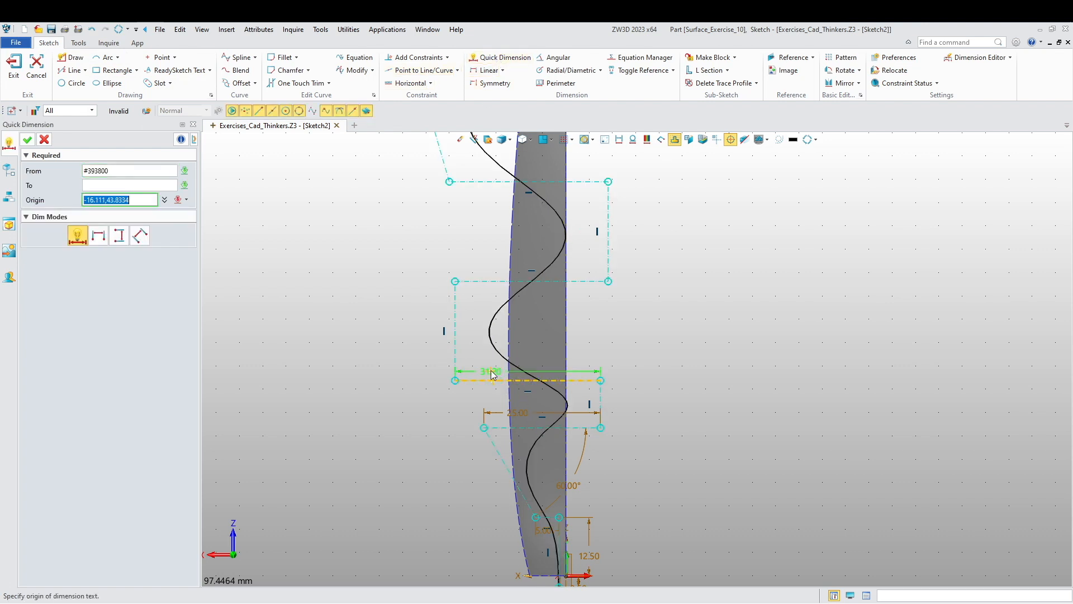
scroll(493, 378, up, 3)
click(494, 371)
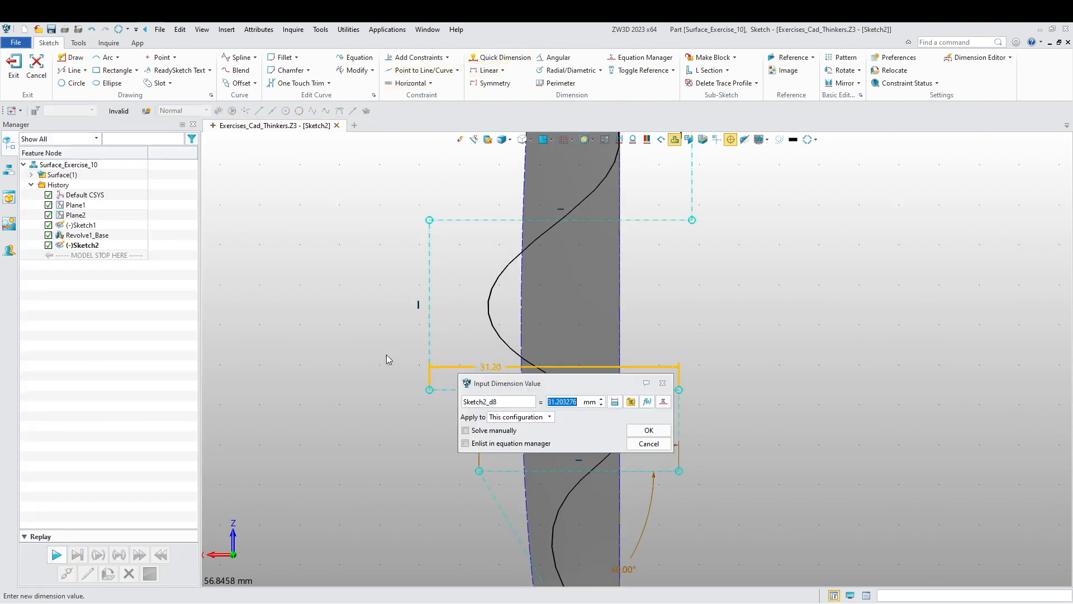
text(18)
key(Return)
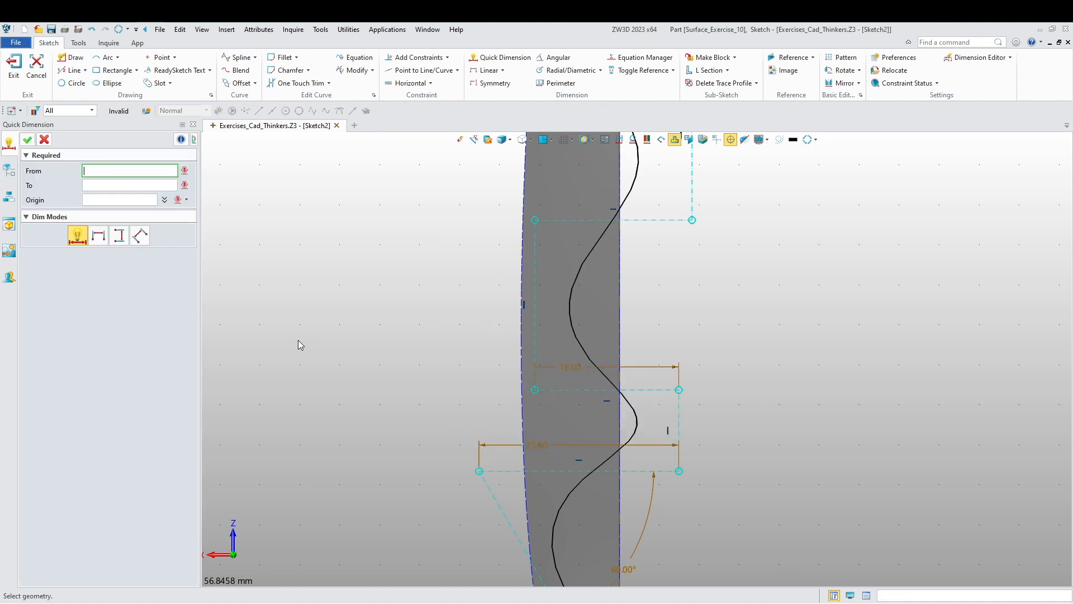
Dimension the length of the fourth horizontal control-polygon segment from the bottom as 16 mm.
click(572, 220)
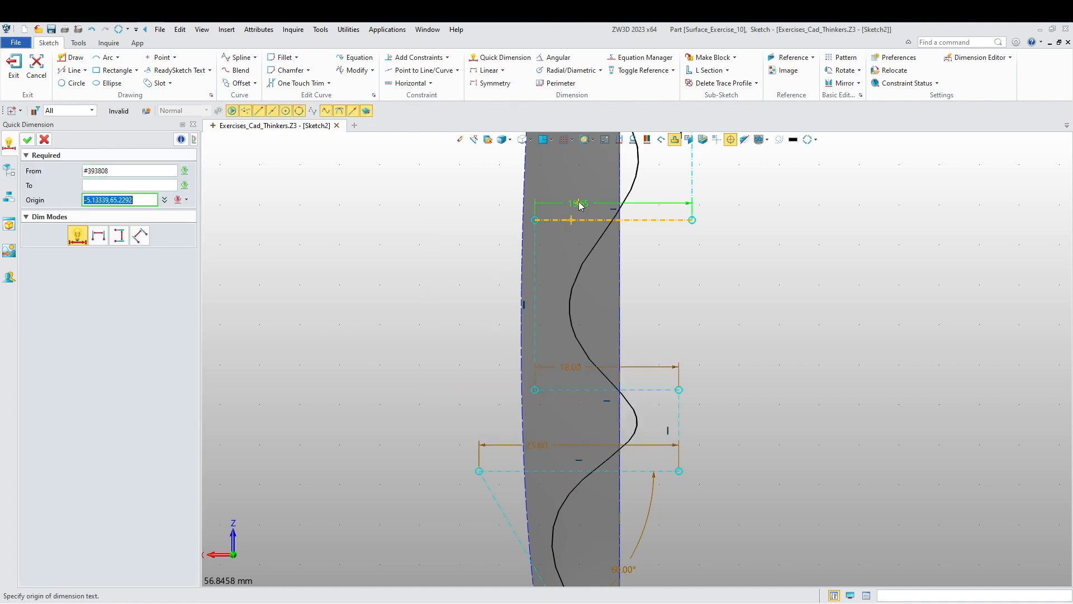
click(579, 201)
text(16)
key(Return)
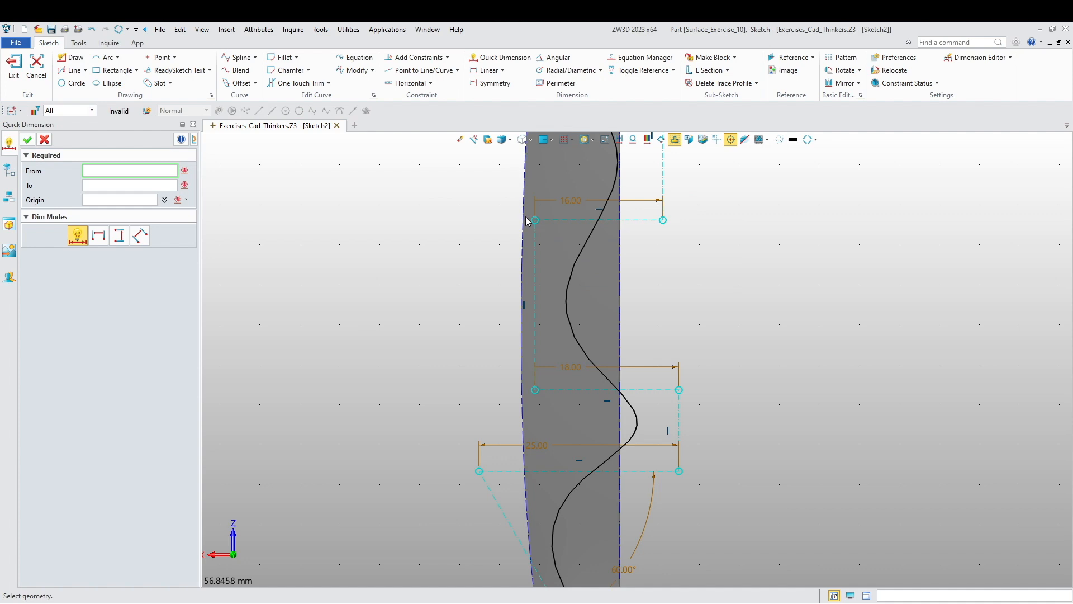
Dimension the length of the fifth horizontal control-polygon segment from the bottom as 13 mm.
scroll(370, 291, down, 3)
middle_drag(386, 262, 388, 427)
scroll(393, 366, up, 2)
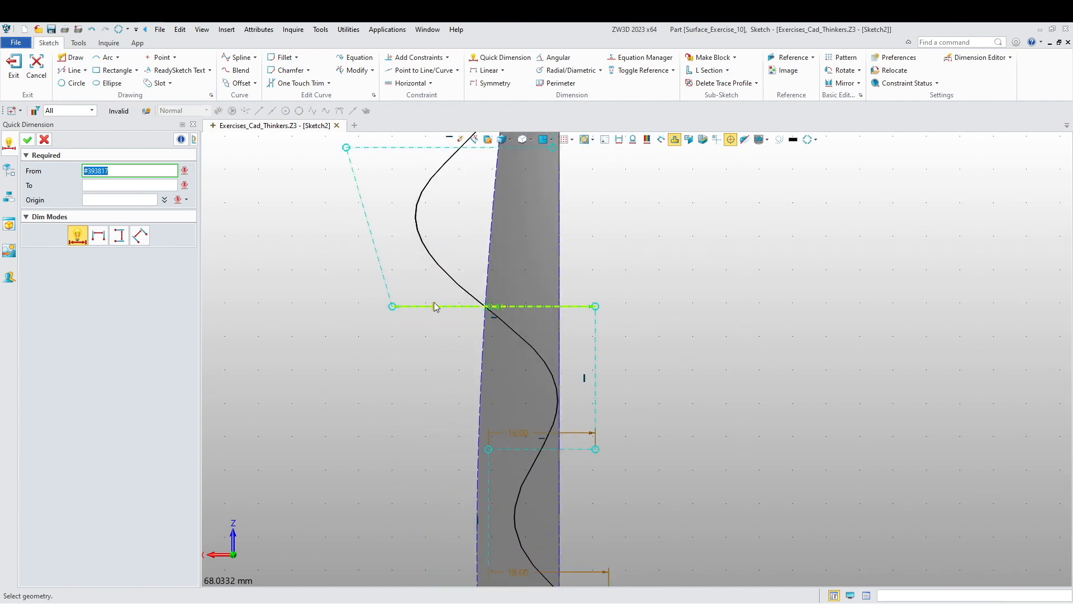
click(436, 307)
scroll(420, 340, down, 2)
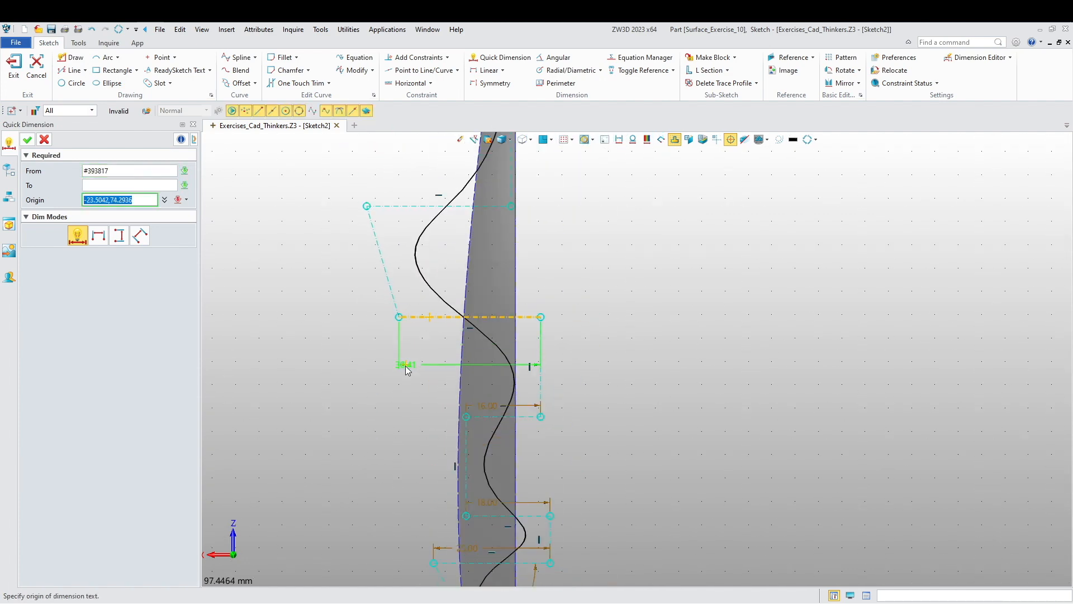
middle_drag(403, 381, 382, 497)
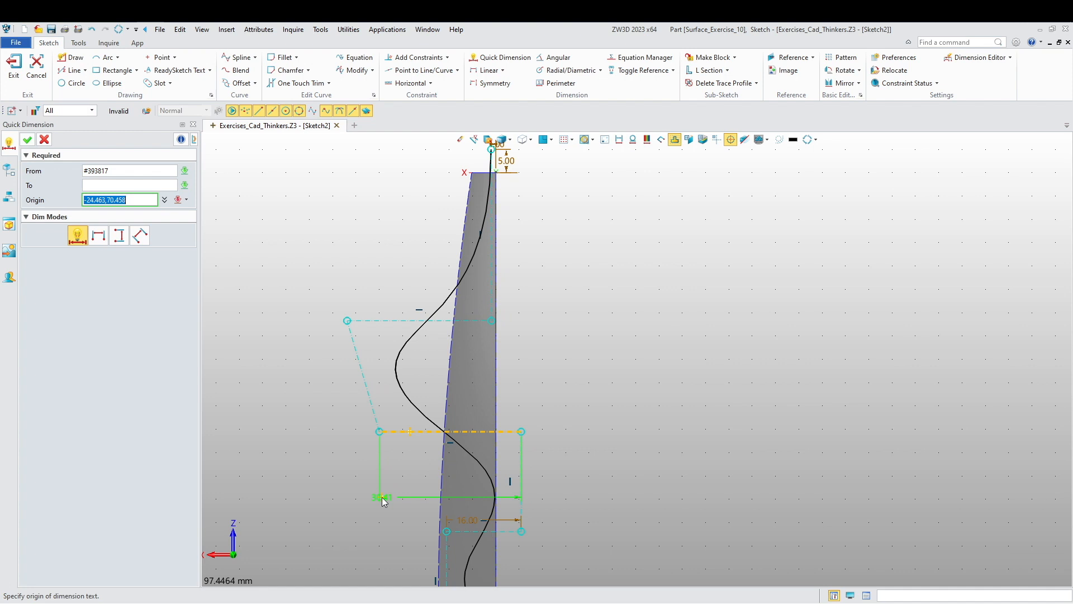
click(378, 391)
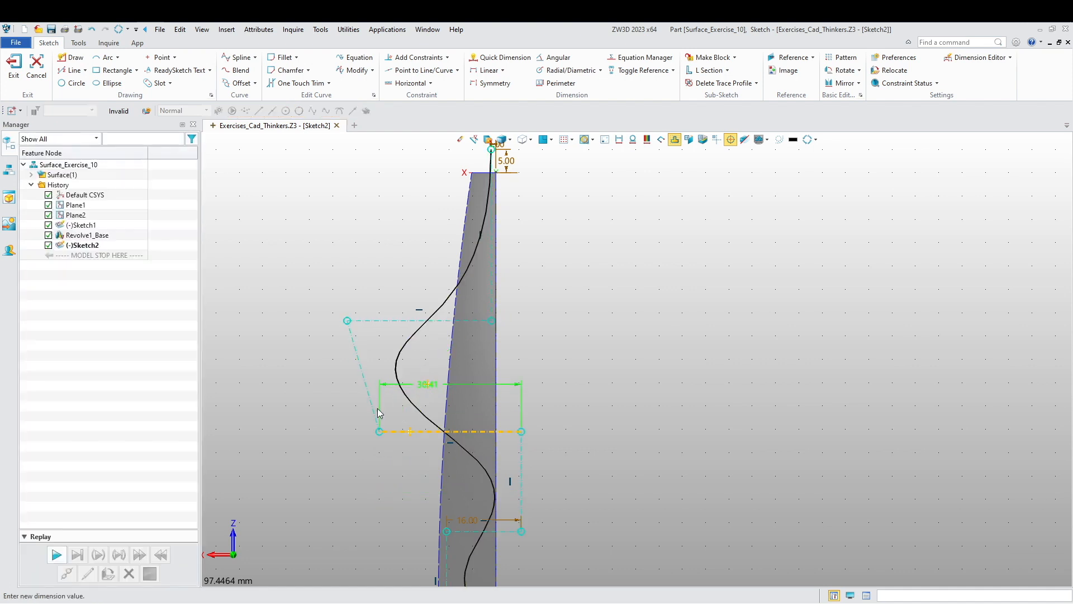
text(13)
key(Return)
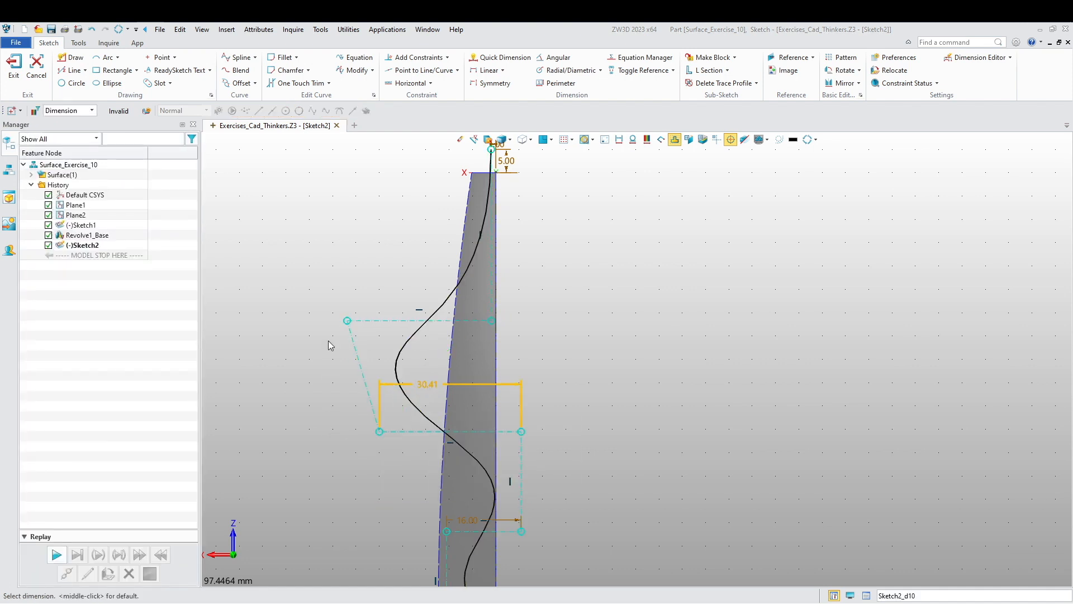
Dimension the length of the sixth horizontal control-polygon segment from the bottom as 5 mm.
click(391, 321)
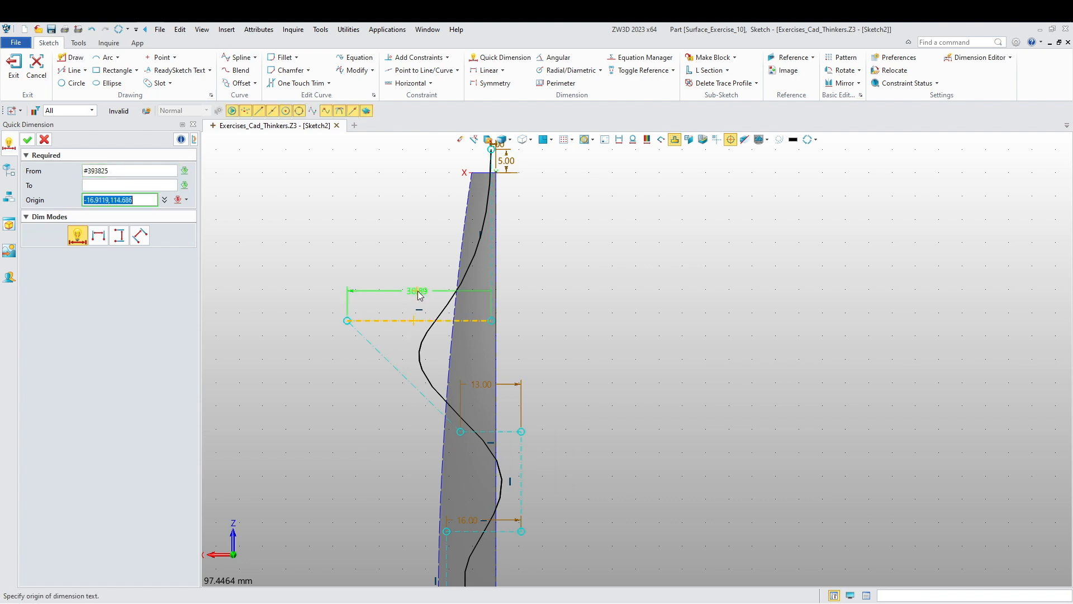
click(418, 290)
text(5)
key(Return)
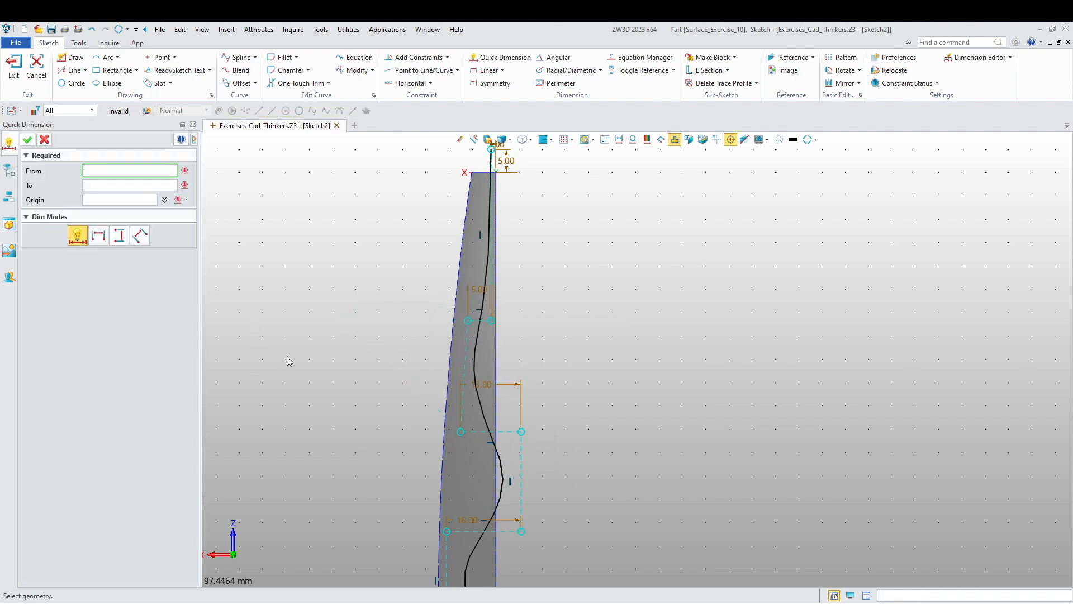
scroll(318, 395, up, 3)
click(515, 307)
scroll(667, 378, down, 3)
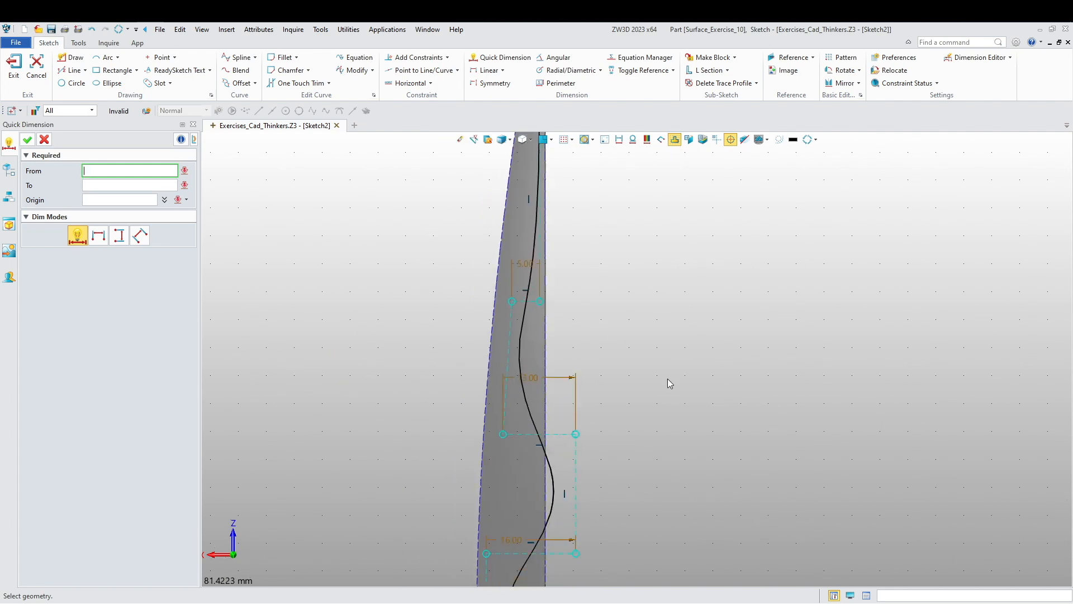
scroll(658, 485, up, 4)
middle_drag(658, 482, 706, 486)
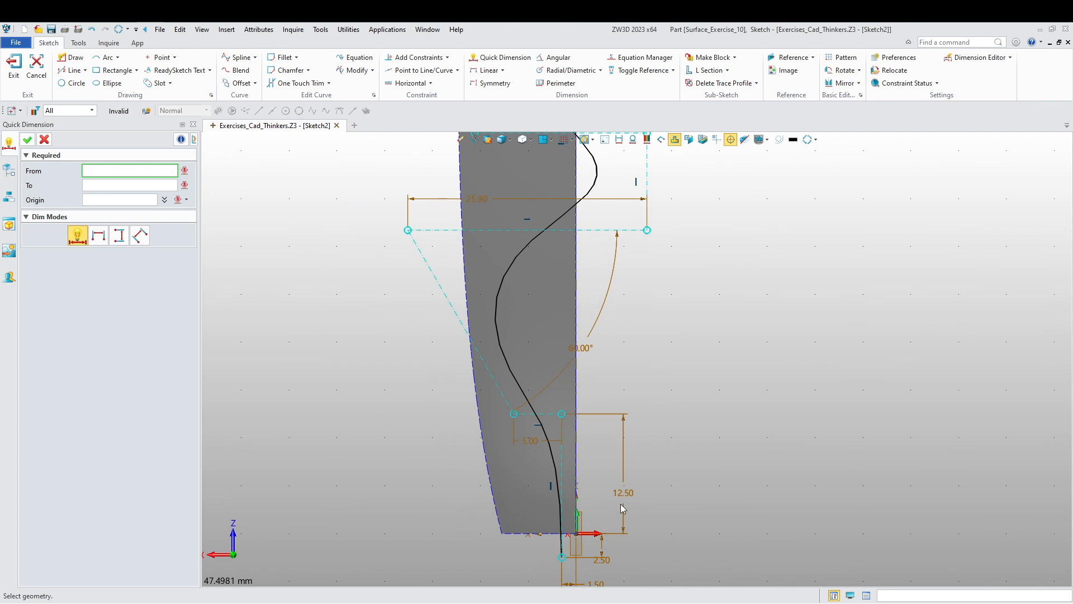
scroll(622, 508, down, 1)
click(648, 274)
click(647, 273)
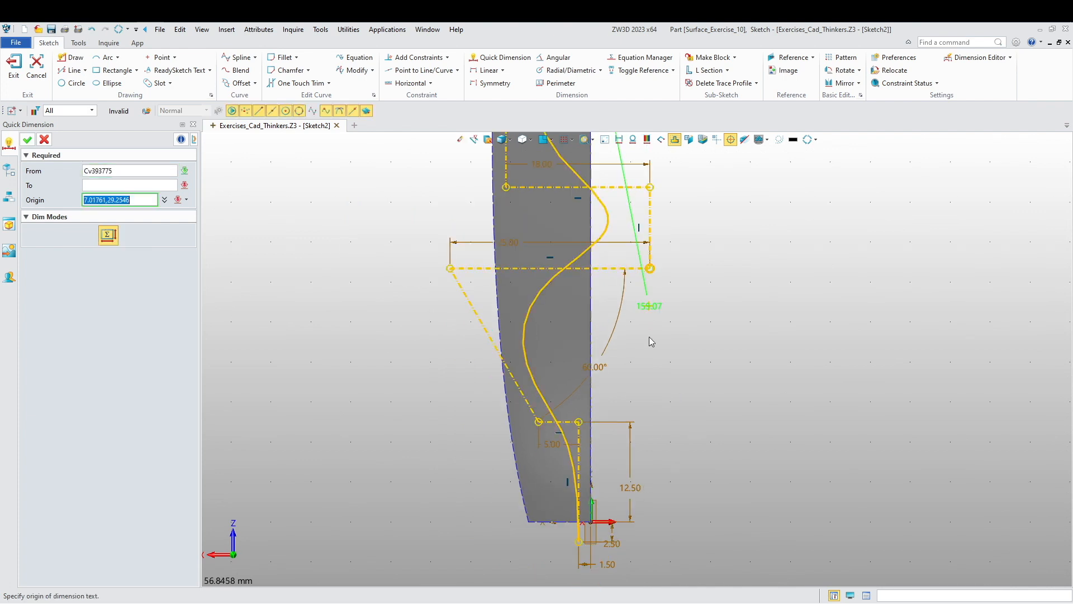
click(579, 423)
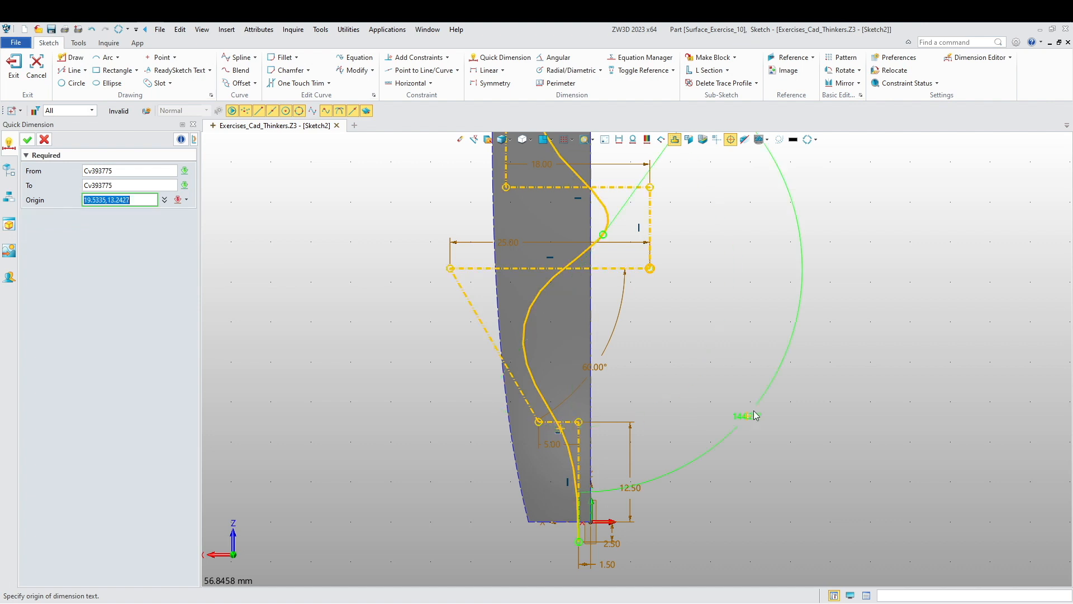
key(Escape)
middle_click(617, 383)
click(579, 423)
key(Escape)
Dimension the vertical distance between the first and second horizontal control-polygon segments from the bottom as 25 mm.
middle_click(538, 266)
click(534, 269)
click(579, 423)
scroll(569, 422, up, 5)
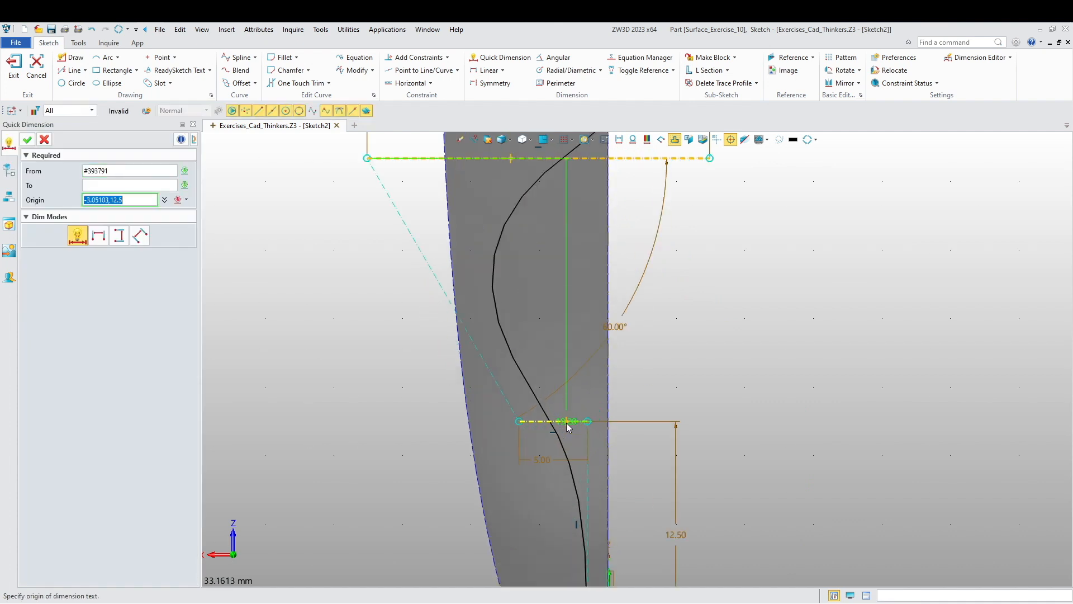
click(566, 422)
scroll(741, 329, down, 4)
click(756, 293)
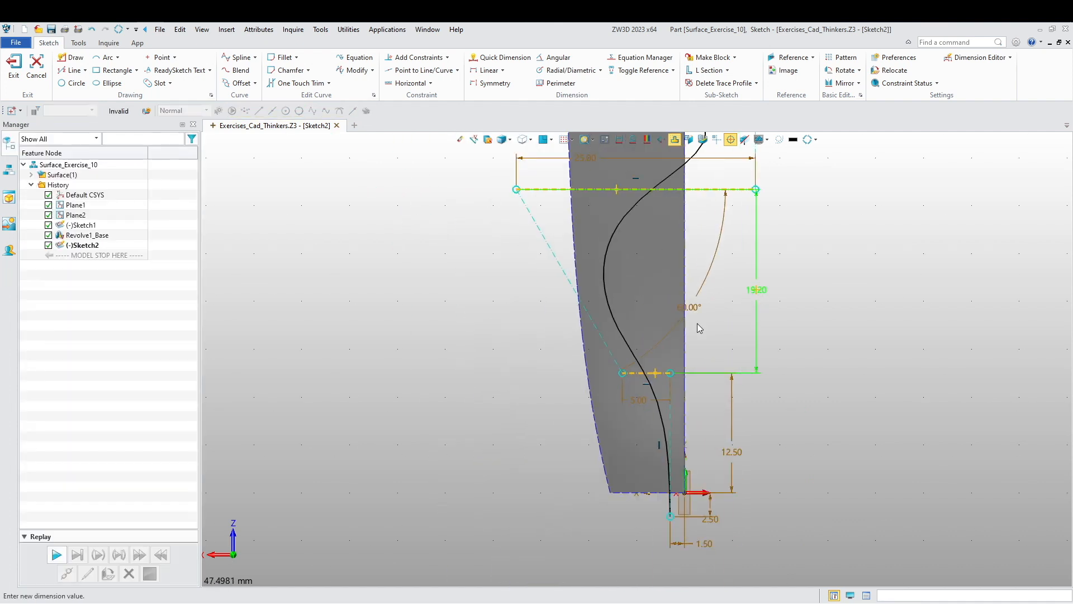
text(25)
key(Return)
scroll(538, 407, down, 4)
scroll(559, 414, up, 5)
click(745, 355)
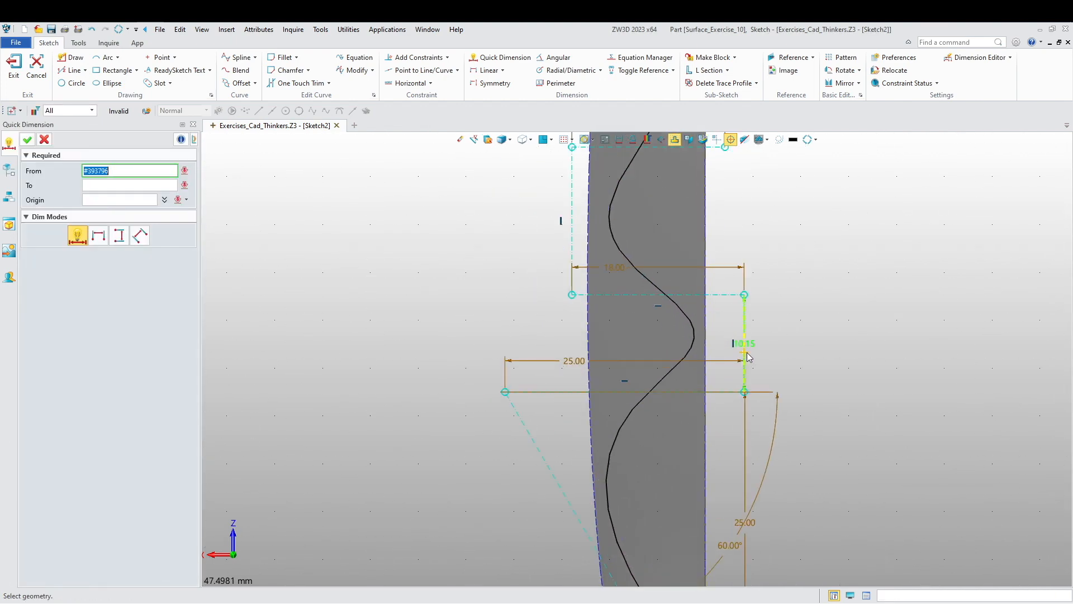
middle_click(748, 356)
scroll(749, 357, down, 2)
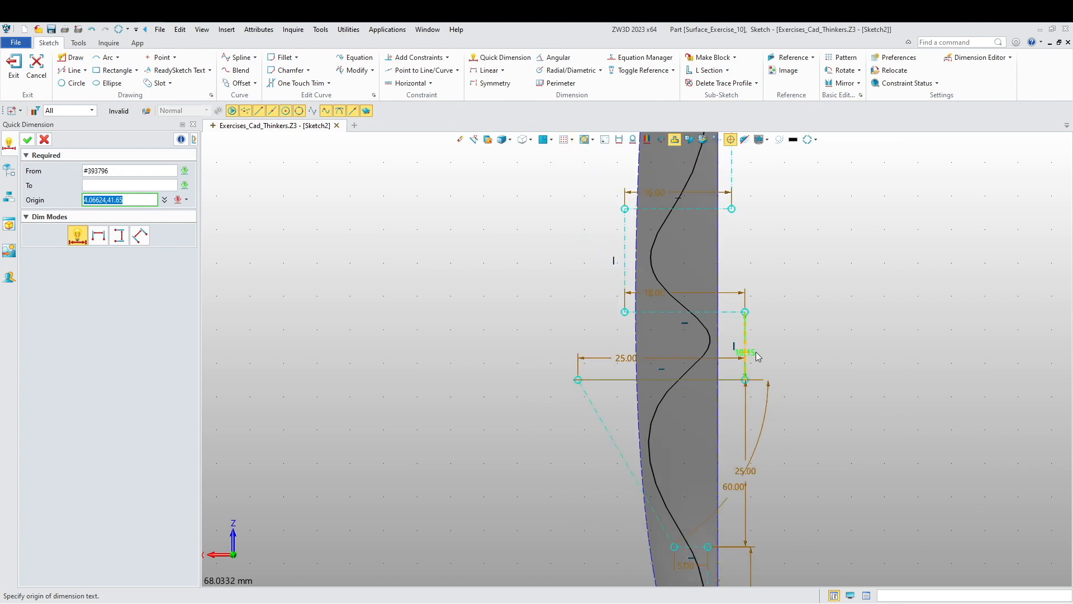
key(Escape)
Dimension the vertical control-polygon segment between the fourth and fifth horizontal segments from the bottom as 21 mm.
scroll(745, 260, down, 2)
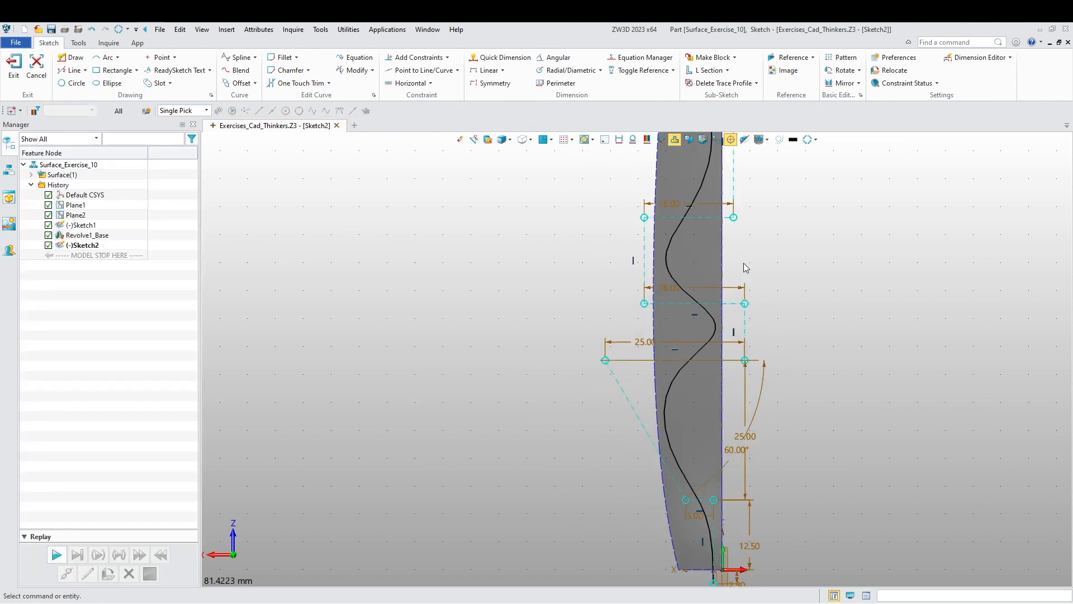
middle_drag(767, 255, 734, 384)
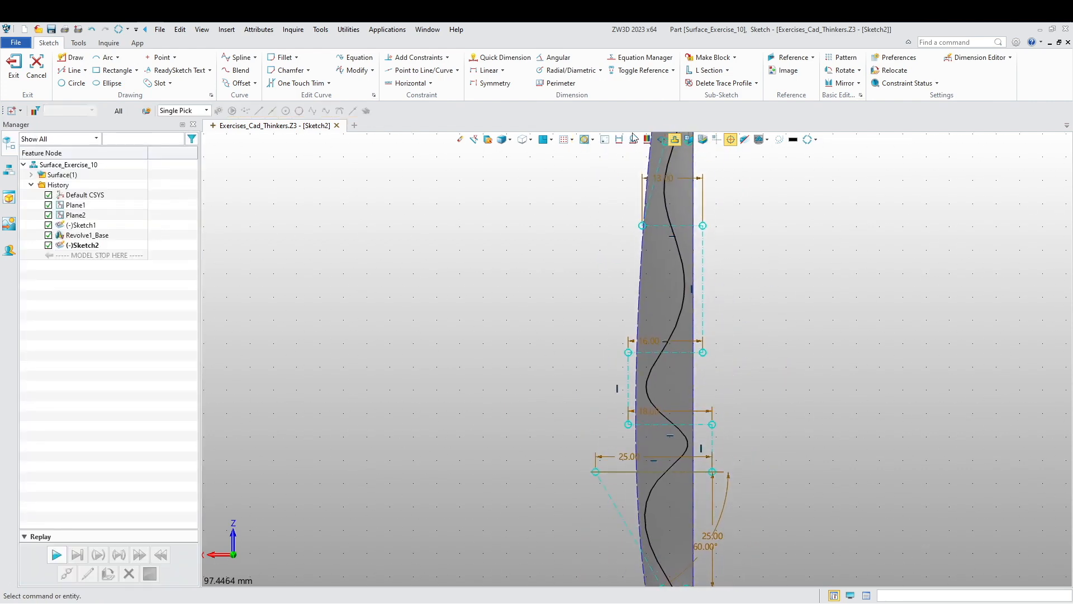
click(500, 57)
scroll(744, 283, down, 1)
mouse_move(744, 282)
middle_down()
mouse_move(724, 307)
mouse_move(729, 390)
middle_up()
click(706, 378)
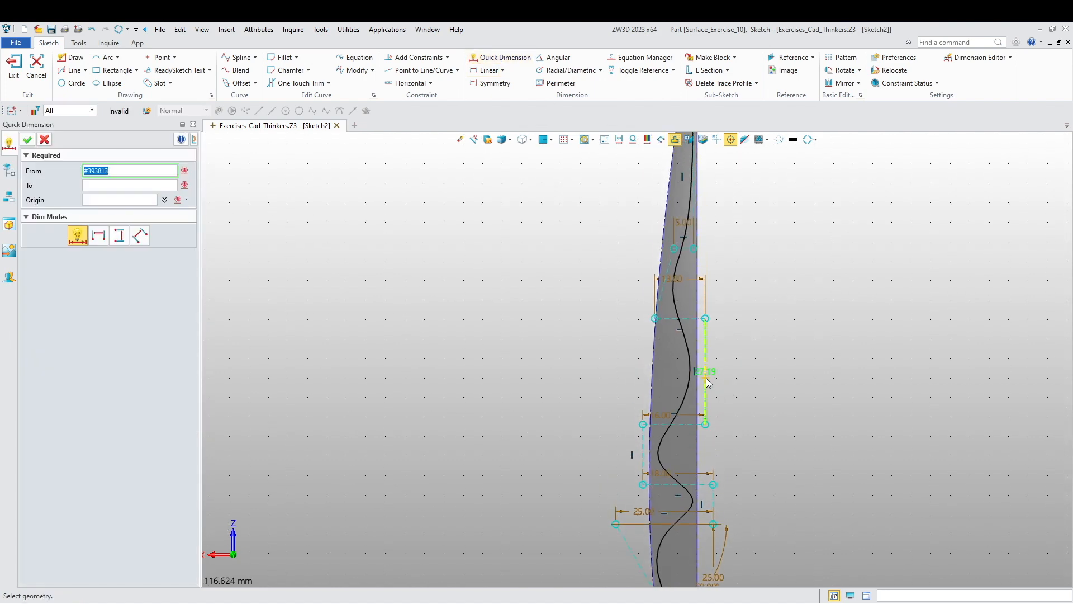
click(706, 378)
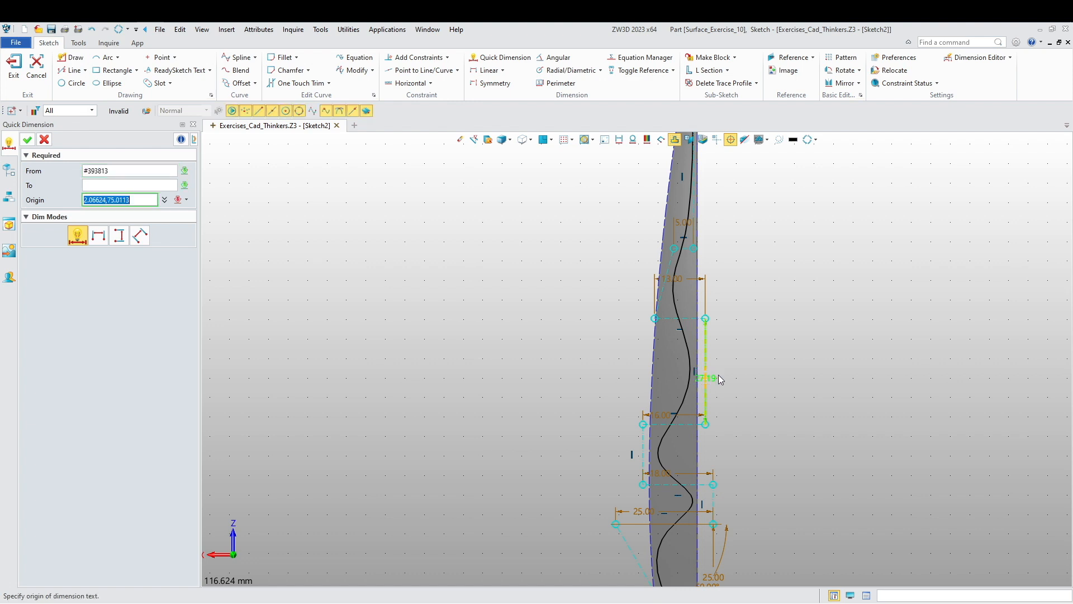
click(747, 372)
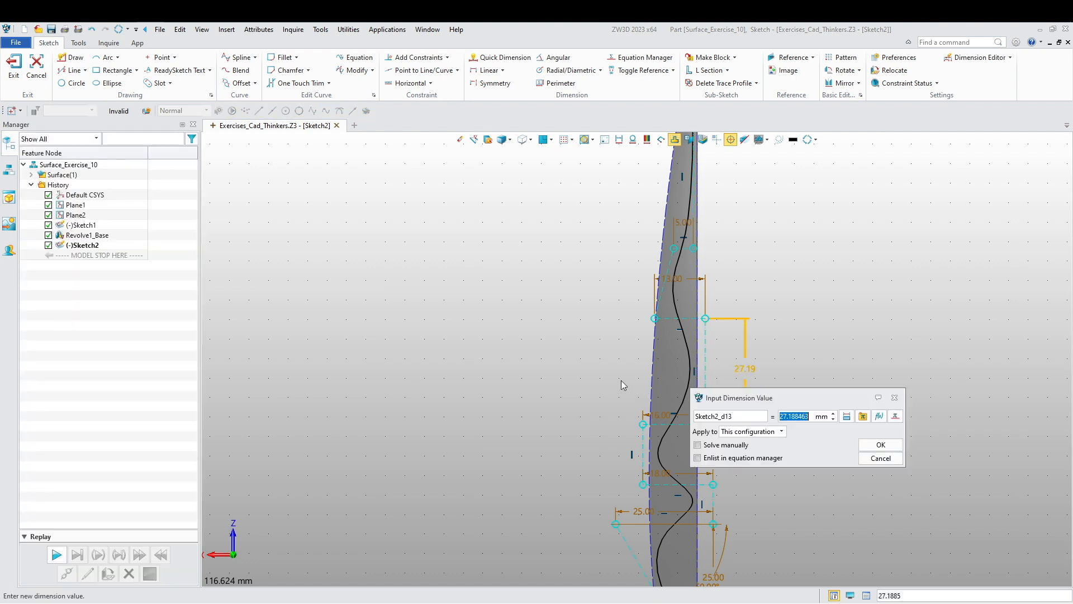
text(21)
key(Return)
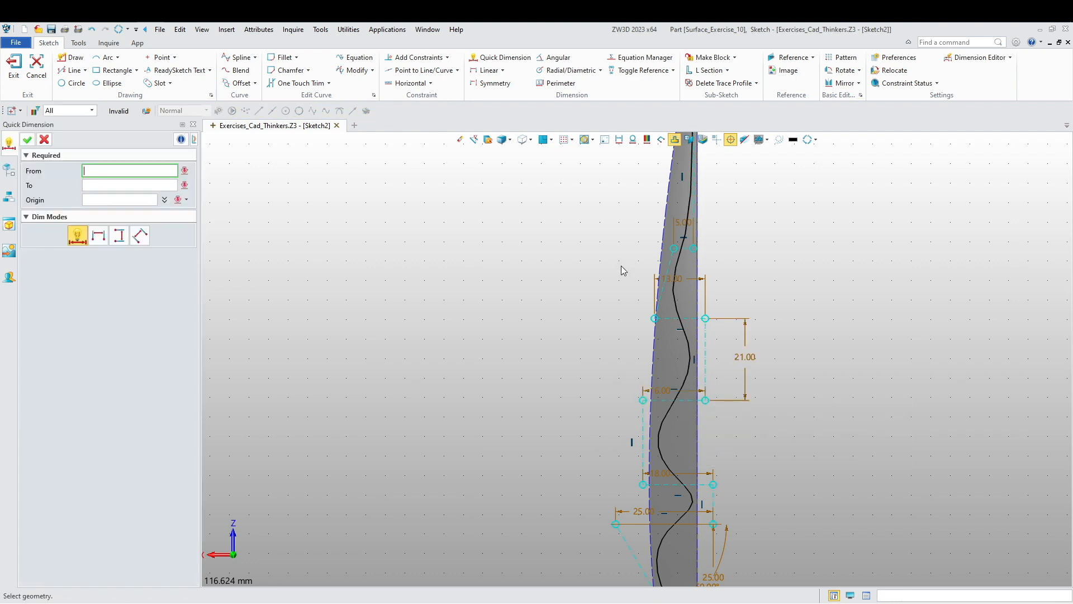
Dimension the vertical height of the slanted control-polygon segment between the fifth and sixth horizontal segments as 20 mm.
scroll(597, 299, up, 2)
click(590, 363)
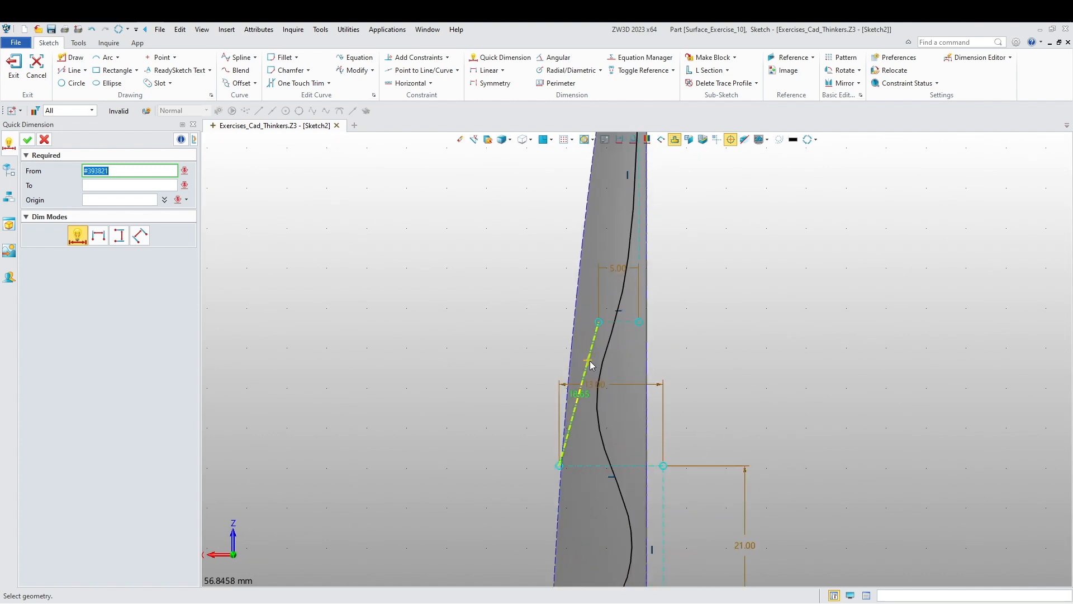
click(708, 361)
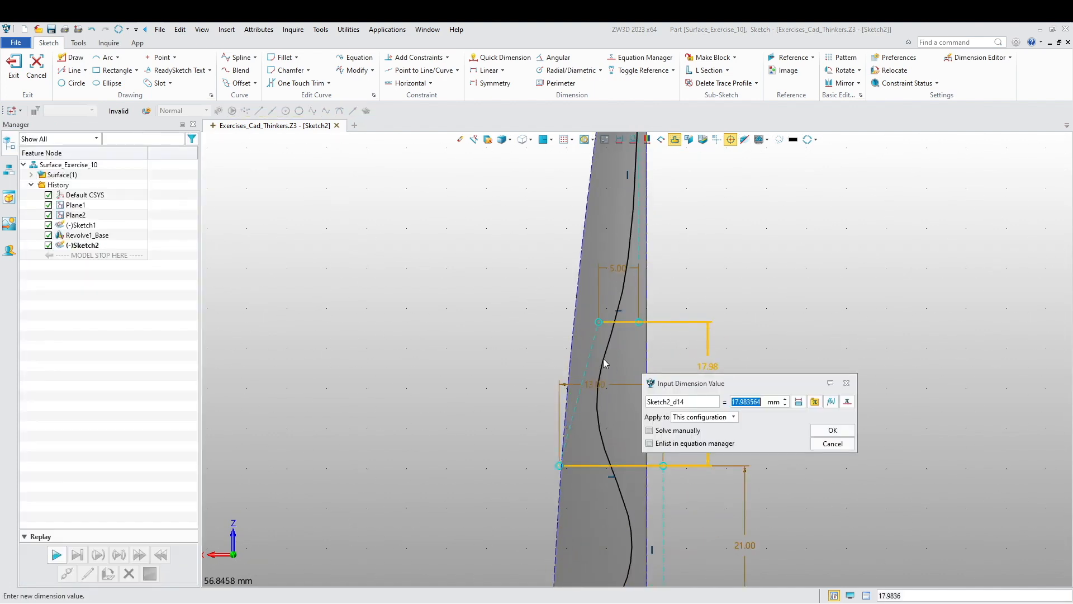
text(20)
key(Return)
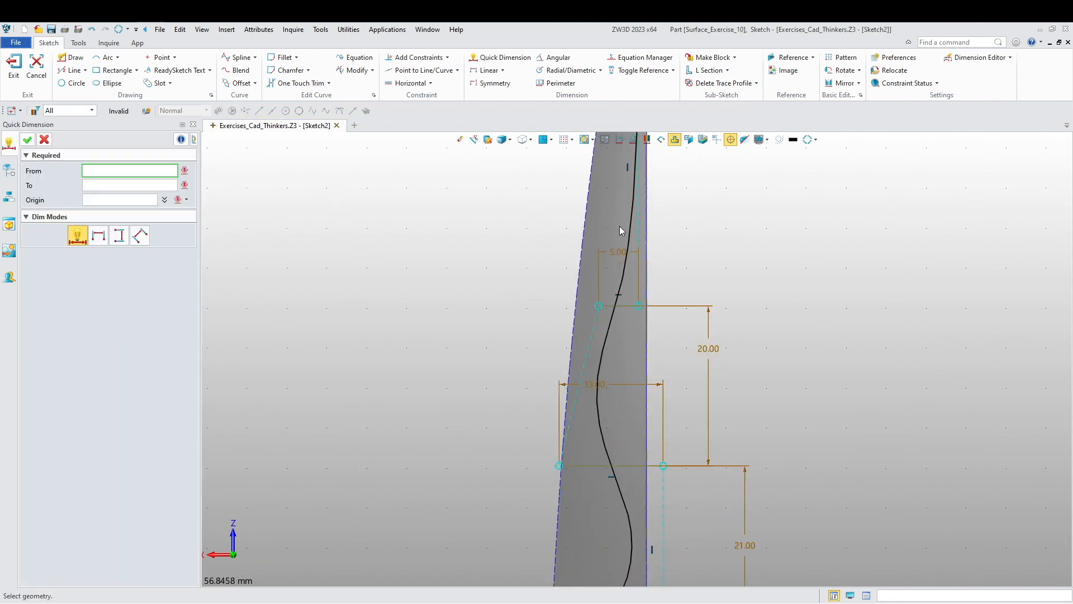
Dimension the vertical control-polygon segment between the third and fourth horizontal segments from the bottom as 25 mm.
scroll(493, 366, down, 4)
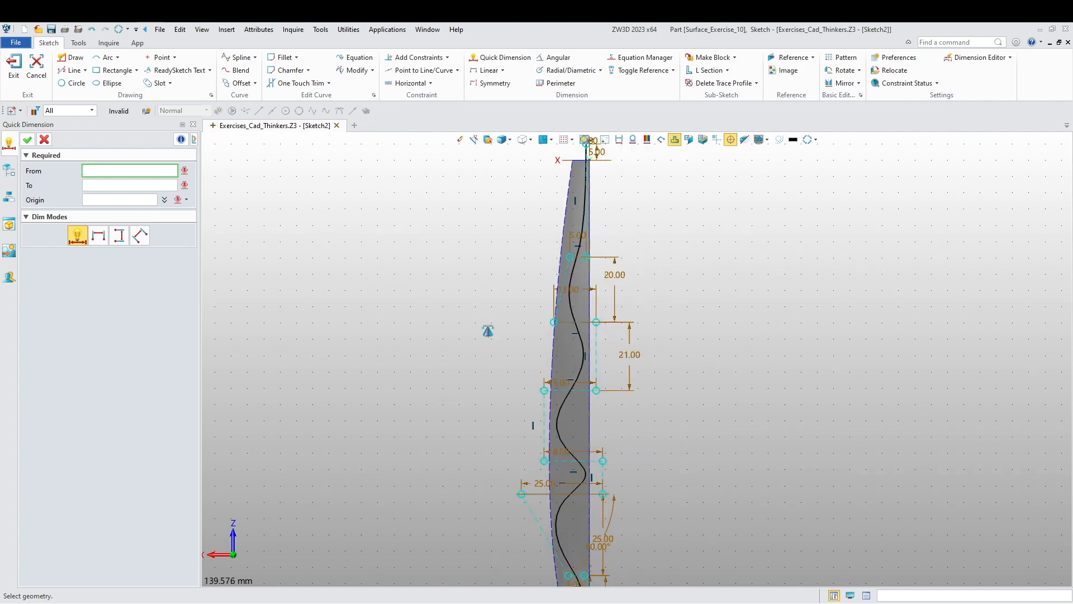
scroll(484, 347, up, 2)
click(595, 329)
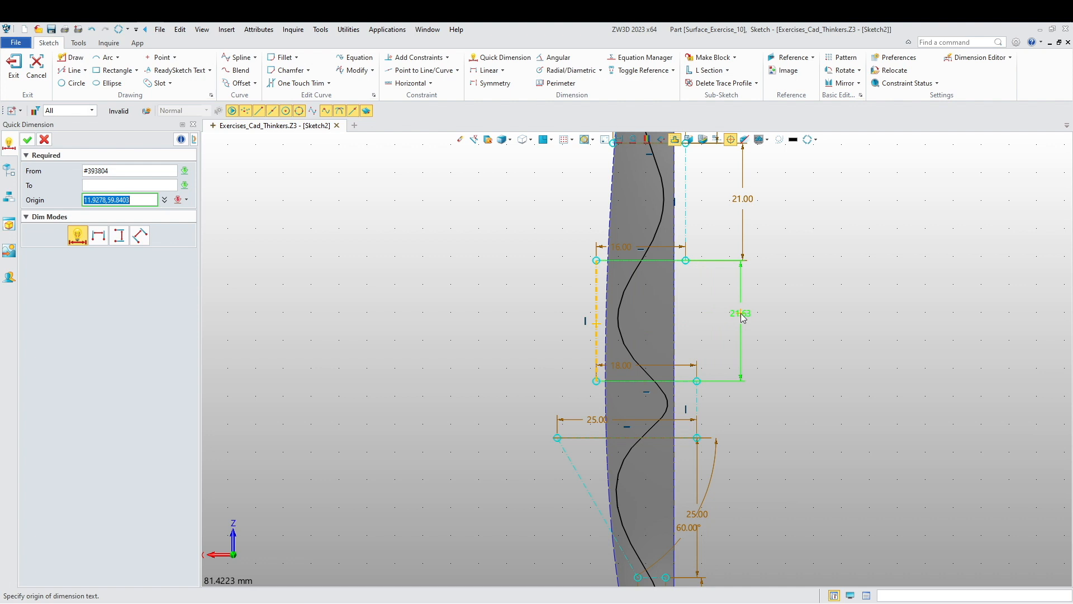
click(743, 316)
text(25)
key(Return)
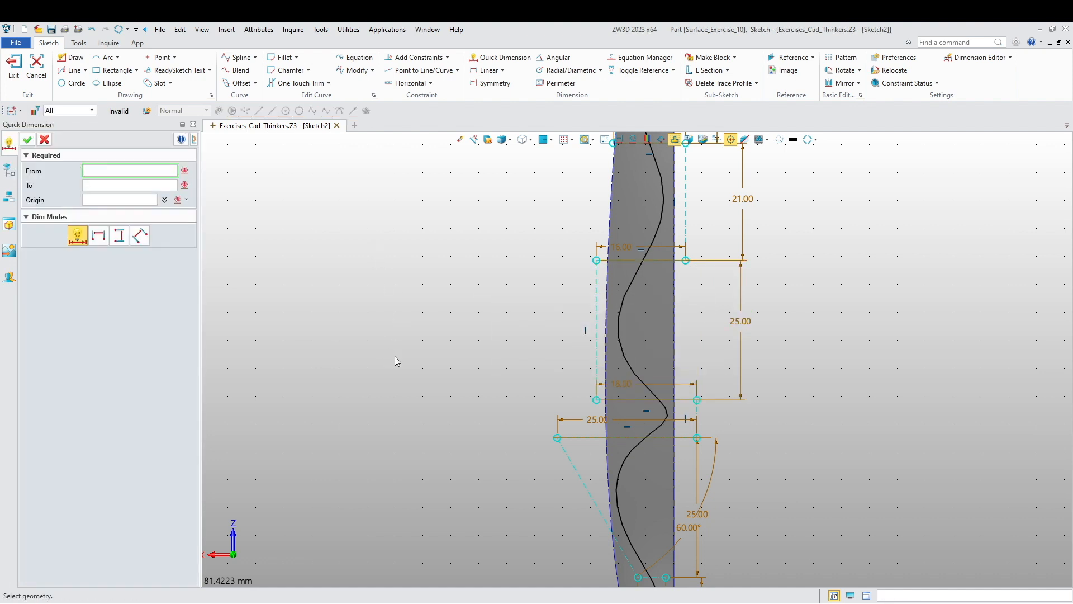
Dimension the vertical control-polygon segment between the second and third horizontal segments as 27 mm and finish dimensioning.
scroll(874, 468, up, 2)
click(621, 401)
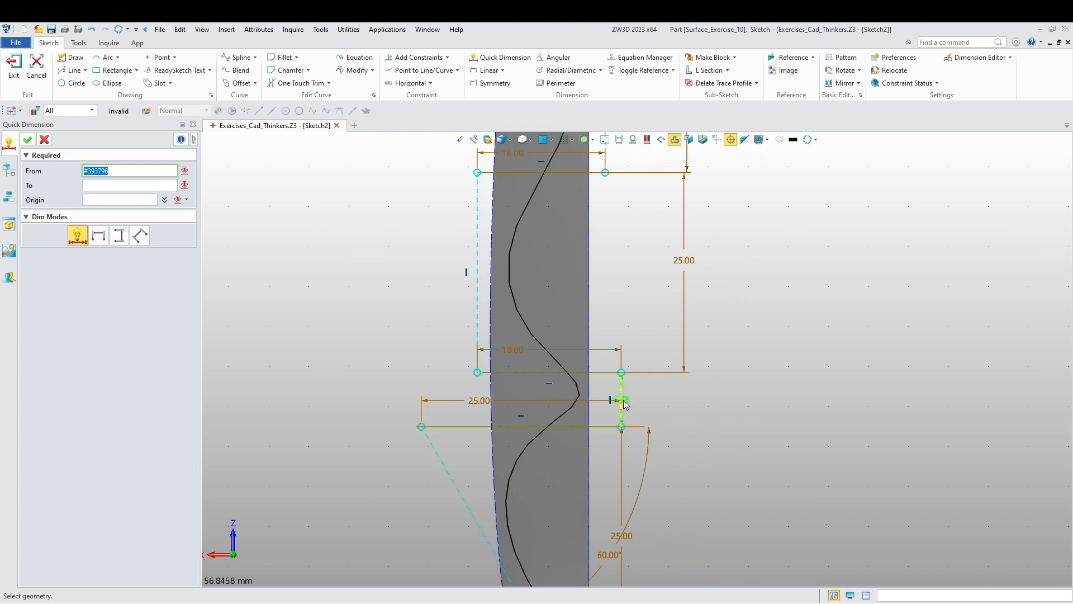
click(699, 418)
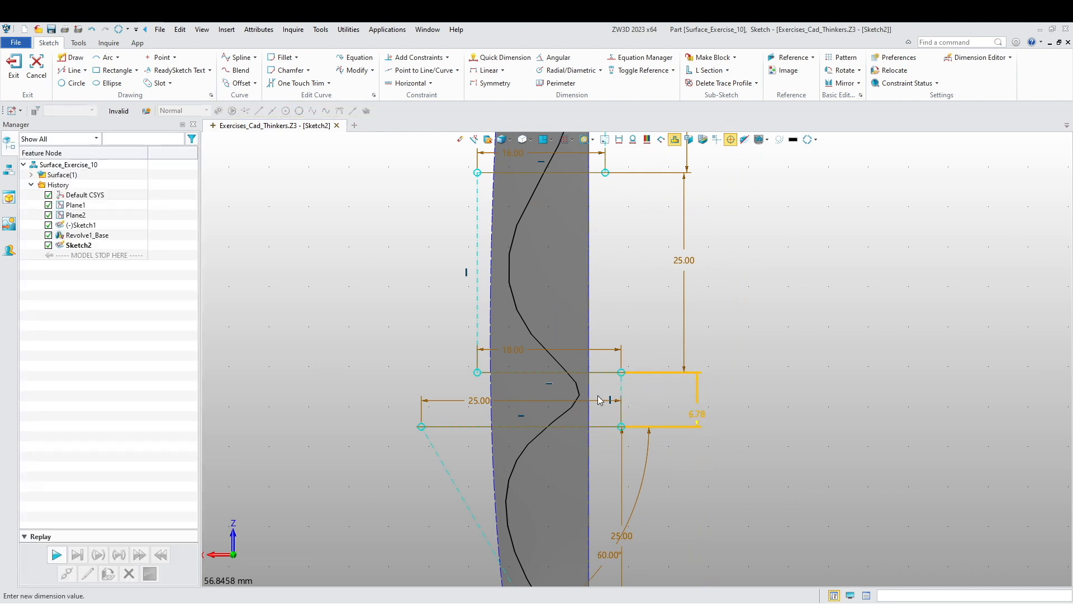
text(27)
key(Return)
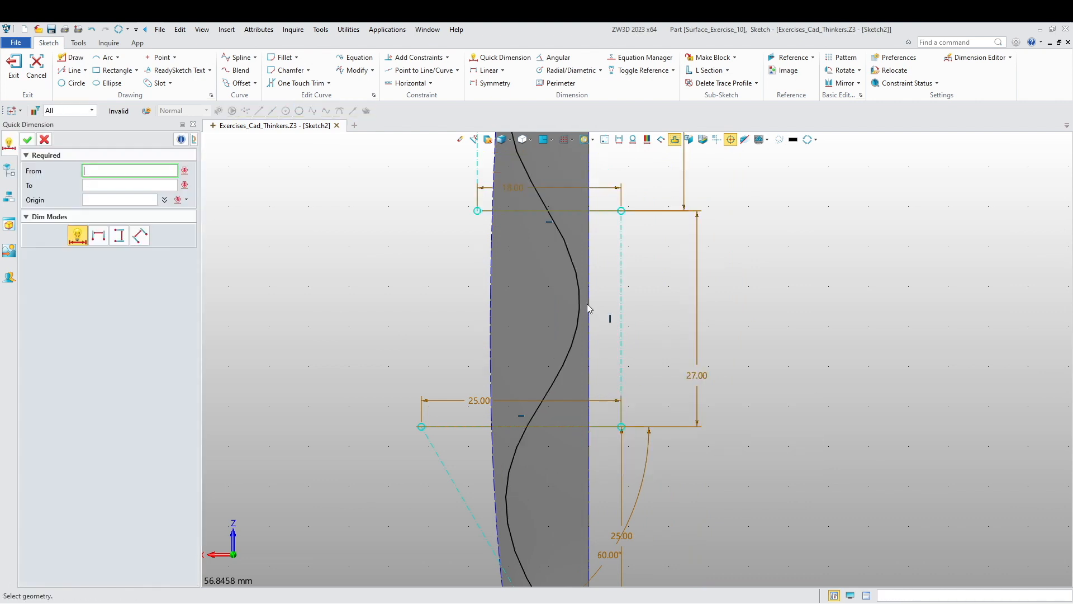
scroll(503, 363, down, 5)
middle_drag(412, 363, 382, 462)
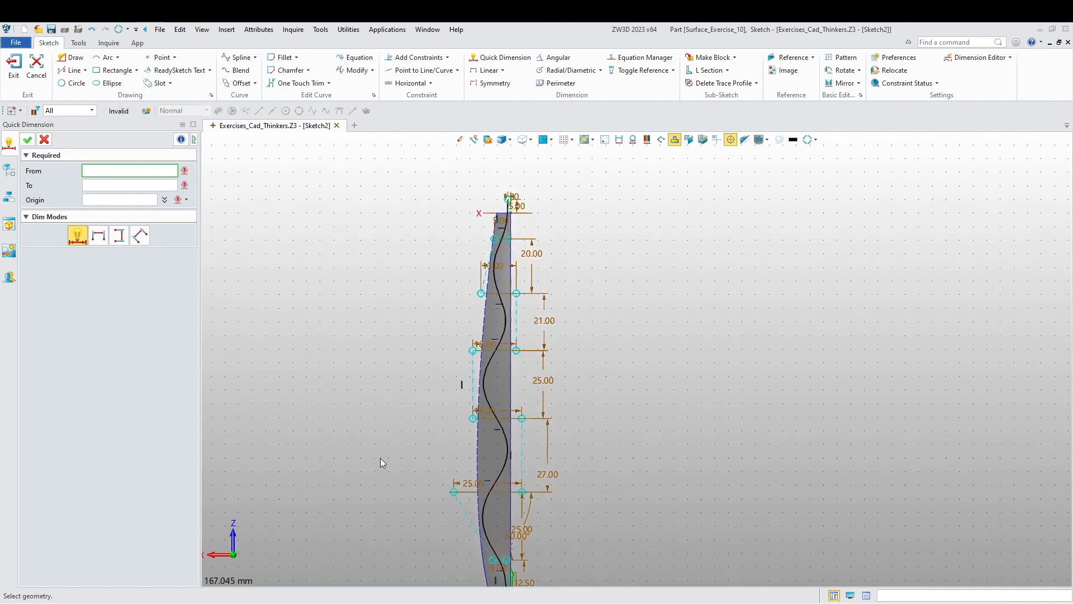
middle_drag(358, 356, 371, 343)
key(Escape)
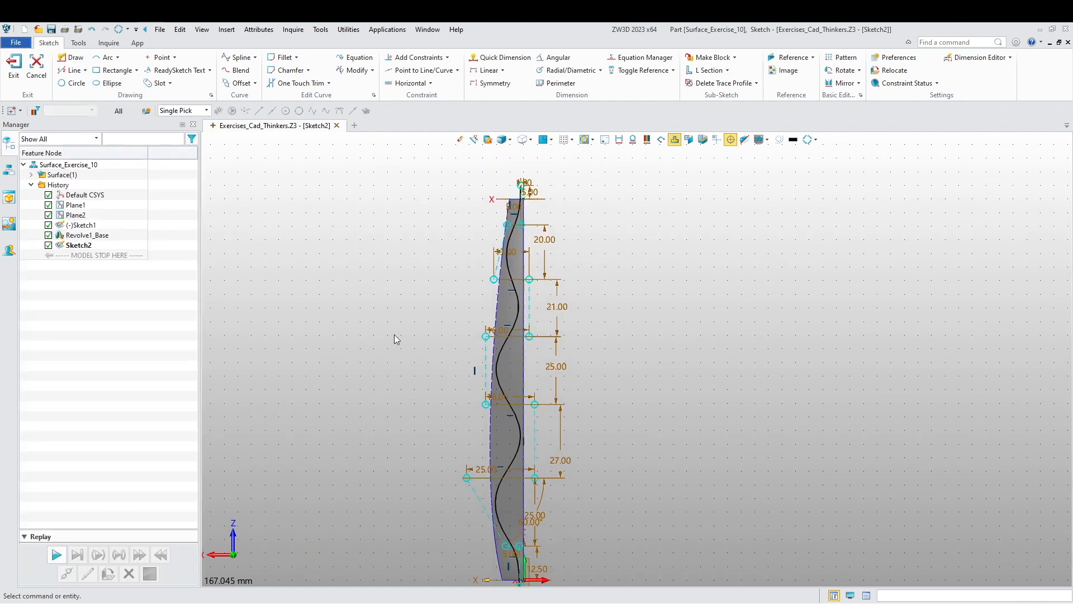
Examine the wavy spline's shape and its control-polygon dimensions from the base to the top of the strip.
scroll(399, 353, up, 3)
middle_drag(451, 366, 423, 271)
scroll(509, 486, up, 5)
middle_drag(666, 516, 668, 428)
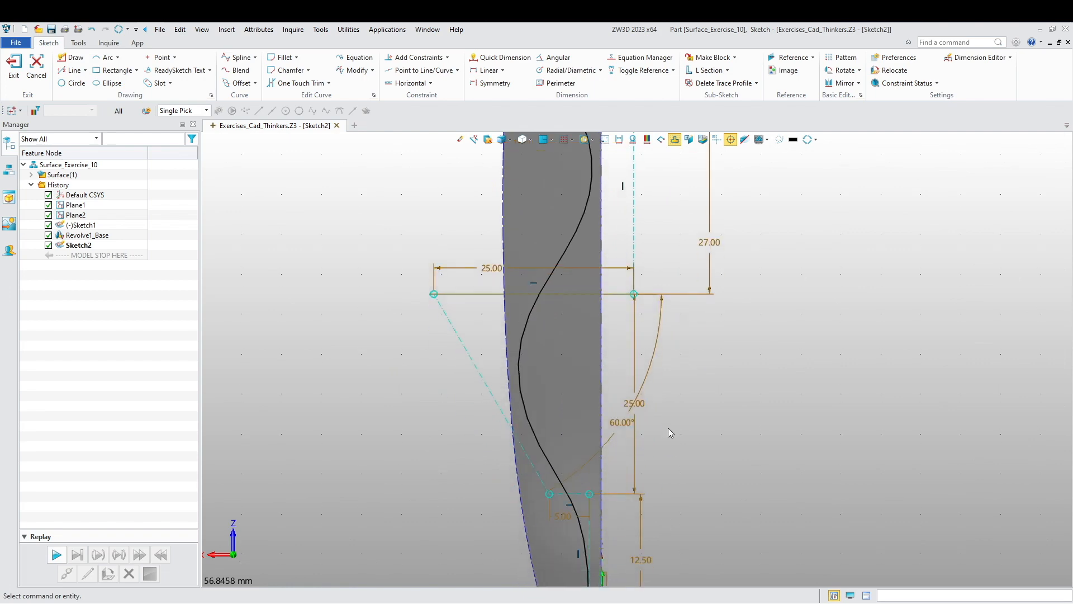
scroll(550, 307, down, 3)
middle_drag(424, 354, 426, 479)
middle_drag(429, 335, 424, 480)
middle_drag(443, 282, 420, 383)
scroll(506, 284, up, 5)
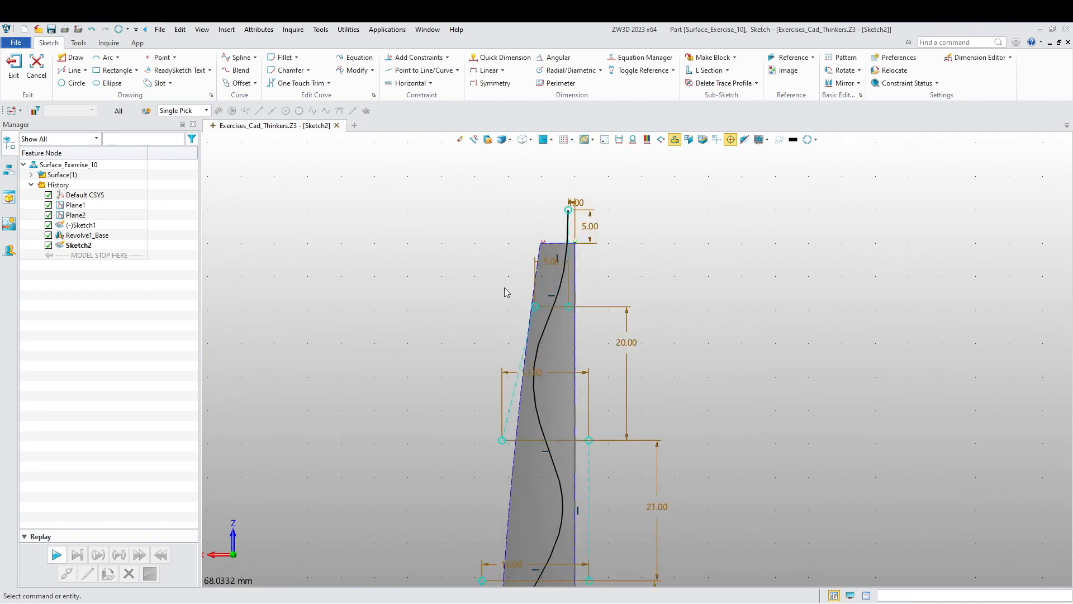
scroll(472, 326, down, 3)
scroll(438, 380, down, 3)
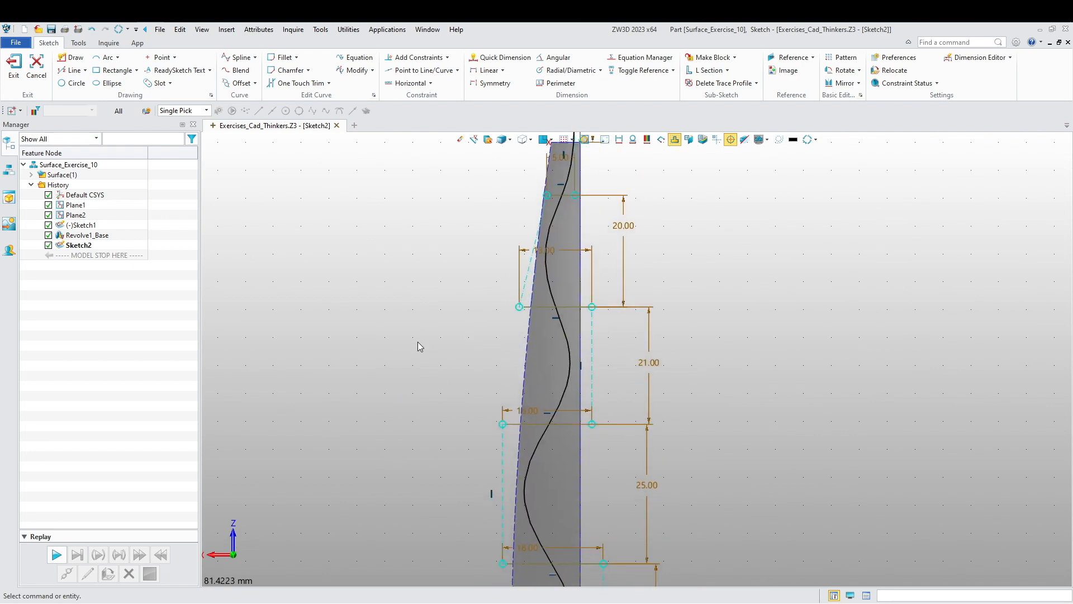
middle_drag(418, 341, 385, 347)
scroll(379, 358, down, 2)
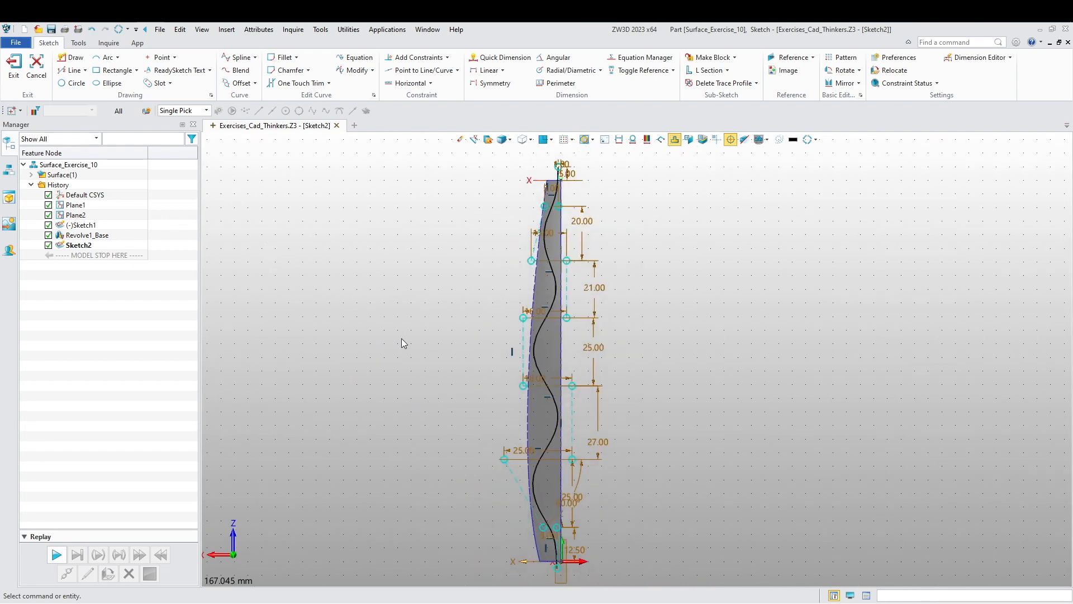
scroll(393, 369, down, 1)
mouse_move(394, 375)
middle_down()
mouse_move(386, 360)
mouse_move(398, 520)
middle_up()
scroll(521, 504, up, 5)
scroll(515, 497, down, 2)
middle_drag(443, 391, 448, 426)
scroll(445, 309, up, 1)
mouse_move(417, 308)
middle_down()
mouse_move(374, 431)
mouse_move(353, 381)
middle_up()
scroll(373, 417, down, 3)
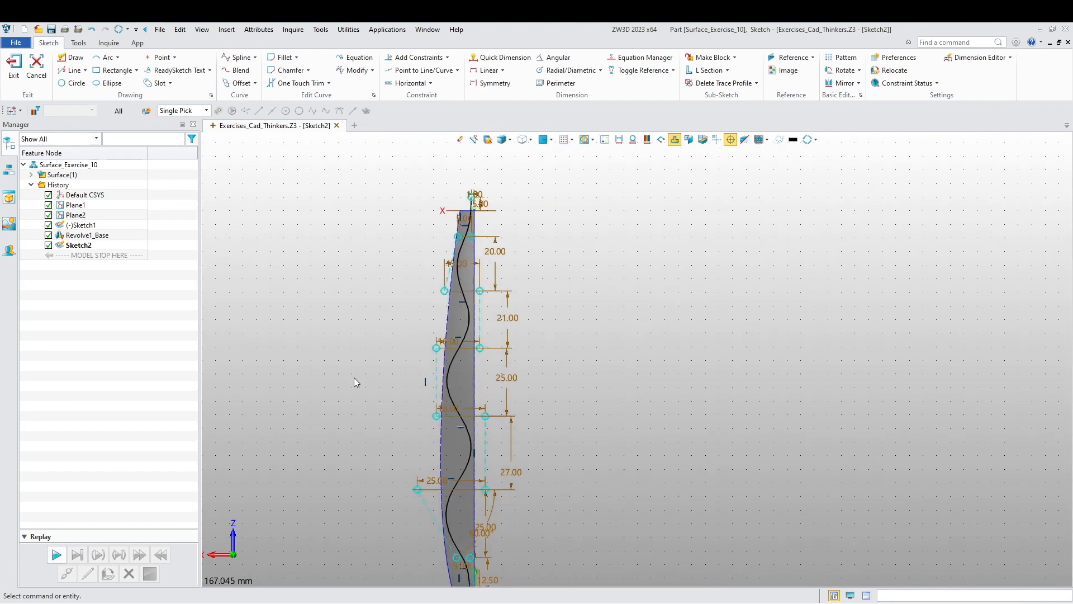
Convert the wavy spline to construction geometry.
scroll(436, 383, up, 4)
right_click(468, 349)
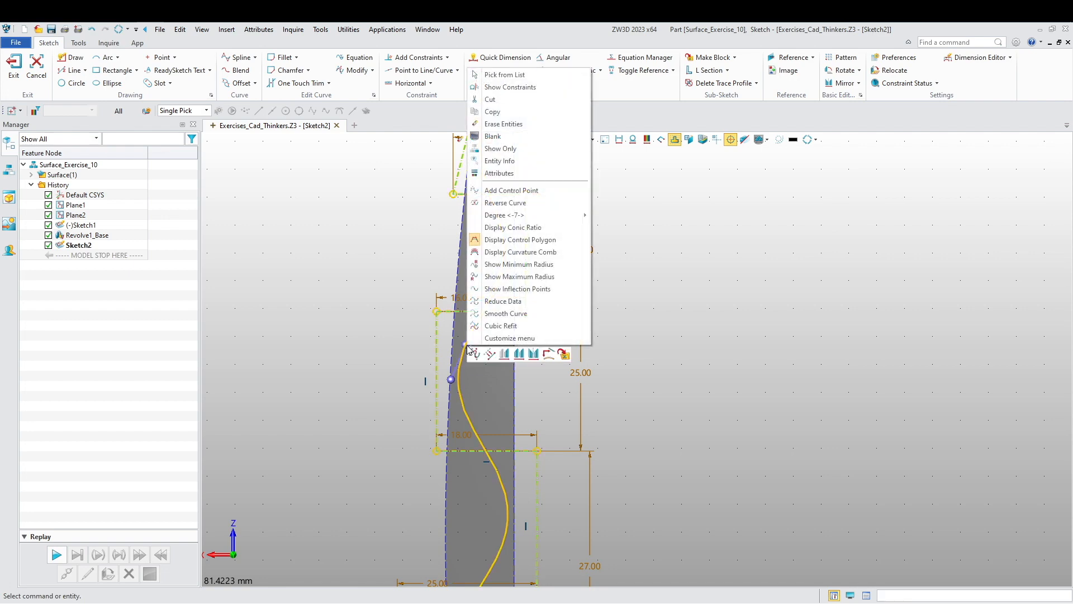
click(466, 366)
right_click(470, 337)
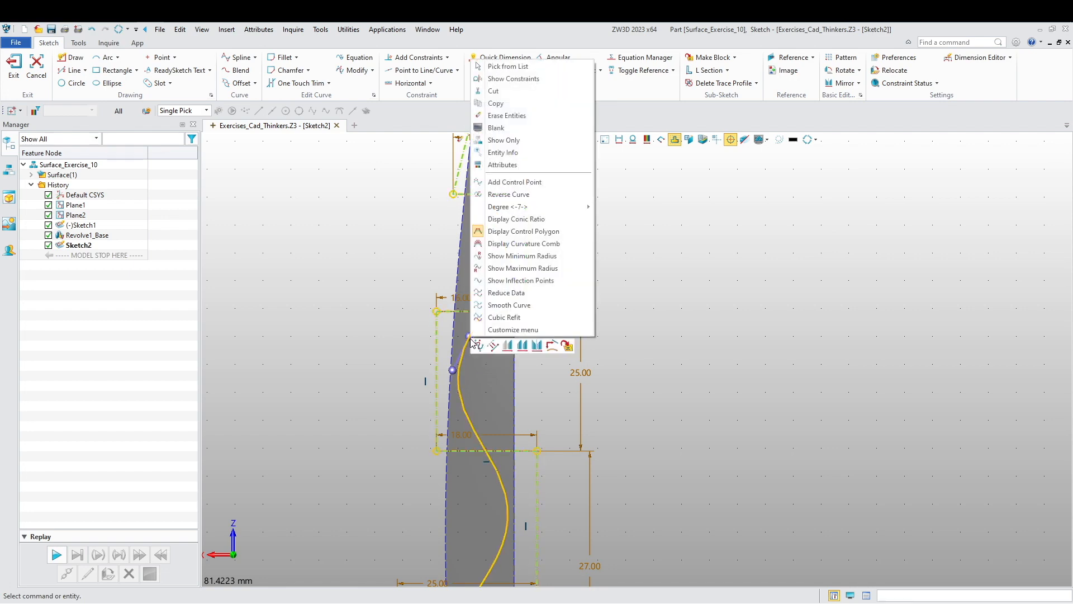
click(493, 349)
scroll(475, 384, down, 2)
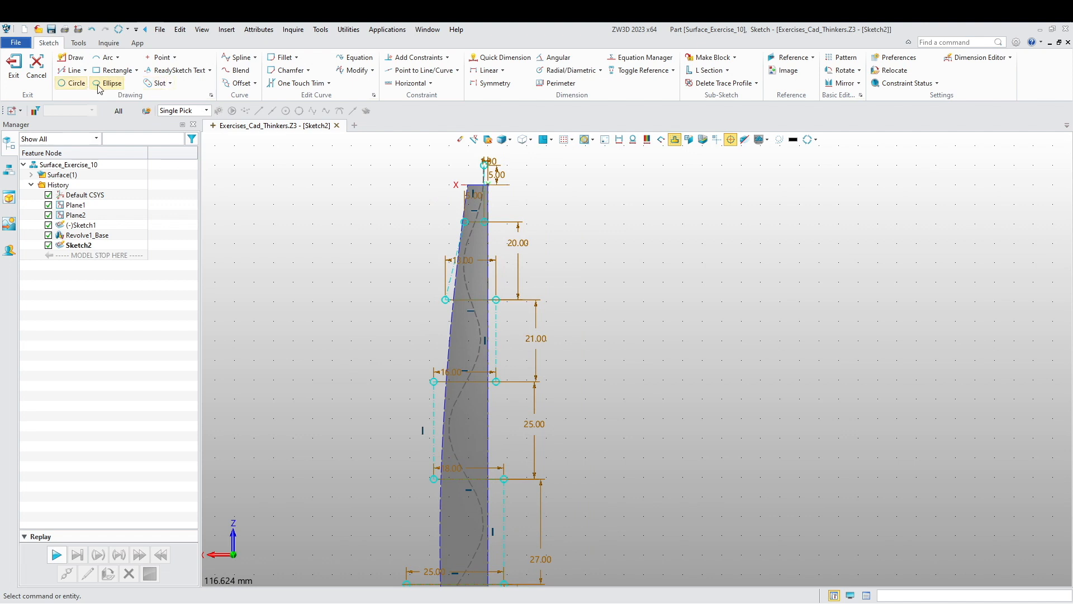
Offset the wavy construction spline by 0.75 mm in both directions.
click(241, 84)
click(464, 398)
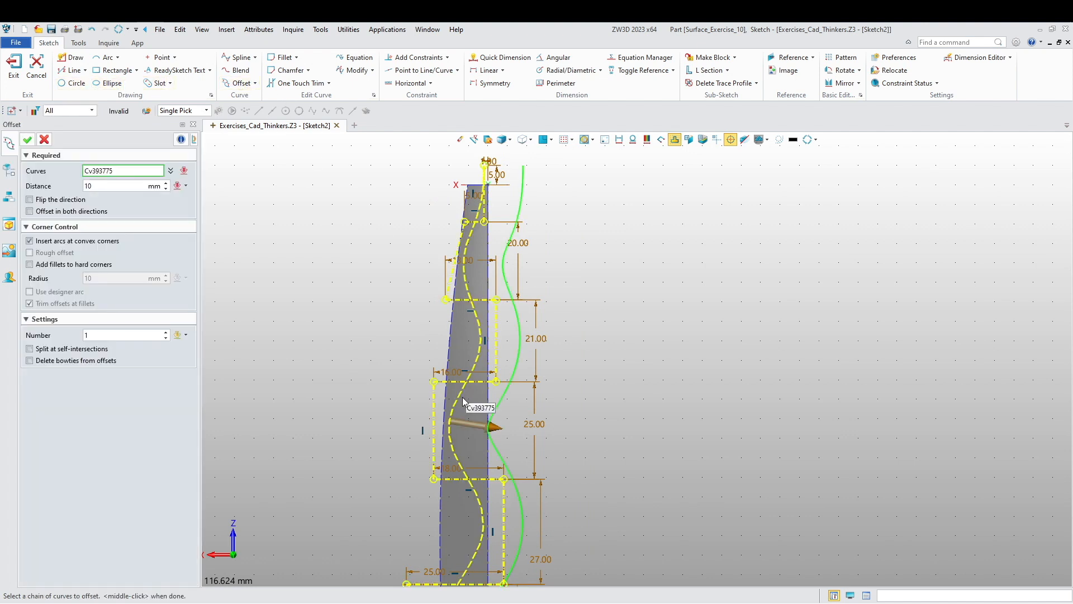
click(90, 211)
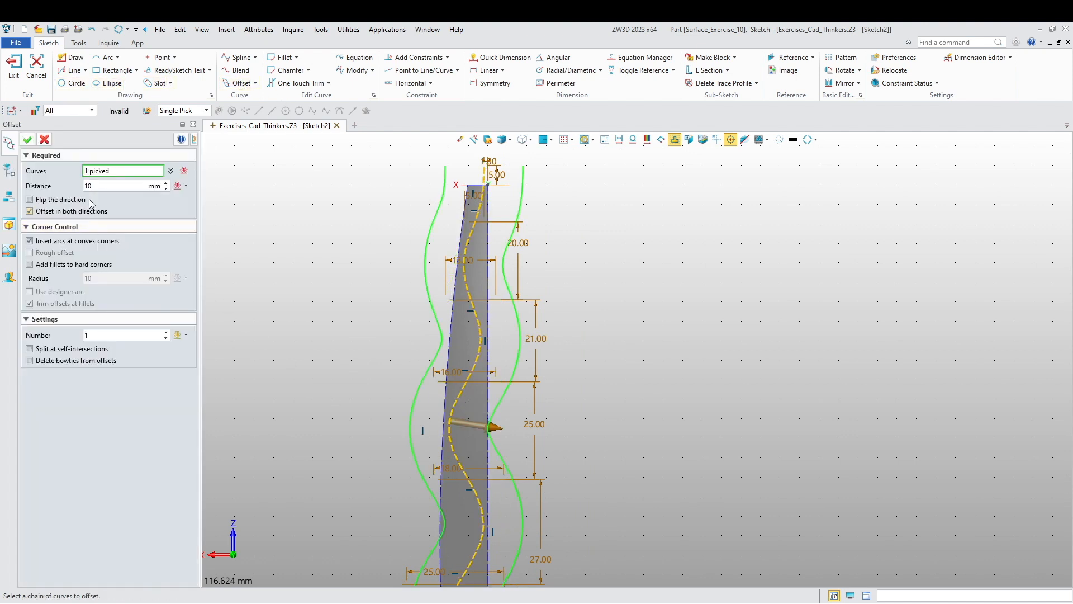
click(97, 184)
key(Return)
click(27, 139)
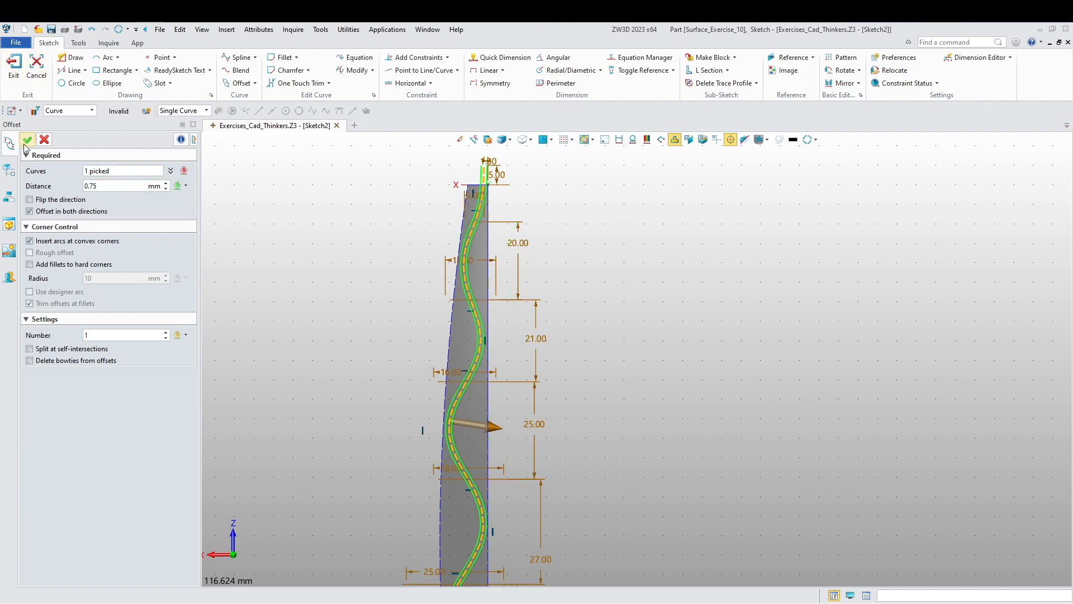
Exit the sketch containing the two offset wavy curves.
scroll(343, 390, down, 2)
mouse_move(328, 420)
middle_down()
mouse_move(347, 354)
mouse_move(326, 397)
mouse_move(358, 406)
middle_up()
scroll(330, 411, down, 2)
mouse_move(350, 371)
right_down()
mouse_move(427, 415)
mouse_move(426, 362)
right_up()
middle_drag(335, 311, 389, 376)
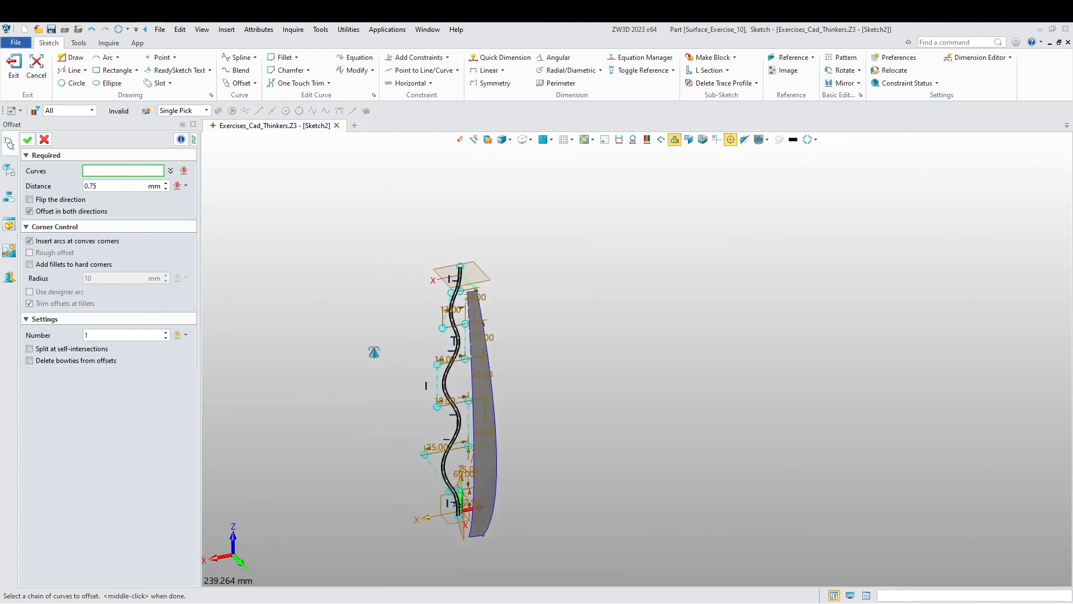
click(14, 71)
click(14, 71)
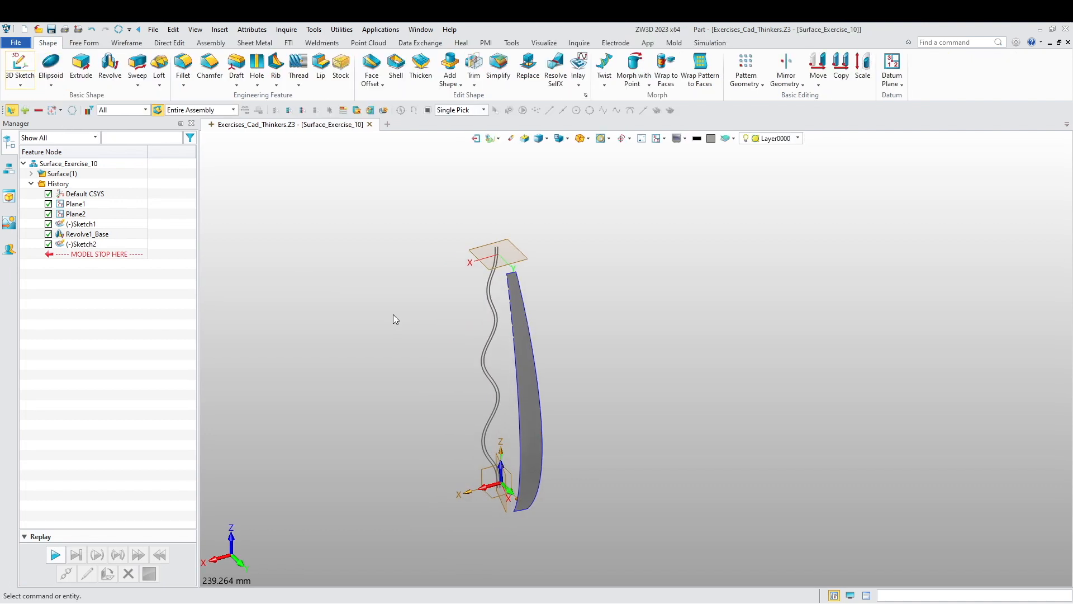
right_drag(396, 312, 371, 359)
scroll(408, 321, up, 2)
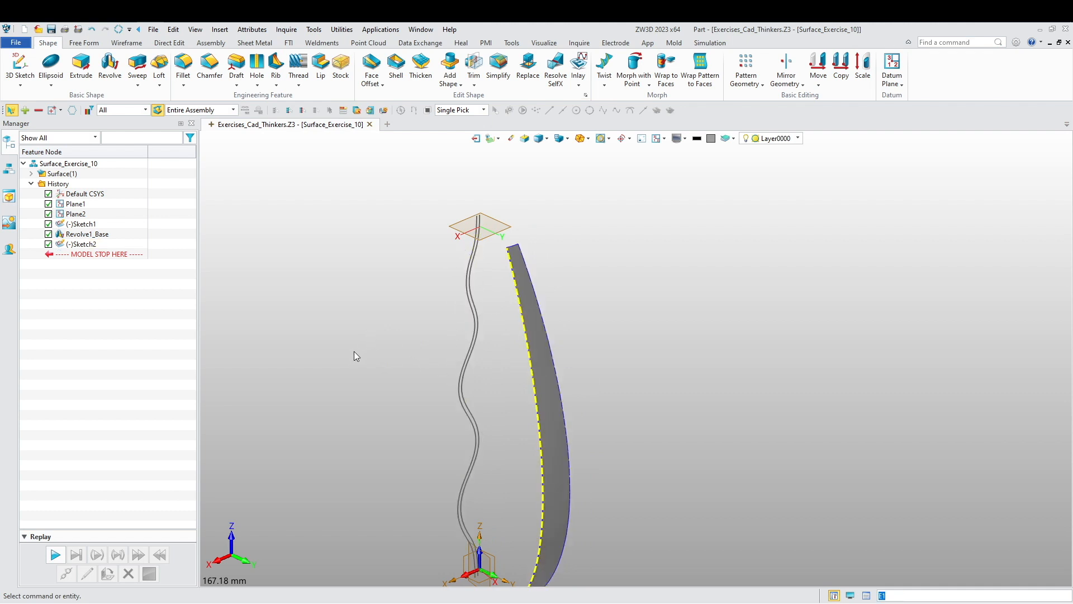
scroll(354, 298, down, 2)
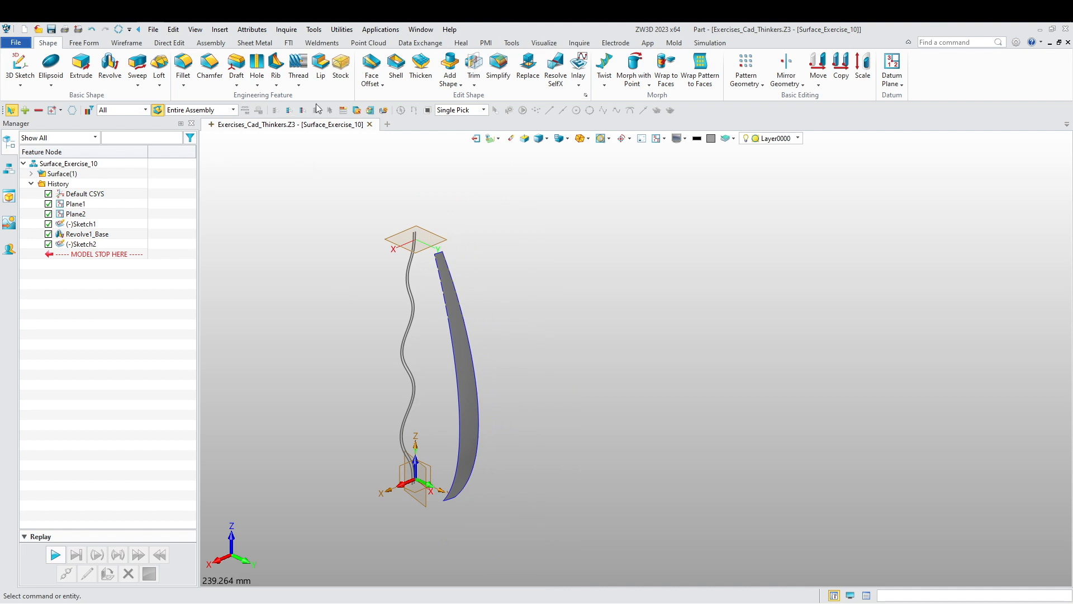
Extend the revolved strip's face linearly by 10 mm at its upper and lower edges with Extend Face.
click(85, 43)
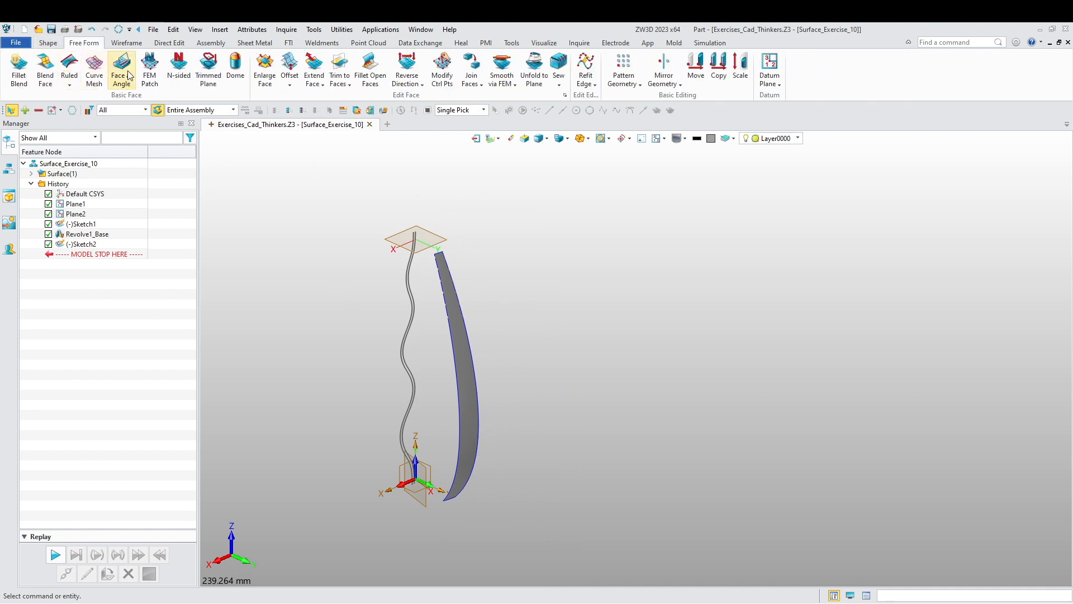
click(314, 66)
scroll(425, 283, up, 7)
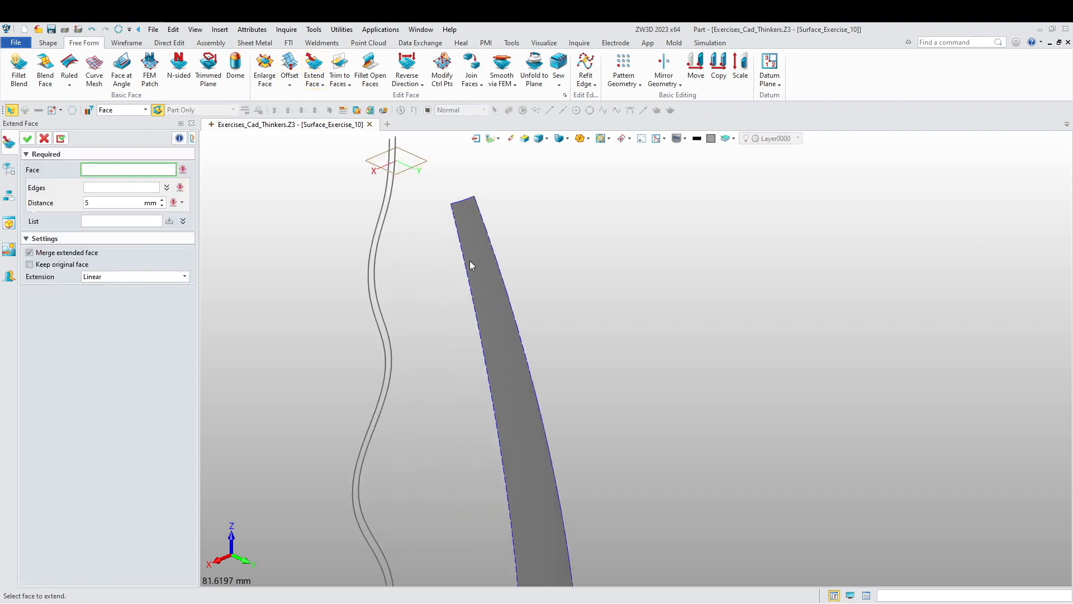
click(470, 257)
click(465, 199)
scroll(396, 313, down, 1)
scroll(396, 313, down, 6)
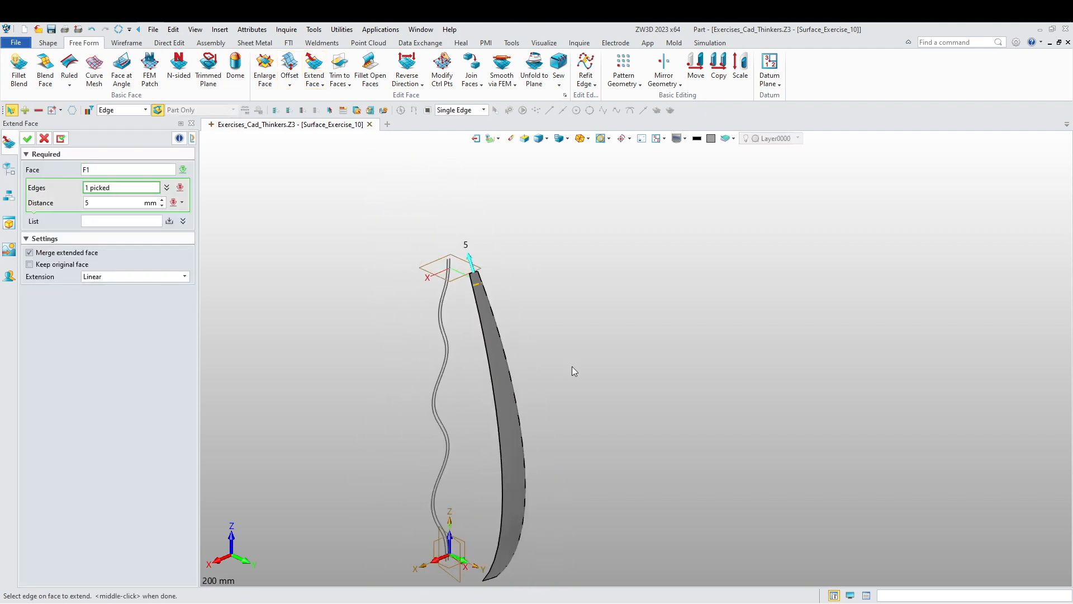
middle_drag(638, 461, 646, 355)
scroll(472, 475, up, 6)
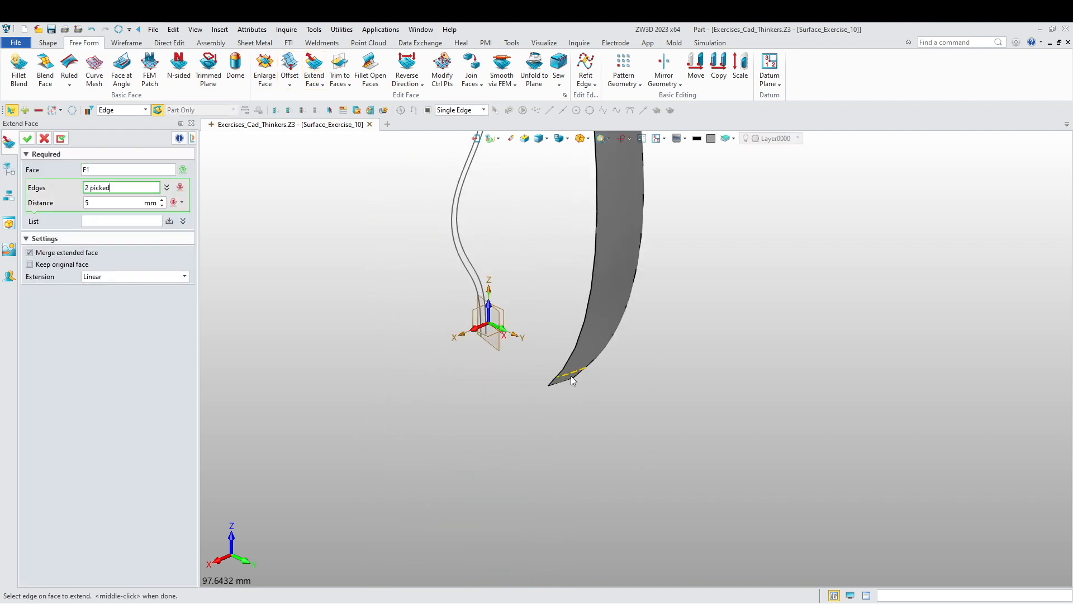
middle_drag(489, 440, 467, 417)
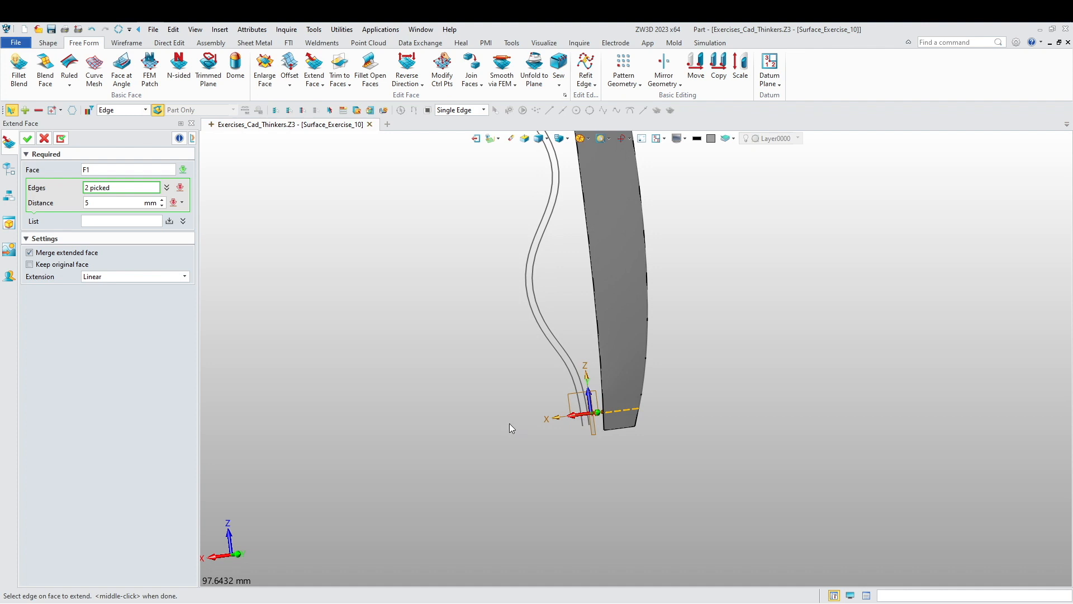
scroll(475, 425, down, 4)
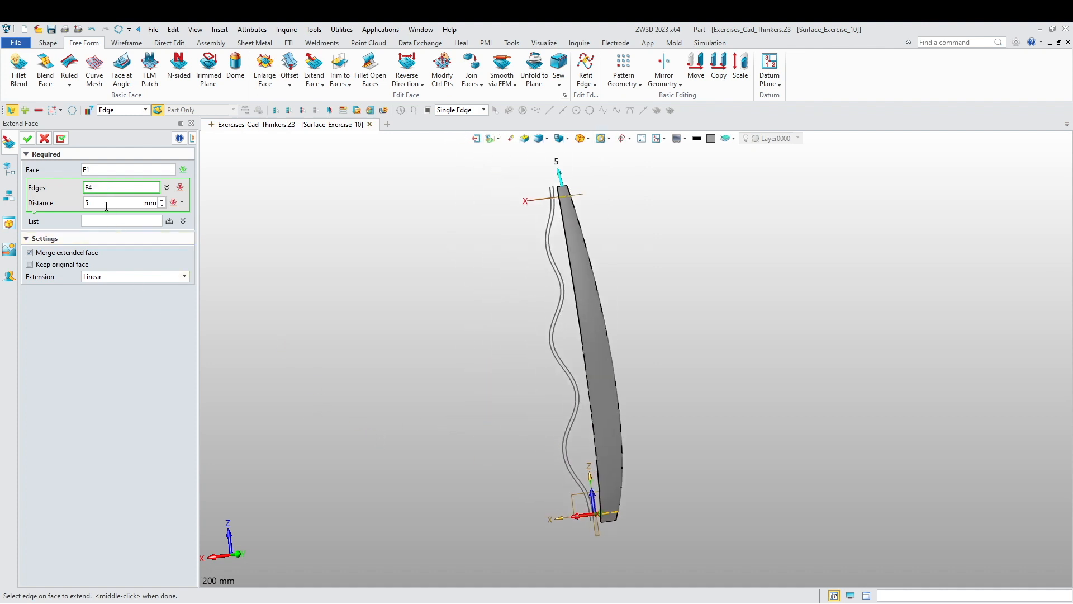
middle_click(57, 204)
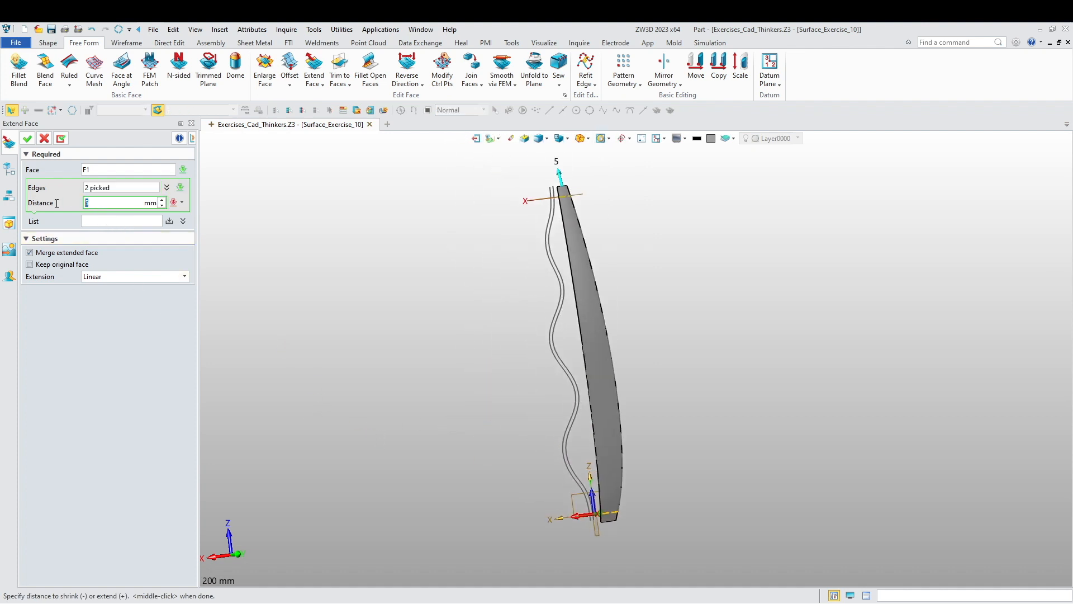
key(Return)
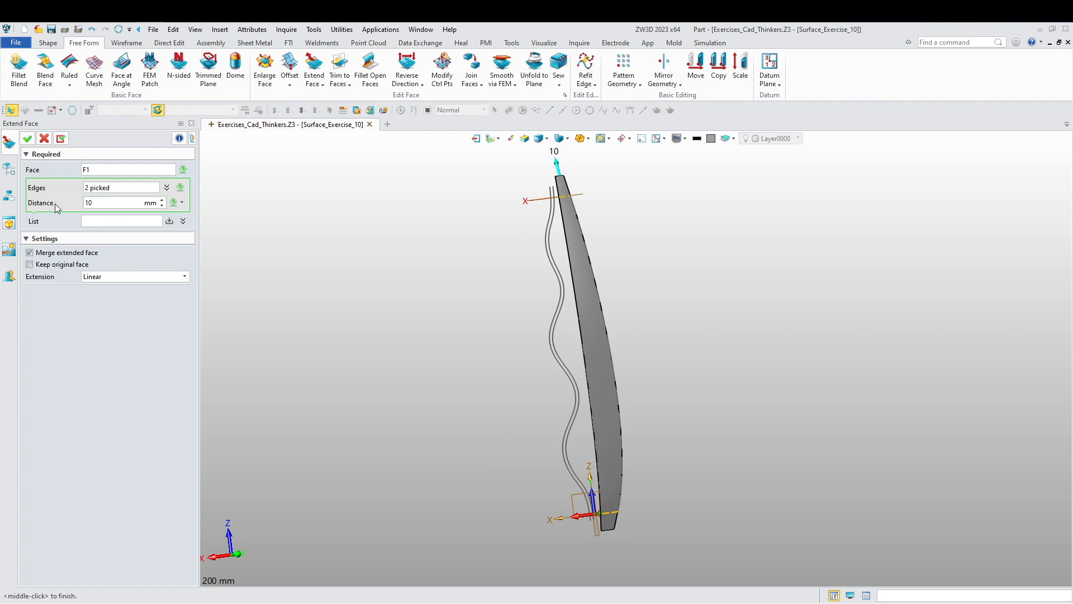
click(27, 139)
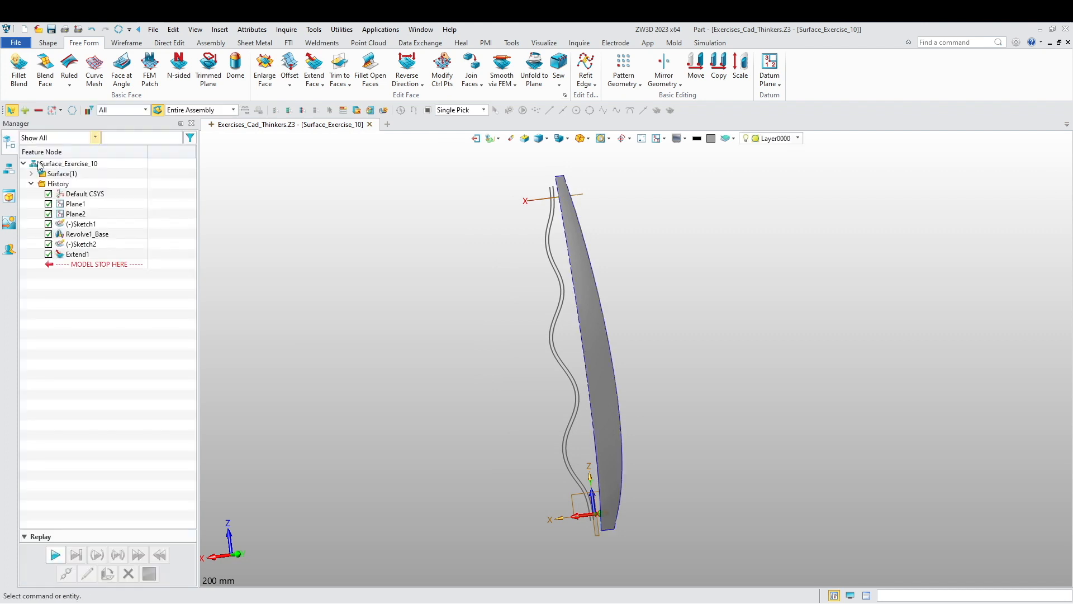
Project the sketch with the two wavy curves onto the extended strip face along a picked direction.
right_drag(251, 328, 271, 343)
middle_drag(288, 319, 297, 345)
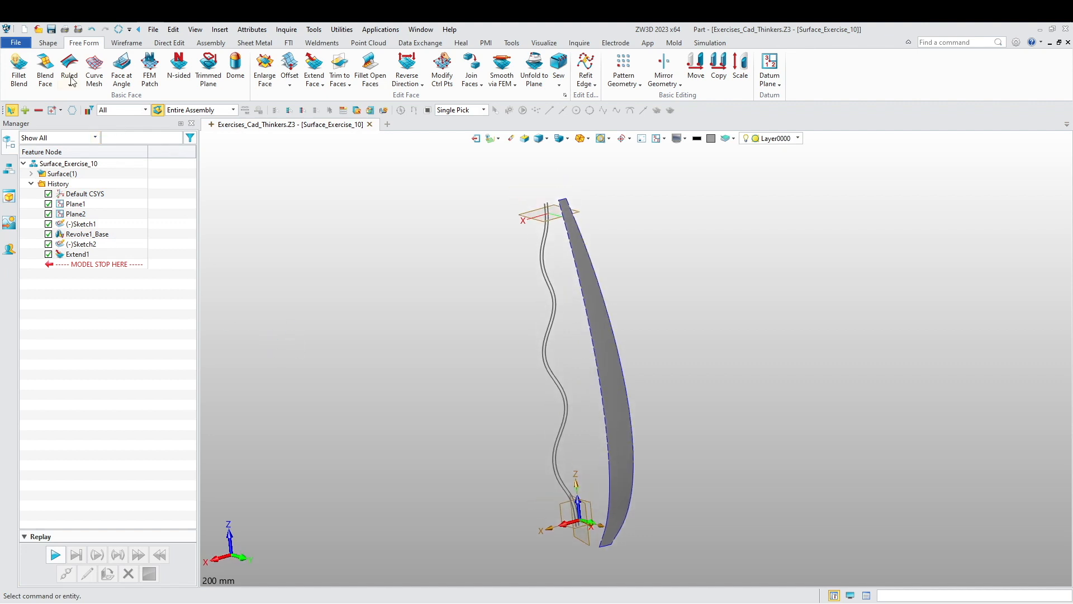
click(49, 45)
click(127, 43)
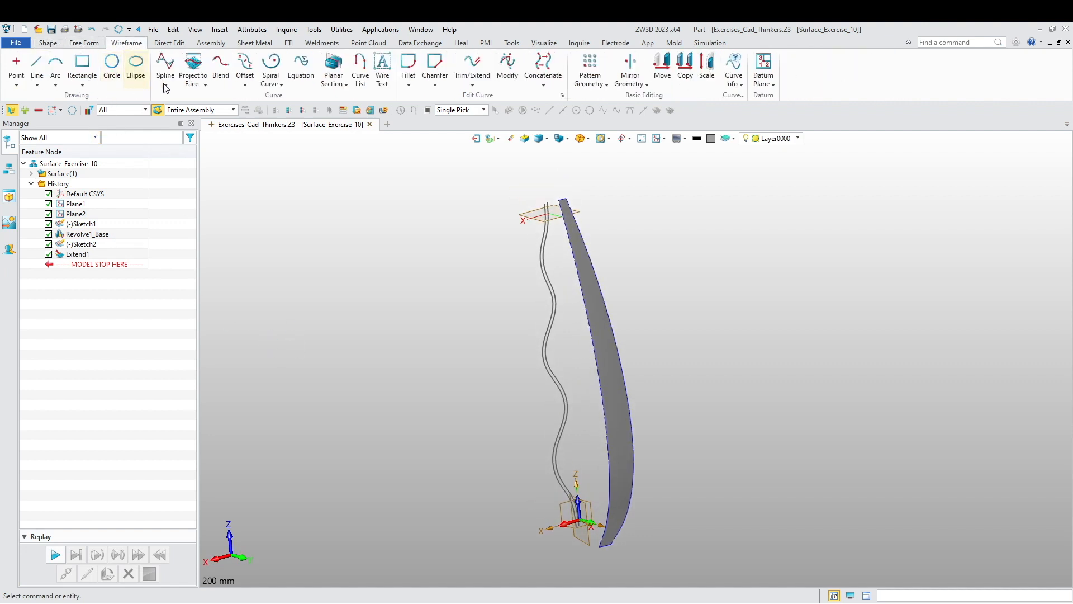
click(197, 89)
click(192, 66)
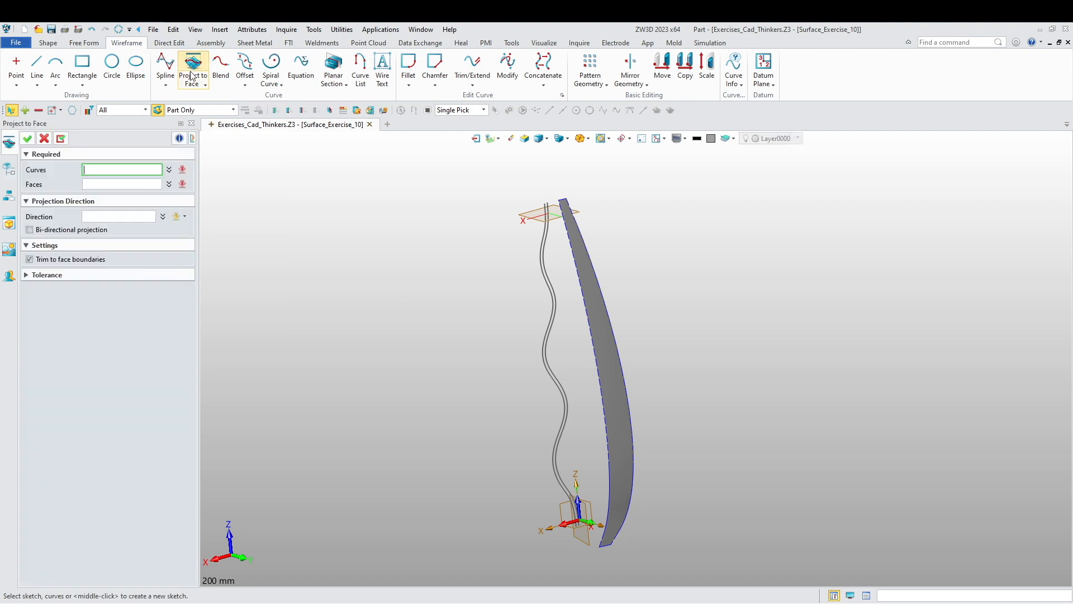
click(542, 275)
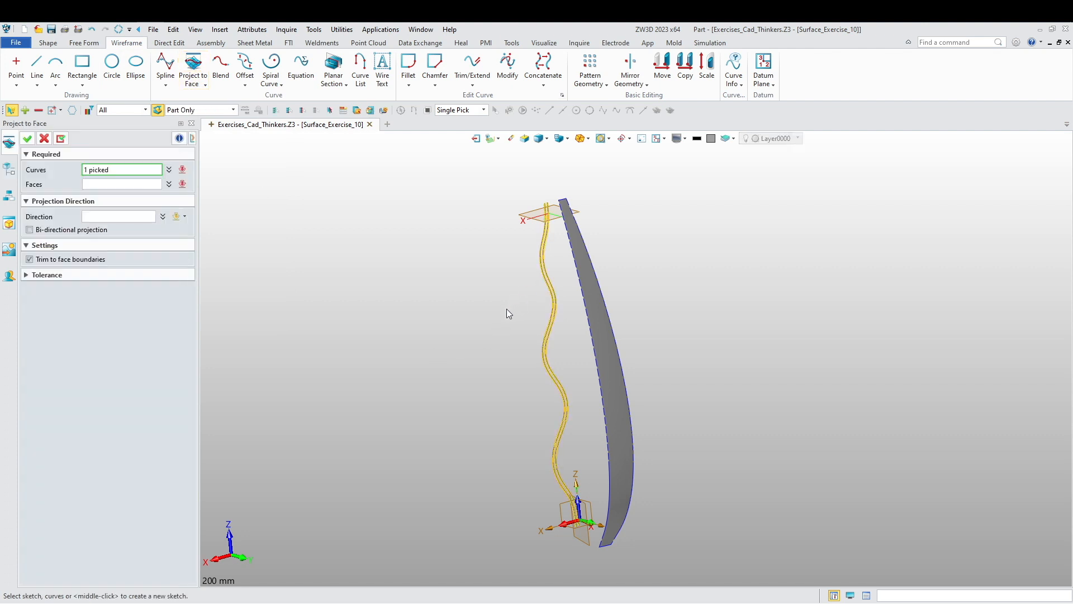
middle_click(423, 310)
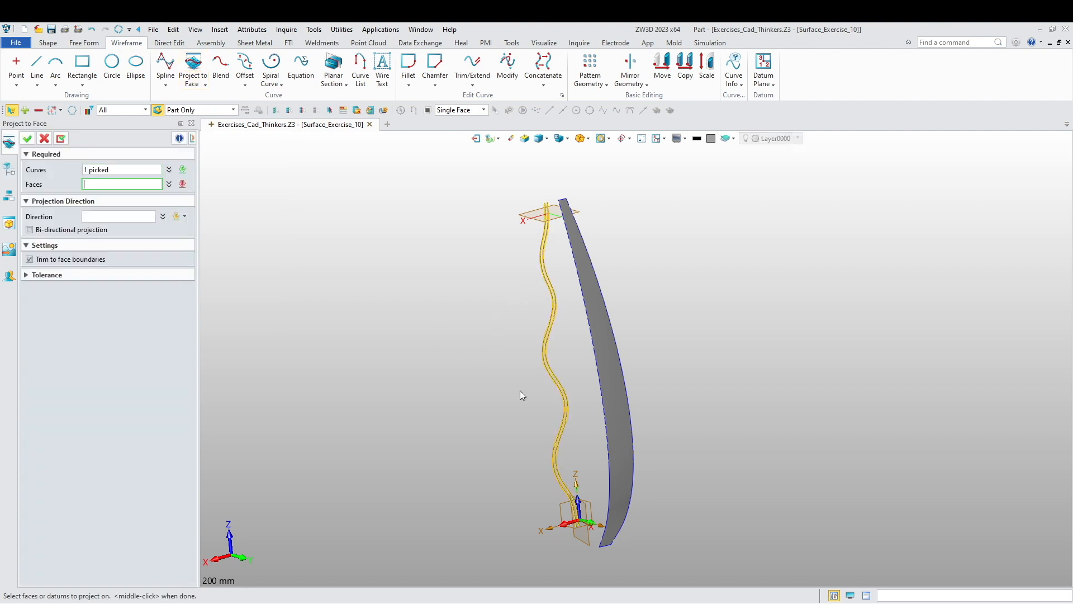
click(617, 355)
middle_click(345, 472)
right_drag(345, 472, 503, 550)
click(541, 499)
right_drag(437, 499, 342, 420)
click(28, 140)
Examine where the projected wavy curves end relative to the upper edge of the strip.
right_drag(328, 306, 384, 460)
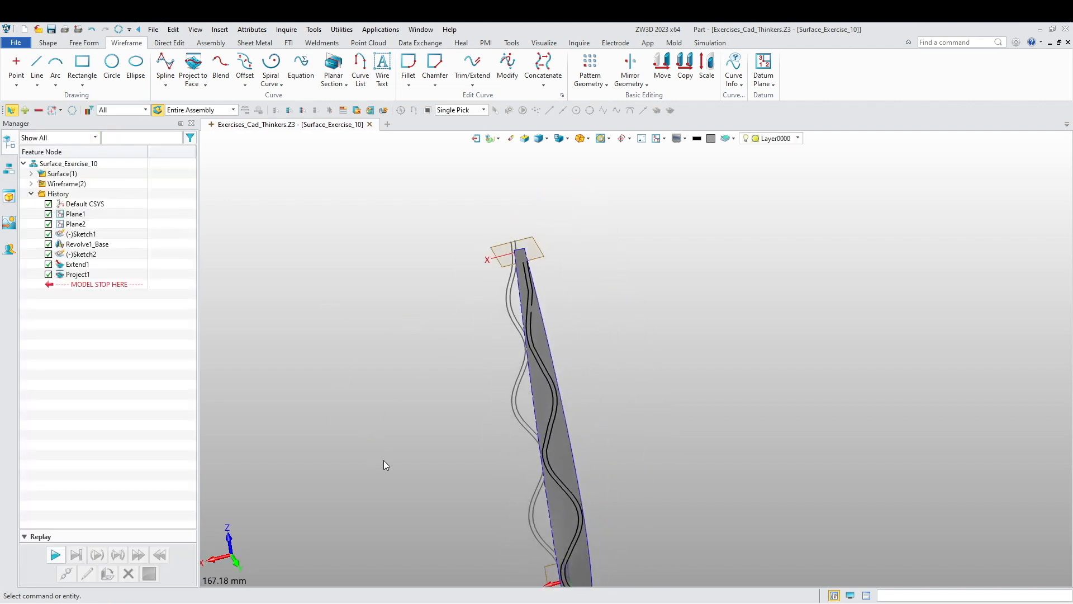
scroll(458, 283, up, 6)
middle_drag(409, 304, 193, 408)
scroll(391, 334, up, 1)
scroll(391, 334, up, 3)
middle_drag(338, 375, 420, 411)
scroll(462, 360, down, 2)
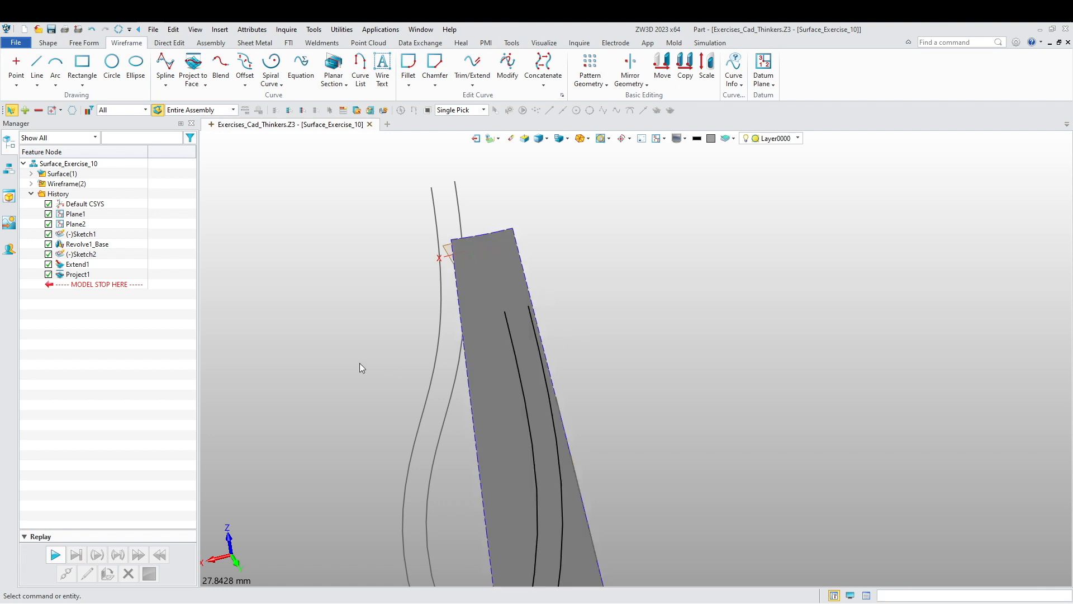
middle_drag(360, 363, 401, 358)
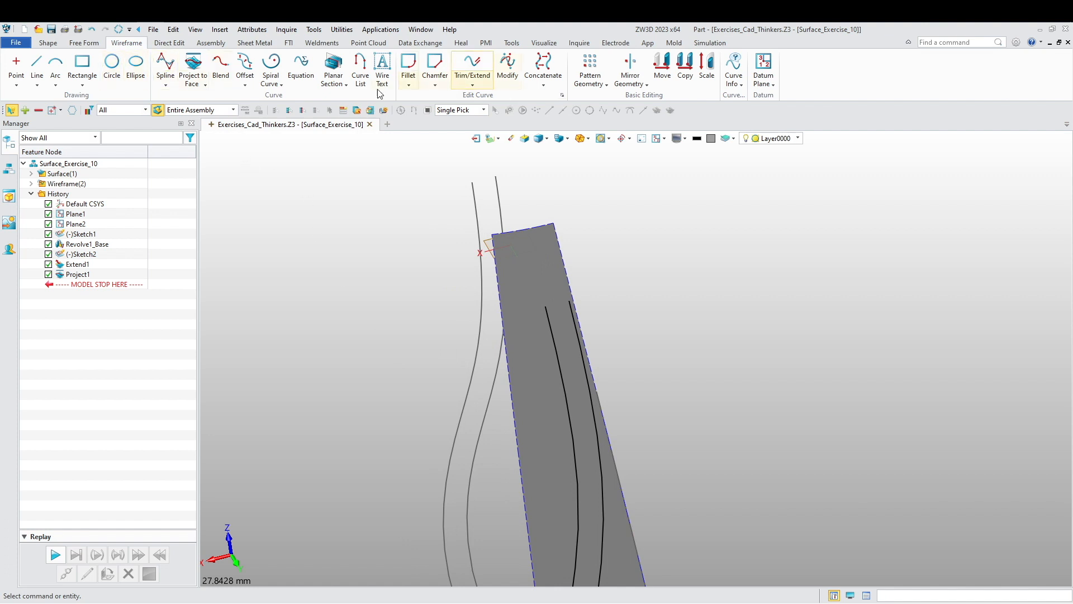
Extend both projected wavy curves linearly by 10 mm at both ends with Trim/Extend.
click(472, 86)
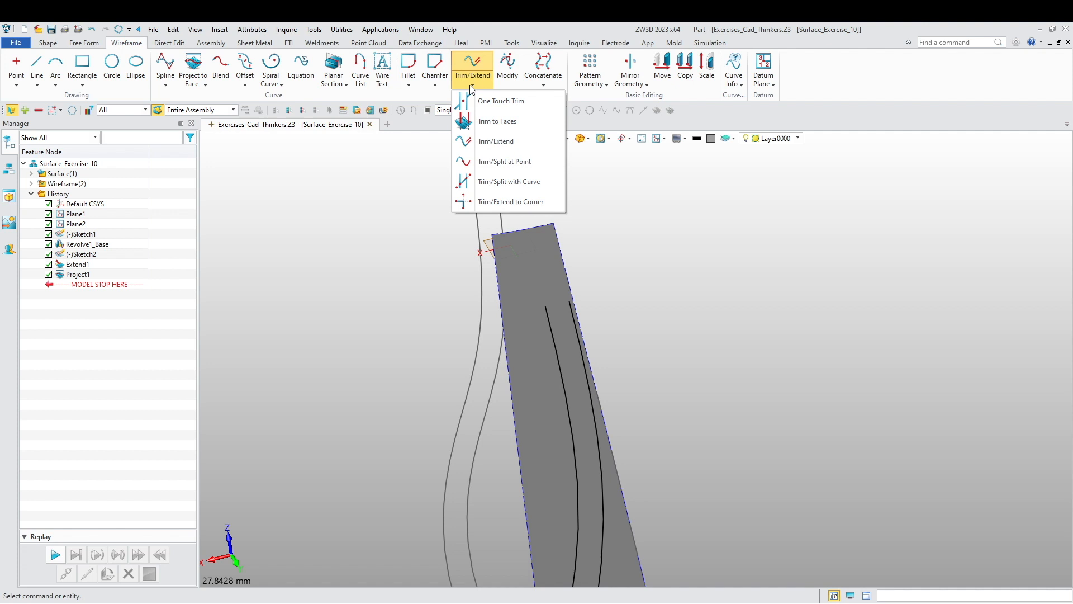
click(531, 140)
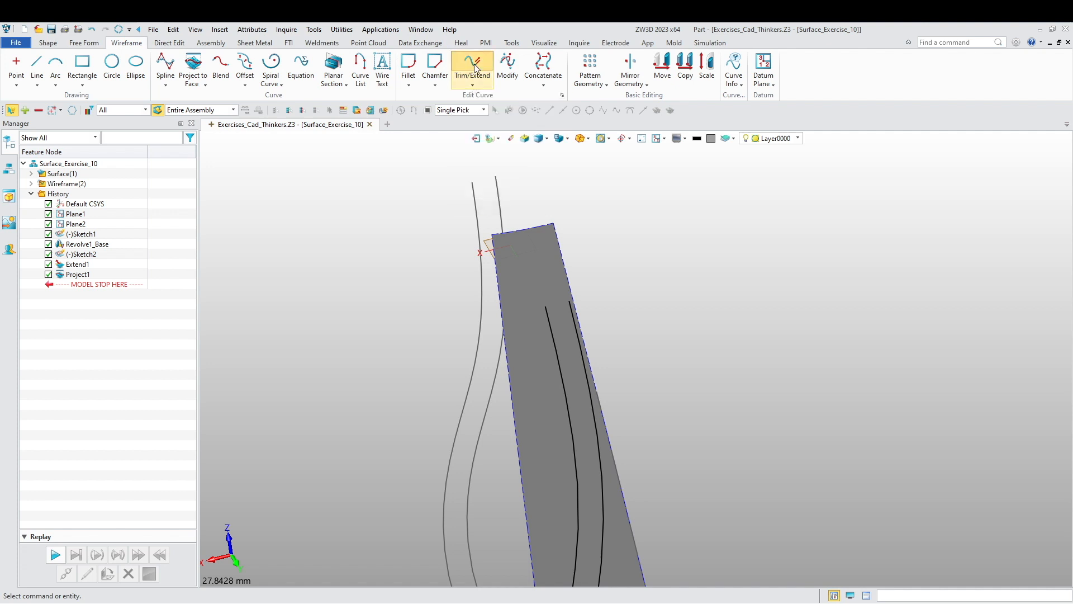
click(556, 355)
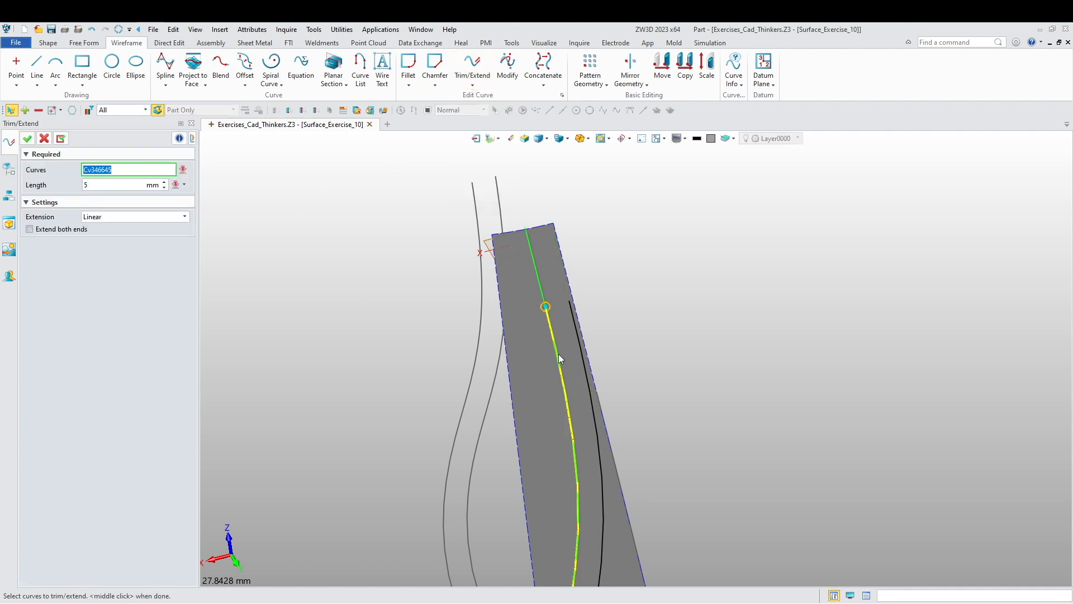
click(577, 347)
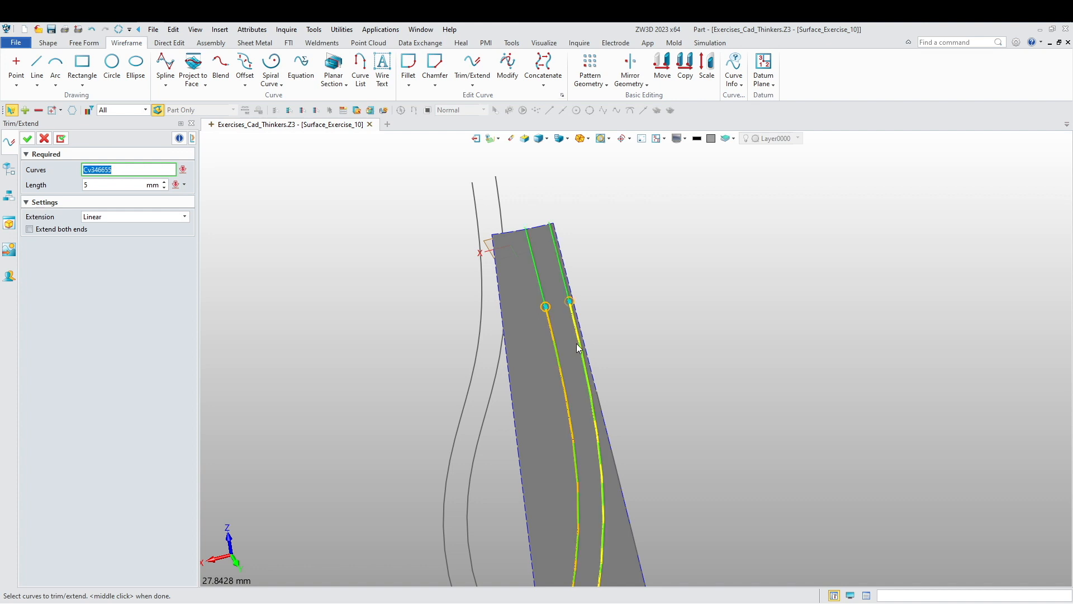
scroll(397, 320, down, 5)
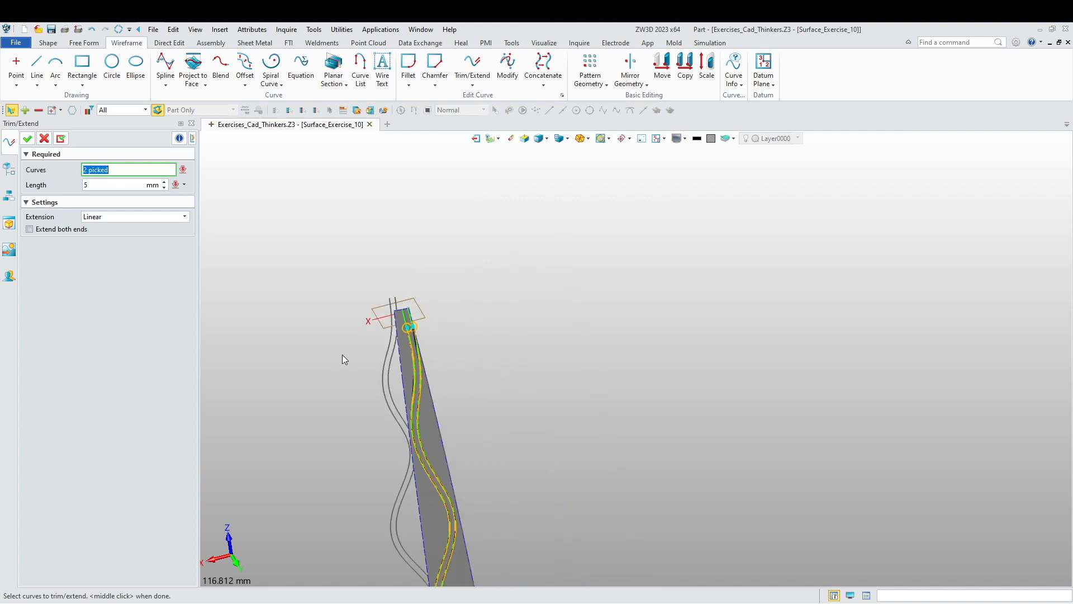
click(48, 232)
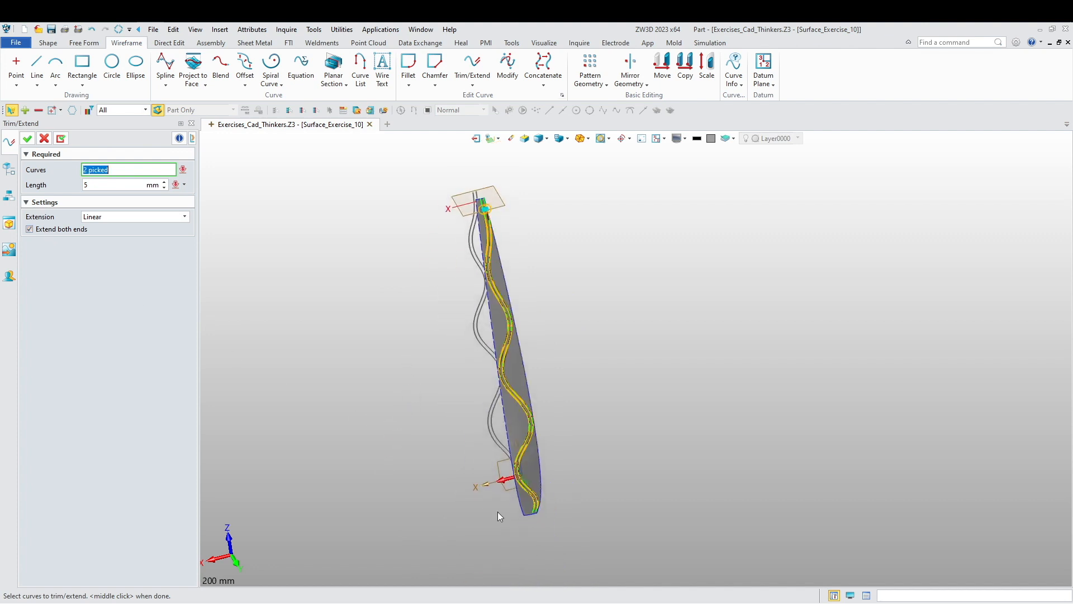
scroll(525, 522, up, 5)
scroll(581, 539, up, 1)
right_drag(606, 525, 605, 476)
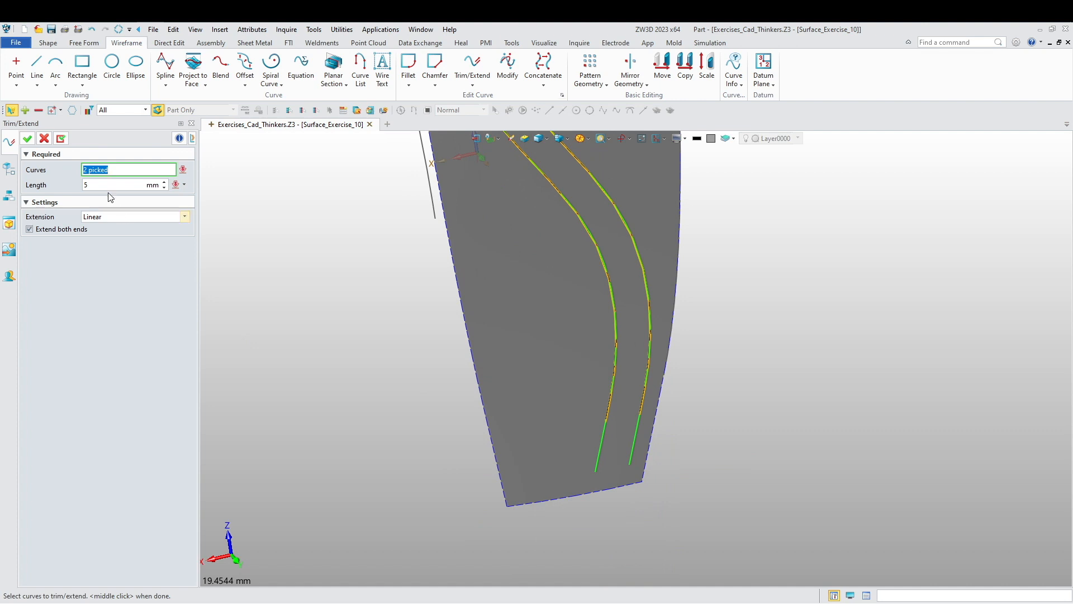
drag(105, 186, 67, 188)
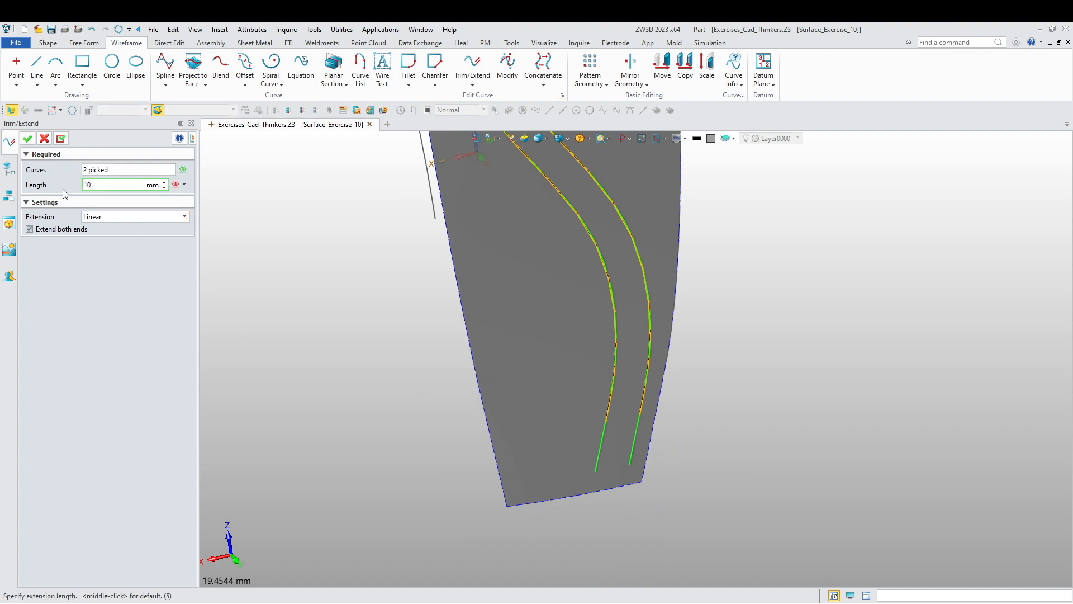
key(Return)
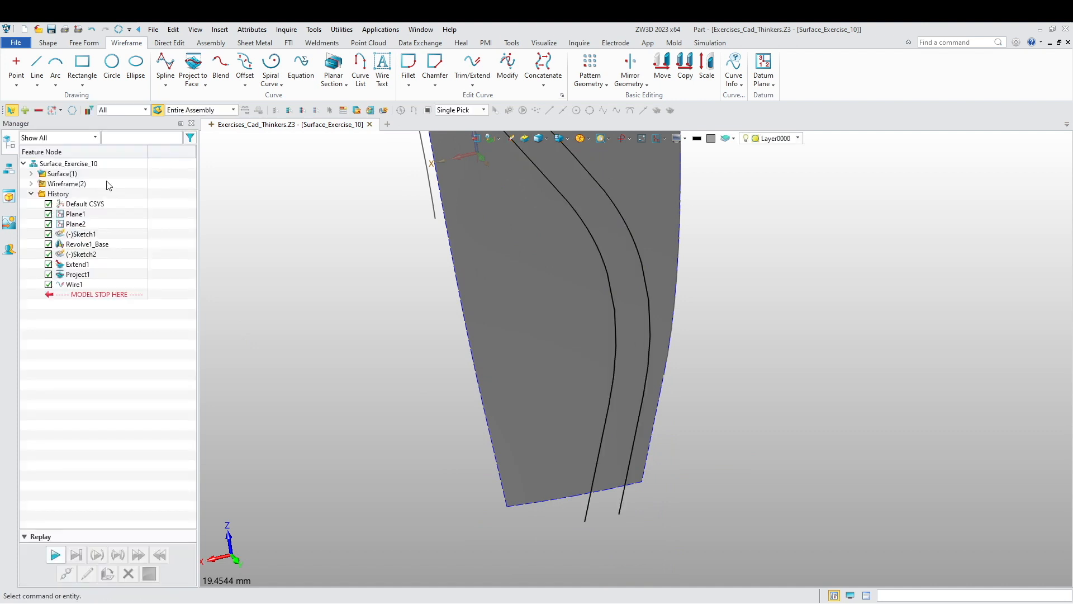
Examine whether the extended wavy curves cross the strip's upper and lower edges.
scroll(470, 365, down, 9)
middle_drag(388, 166, 504, 380)
scroll(504, 380, down, 2)
right_drag(505, 380, 580, 382)
scroll(522, 257, up, 19)
scroll(560, 252, down, 16)
scroll(582, 378, down, 6)
middle_drag(538, 423, 571, 378)
right_drag(572, 378, 598, 369)
scroll(598, 367, up, 6)
middle_drag(505, 357, 410, 414)
right_drag(410, 414, 490, 361)
scroll(490, 361, up, 2)
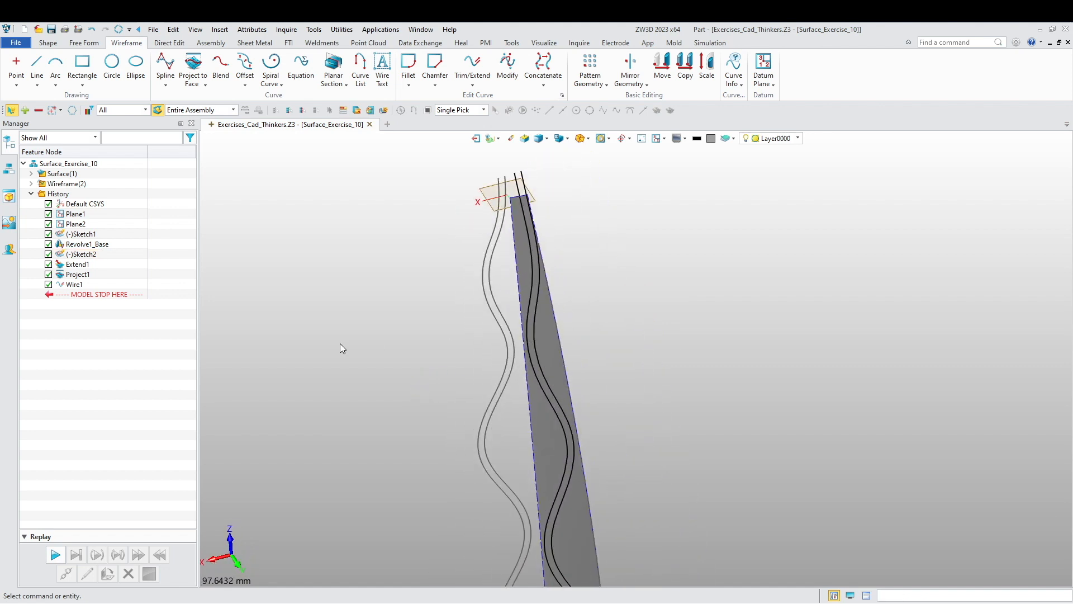
Split the revolved strip face with the two projected wavy curves using Split with Curves.
click(94, 45)
click(339, 84)
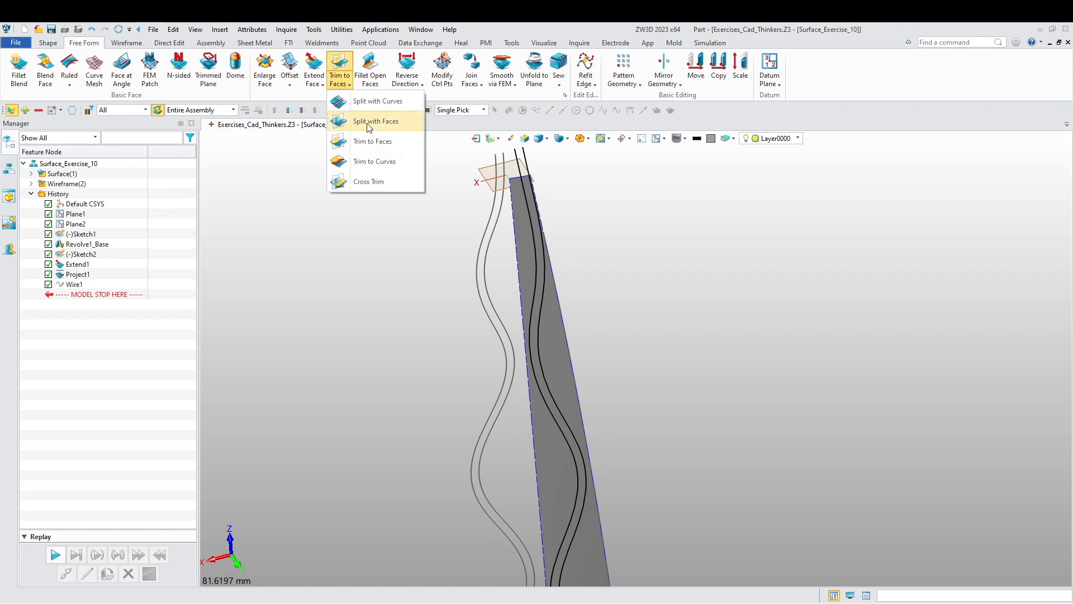
click(377, 101)
click(530, 256)
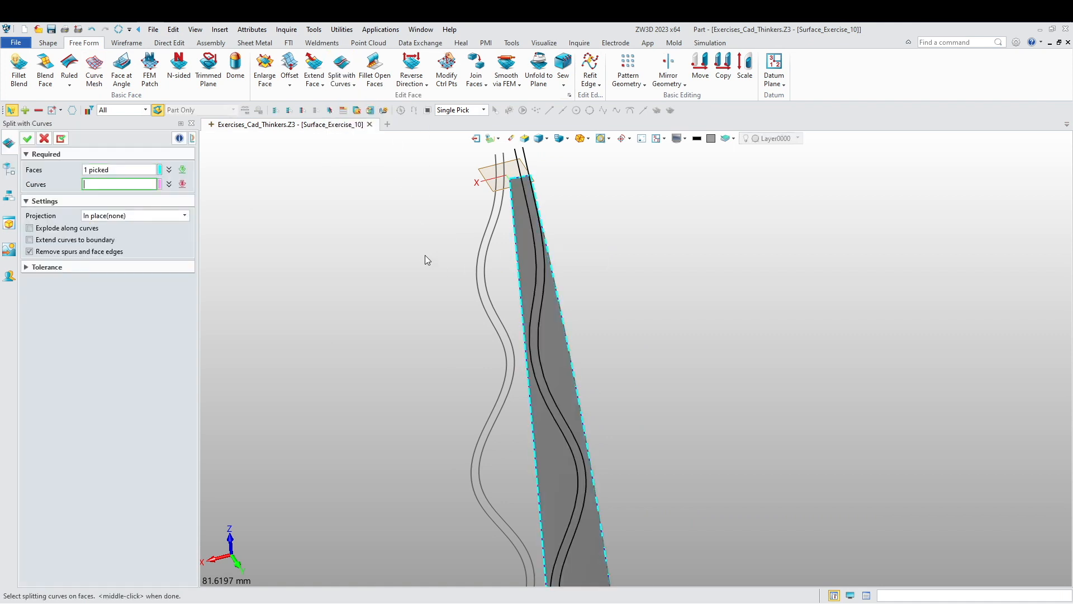
click(543, 301)
click(534, 304)
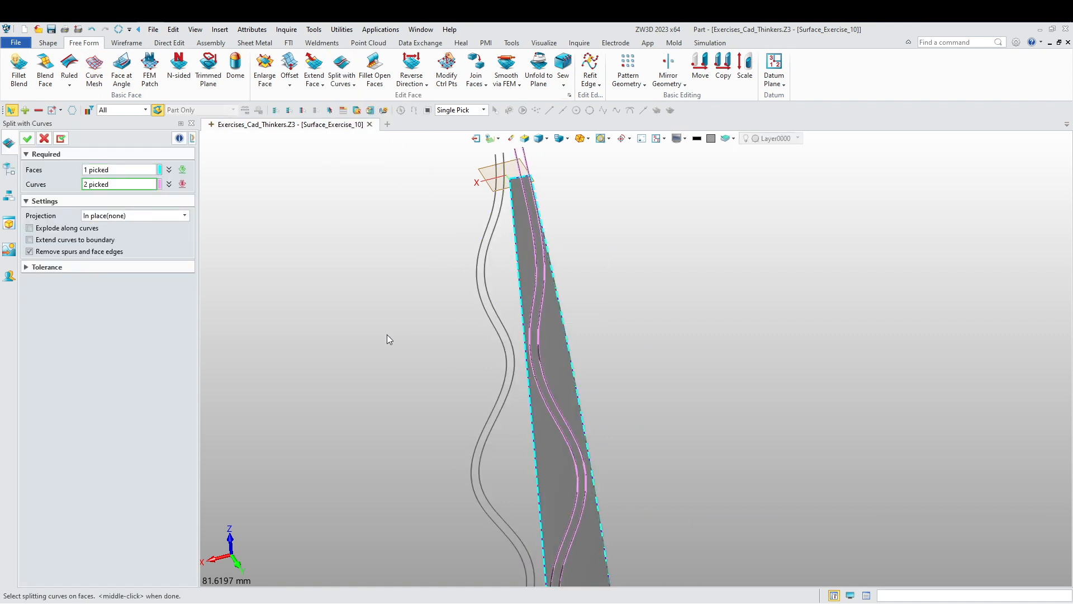
middle_drag(335, 352, 356, 374)
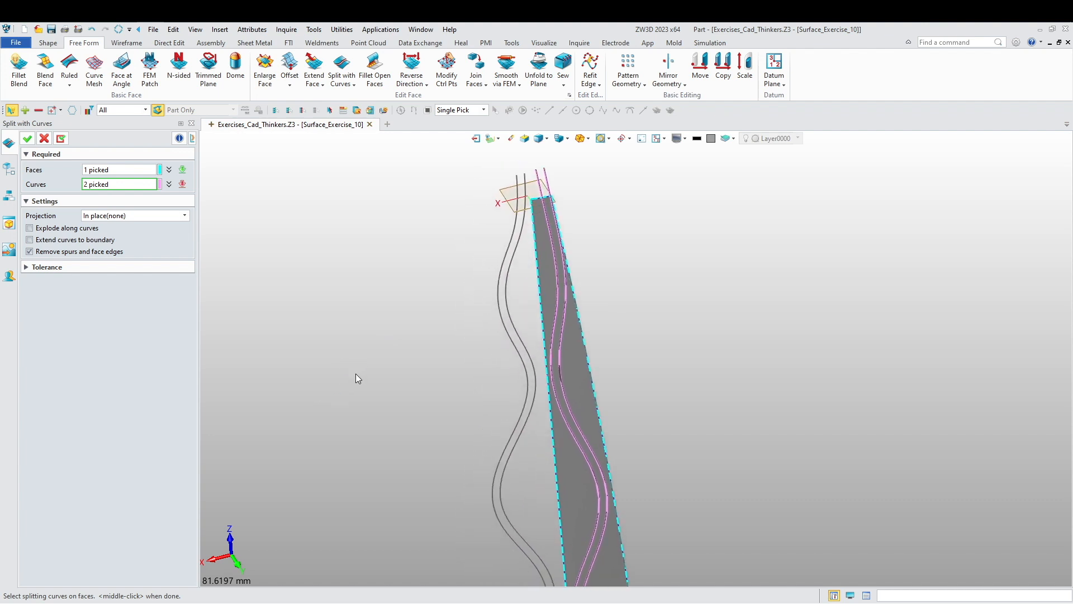
click(28, 140)
middle_drag(374, 323, 316, 309)
scroll(313, 308, down, 4)
middle_drag(317, 395, 356, 376)
scroll(360, 375, up, 2)
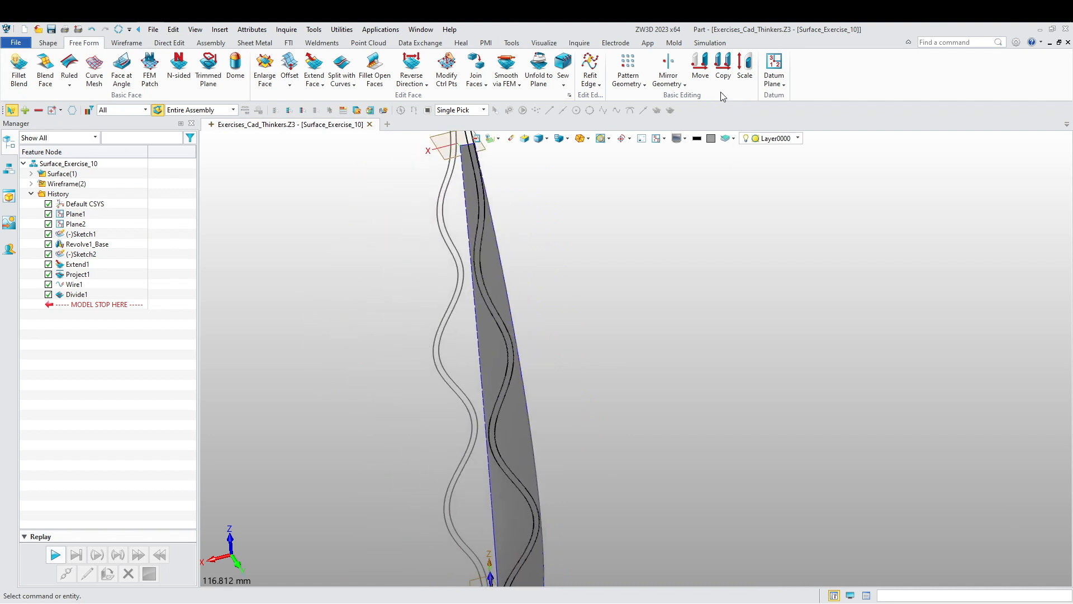
click(668, 64)
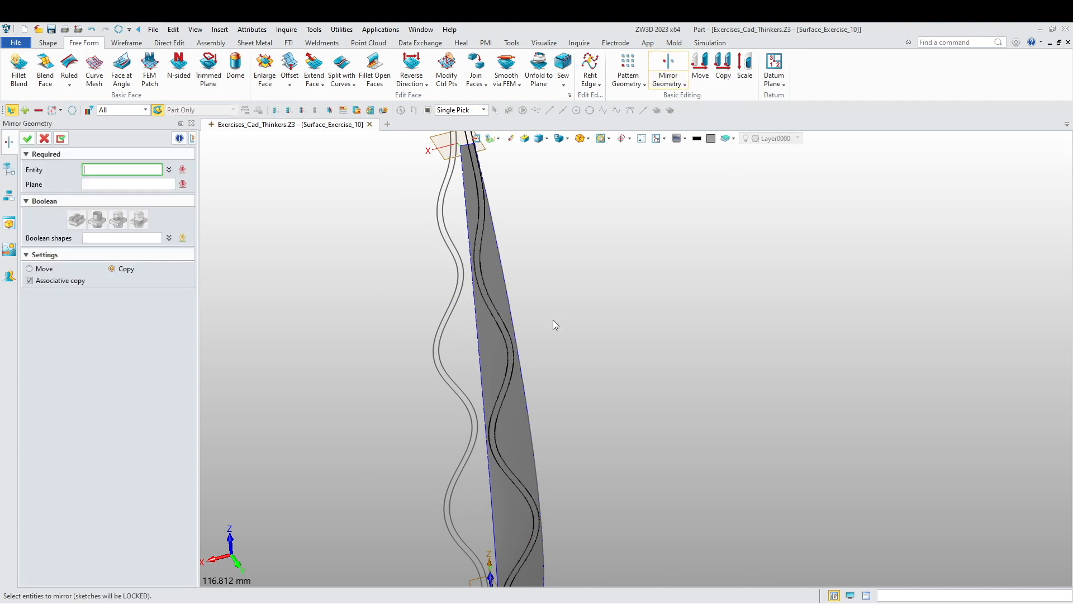
scroll(507, 337, up, 3)
click(521, 306)
click(519, 294)
scroll(520, 294, up, 4)
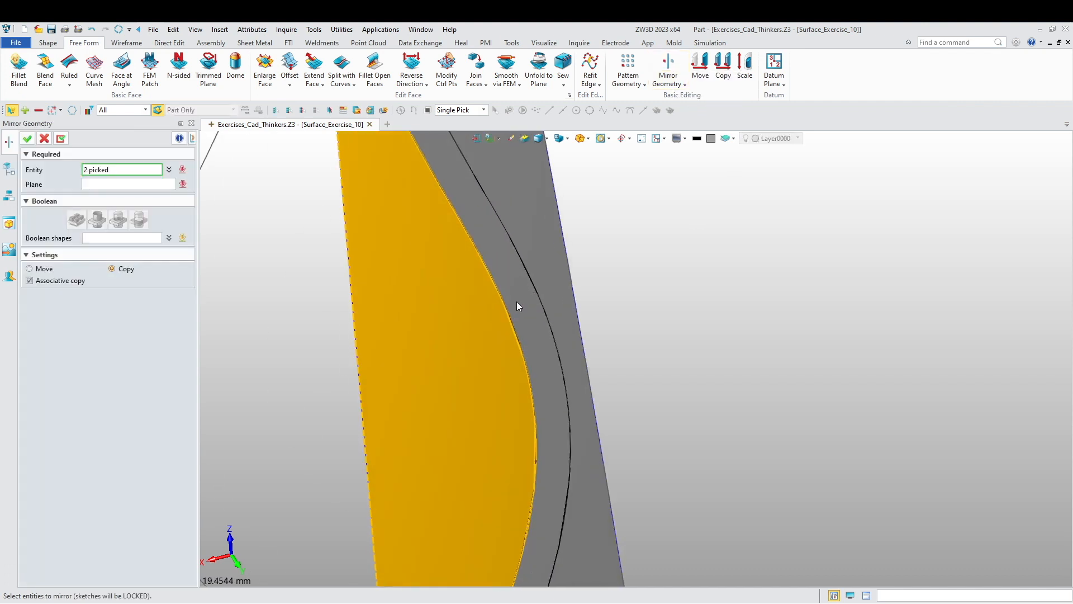
key(Escape)
Mirror the three faces of the split strip about Plane2 as an associative copy.
click(668, 65)
click(530, 219)
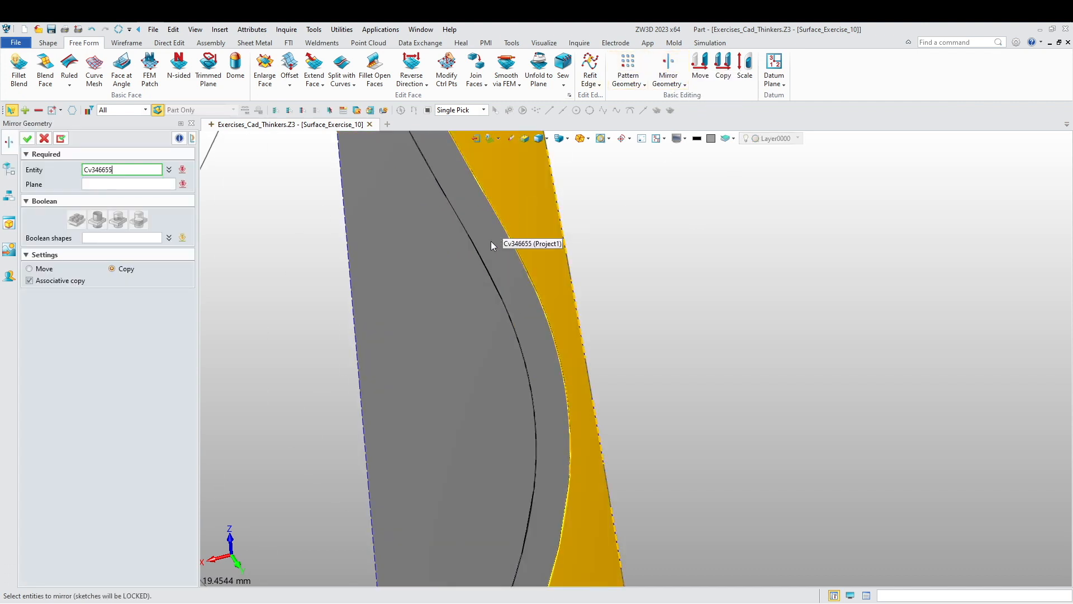
click(443, 280)
scroll(444, 279, down, 8)
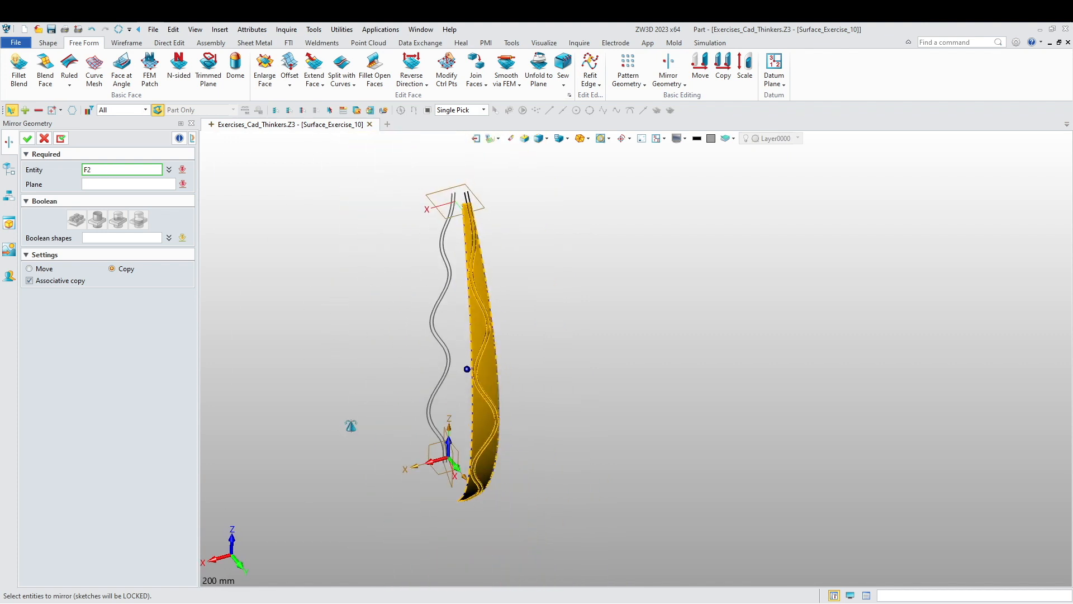
middle_click(312, 360)
scroll(418, 489, up, 3)
click(471, 432)
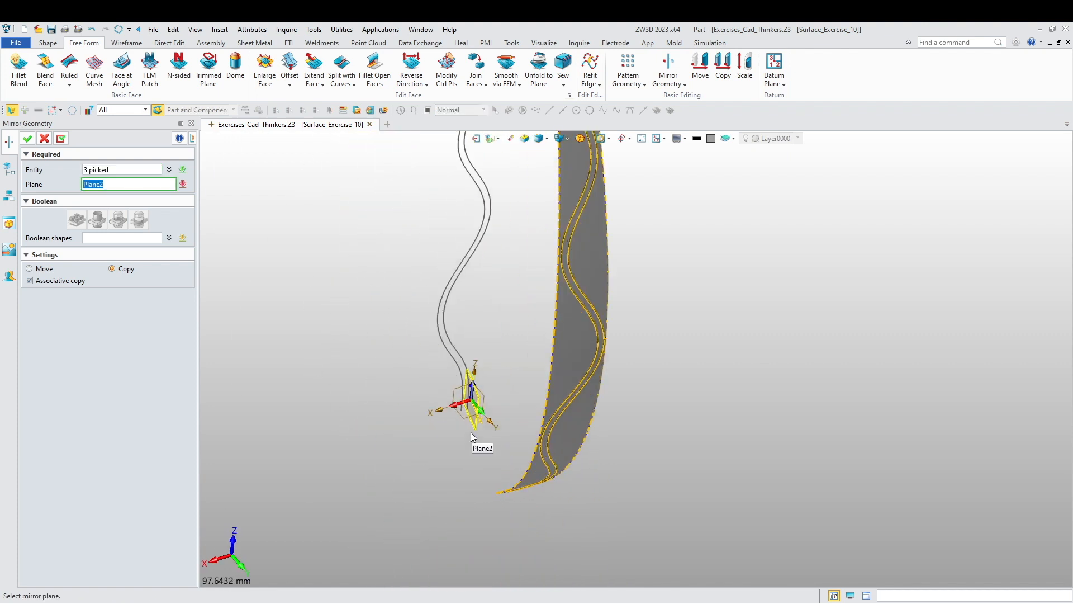
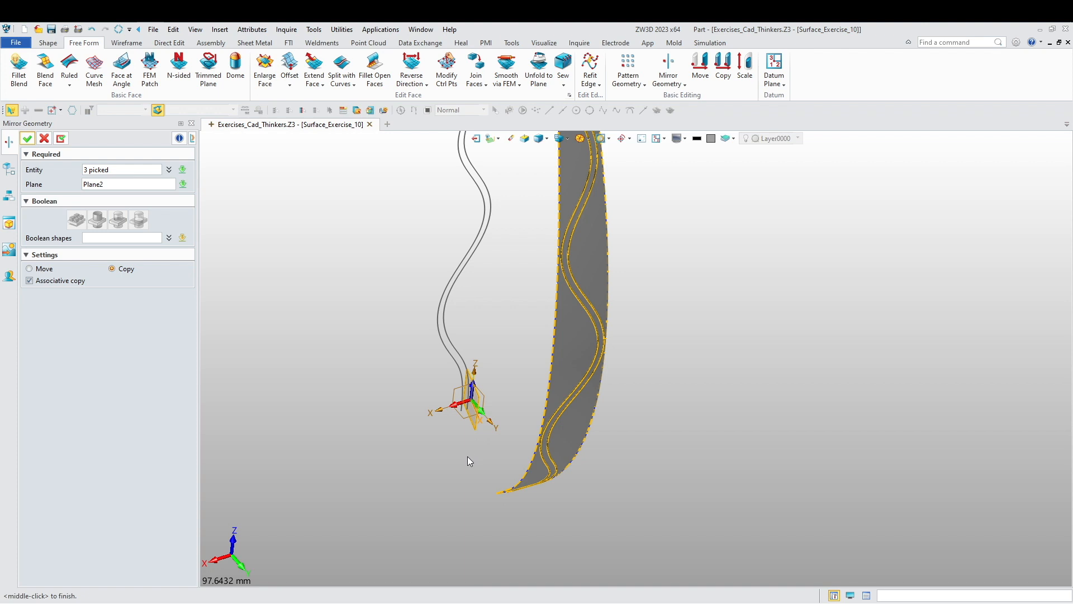
click(29, 139)
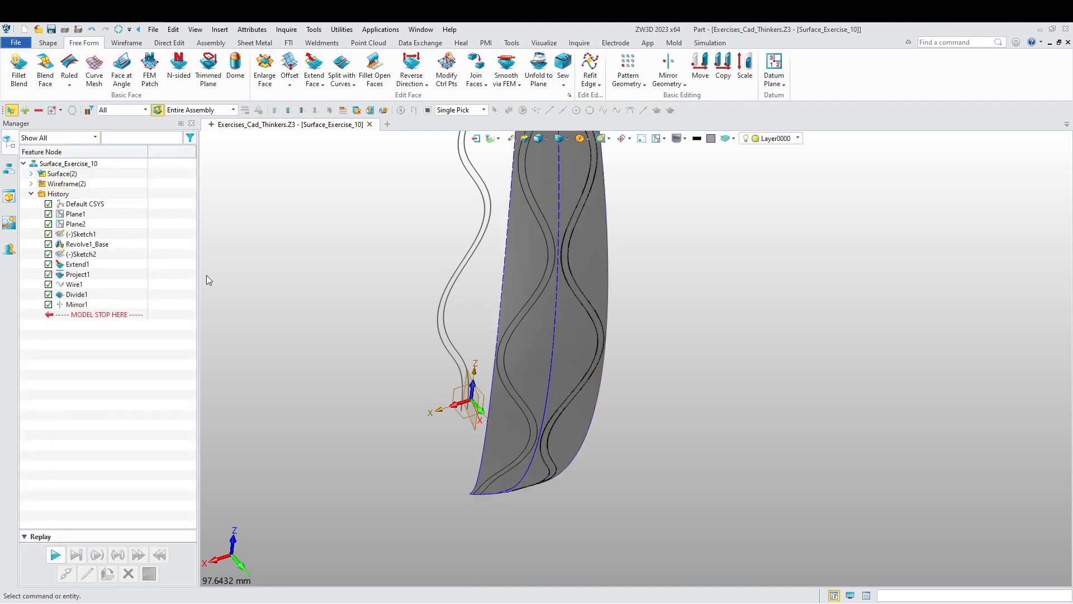
Mirror the three faces of the original split strip about the default YZ plane as an associative copy.
click(668, 64)
click(559, 380)
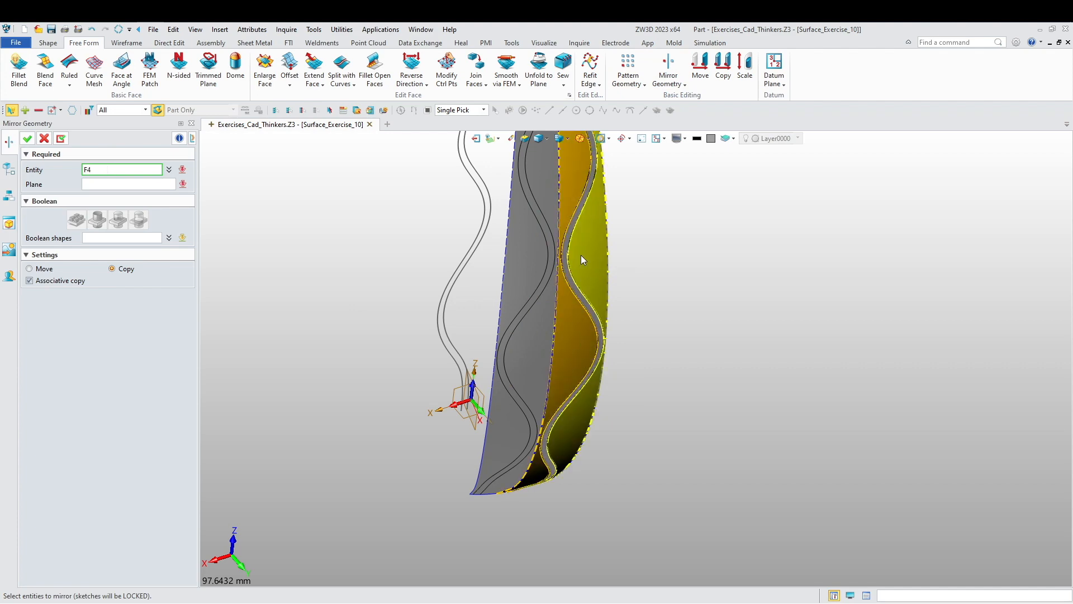
click(581, 255)
scroll(573, 294, up, 8)
click(590, 272)
scroll(578, 300, down, 7)
scroll(578, 299, down, 6)
right_drag(651, 347, 612, 375)
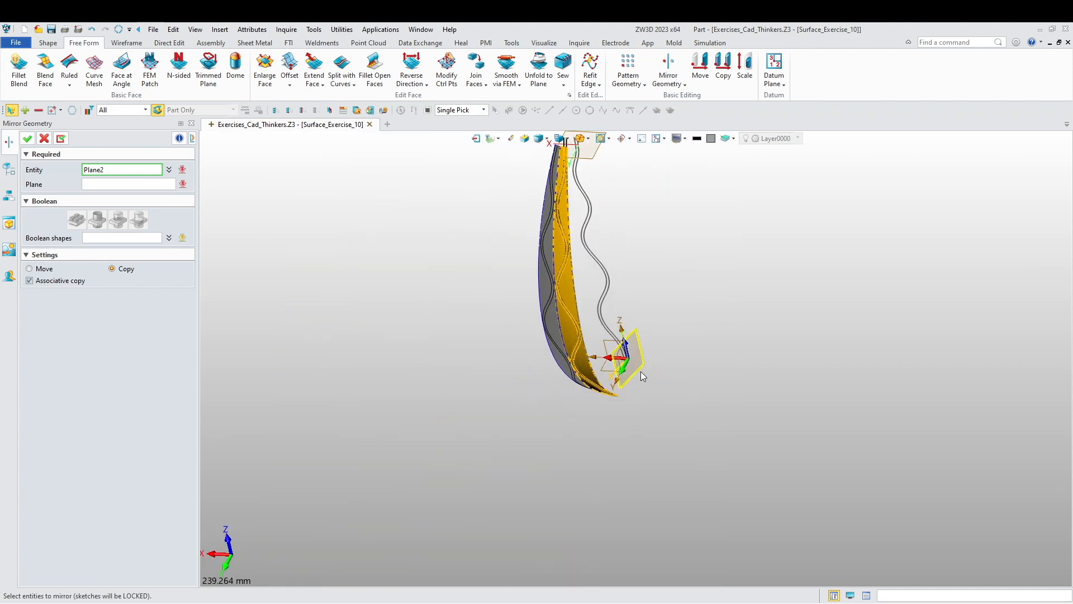
scroll(622, 371, up, 8)
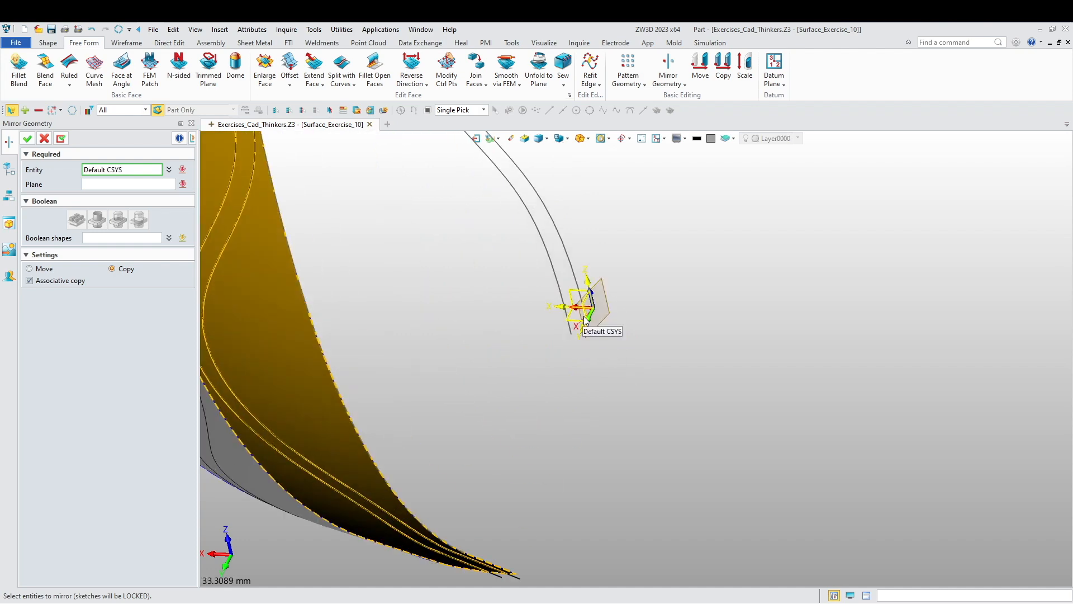
click(587, 316)
right_drag(562, 379, 644, 379)
middle_click(629, 374)
scroll(628, 373, down, 5)
middle_drag(571, 403, 731, 400)
scroll(347, 514, up, 3)
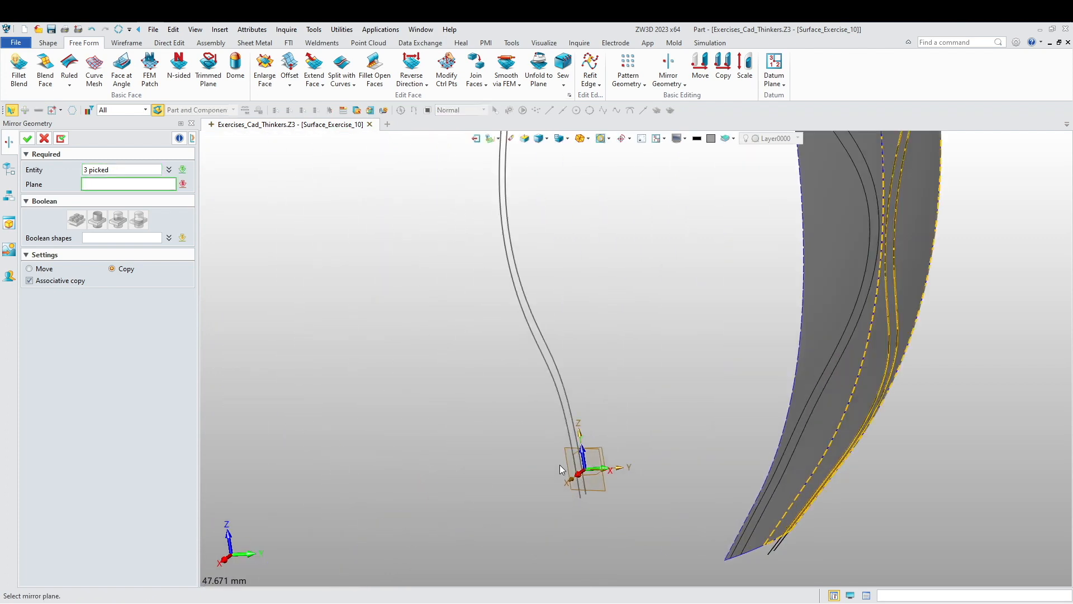
click(609, 462)
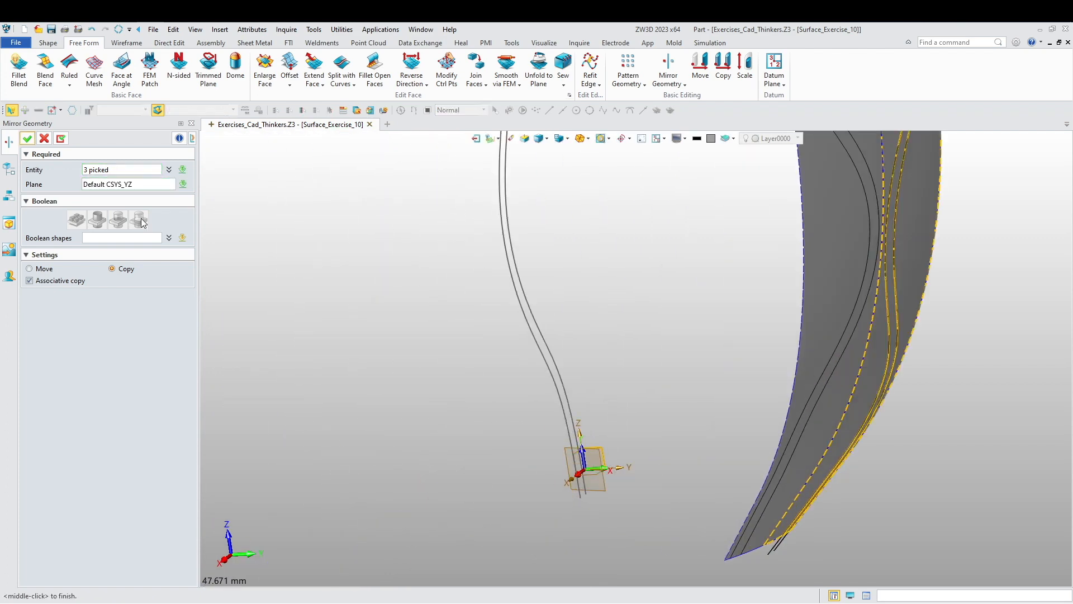
click(27, 138)
Erase the faces on both sides of the narrow wavy bands, keeping the three bands.
right_drag(536, 336, 558, 365)
middle_drag(527, 266, 497, 429)
right_drag(496, 430, 490, 391)
scroll(499, 283, up, 3)
middle_drag(499, 283, 384, 387)
scroll(383, 325, up, 1)
middle_drag(375, 329, 345, 338)
click(510, 139)
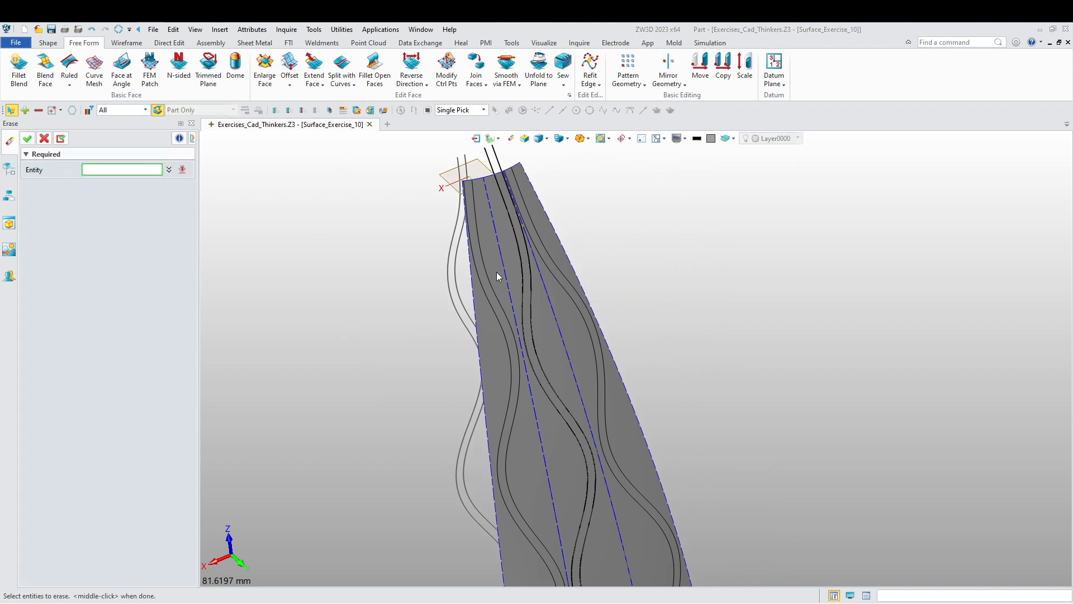
click(508, 258)
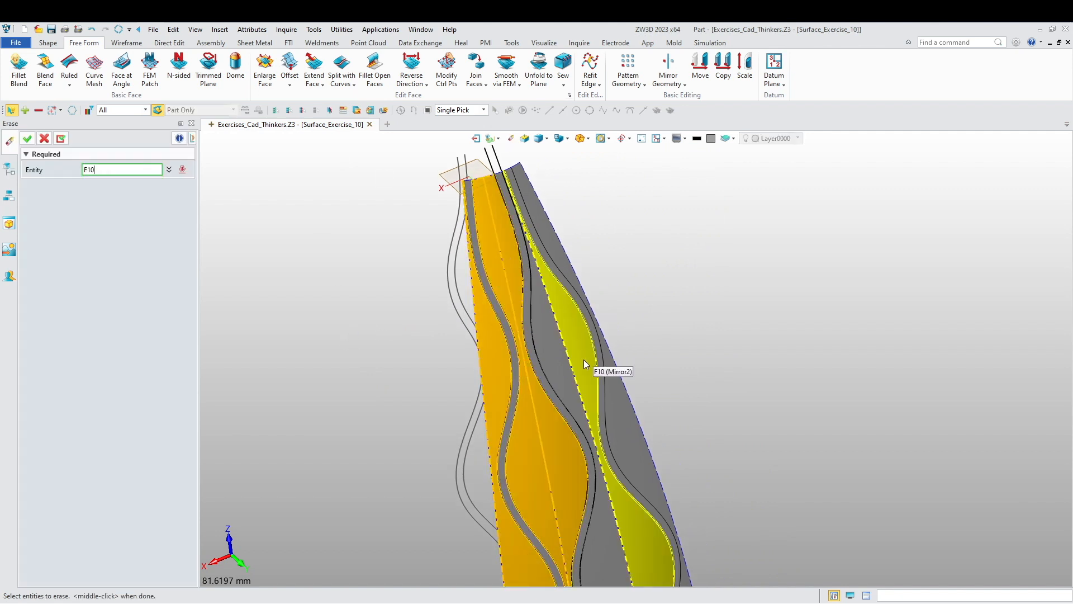
click(549, 350)
click(573, 331)
click(615, 397)
middle_click(688, 373)
Create one-sided Face at Angle surfaces, 10 mm at 0°, from both long edges of each of the three wavy bands.
scroll(697, 347, down, 4)
mouse_move(697, 349)
right_down()
mouse_move(714, 409)
mouse_move(751, 360)
mouse_move(721, 341)
right_up()
scroll(666, 276, up, 3)
middle_drag(483, 311, 418, 267)
right_drag(418, 267, 417, 300)
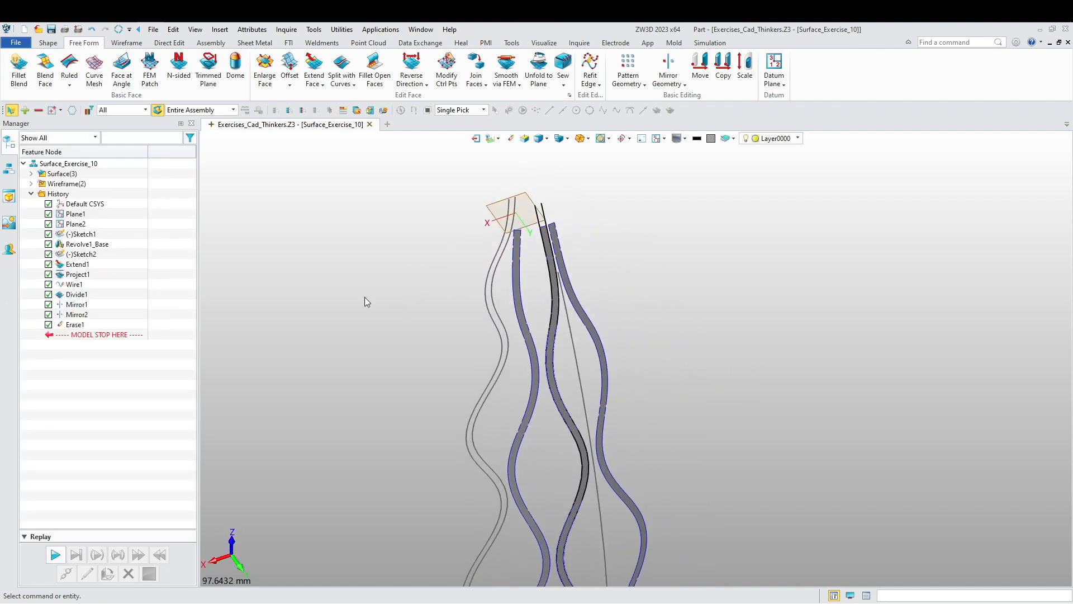
click(122, 79)
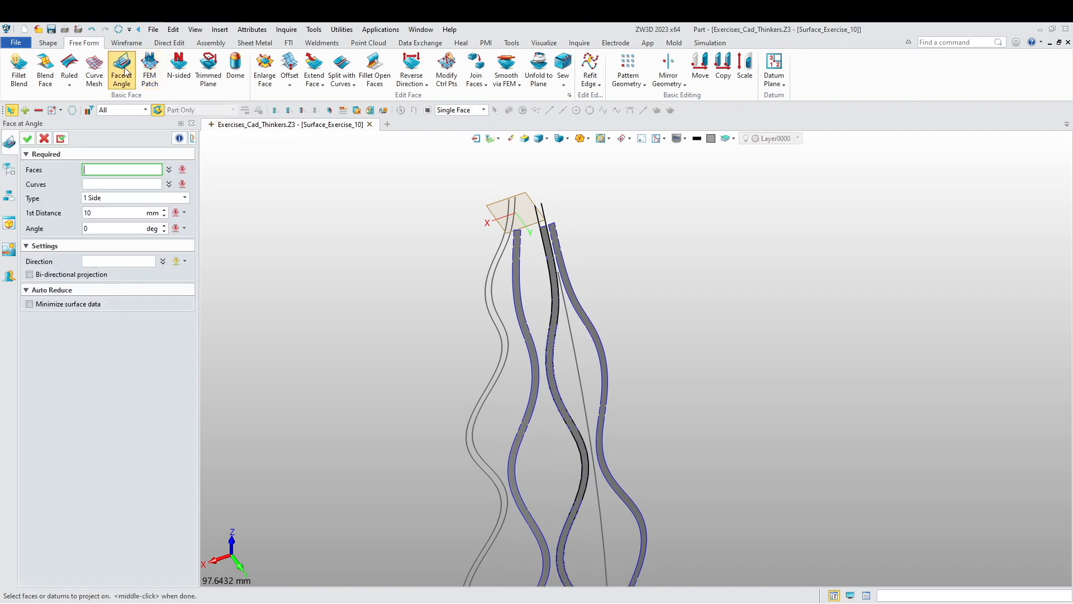
scroll(471, 293, up, 5)
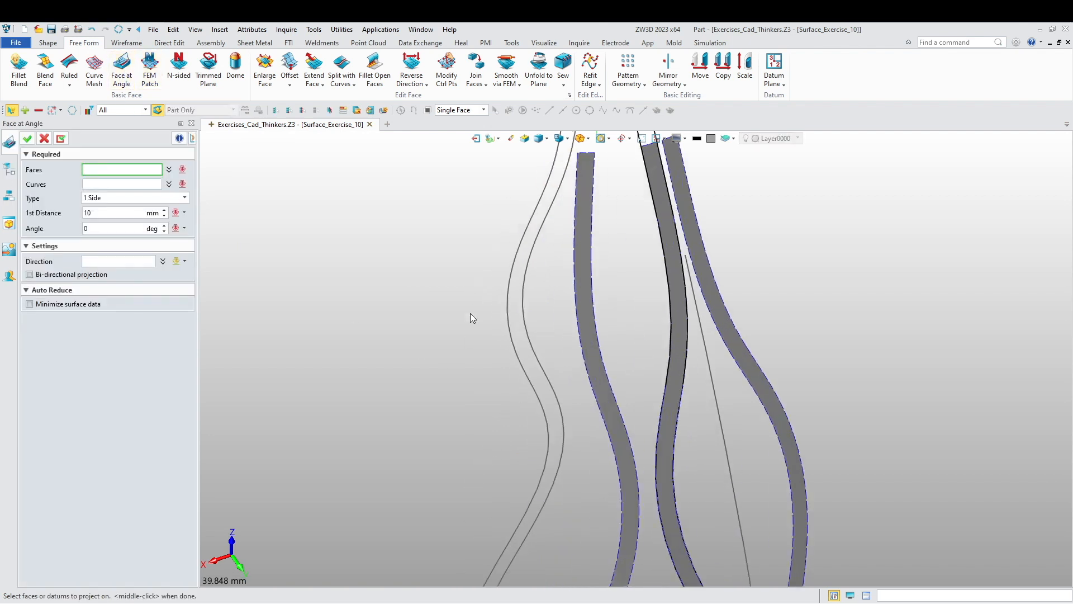
click(581, 248)
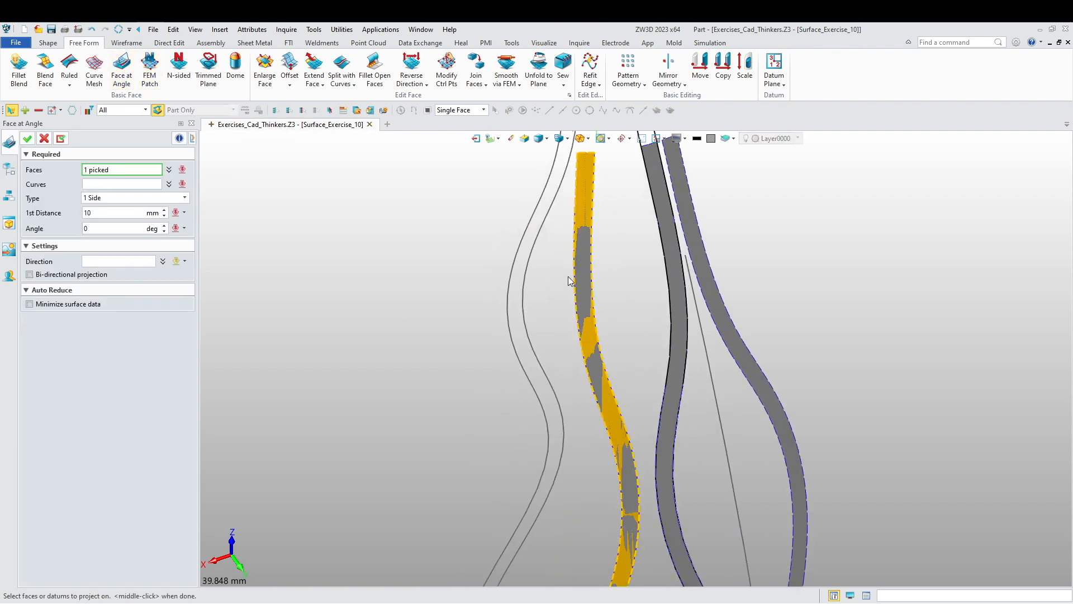
click(673, 250)
click(686, 237)
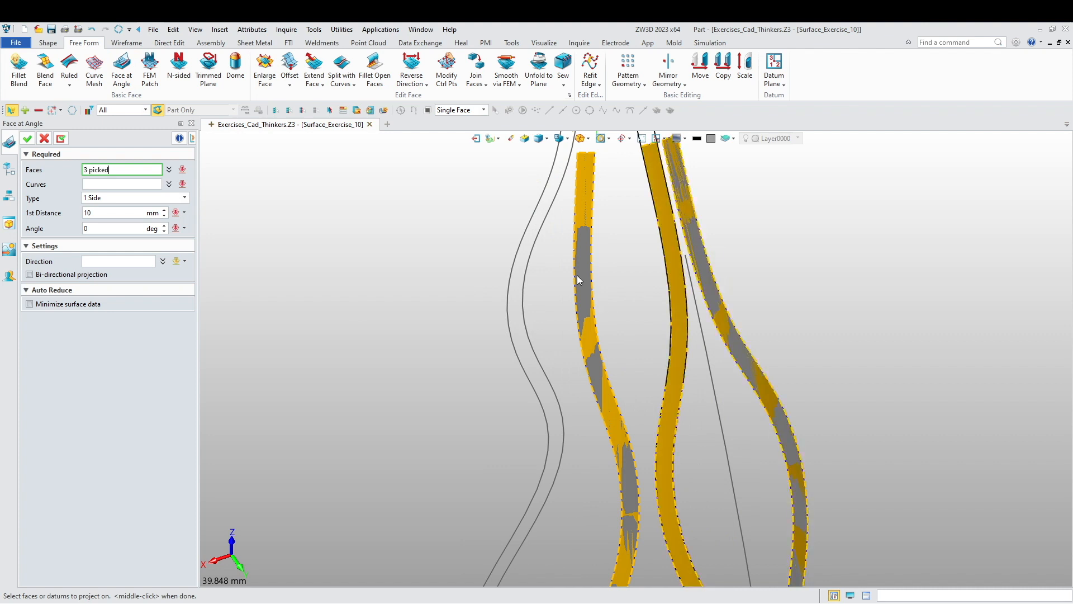
click(137, 185)
click(578, 228)
ctrl+click(576, 230)
right_drag(575, 231, 564, 283)
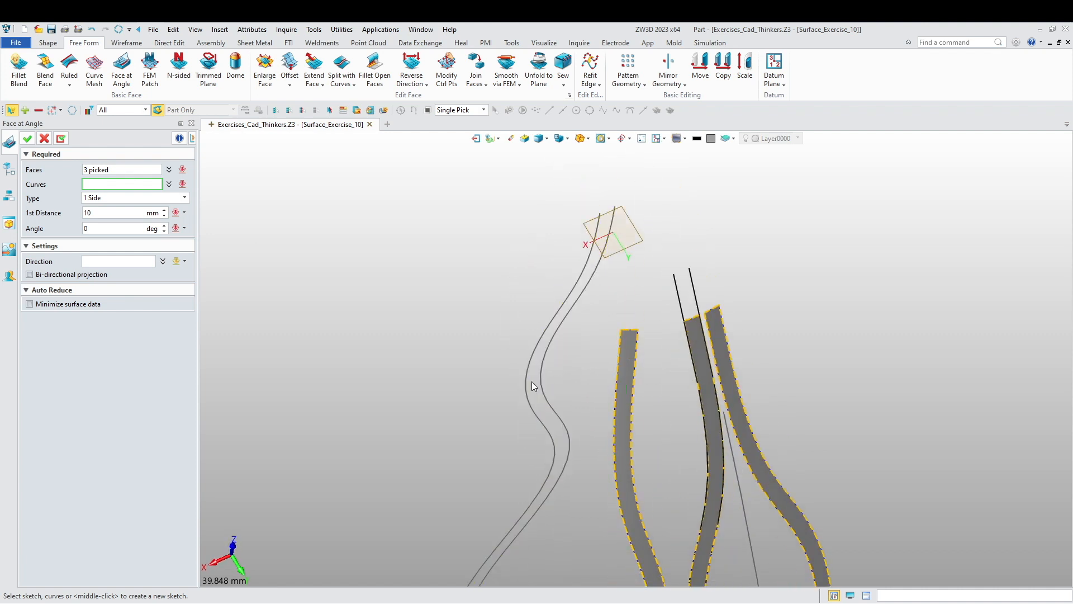
click(619, 382)
right_drag(617, 376, 650, 382)
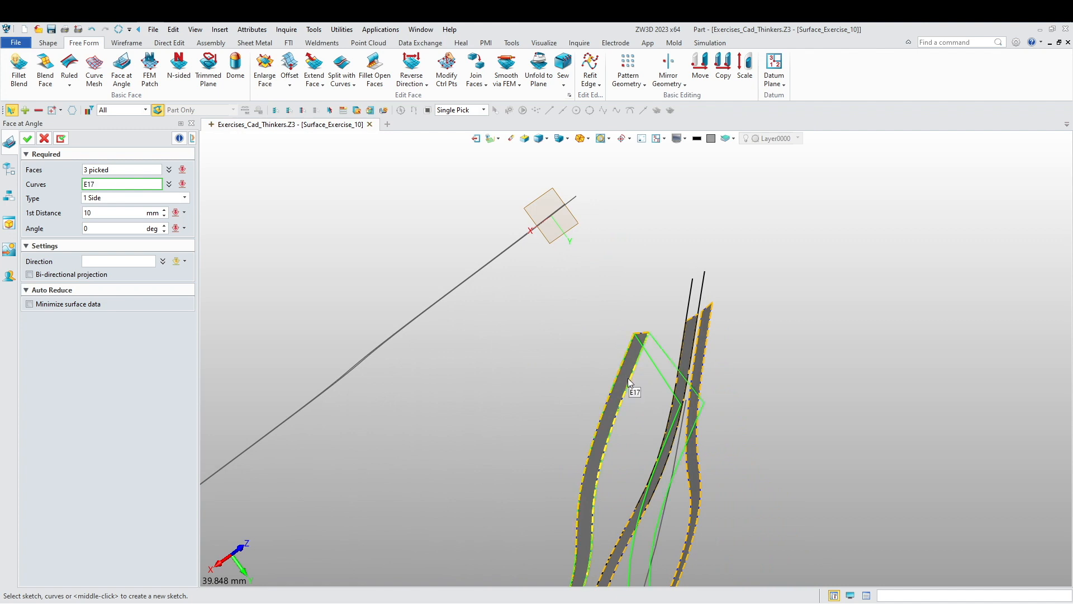
click(681, 346)
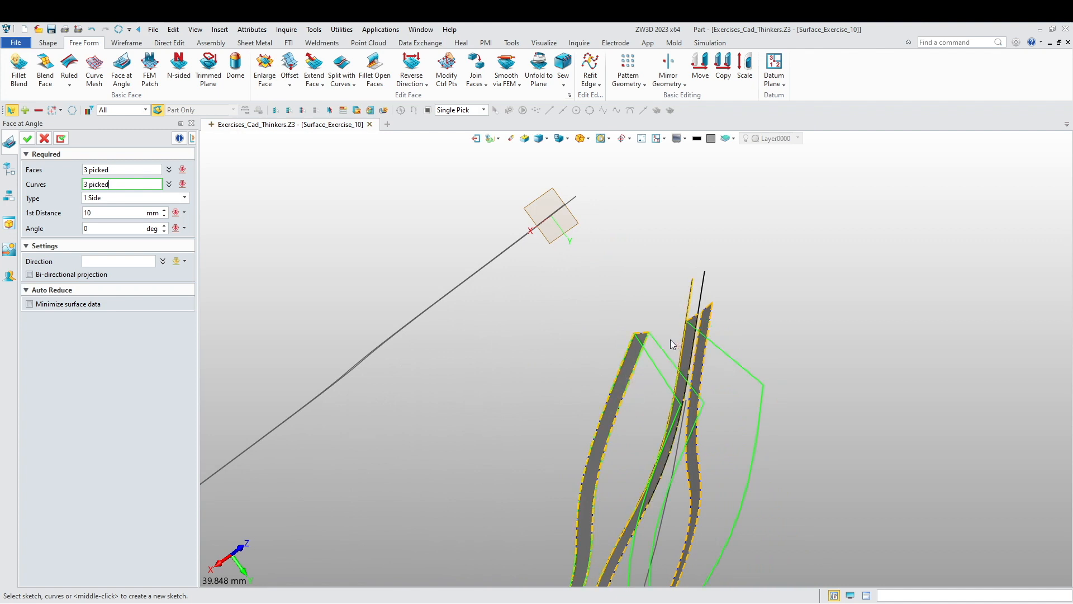
right_drag(669, 340, 644, 337)
click(697, 351)
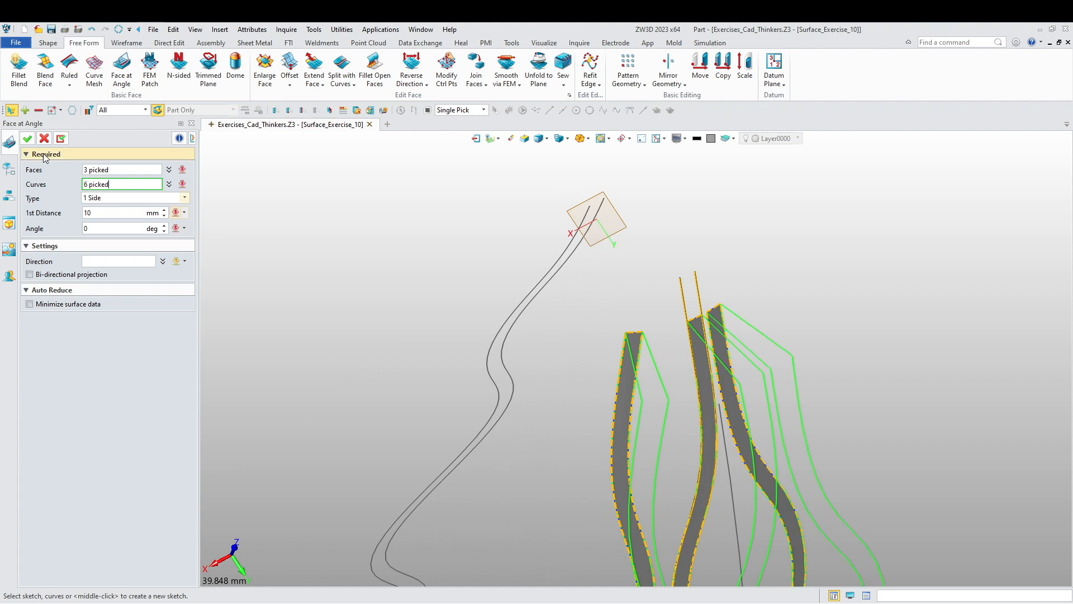
click(27, 138)
Loft a surface with Tangent continuity between the facing long edges of the middle wavy band and one neighbouring band.
scroll(383, 360, down, 2)
scroll(388, 367, down, 2)
mouse_move(393, 374)
right_down()
mouse_move(385, 358)
mouse_move(403, 388)
mouse_move(453, 325)
mouse_move(390, 371)
mouse_move(385, 361)
mouse_move(439, 412)
mouse_move(477, 364)
mouse_move(464, 357)
right_up()
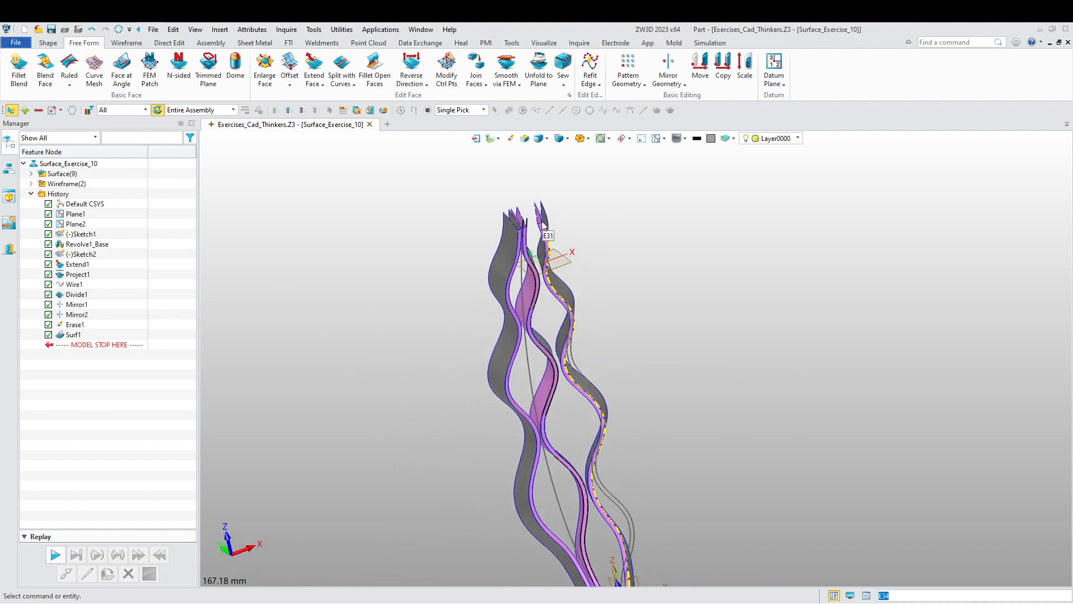
scroll(380, 330, up, 8)
scroll(473, 320, up, 2)
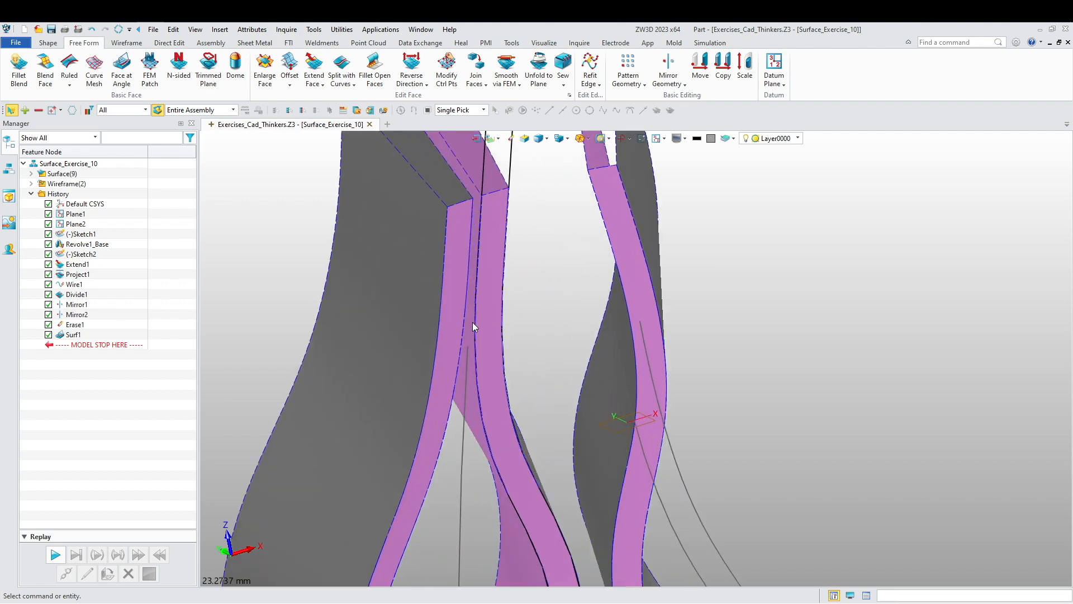
scroll(475, 322, down, 4)
middle_drag(500, 346, 418, 320)
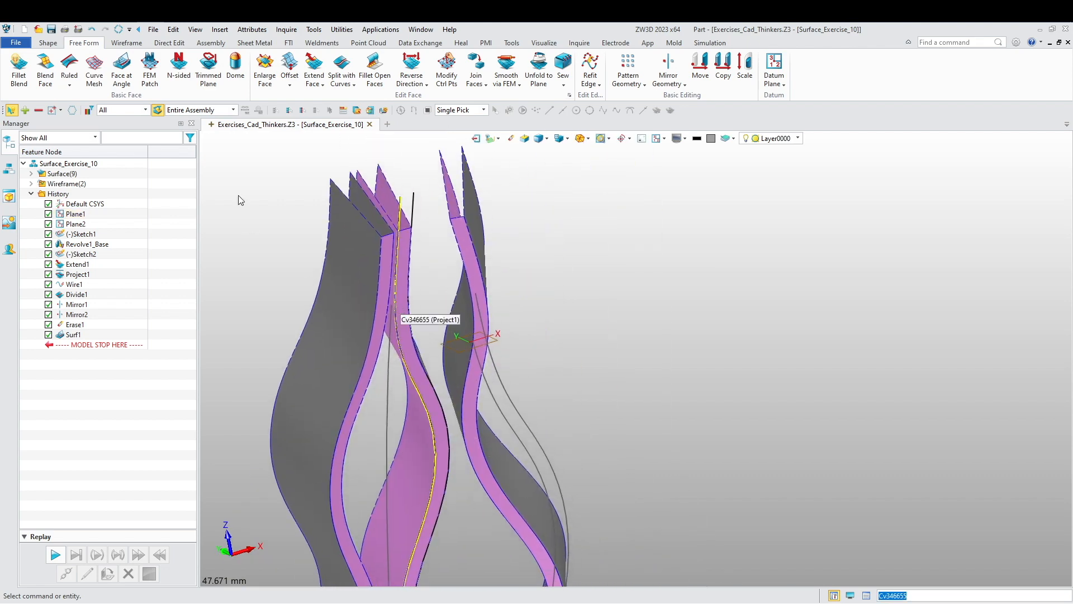
click(48, 43)
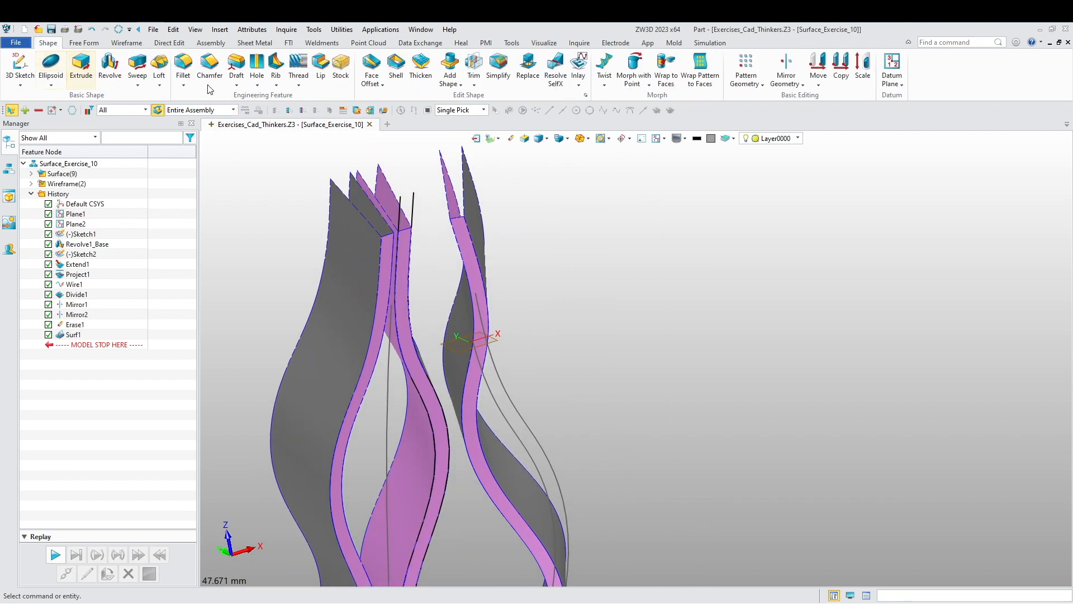
click(160, 65)
scroll(373, 390, up, 3)
click(378, 354)
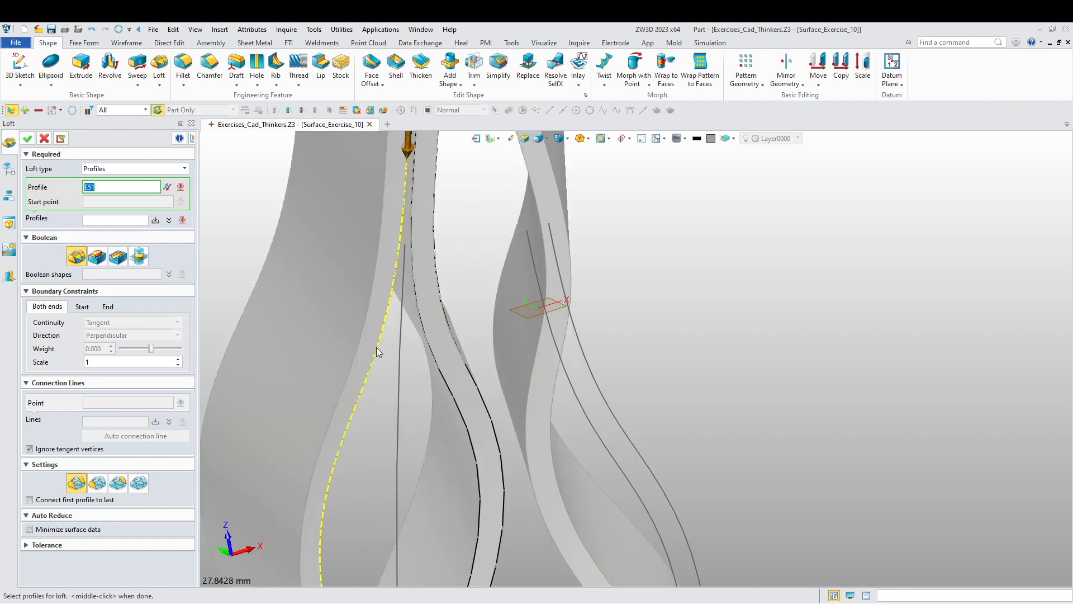
middle_click(377, 347)
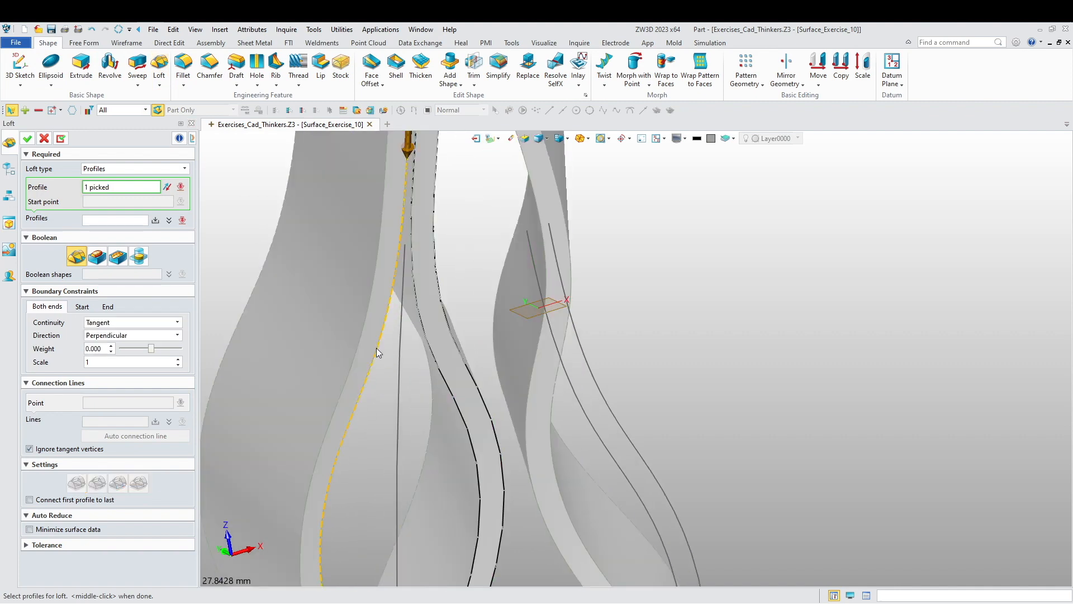
click(420, 327)
click(419, 327)
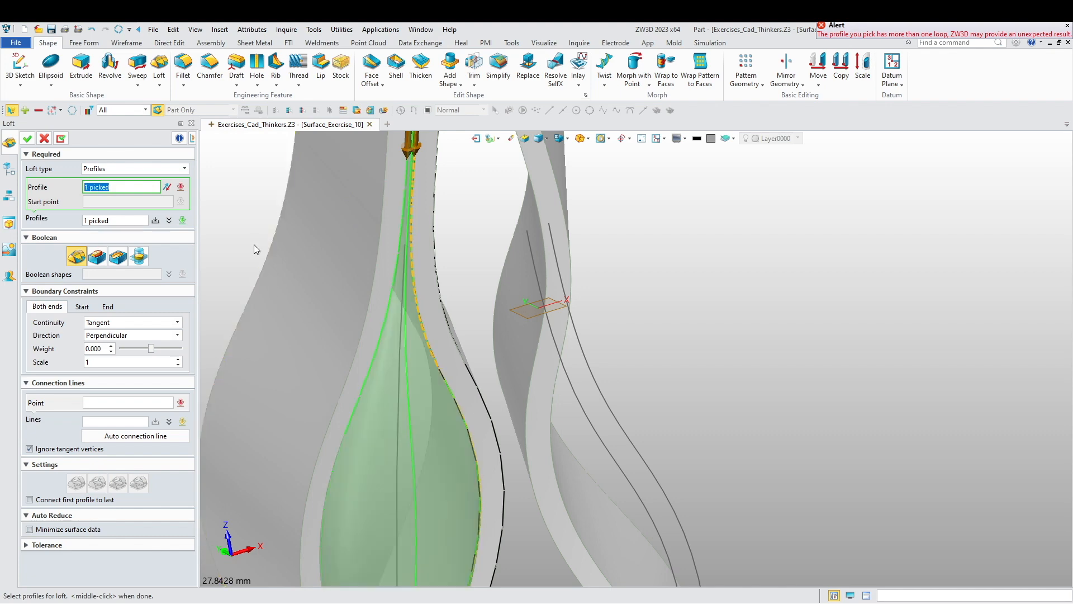
middle_click(243, 227)
mouse_move(243, 227)
middle_down()
mouse_move(408, 299)
mouse_move(623, 350)
mouse_move(454, 426)
mouse_move(289, 447)
mouse_move(440, 555)
mouse_move(469, 397)
mouse_move(478, 464)
mouse_move(503, 492)
mouse_move(512, 479)
mouse_move(504, 417)
mouse_move(578, 452)
middle_up()
right_drag(354, 460, 353, 458)
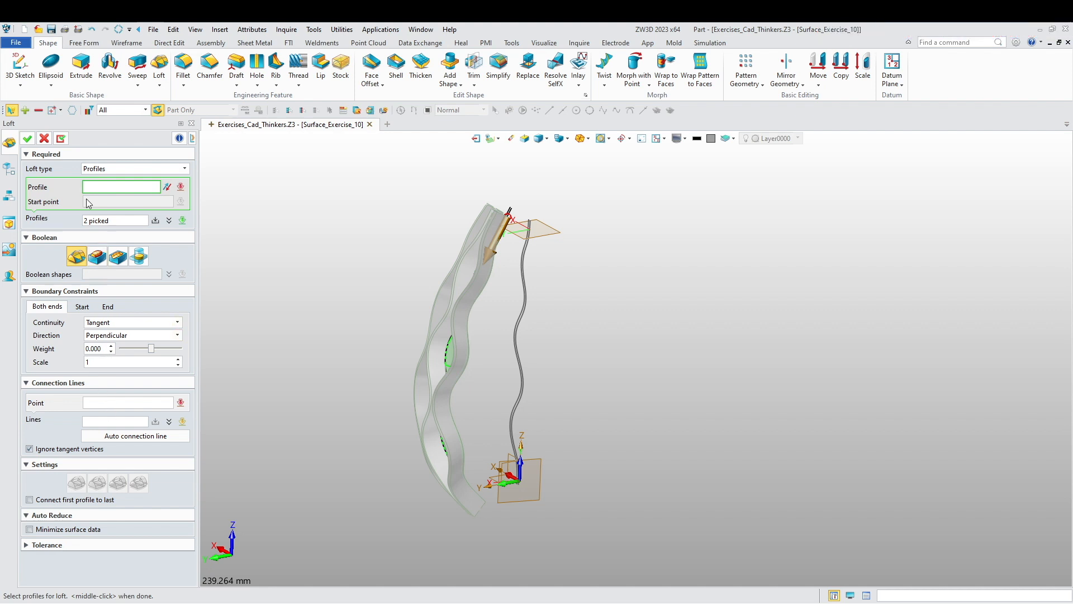
click(27, 139)
Loft a second tangent surface between the facing long edges of the middle wavy band and the band on its other side.
right_drag(282, 379, 446, 409)
right_drag(368, 373, 537, 367)
scroll(436, 203, up, 3)
scroll(498, 255, up, 8)
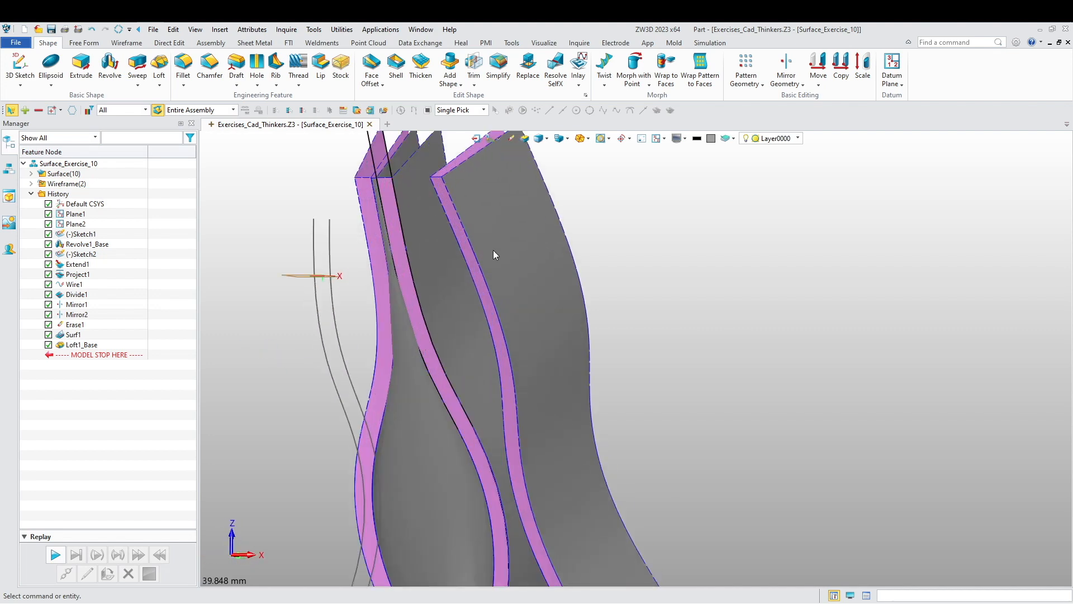
click(159, 64)
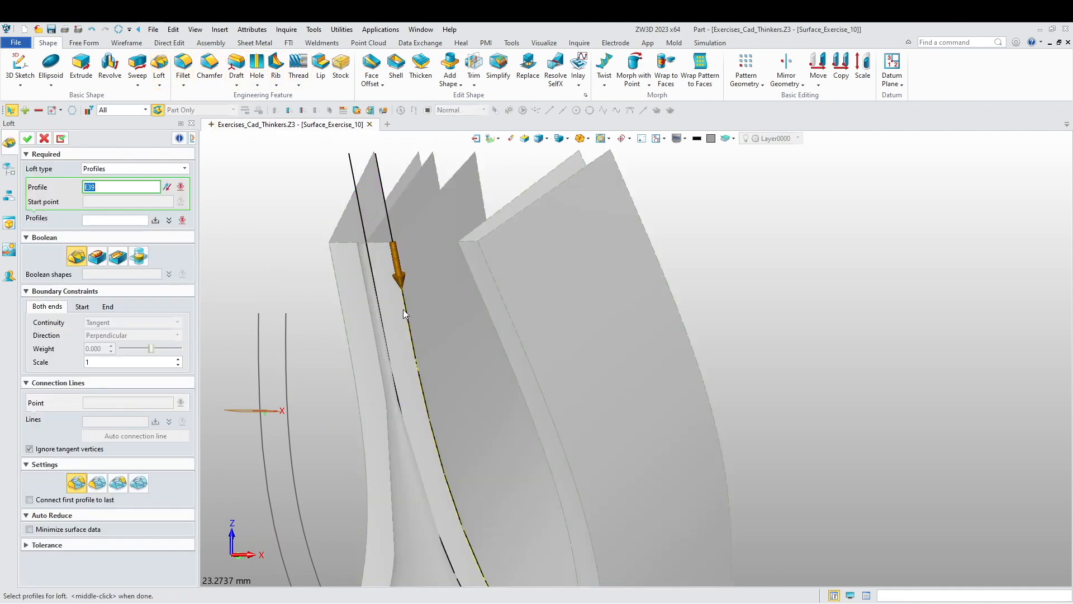
click(403, 309)
click(466, 275)
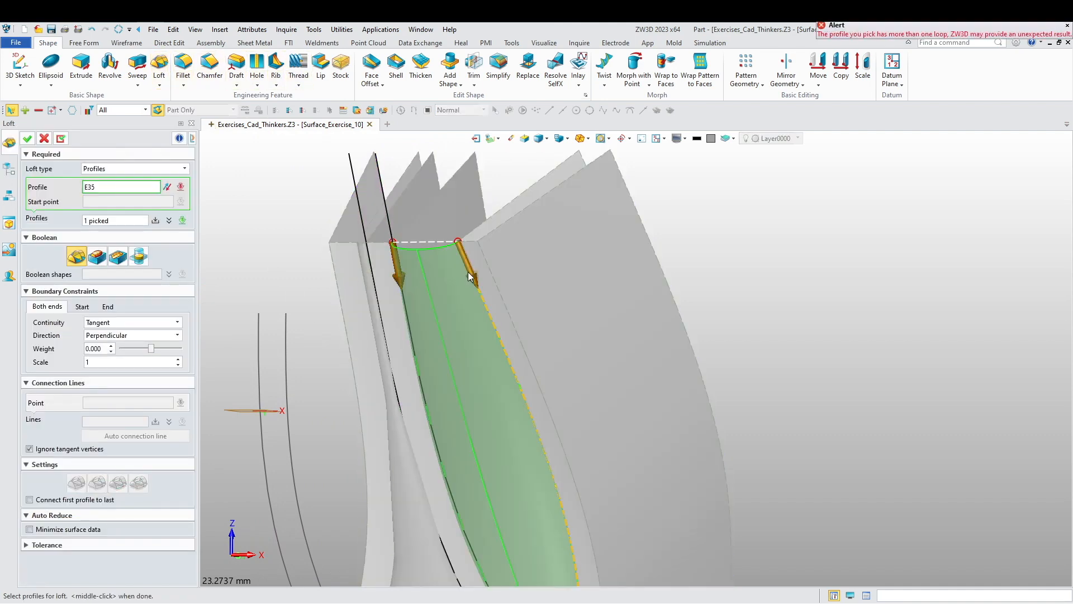
middle_drag(218, 248, 305, 259)
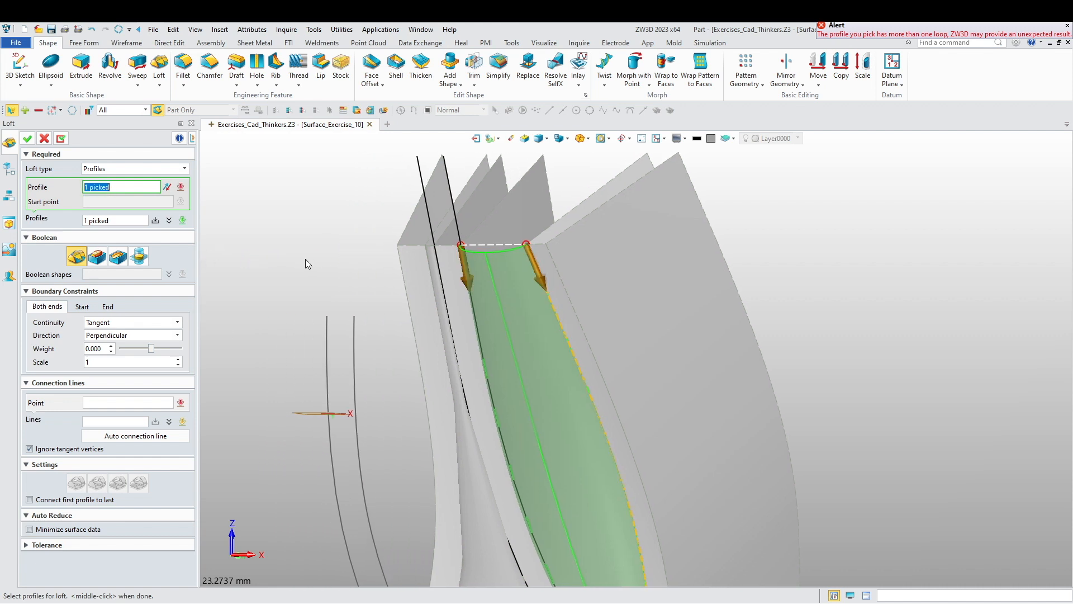
middle_click(260, 251)
Reverse the direction of the two lofted faces.
scroll(348, 287, down, 5)
right_drag(343, 313, 727, 389)
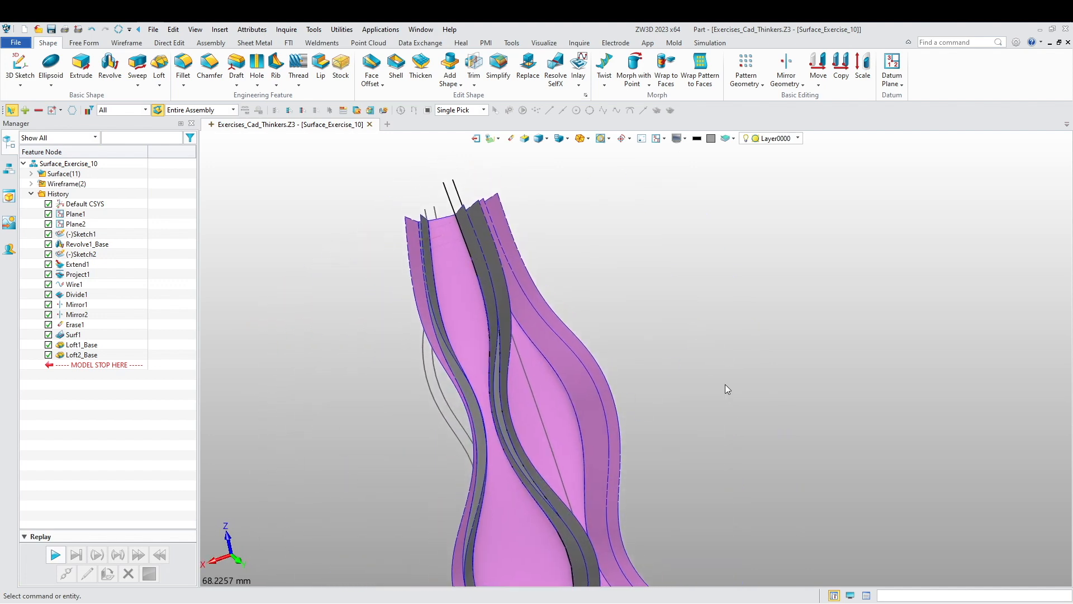
click(124, 44)
click(83, 43)
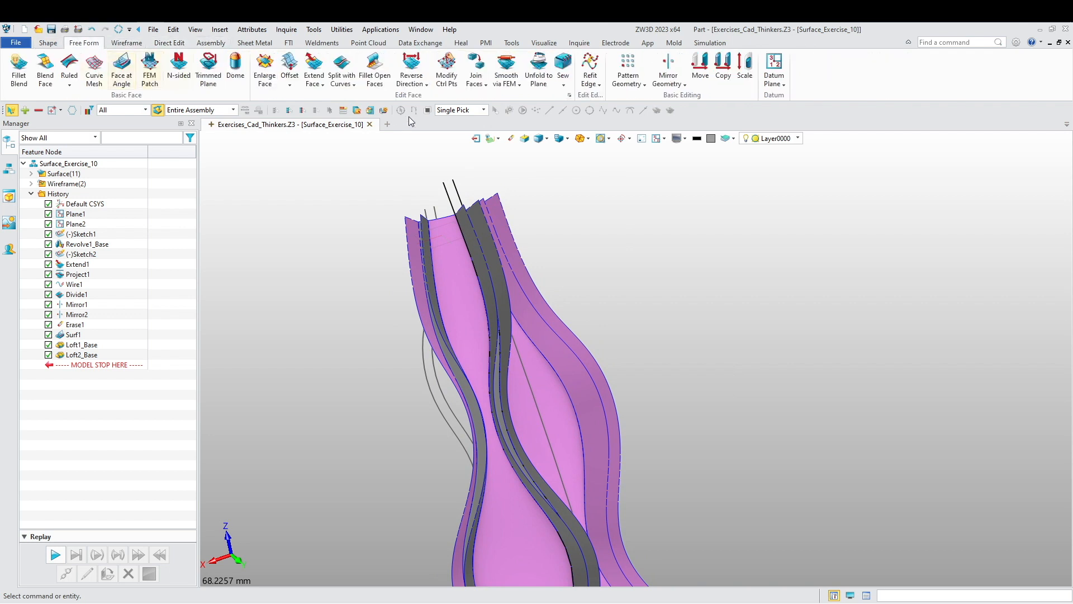
click(412, 63)
click(447, 304)
click(542, 407)
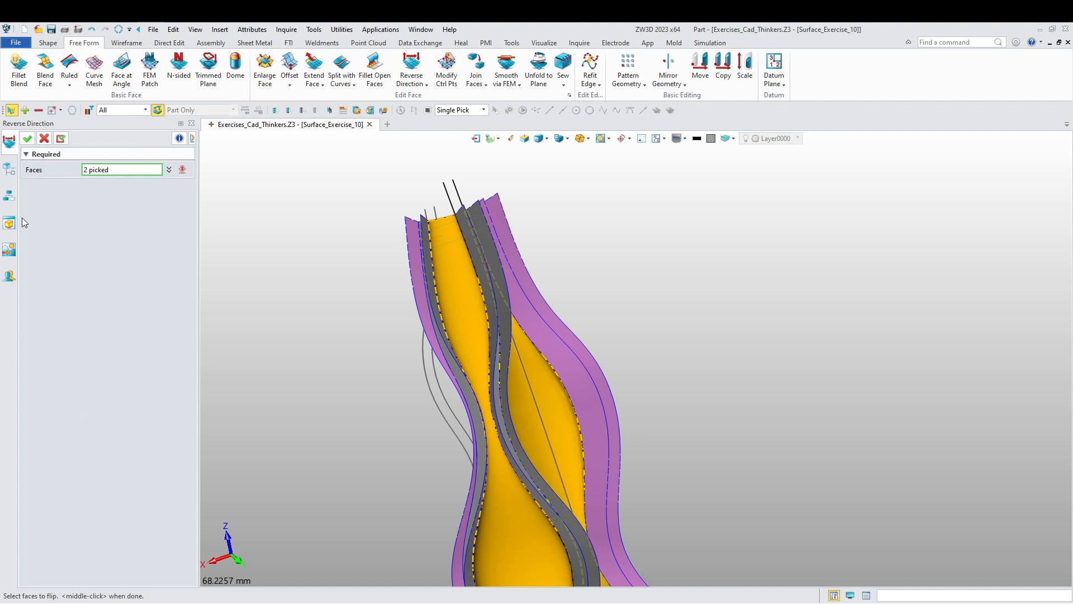
click(27, 139)
Erase the six Face at Angle surfaces and one outer wavy band, keeping the two lofts and the other two bands.
scroll(320, 332, down, 3)
right_drag(311, 382, 345, 365)
click(511, 139)
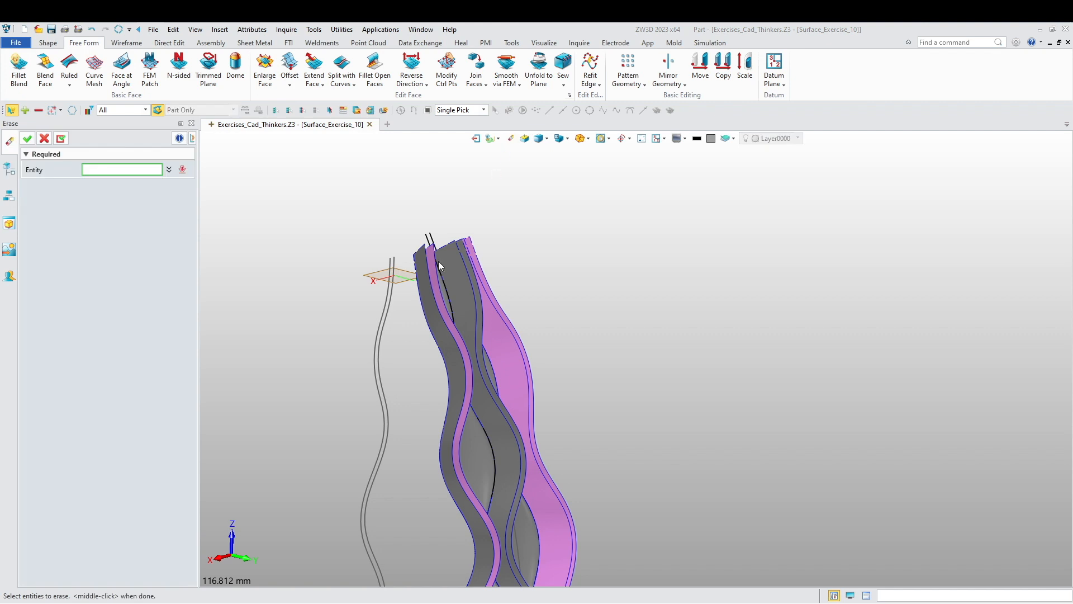
scroll(429, 306, up, 3)
click(433, 299)
click(488, 269)
click(526, 280)
click(569, 318)
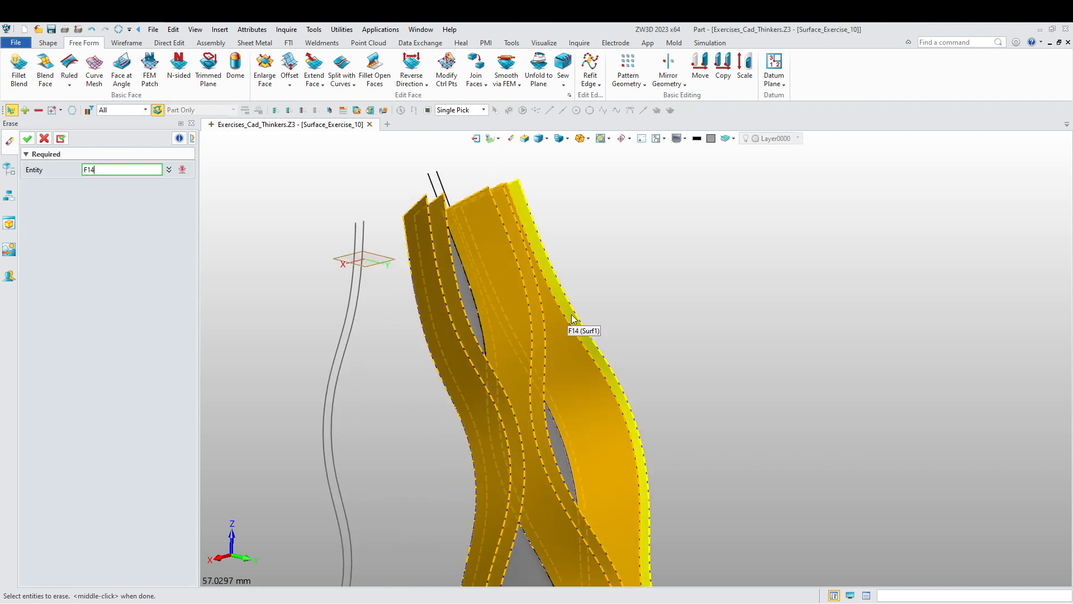
right_drag(326, 302, 301, 343)
click(345, 335)
middle_click(280, 290)
Sew the four remaining shapes together with a 0.01 mm tolerance, accepting the unmatched edges.
scroll(552, 345, down, 6)
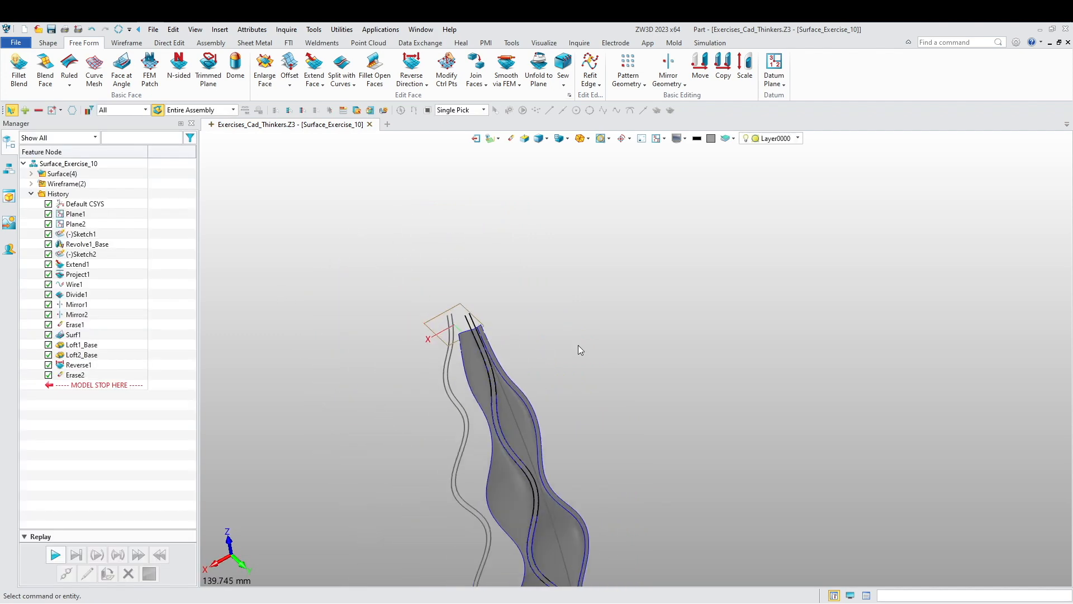
middle_drag(692, 447, 623, 296)
mouse_move(624, 296)
right_down()
mouse_move(646, 367)
mouse_move(694, 364)
mouse_move(627, 331)
mouse_move(580, 283)
mouse_move(482, 321)
mouse_move(589, 257)
mouse_move(615, 412)
mouse_move(551, 235)
mouse_move(564, 318)
mouse_move(553, 386)
mouse_move(596, 271)
mouse_move(606, 314)
right_up()
click(563, 67)
drag(625, 556, 327, 165)
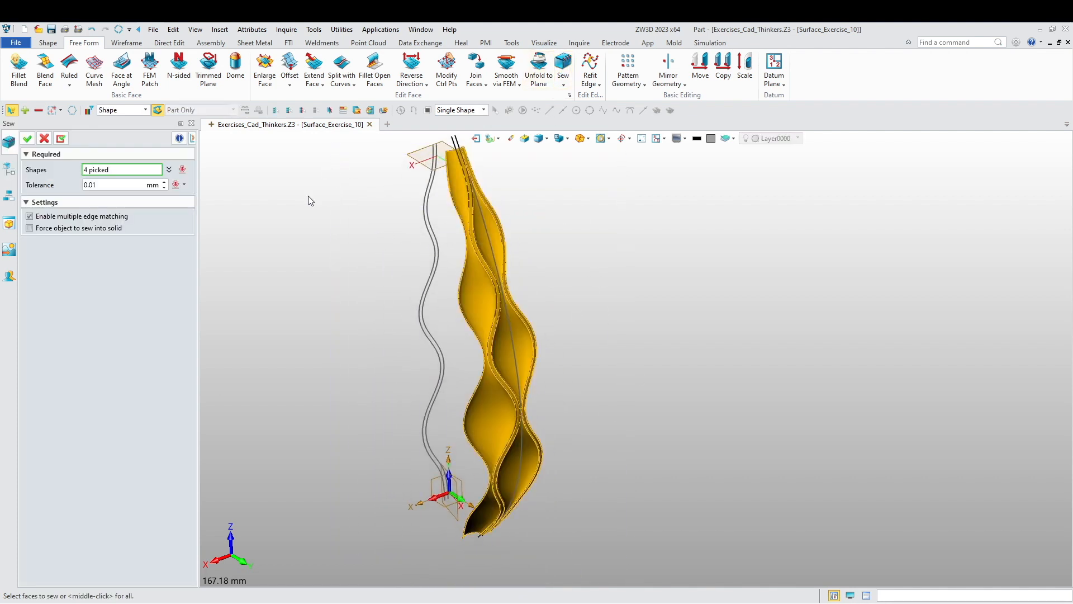
click(27, 139)
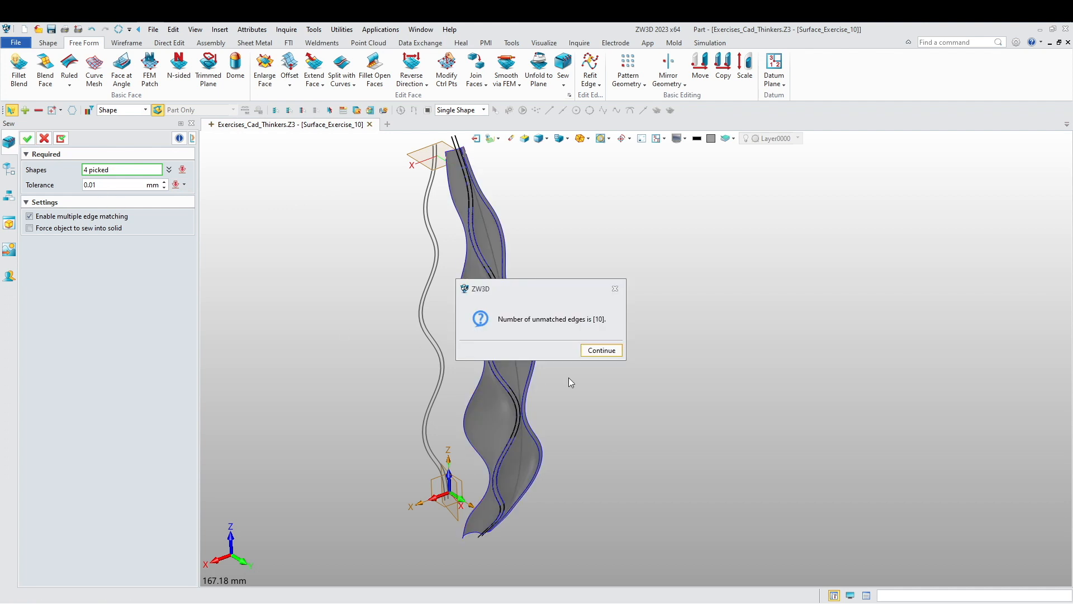
click(600, 351)
Start a Pattern Geometry with the whole sewn surface as its base, filtering the selection to shapes.
middle_drag(572, 362, 631, 413)
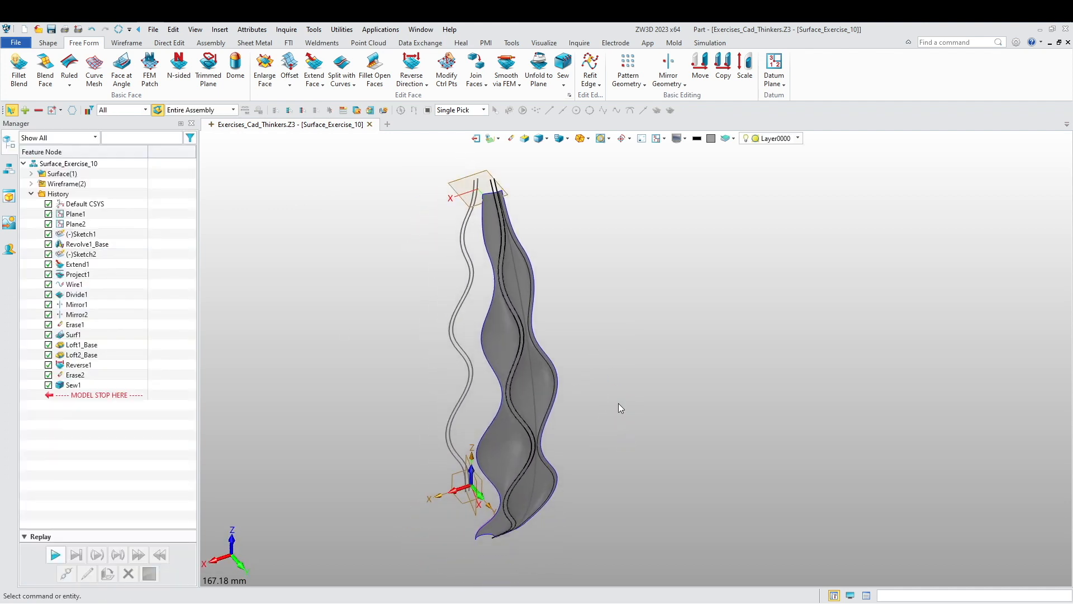
middle_drag(643, 349, 630, 386)
click(631, 65)
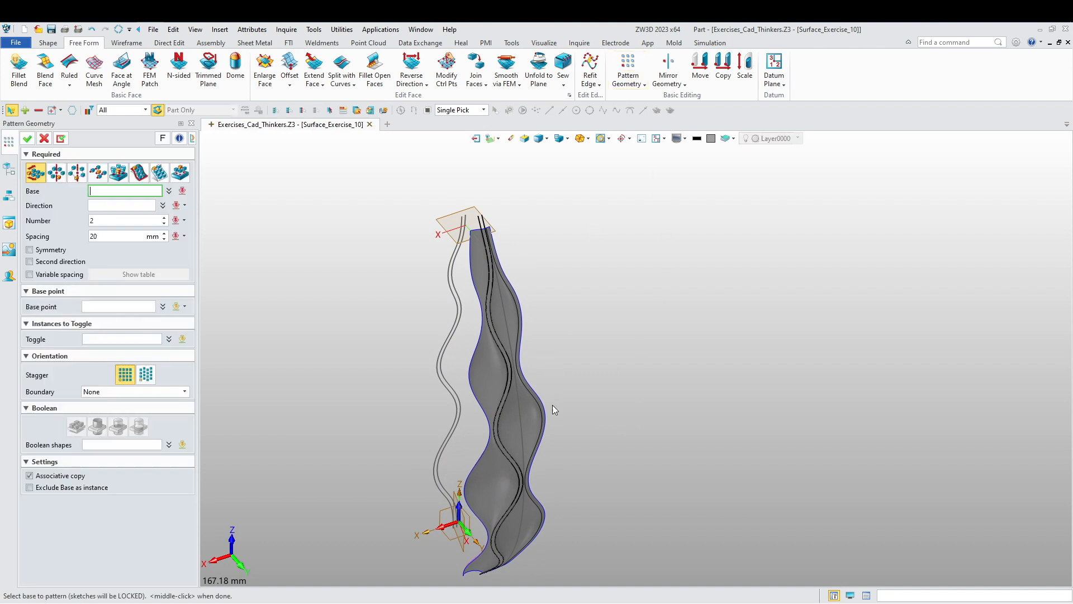
click(532, 434)
click(126, 109)
click(123, 140)
click(501, 452)
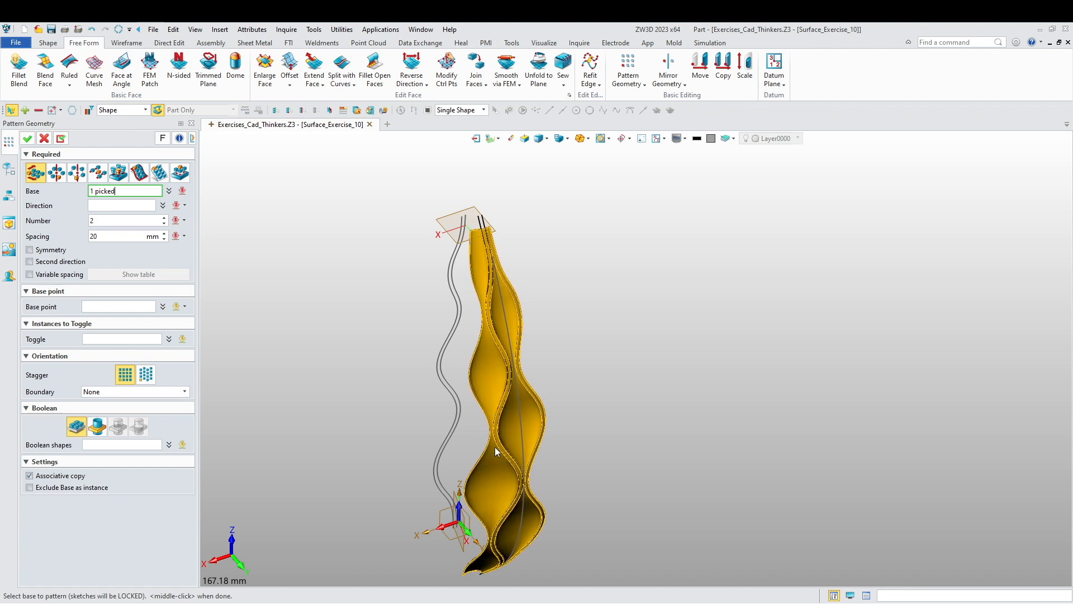
middle_click(372, 376)
Make the pattern circular and use the Z axis (0,0,1) as its axis of rotation.
right_drag(371, 377, 348, 420)
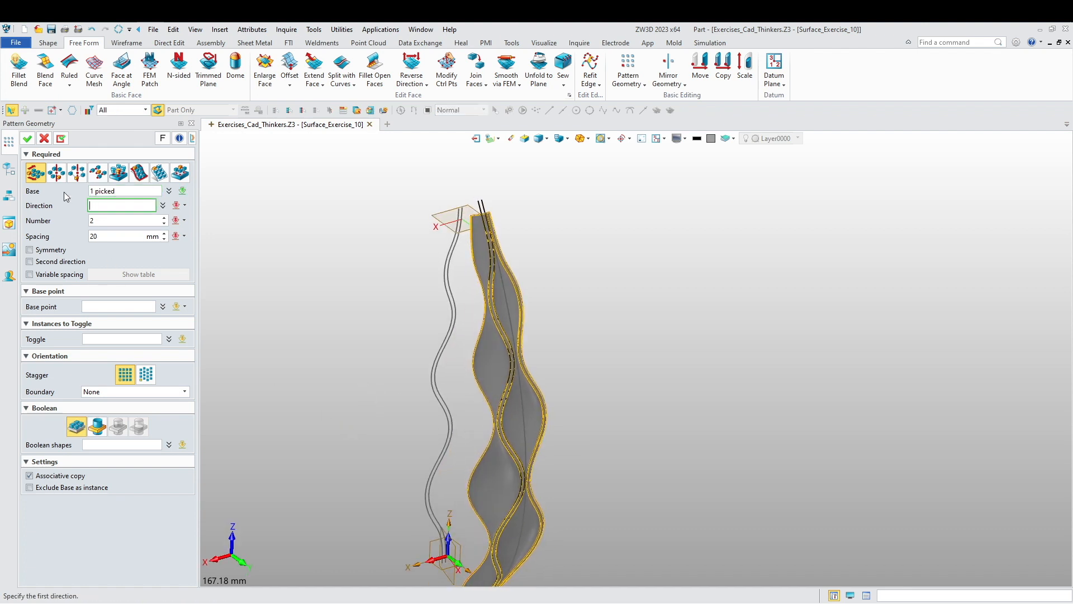
click(57, 174)
right_drag(318, 354, 309, 351)
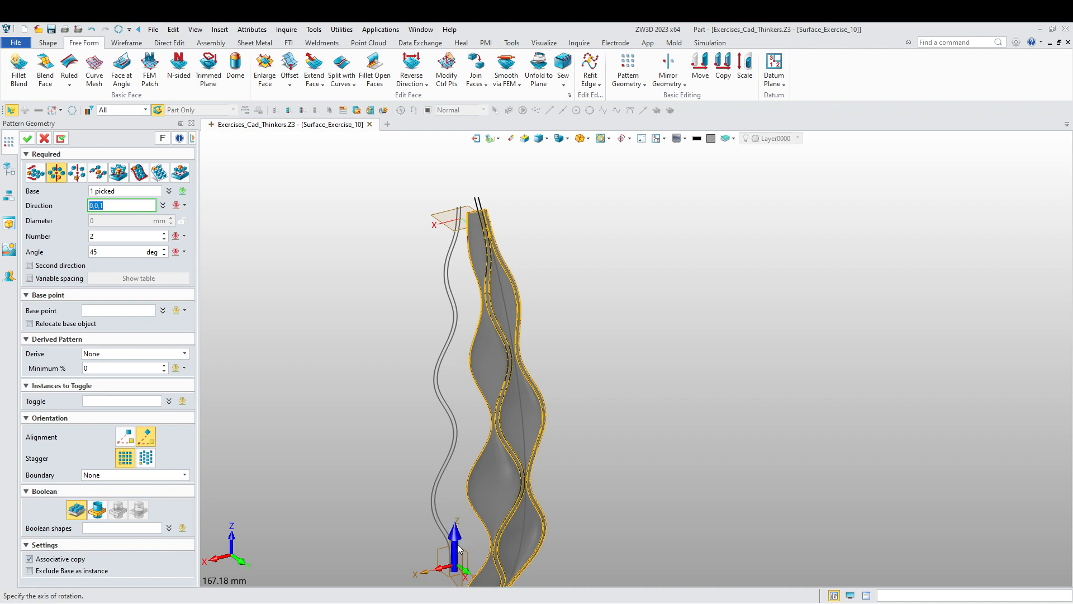
scroll(457, 552, up, 5)
middle_drag(460, 528, 475, 223)
right_drag(474, 223, 469, 294)
click(472, 246)
scroll(454, 325, down, 5)
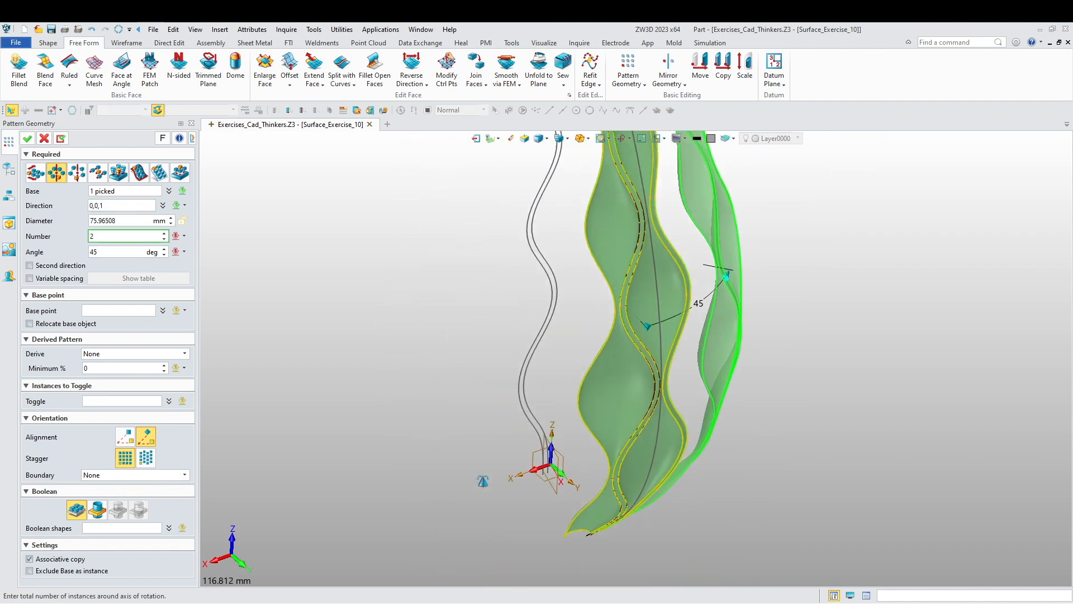
scroll(412, 309, up, 2)
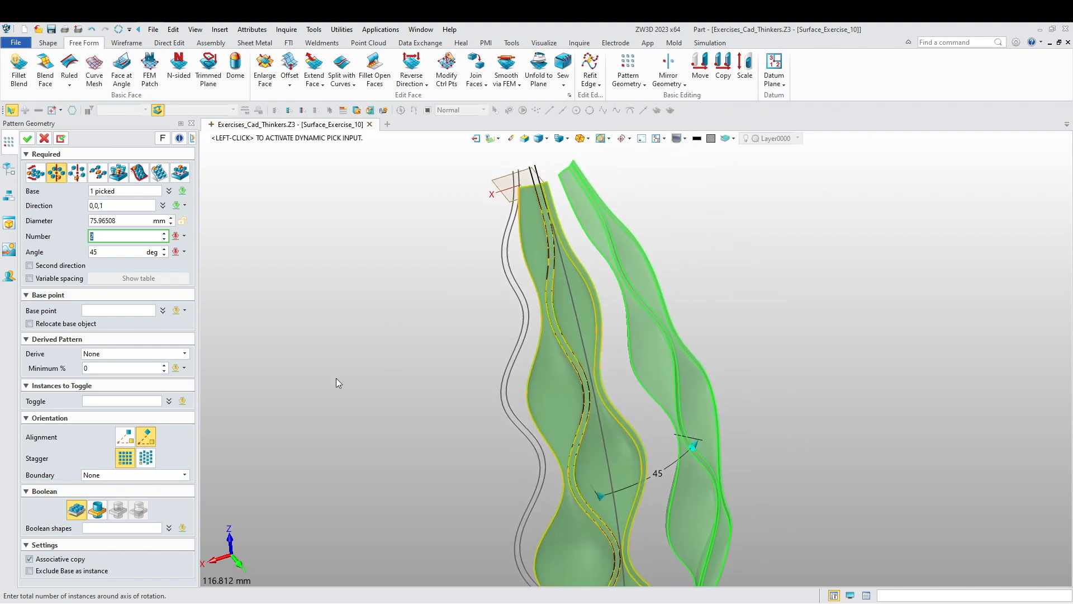
Set the circular pattern's angular spacing to 30°.
click(103, 255)
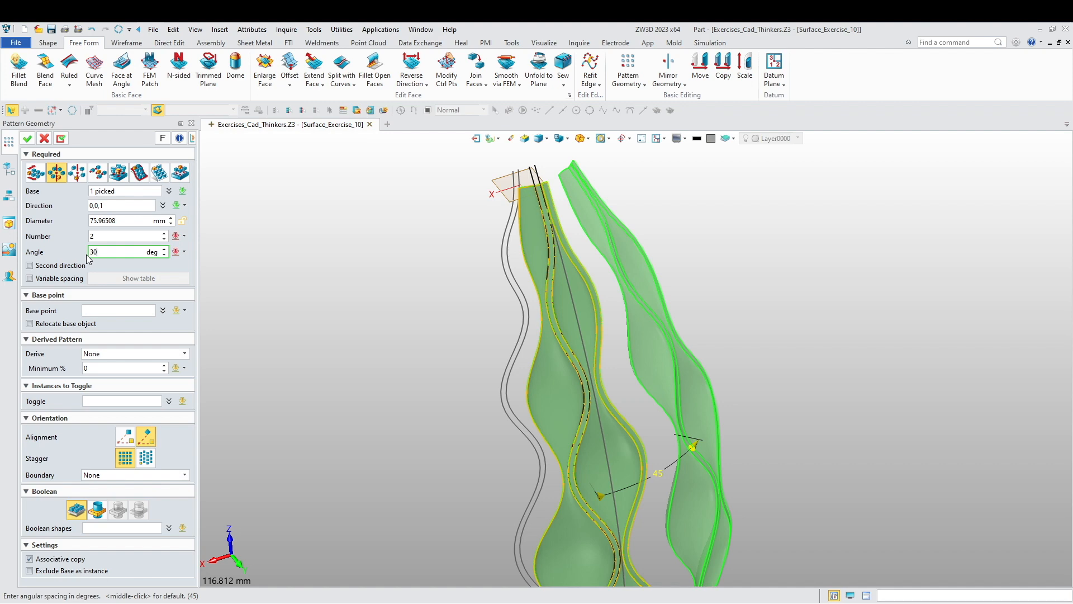
click(118, 235)
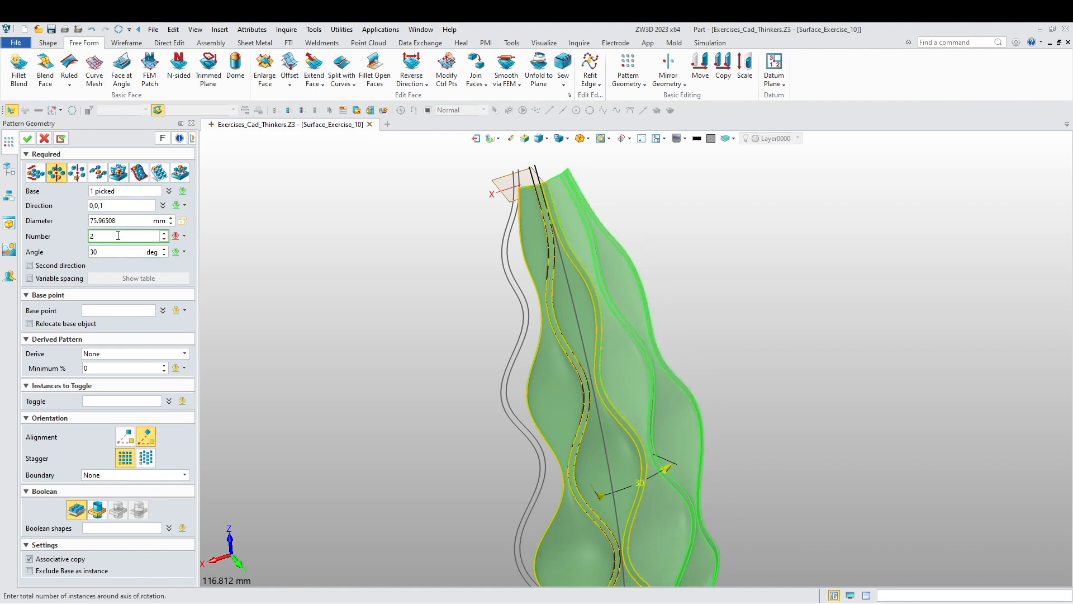
scroll(405, 213, up, 8)
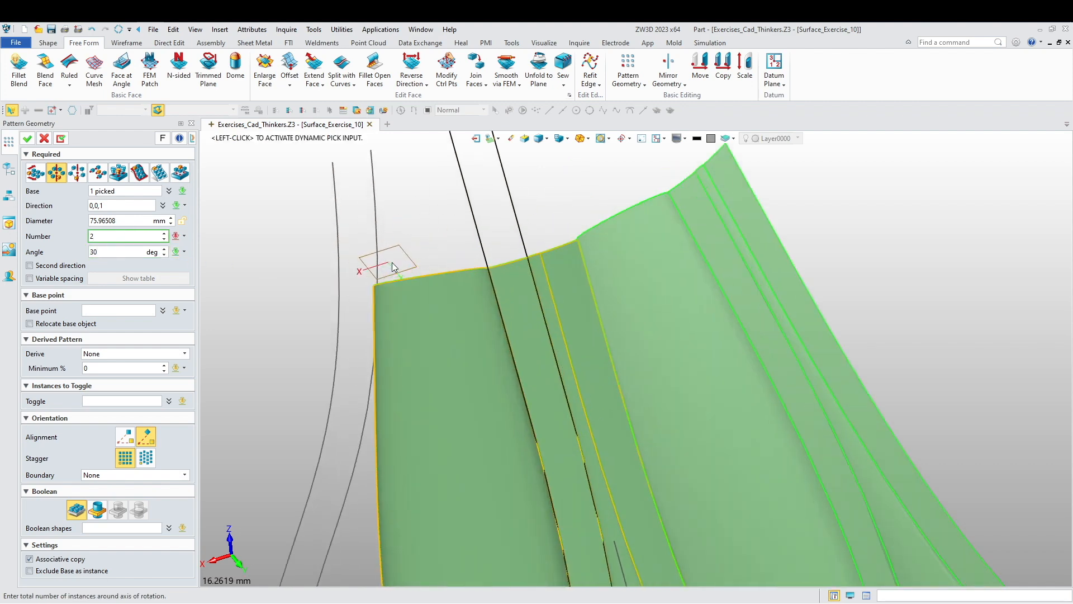
click(109, 253)
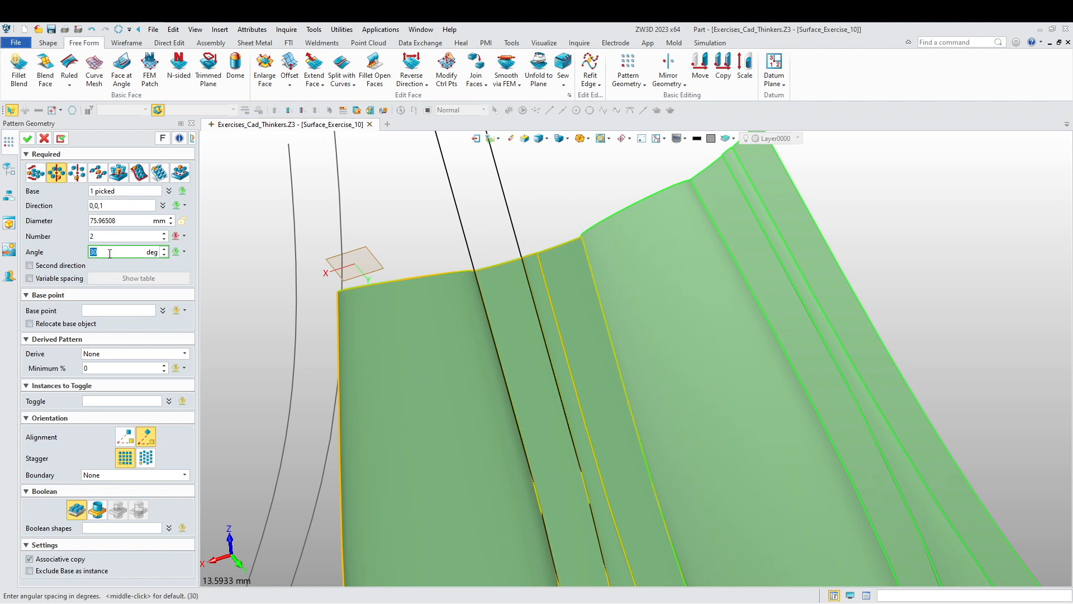
scroll(110, 254, up, 1)
scroll(293, 337, down, 11)
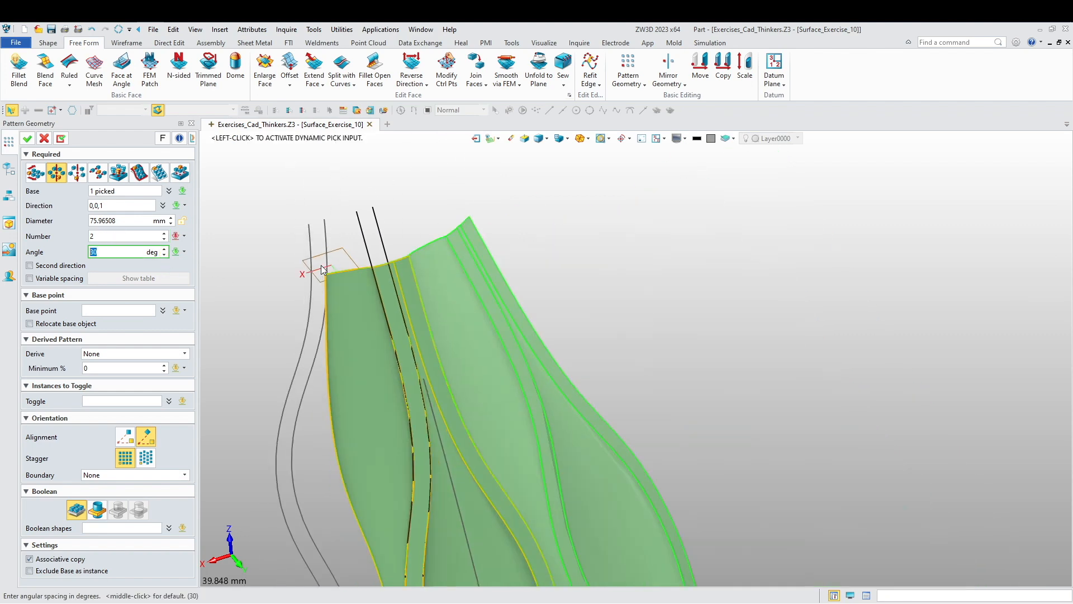
right_drag(310, 429, 330, 419)
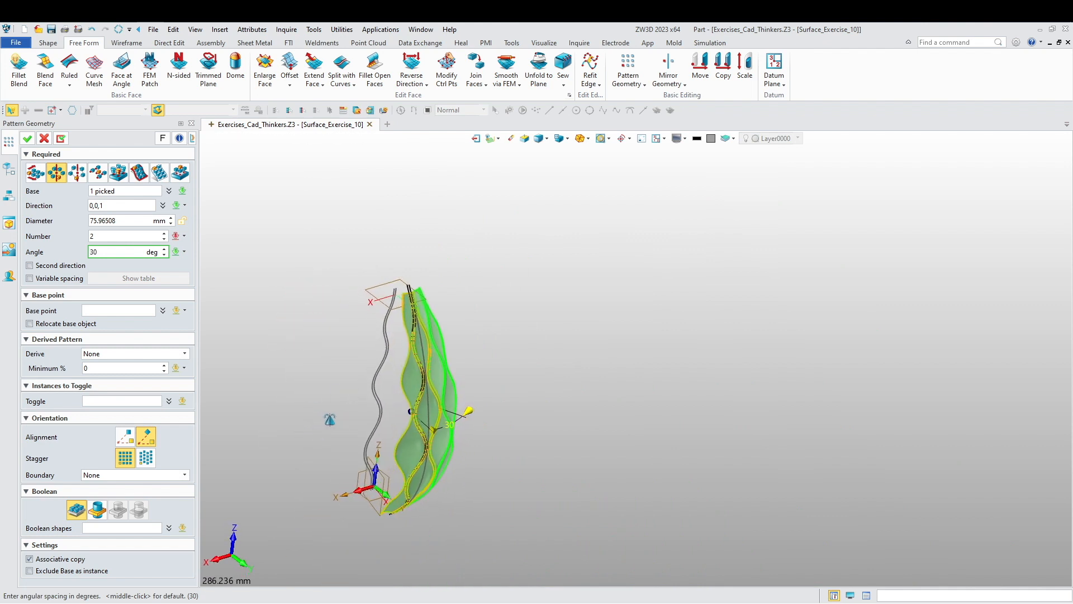
scroll(300, 390, up, 2)
middle_drag(301, 391, 321, 379)
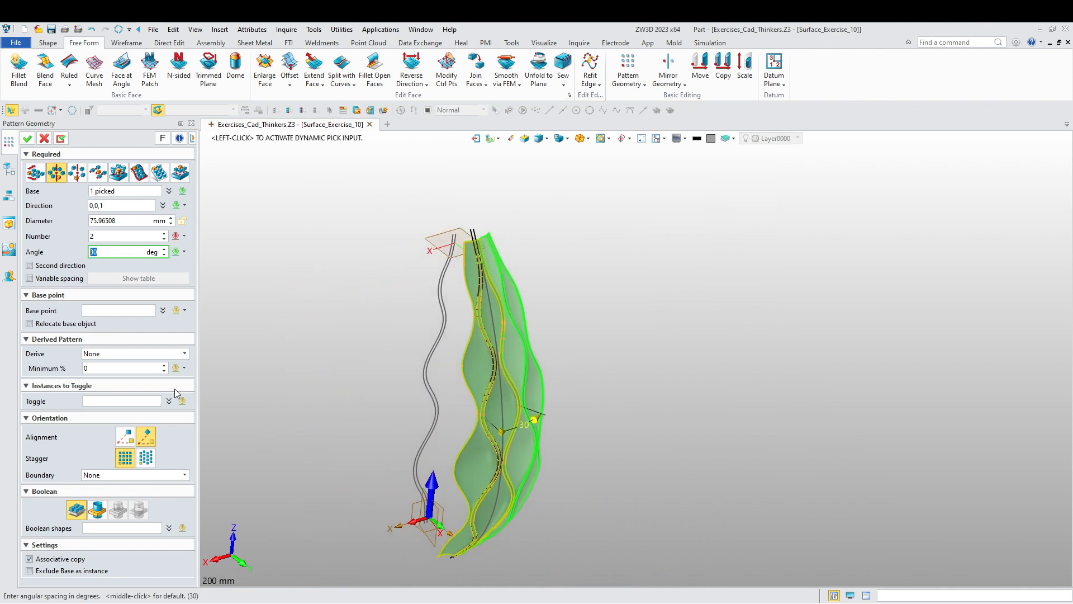
Set the circular pattern's number of instances to 12 and create the pattern around the full vase.
click(163, 232)
click(163, 233)
click(164, 233)
click(164, 233)
click(163, 233)
click(163, 233)
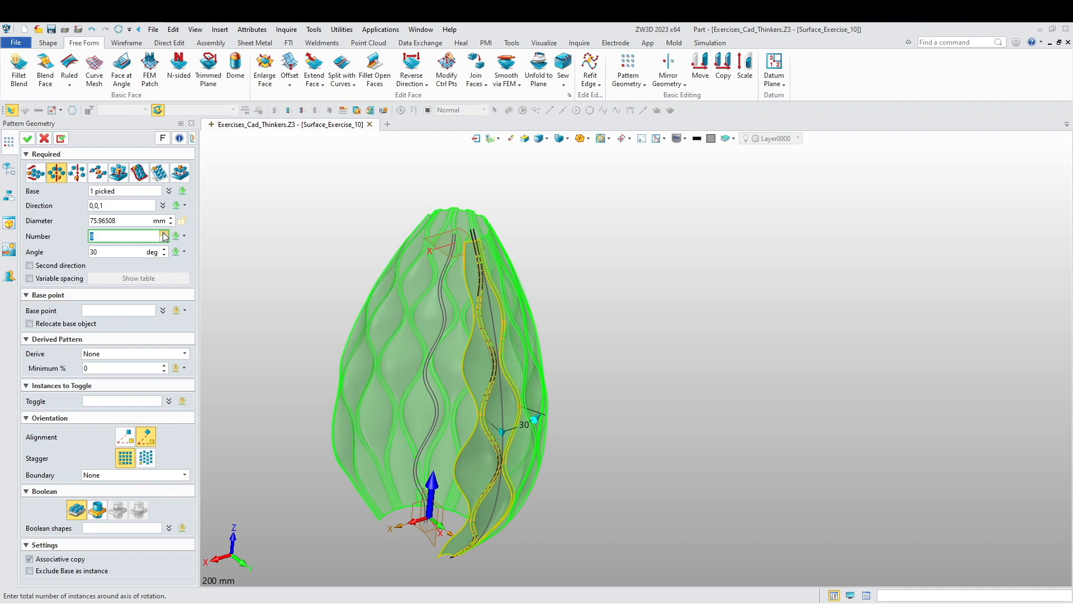
click(164, 232)
click(163, 233)
click(163, 233)
click(163, 233)
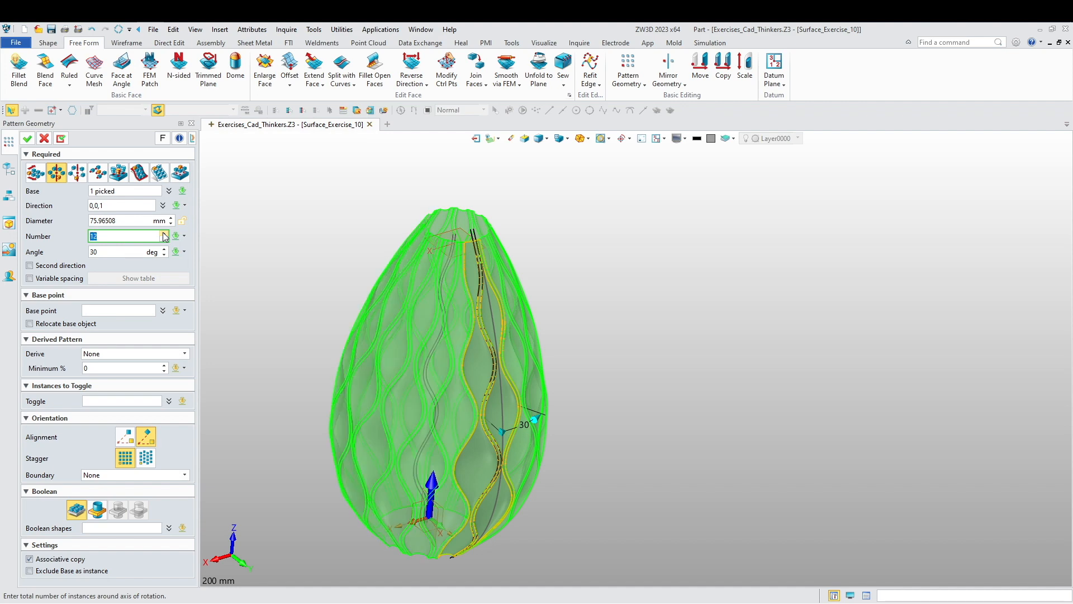
scroll(503, 276, up, 3)
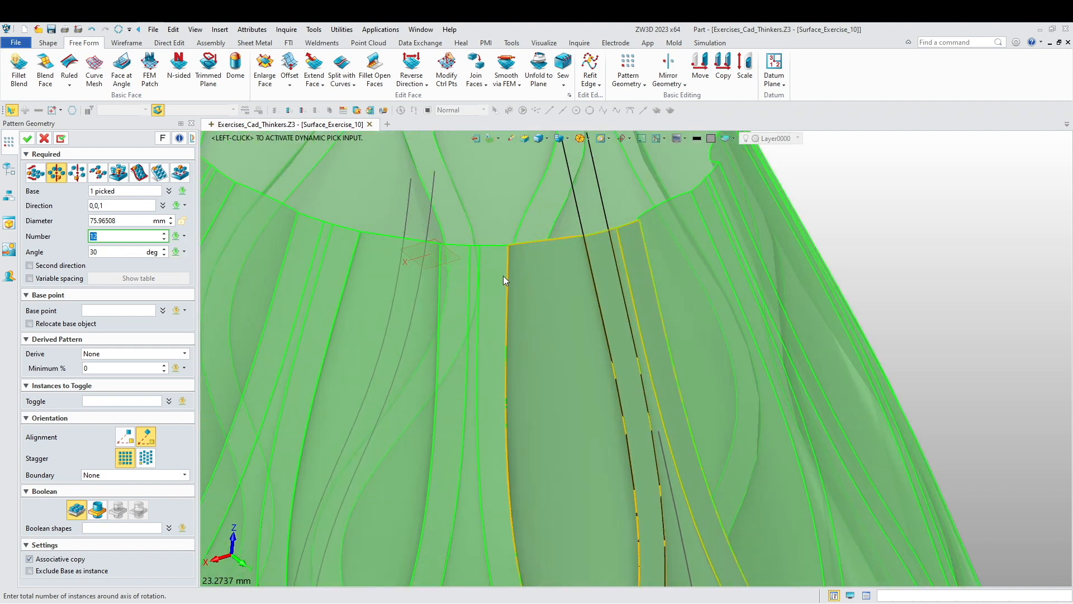
scroll(505, 276, down, 4)
scroll(336, 307, down, 2)
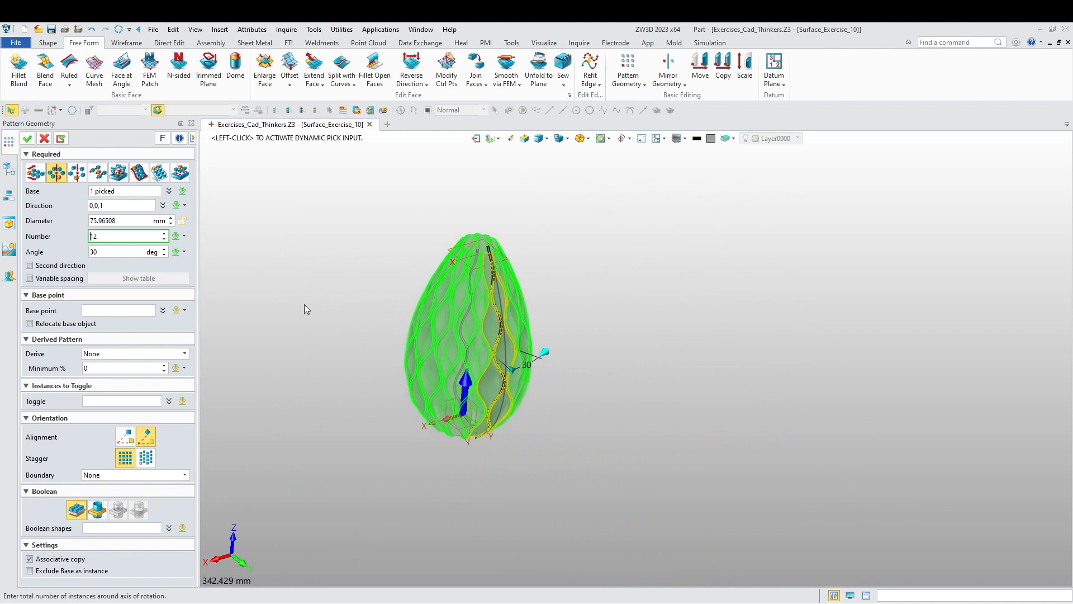
click(27, 139)
Sew all 12 patterned shapes together with a 0.01 mm tolerance.
middle_drag(317, 314, 279, 219)
scroll(476, 491, up, 5)
middle_drag(402, 392, 484, 468)
scroll(484, 468, down, 4)
right_drag(345, 361, 348, 445)
click(564, 63)
drag(705, 531, 357, 240)
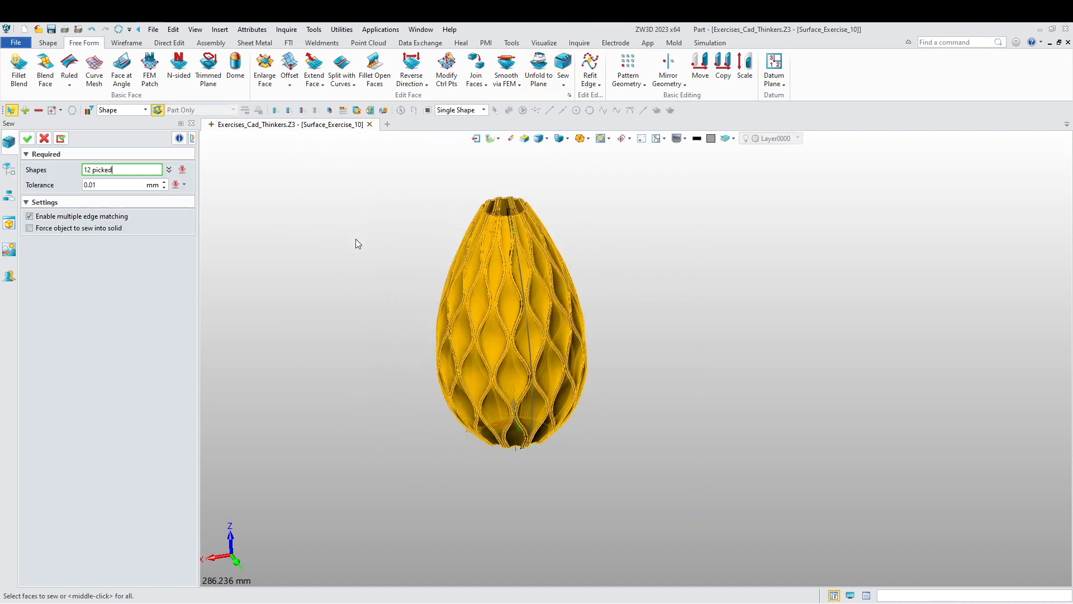
click(26, 138)
click(606, 354)
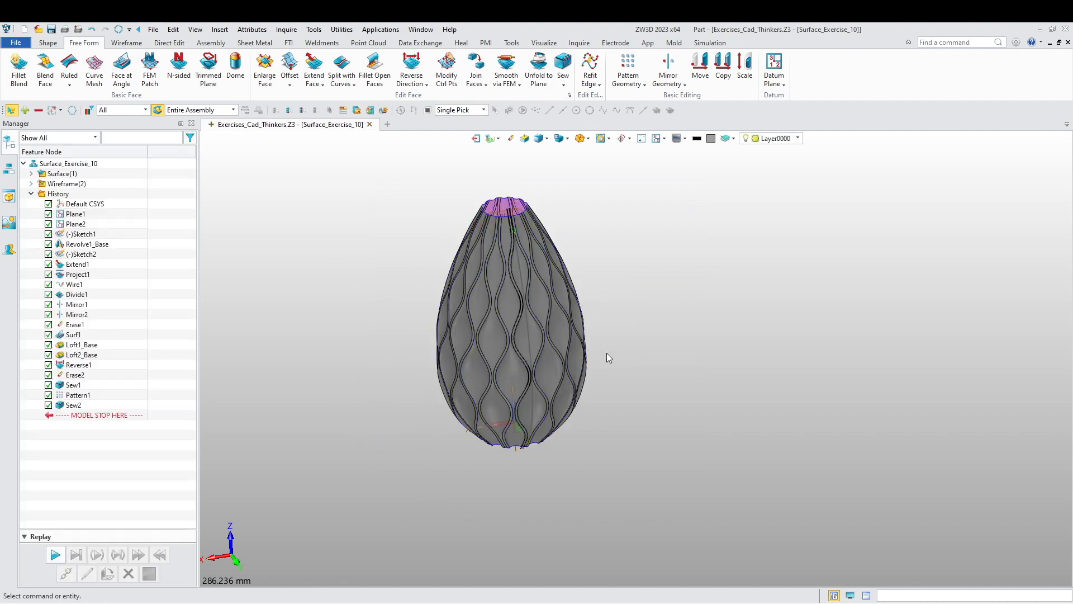
Examine the sewn vase surface from several angles, including the rims of its top and bottom openings.
right_drag(348, 380, 353, 361)
scroll(459, 402, up, 3)
middle_drag(459, 403, 514, 515)
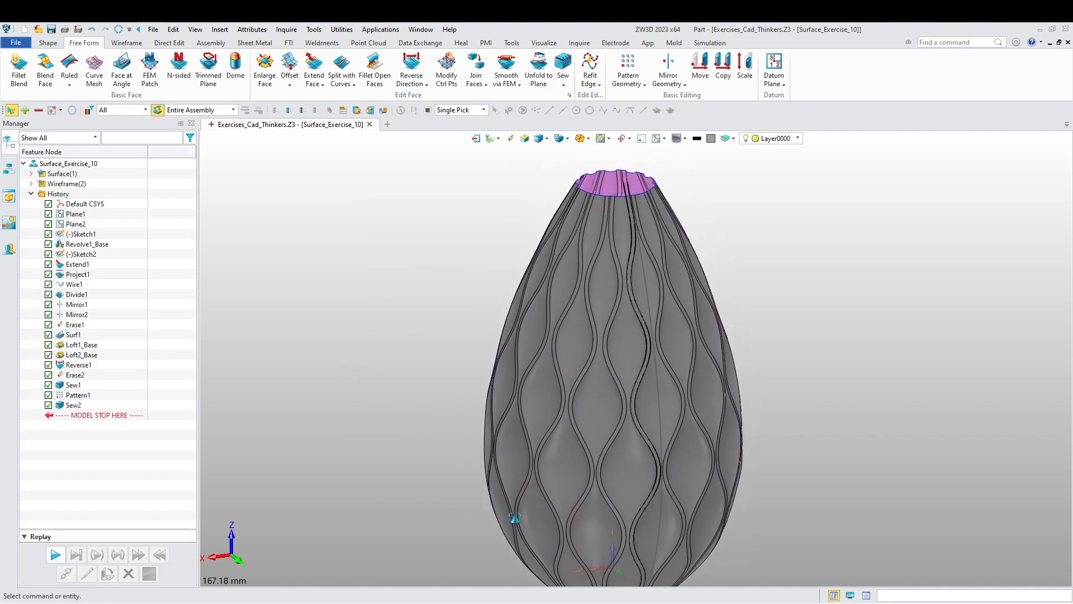
right_drag(514, 516, 561, 428)
middle_drag(429, 442, 368, 366)
scroll(366, 370, down, 3)
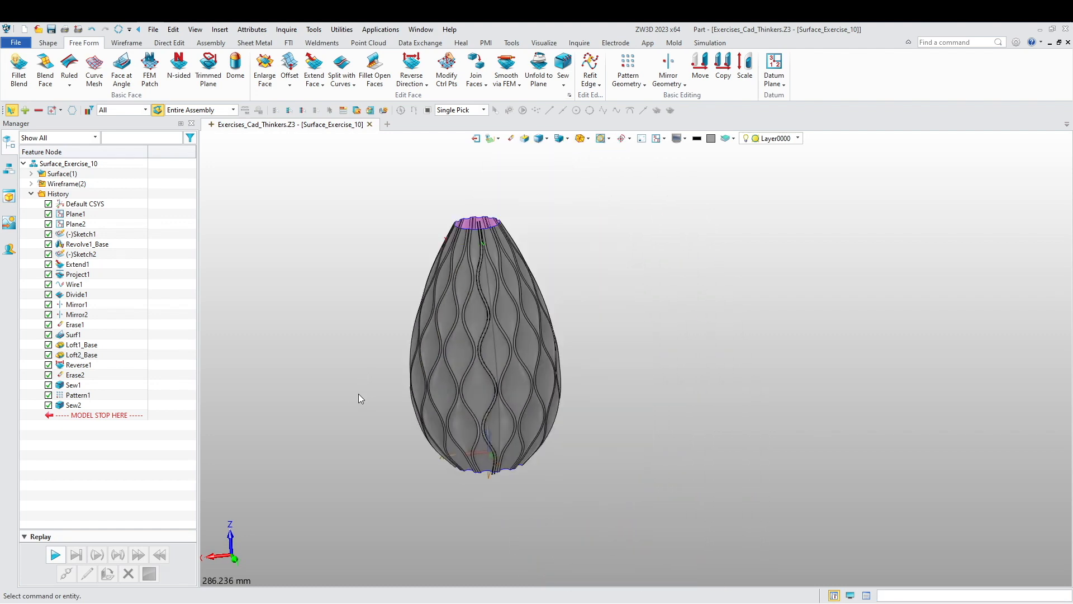
scroll(488, 311, up, 5)
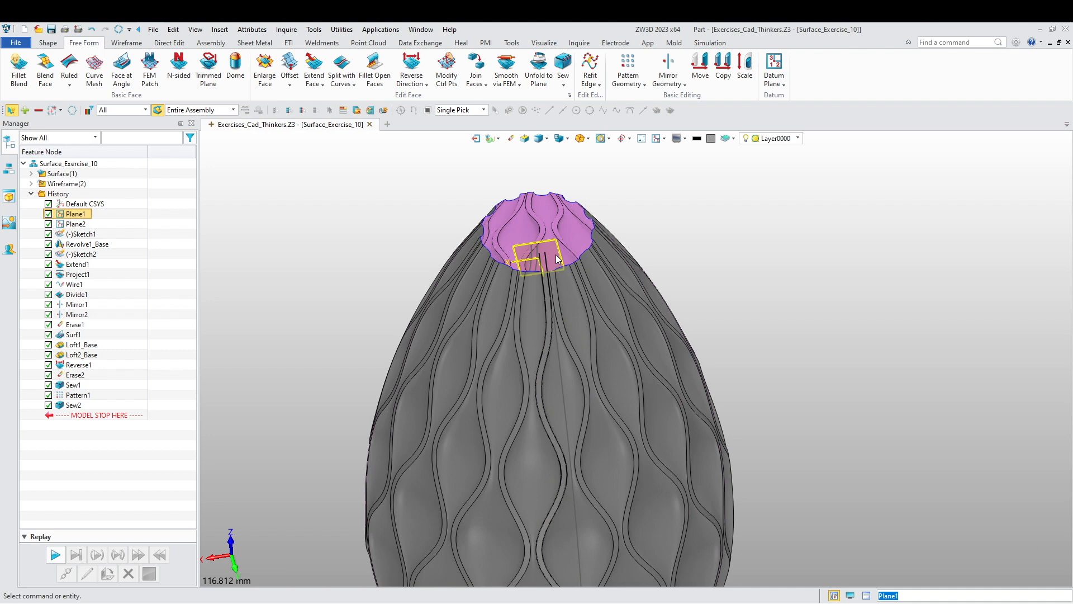
key(F8)
scroll(566, 447, up, 3)
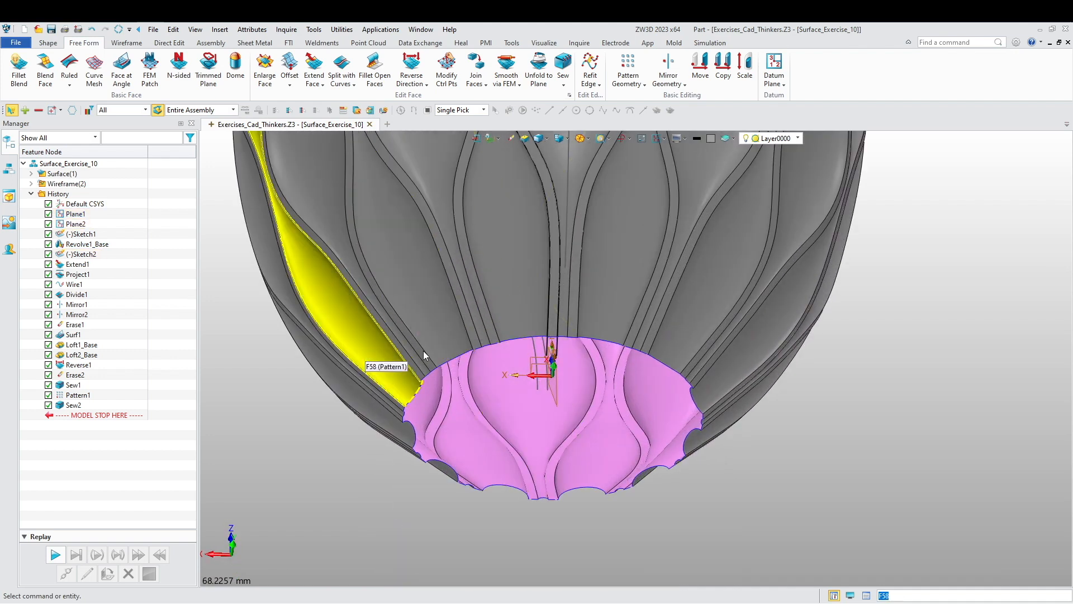
scroll(464, 396, down, 8)
middle_drag(381, 455, 329, 393)
right_drag(329, 394, 323, 389)
middle_drag(306, 337, 291, 379)
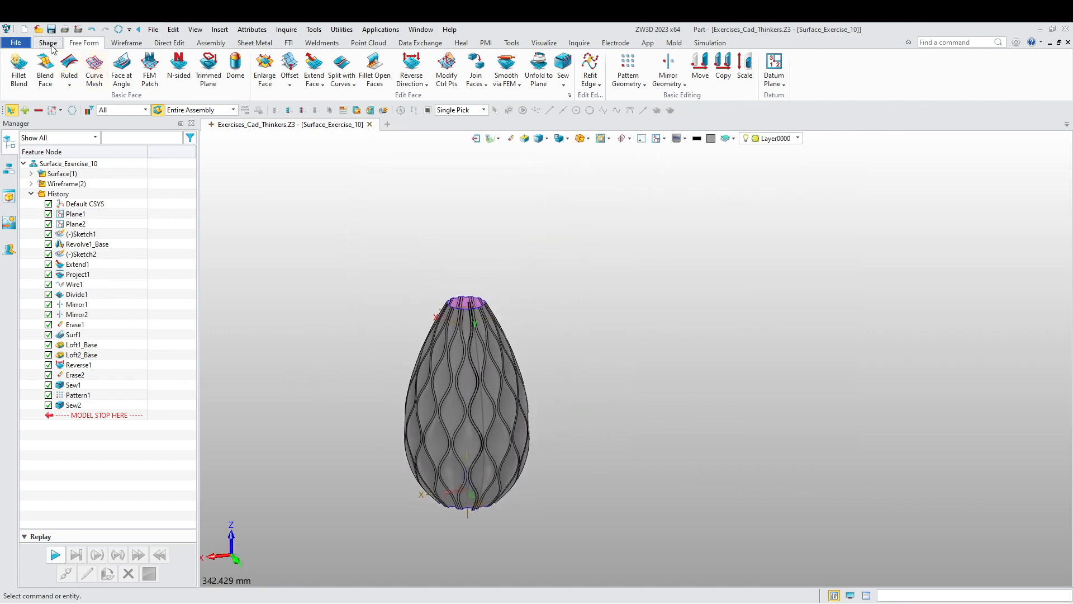
Start Trim to Faces with the whole sewn vase as the object to trim, filtering the selection to shapes.
click(342, 81)
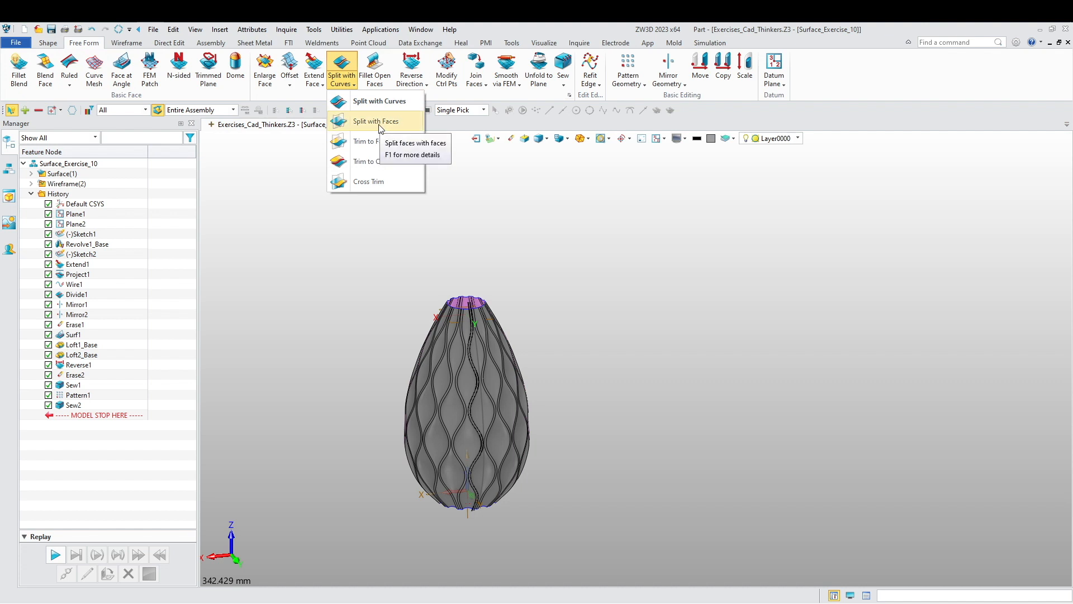
click(376, 142)
click(483, 386)
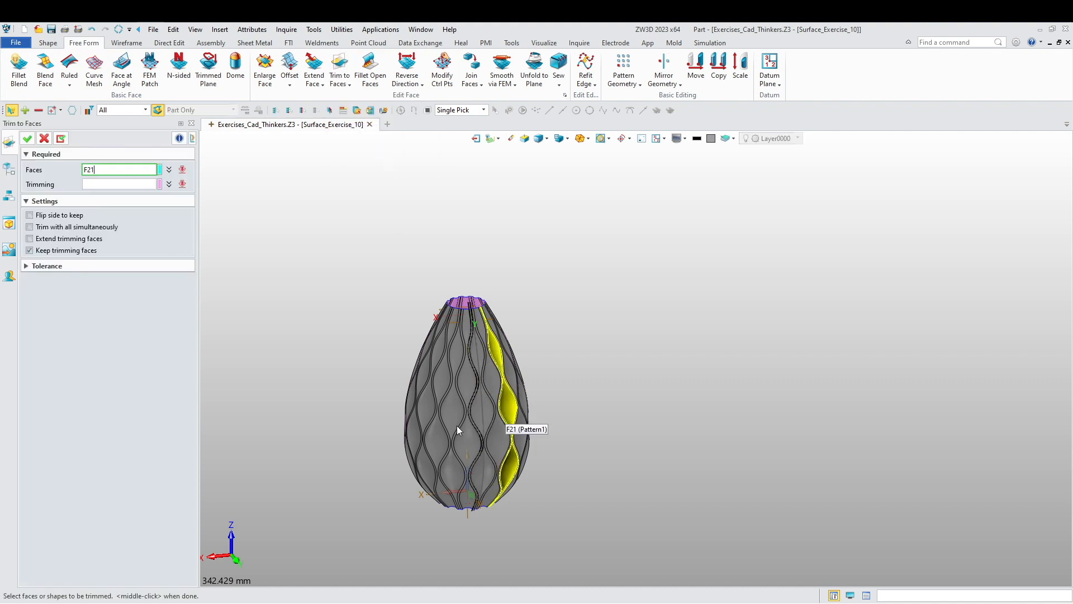
click(126, 110)
click(112, 128)
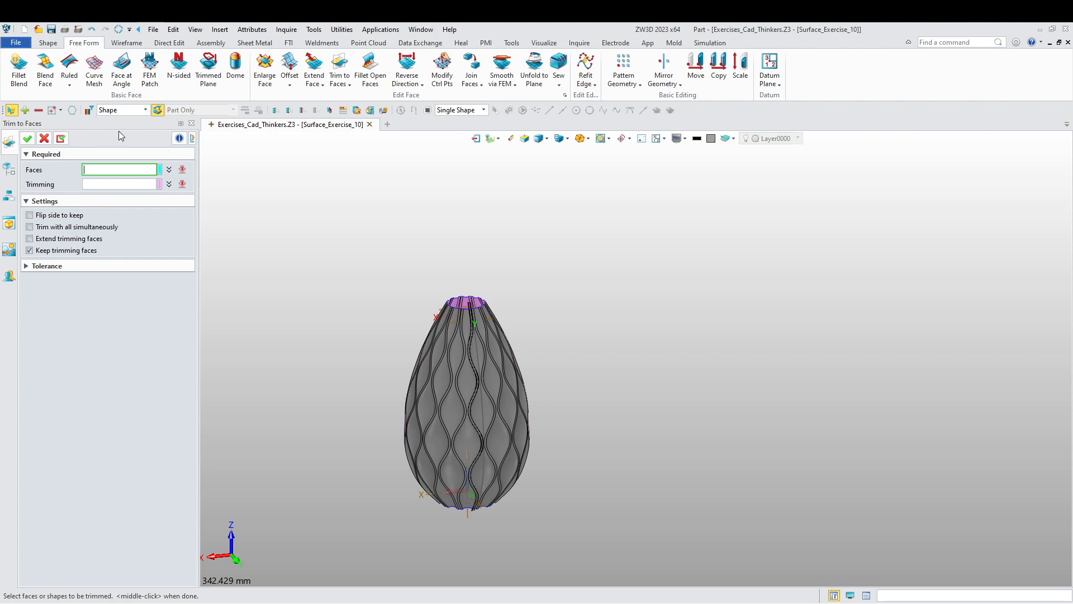
click(479, 454)
scroll(387, 317, up, 3)
scroll(356, 351, down, 2)
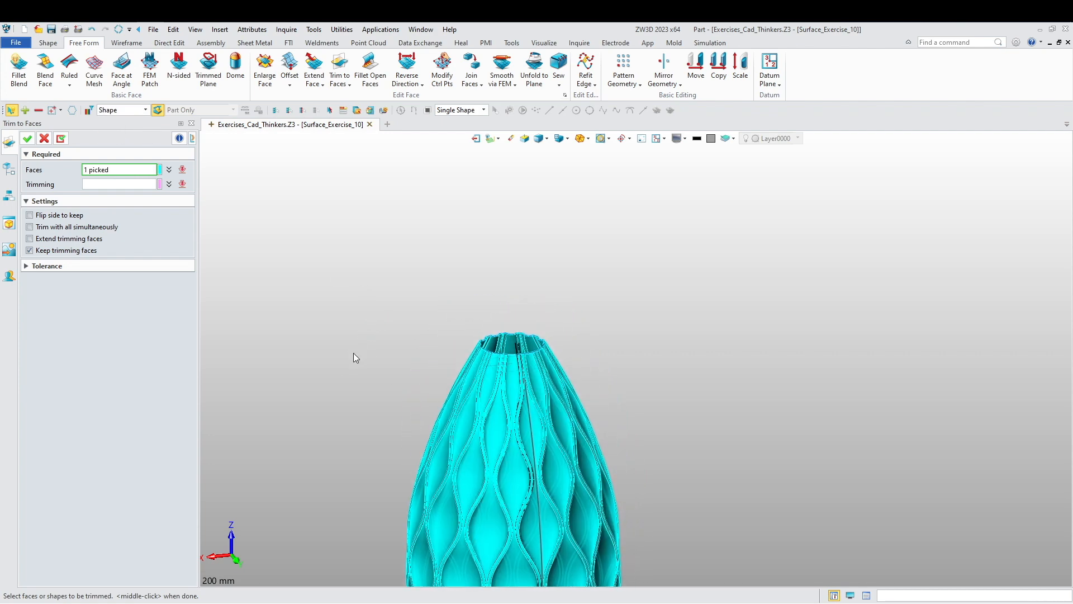
middle_click(350, 362)
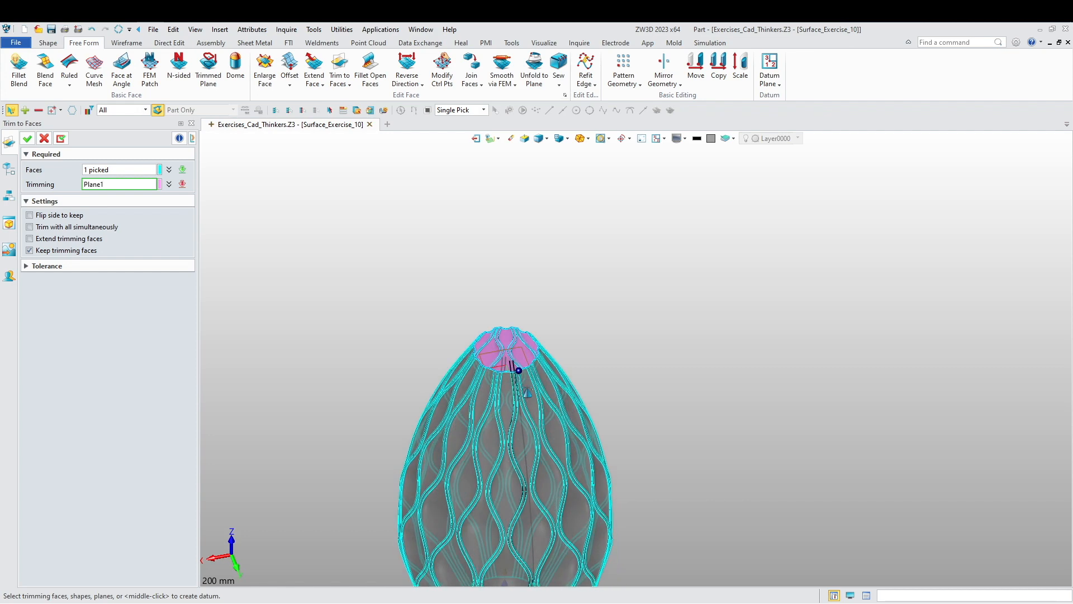
Trim the vase's upper end with Plane1, flipping the side to keep so the body below the plane remains.
click(522, 366)
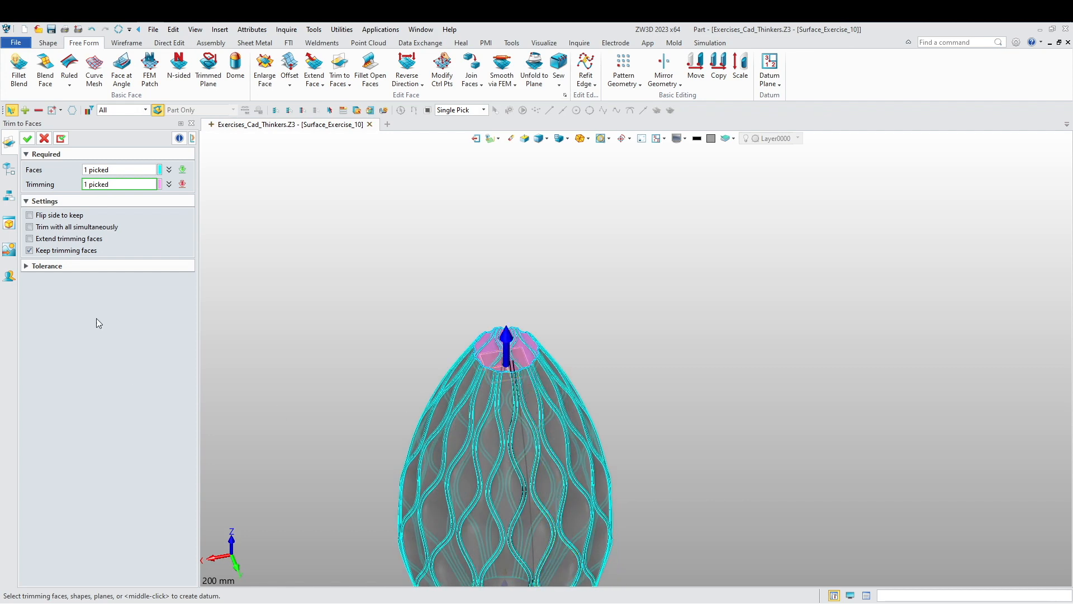
click(64, 220)
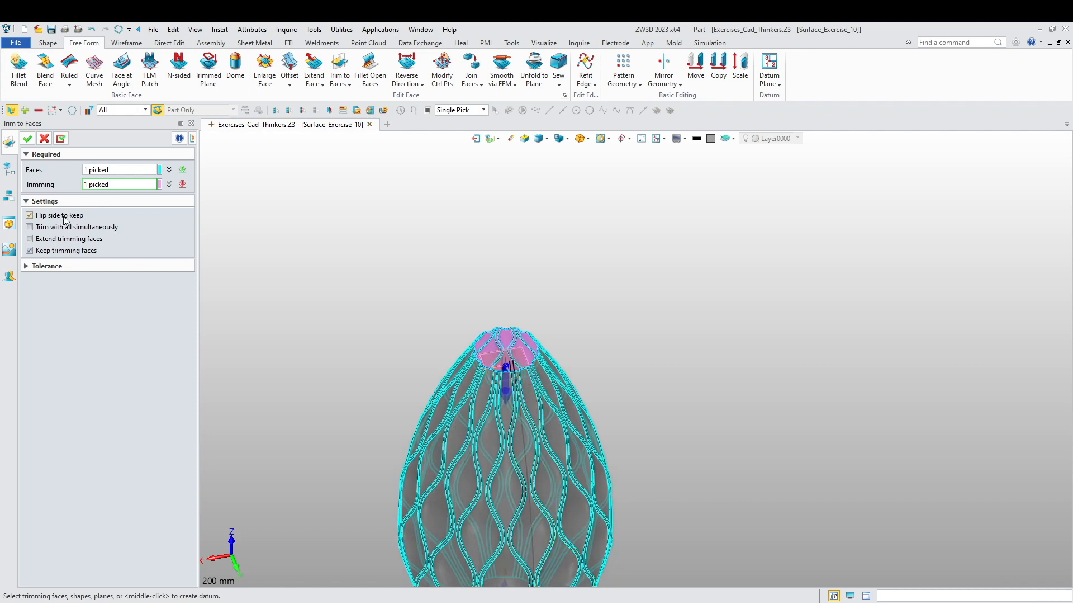
click(27, 140)
Trim the vase's lower end with the horizontal datum plane at the origin, keeping the body above it.
scroll(356, 321, down, 3)
right_drag(337, 414, 336, 329)
middle_click(334, 357)
click(442, 466)
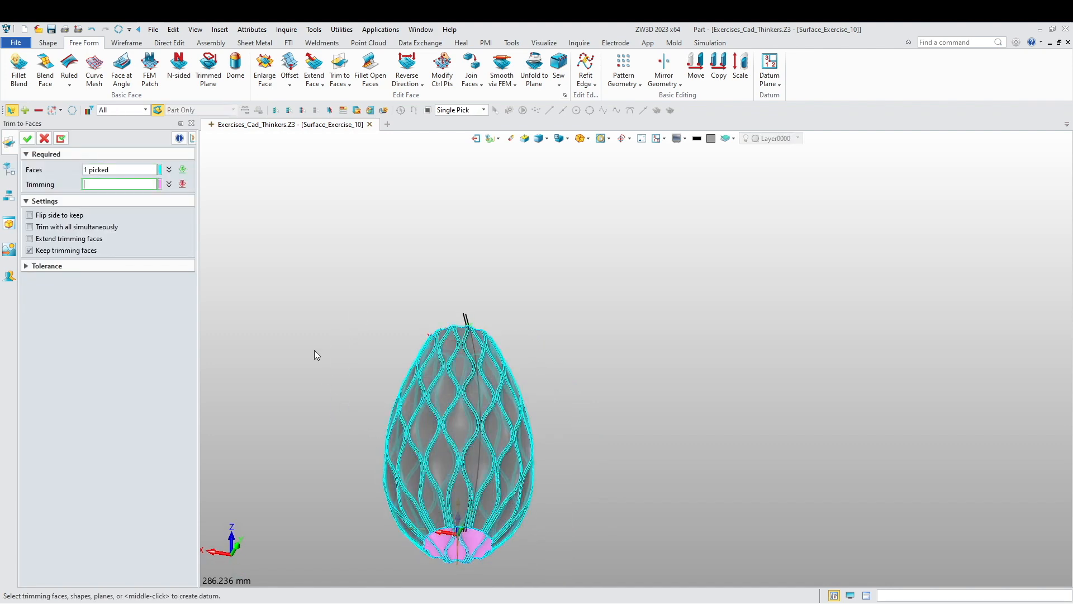
scroll(414, 492, up, 4)
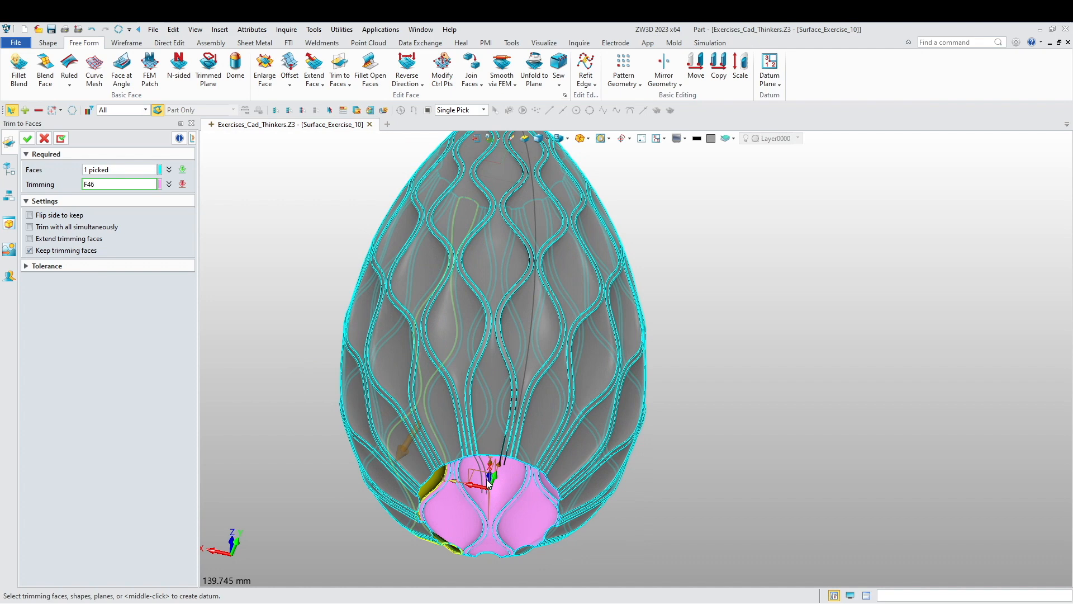
click(471, 481)
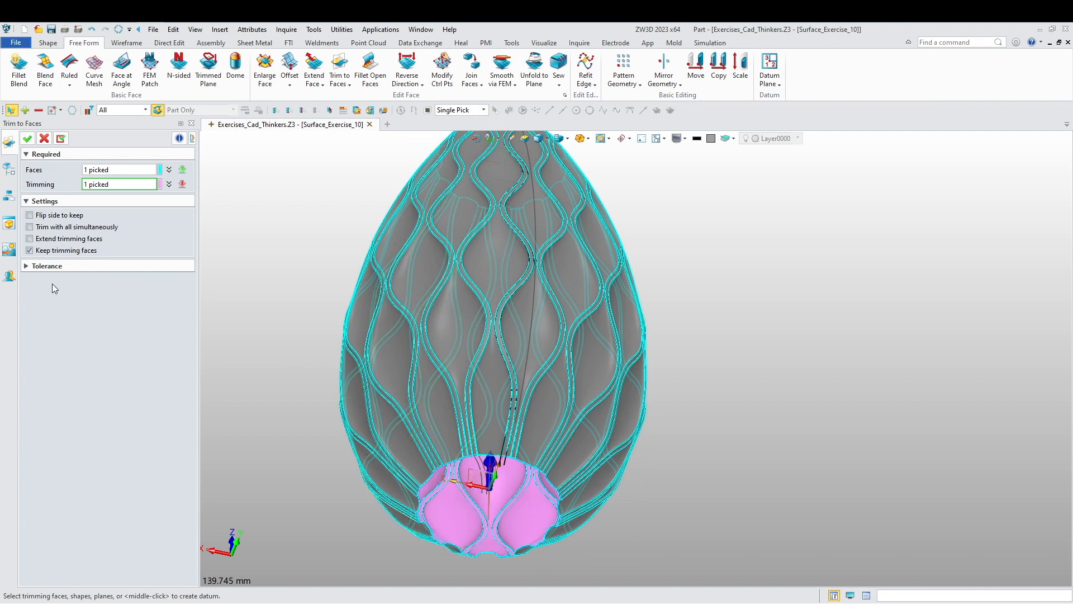
click(27, 139)
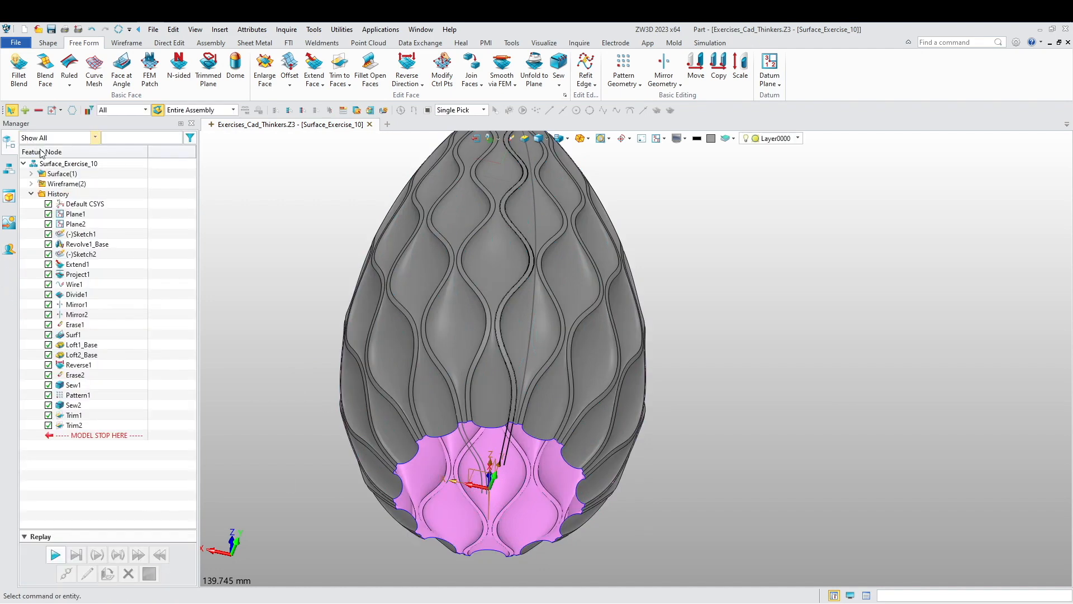
Check the trimmed openings at both ends of the vase and bring the model into a straight front view.
scroll(391, 346, down, 4)
scroll(419, 472, up, 2)
mouse_move(419, 472)
middle_down()
mouse_move(367, 434)
mouse_move(366, 448)
mouse_move(465, 461)
mouse_move(438, 474)
middle_up()
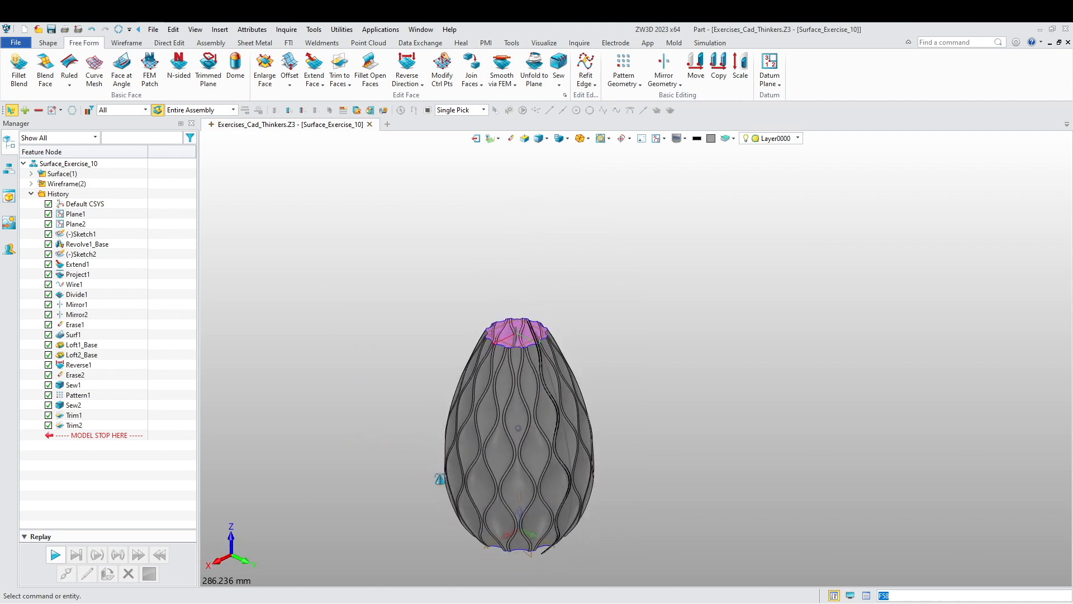
middle_drag(344, 408, 338, 321)
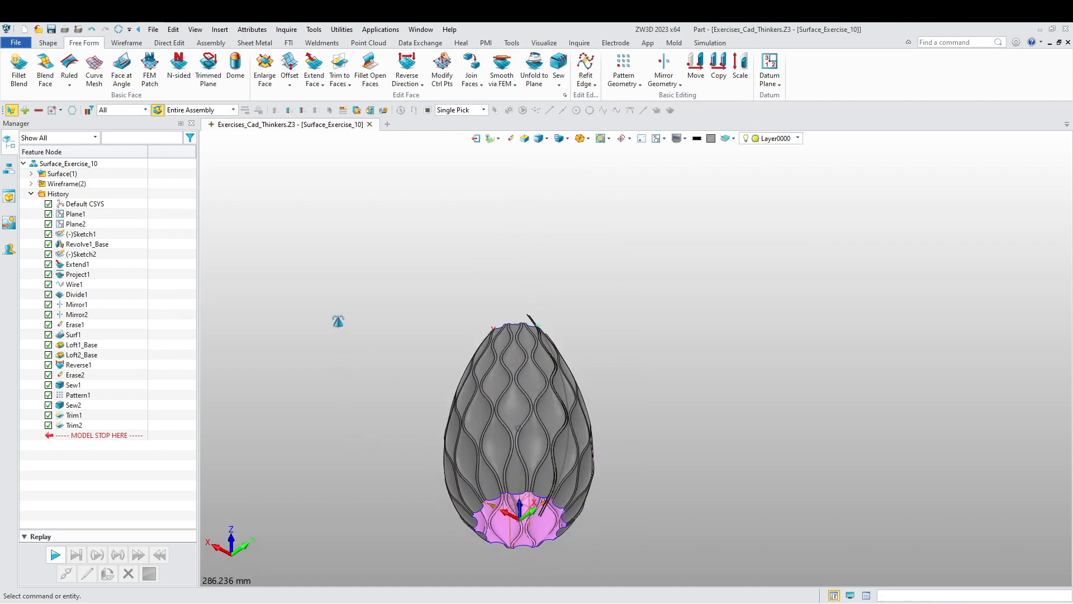
middle_drag(306, 451, 302, 412)
key(ctrl+Down)
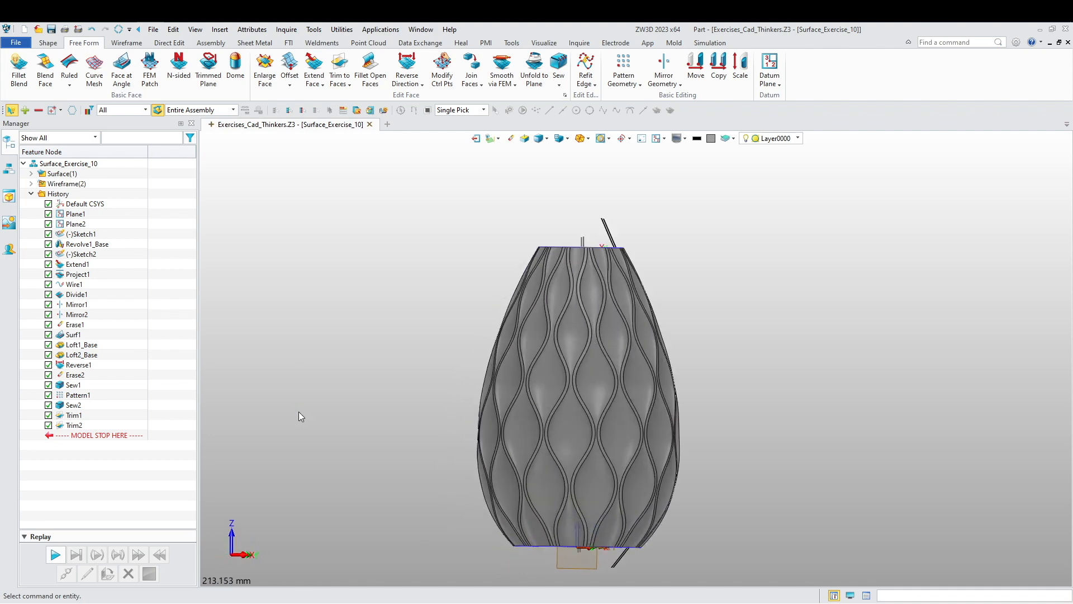
middle_drag(332, 312, 298, 358)
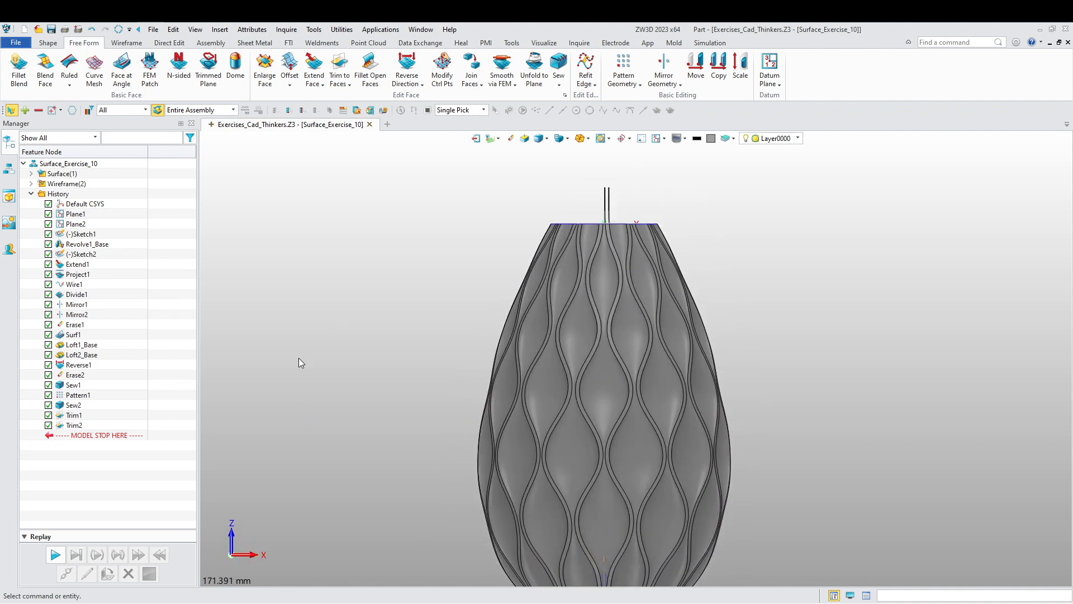
click(179, 67)
middle_drag(320, 320, 259, 307)
drag(633, 218, 450, 177)
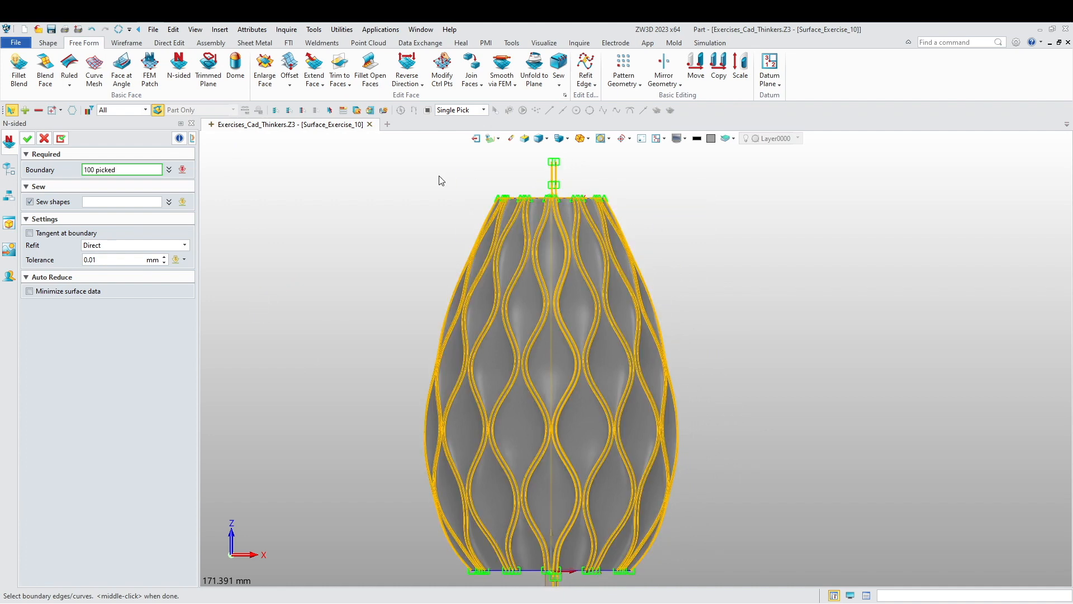
Cap the top opening with an N-sided patch from its rim edges only, using Direct refit and 0.01 mm tolerance, keeping the command open.
click(178, 67)
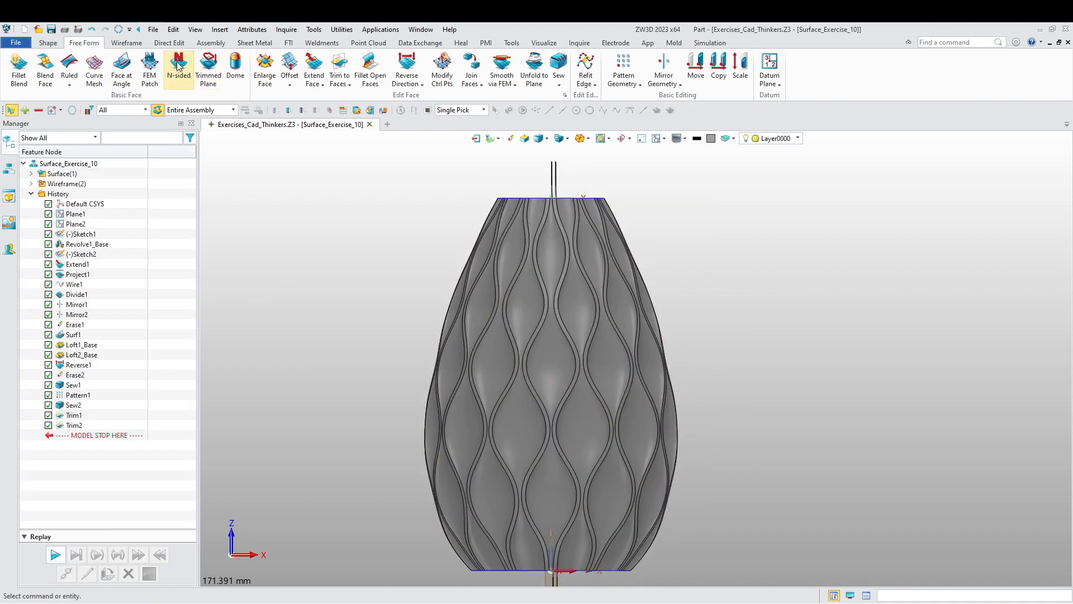
drag(686, 245, 439, 194)
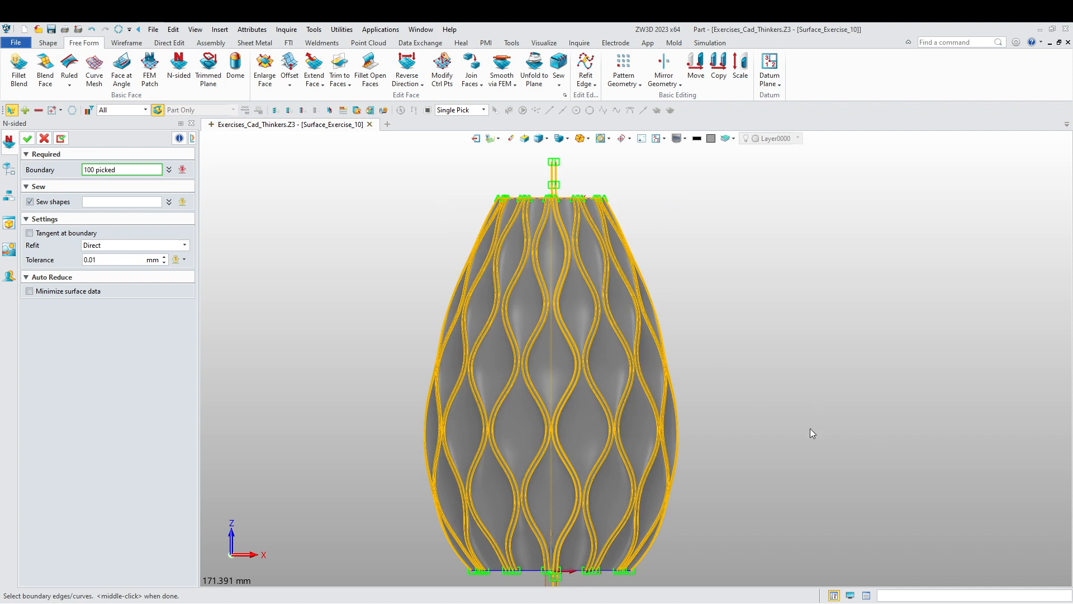
drag(521, 336, 285, 283)
drag(840, 574, 303, 302)
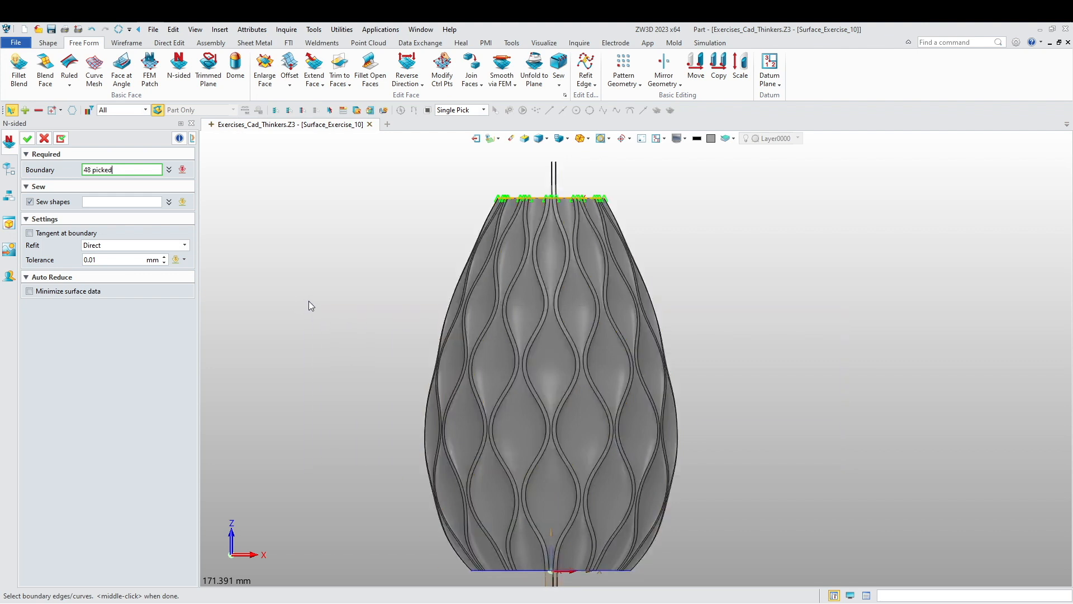
click(61, 139)
Cap the bottom opening with a second N-sided patch bounded only by the lower rim edges.
scroll(295, 333, down, 3)
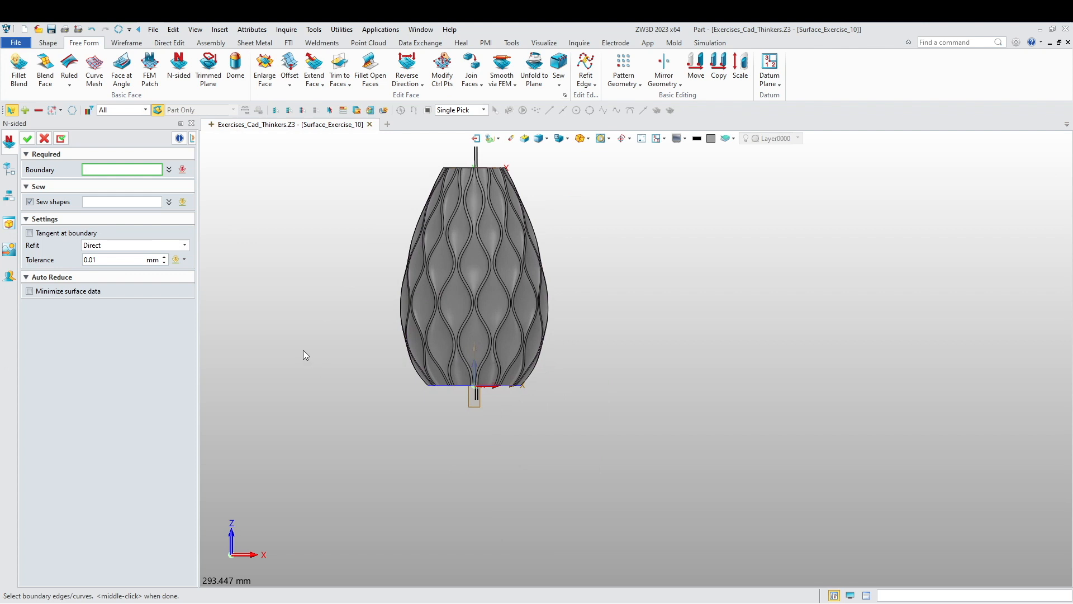
drag(500, 399, 353, 371)
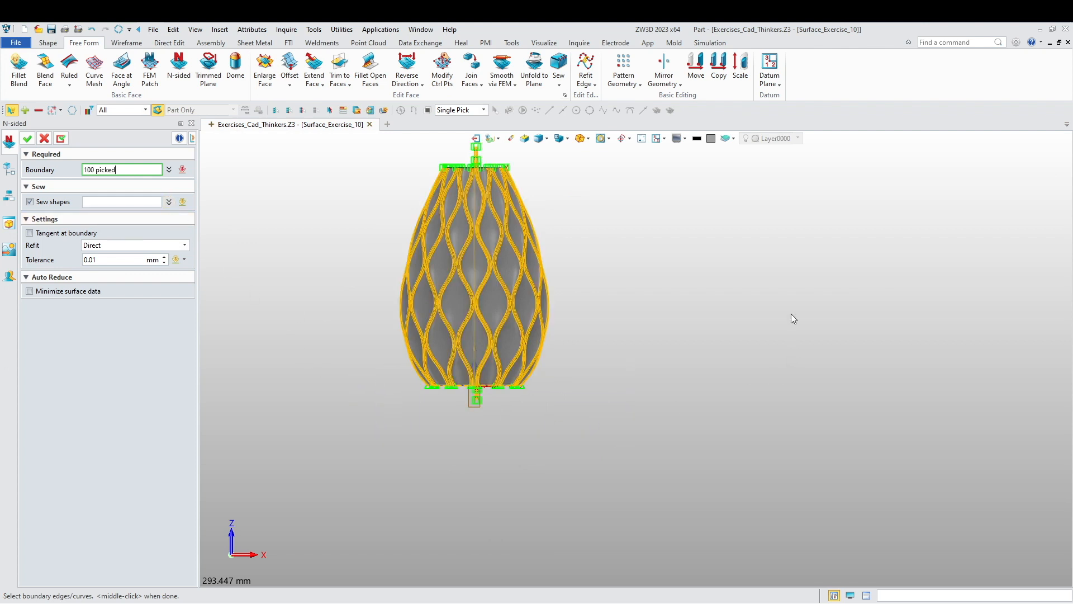
drag(382, 247, 338, 245)
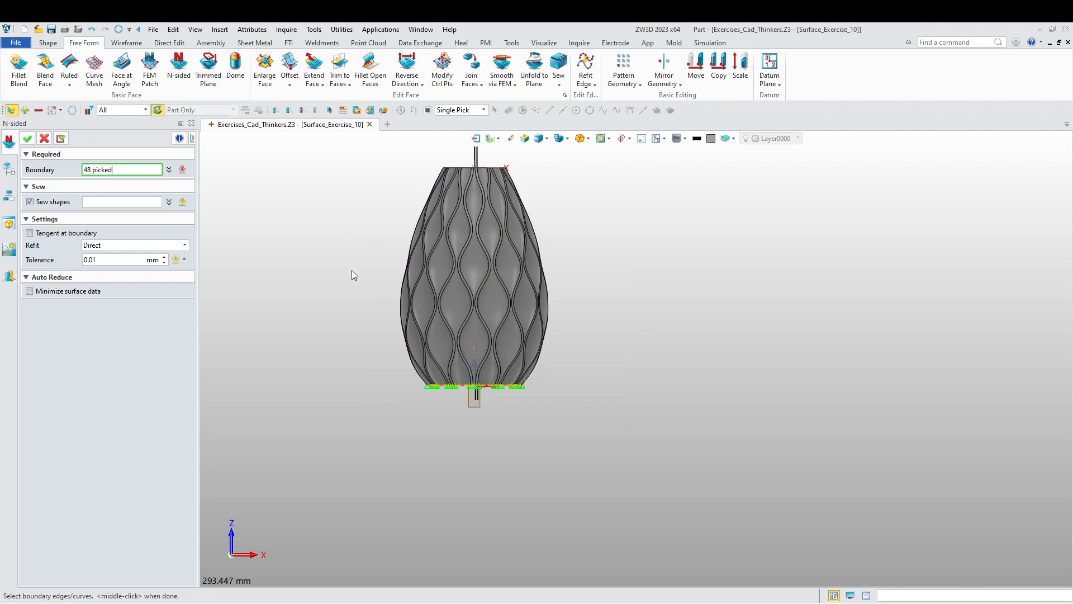
click(28, 139)
Examine the capped top face and the rippled sides of the closed vase.
middle_drag(333, 376, 358, 409)
right_drag(358, 409, 355, 431)
scroll(451, 213, up, 5)
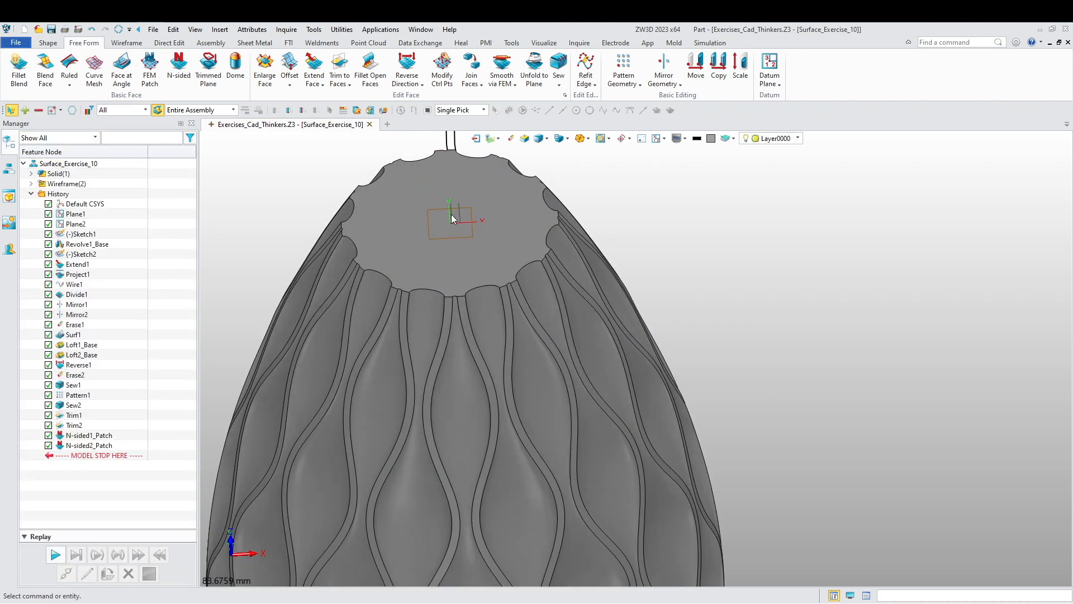
scroll(460, 239, down, 4)
middle_drag(330, 312, 242, 397)
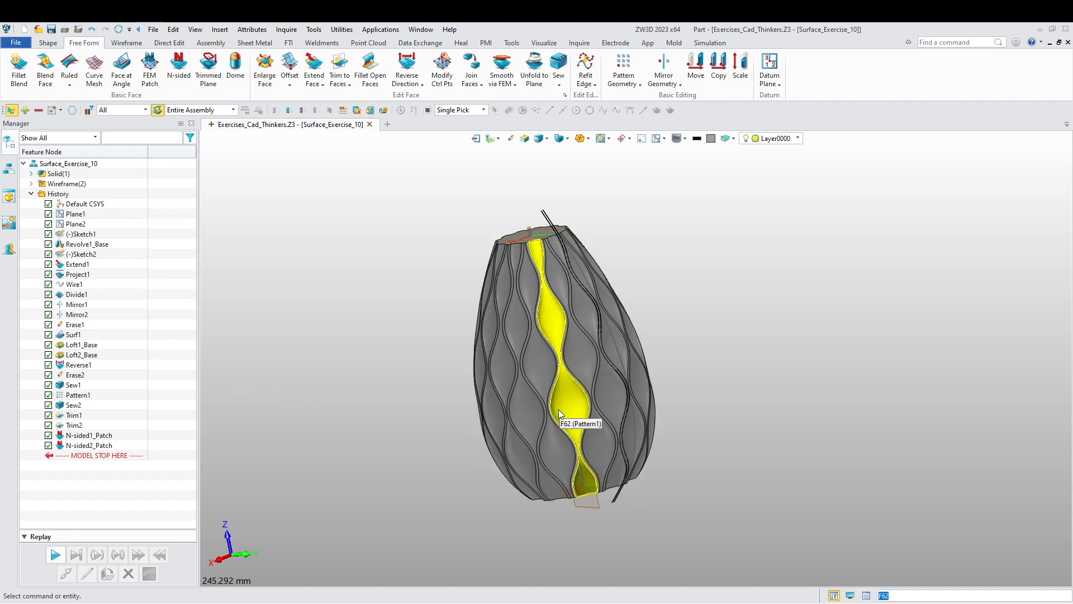
Show the vase in wireframe and start a new sketch on the default YZ datum plane.
key(ctrl+Down)
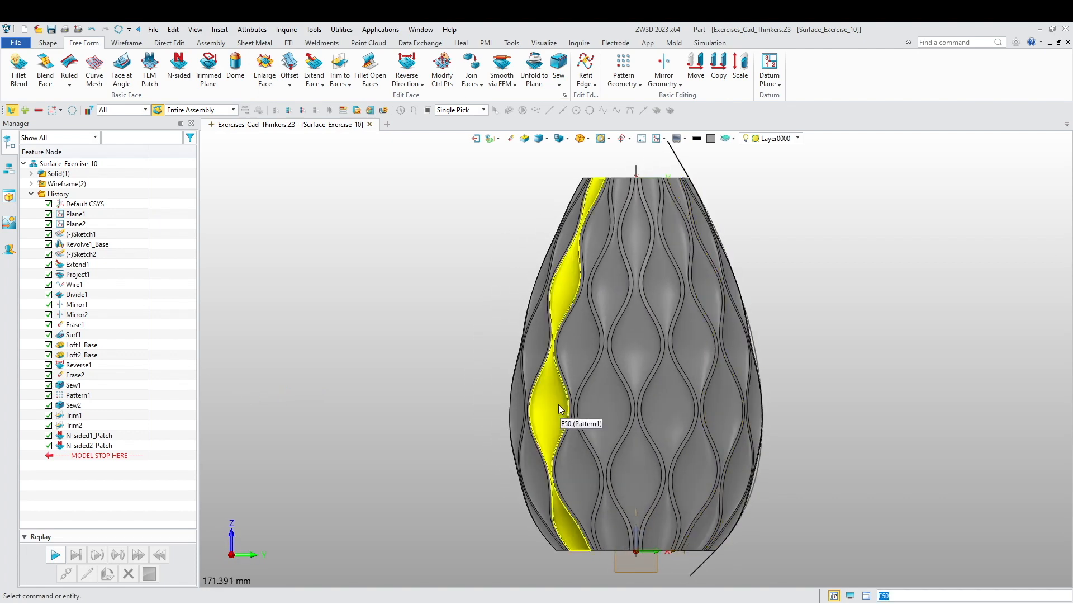
key(ctrl+Right)
click(539, 138)
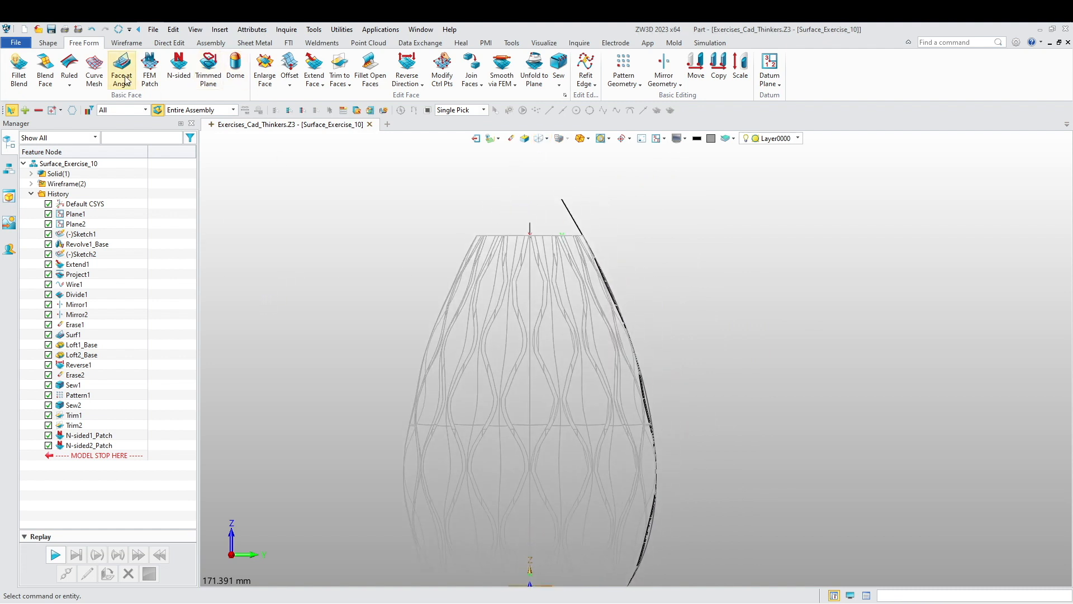
right_click(320, 256)
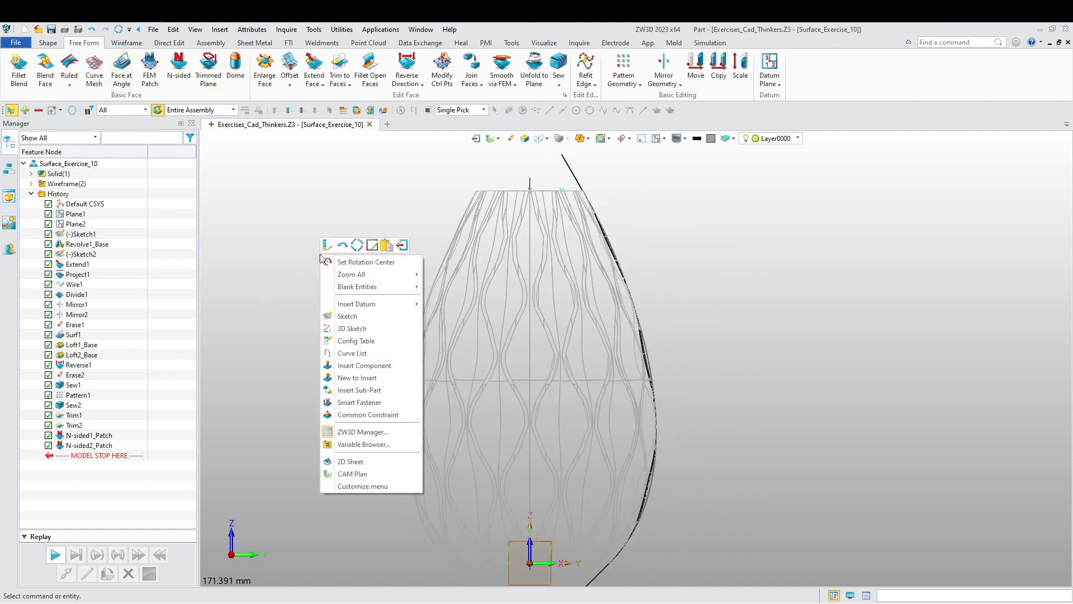
click(345, 314)
right_drag(320, 319, 302, 378)
scroll(455, 461, up, 8)
click(471, 455)
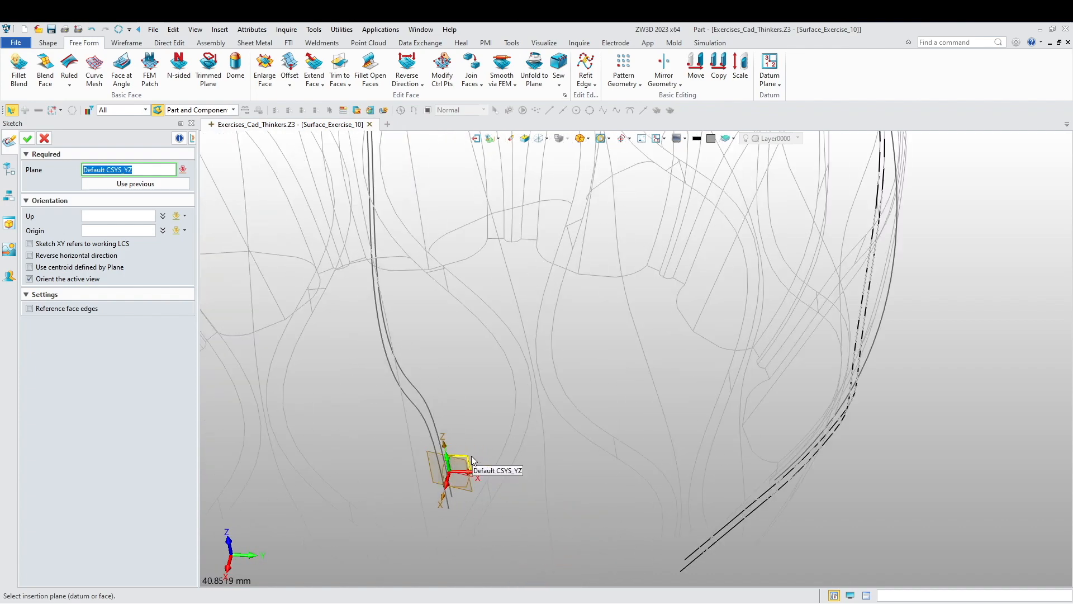
middle_click(343, 392)
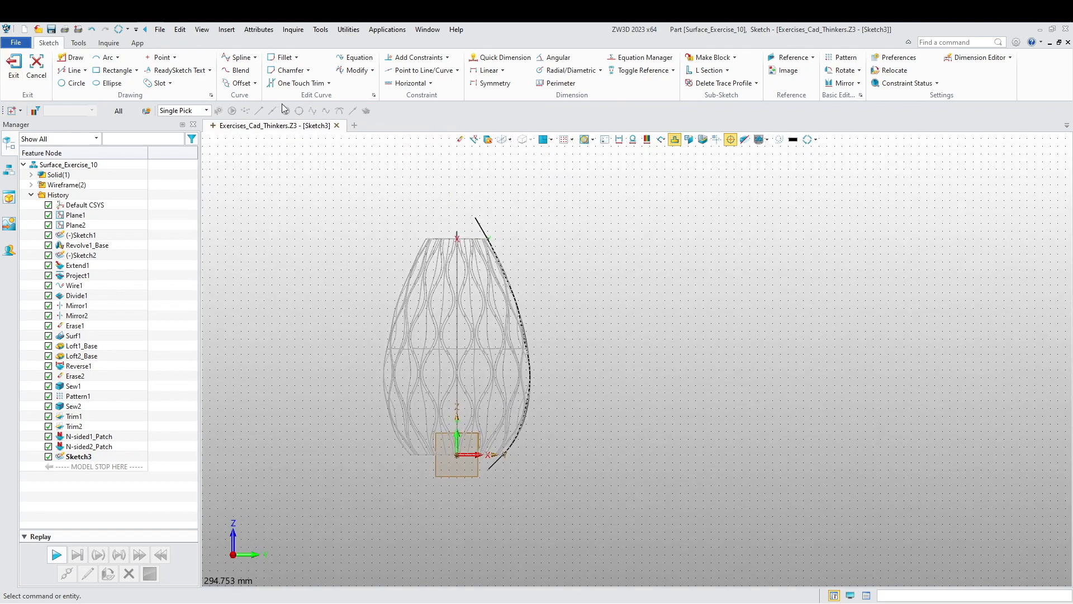
Offset the vase's outer profile curve inward by 6 mm, in one direction only.
click(233, 84)
scroll(467, 265, up, 5)
click(559, 219)
scroll(465, 297, up, 7)
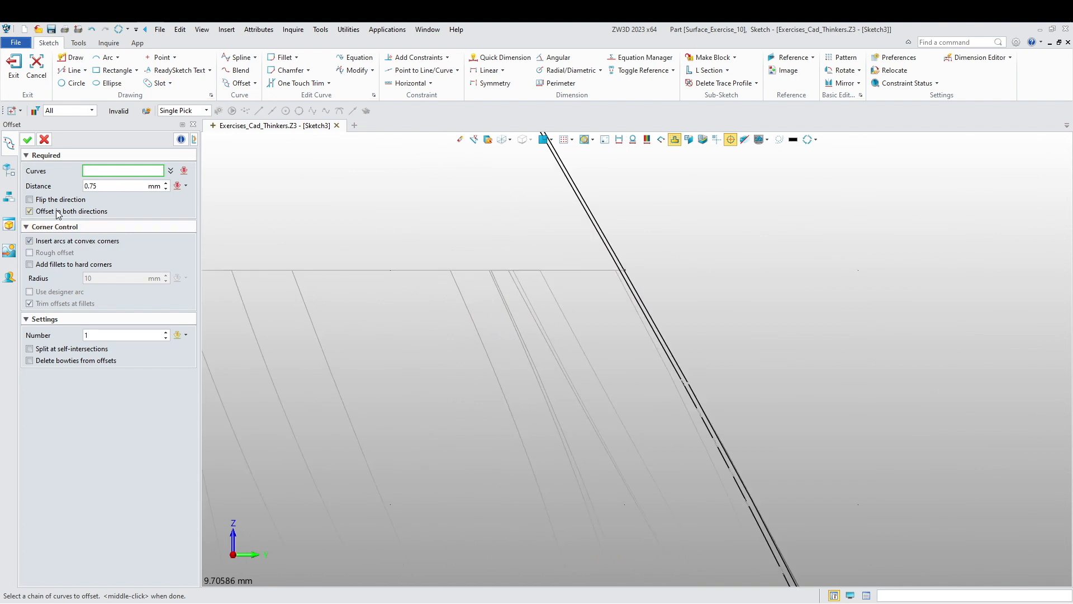
drag(100, 187, 52, 192)
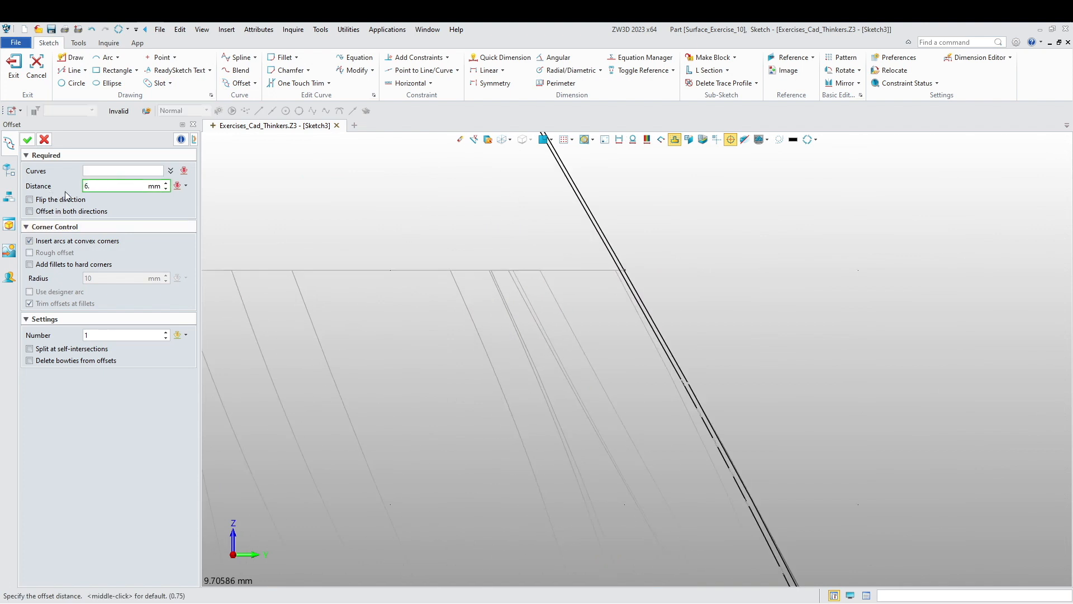
click(95, 172)
mouse_move(341, 222)
right_down()
mouse_move(362, 237)
mouse_move(371, 310)
right_up()
scroll(371, 310, down, 3)
middle_drag(371, 311, 681, 401)
scroll(587, 286, down, 5)
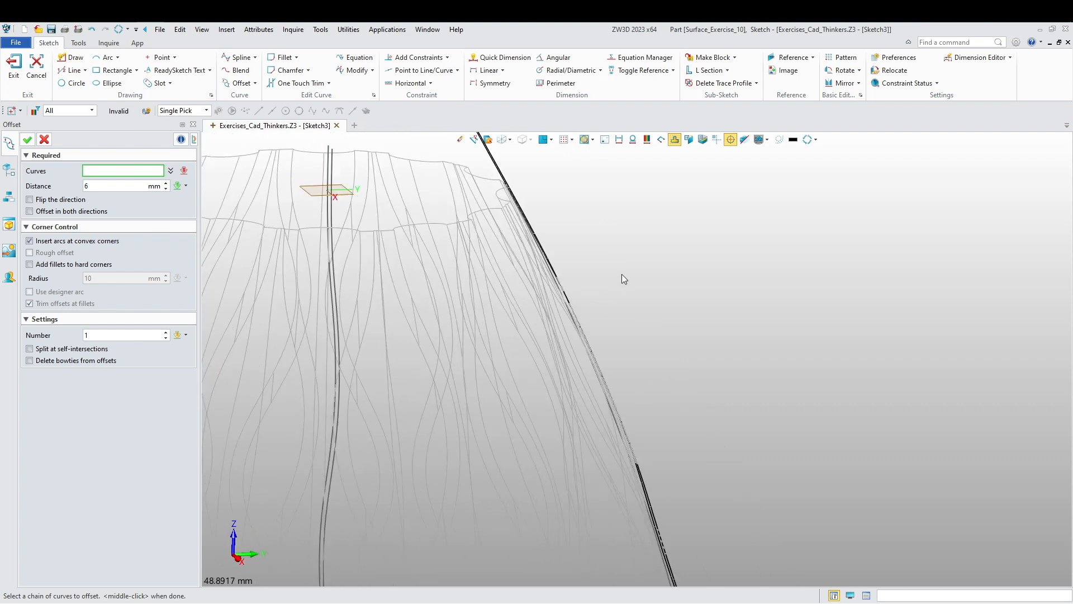
scroll(461, 275, up, 5)
click(472, 302)
scroll(704, 275, down, 10)
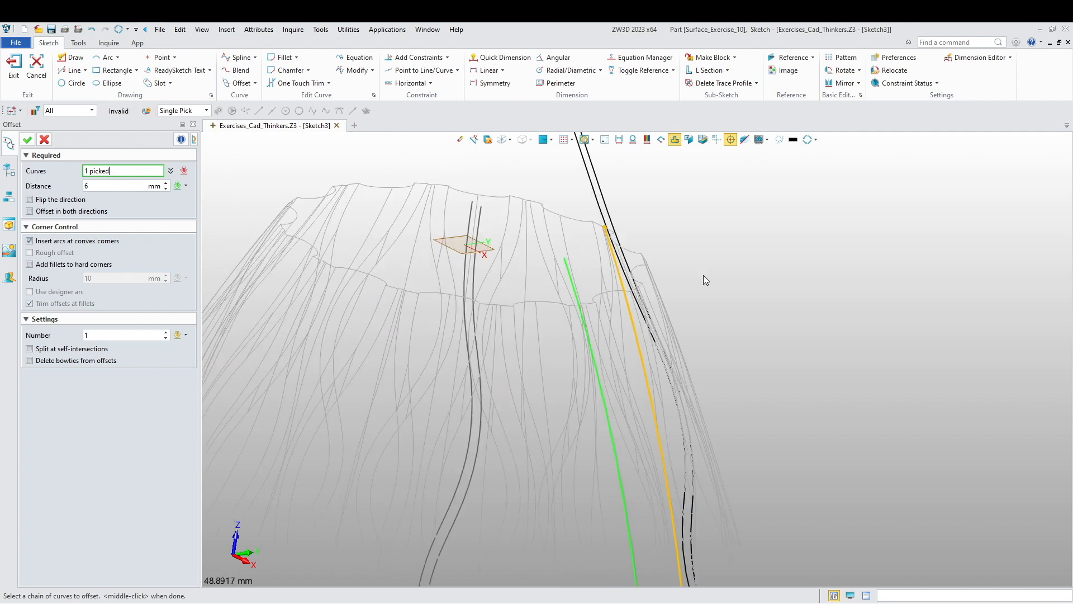
click(542, 139)
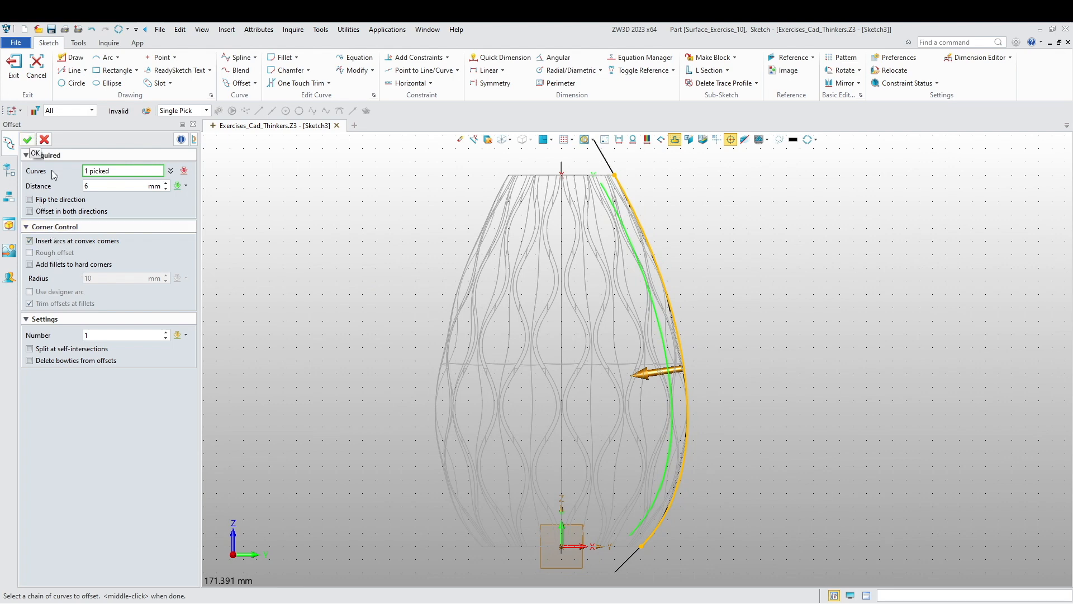
scroll(397, 448, up, 5)
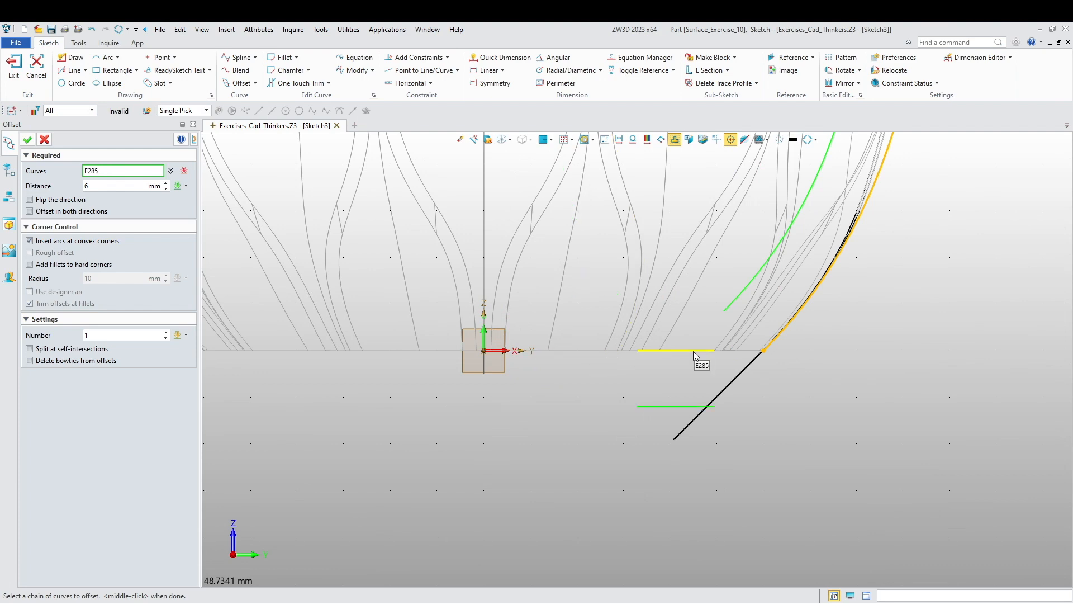
click(28, 140)
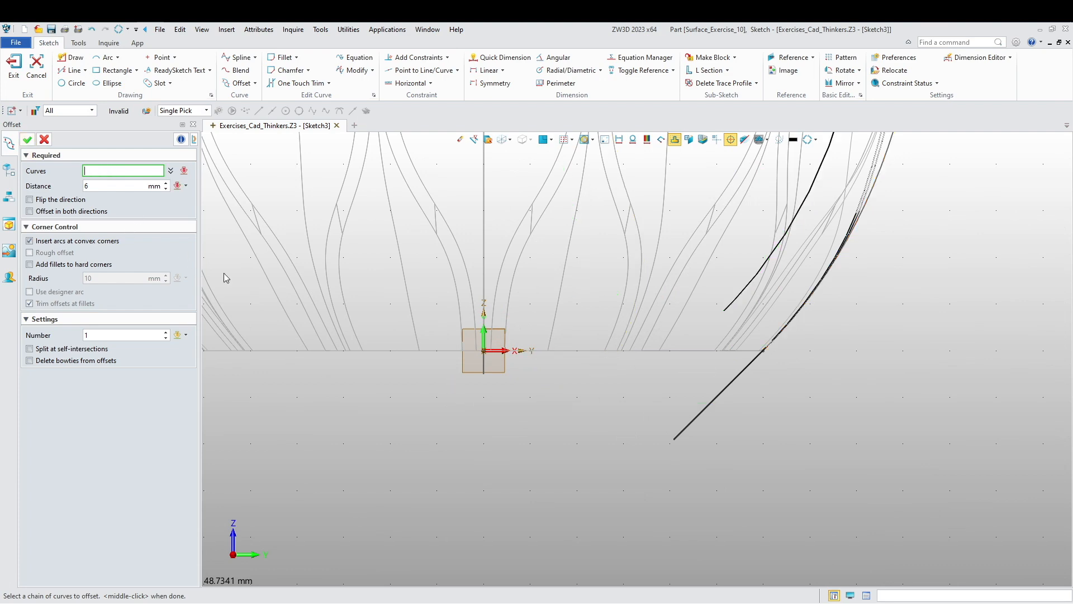
Draw a horizontal line from the lower end of the offset curve to just past the vase's central axis.
scroll(425, 452, down, 3)
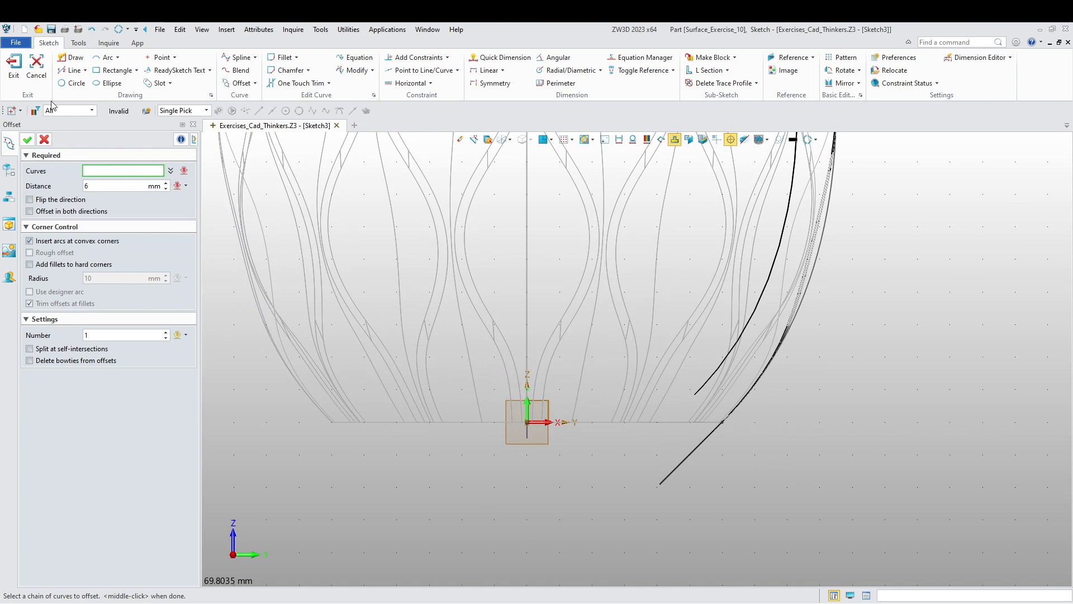
click(71, 57)
click(695, 395)
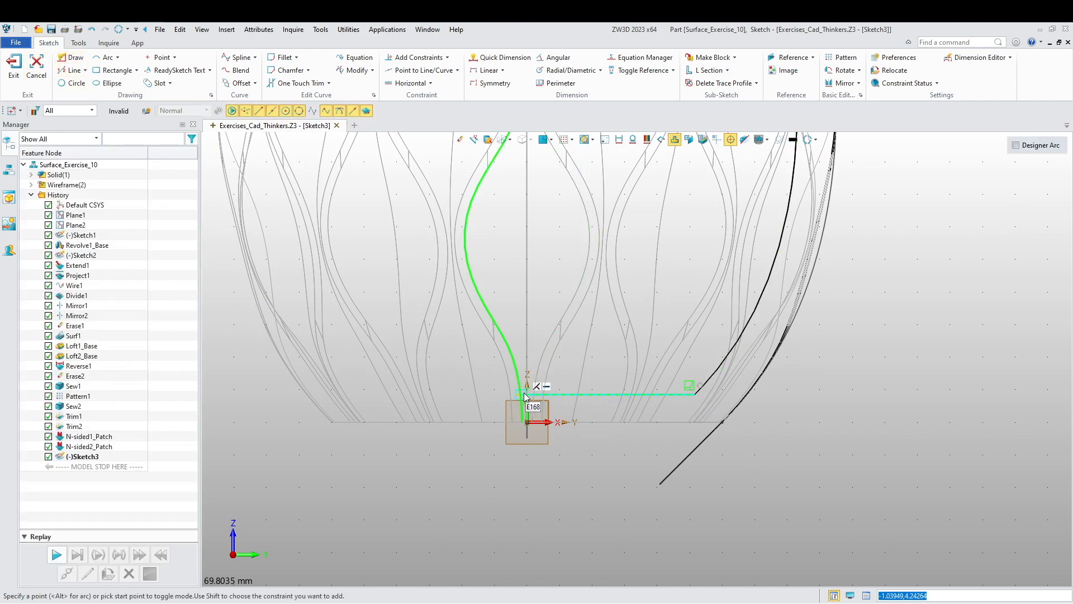
click(490, 394)
middle_click(506, 473)
scroll(540, 370, up, 6)
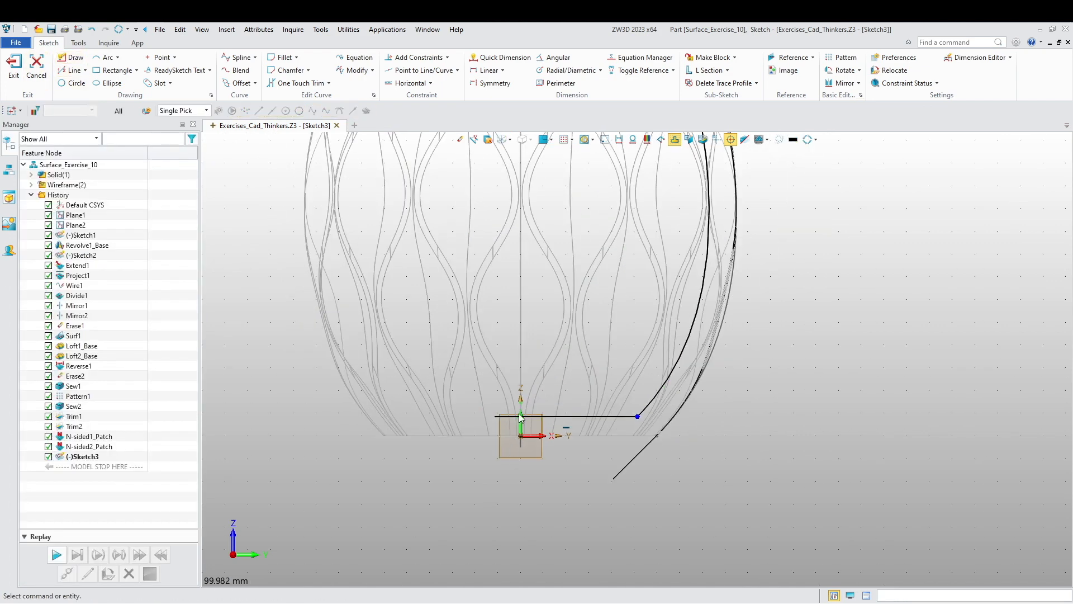
Draw a vertical line along the central axis from the base to above the vase's top rim.
middle_click(528, 420)
click(510, 420)
scroll(526, 341, down, 12)
scroll(525, 338, up, 9)
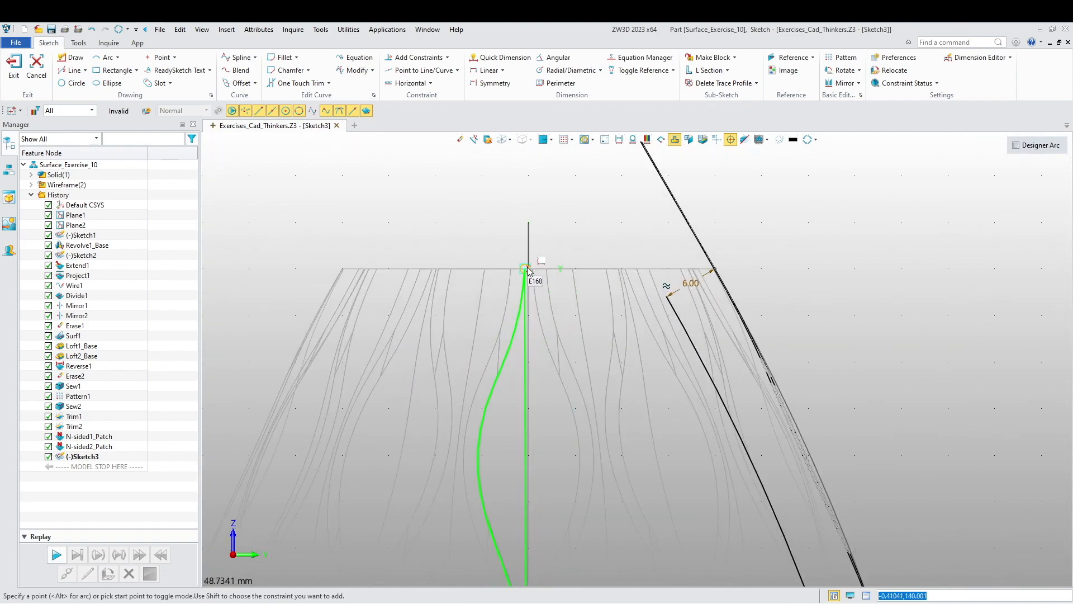
click(529, 185)
middle_click(481, 218)
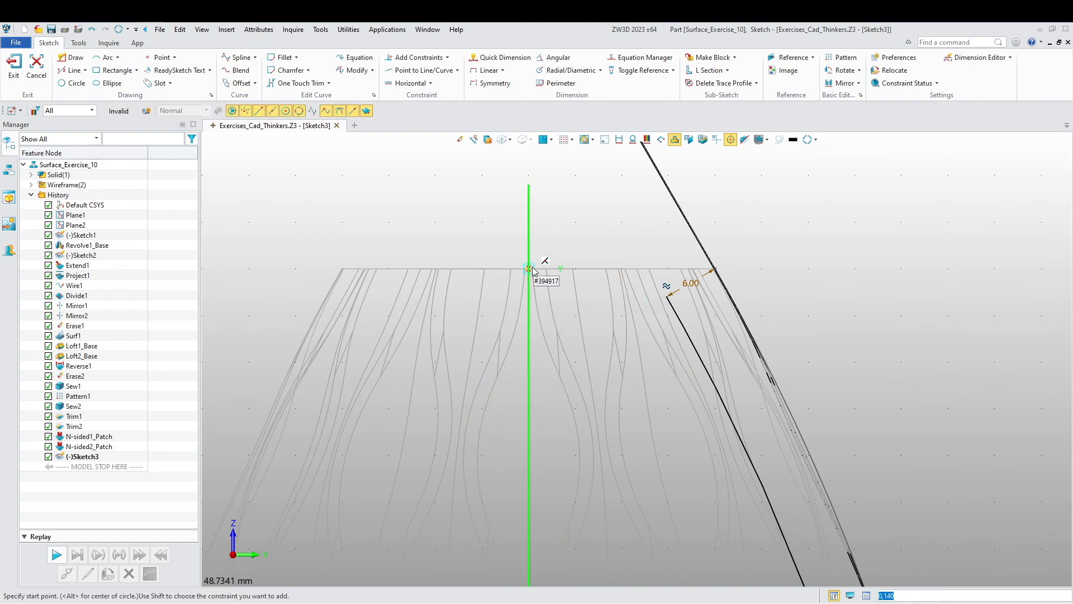
Draw a horizontal line at rim height from the central axis to beyond the outer profile.
click(529, 269)
click(780, 269)
middle_click(591, 243)
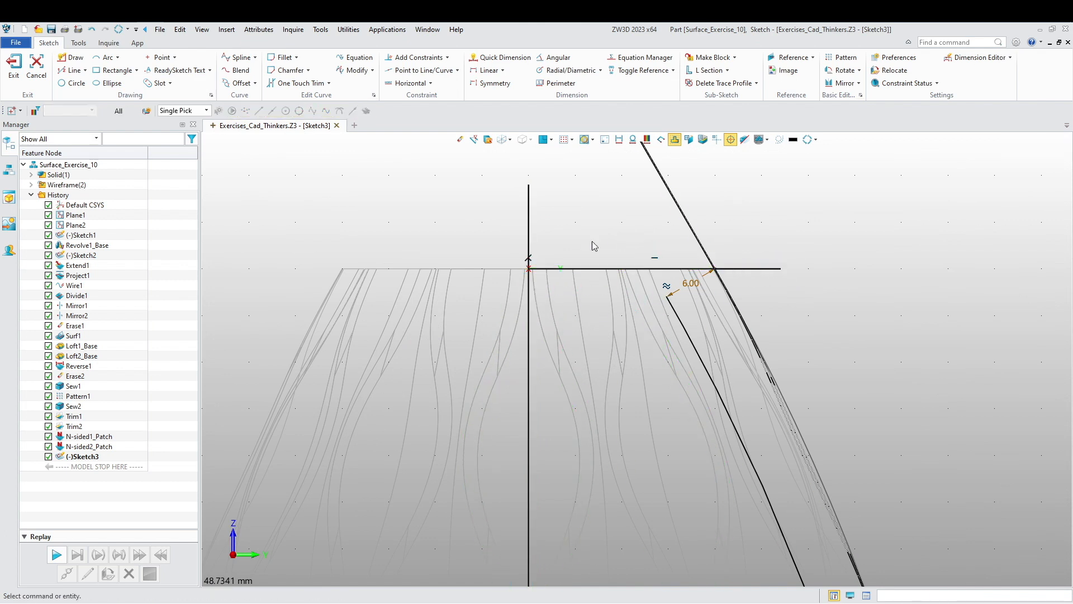
Extend the upper end of the offset curve to the horizontal rim line with Trim/Extend, using Reflect extension.
click(327, 83)
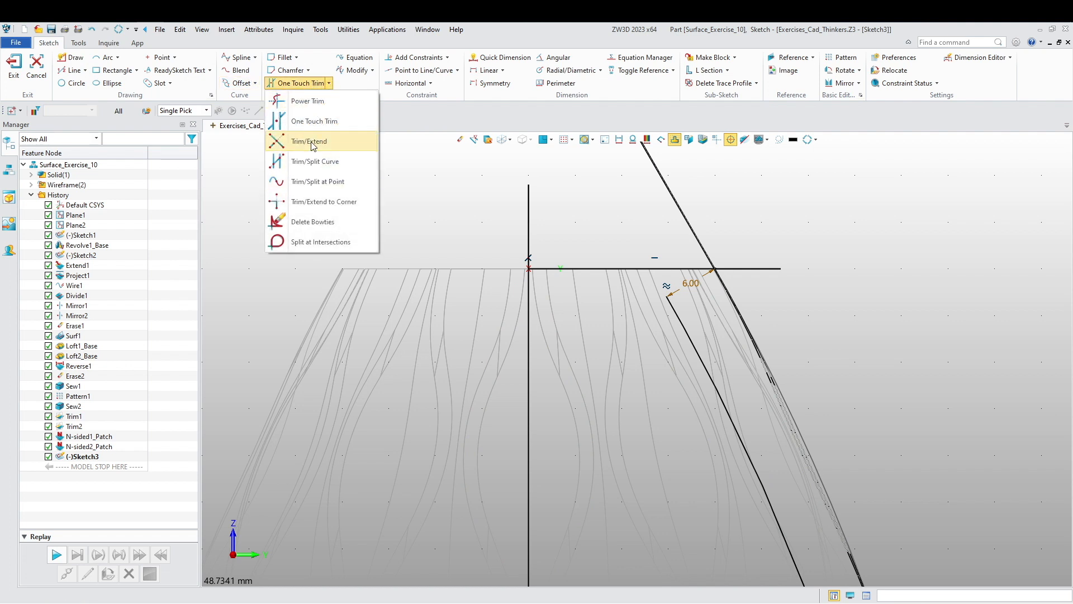
click(311, 142)
click(689, 335)
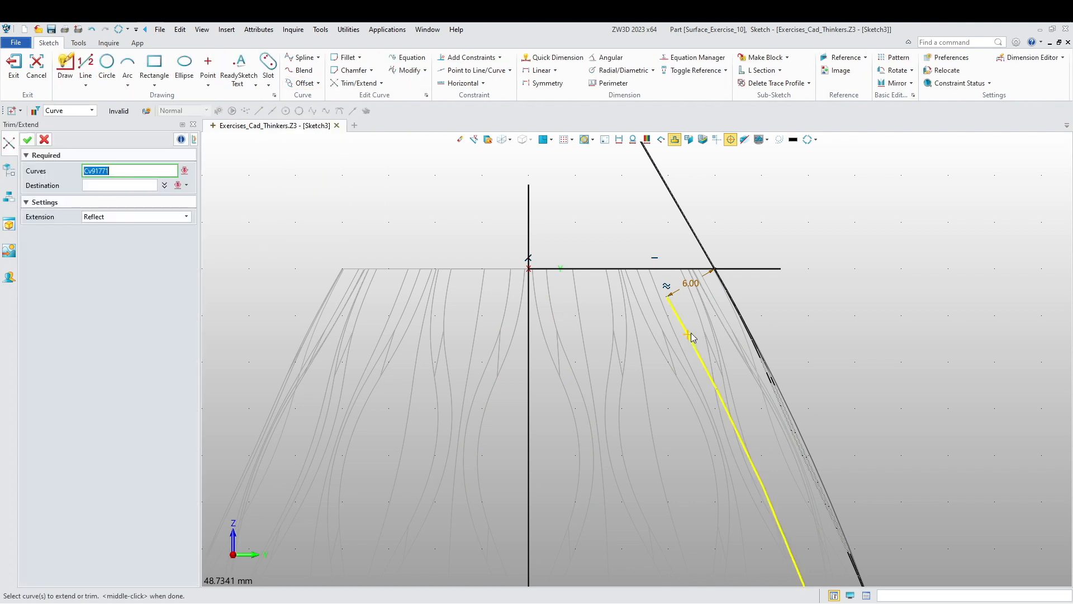
middle_click(626, 252)
scroll(708, 273, up, 3)
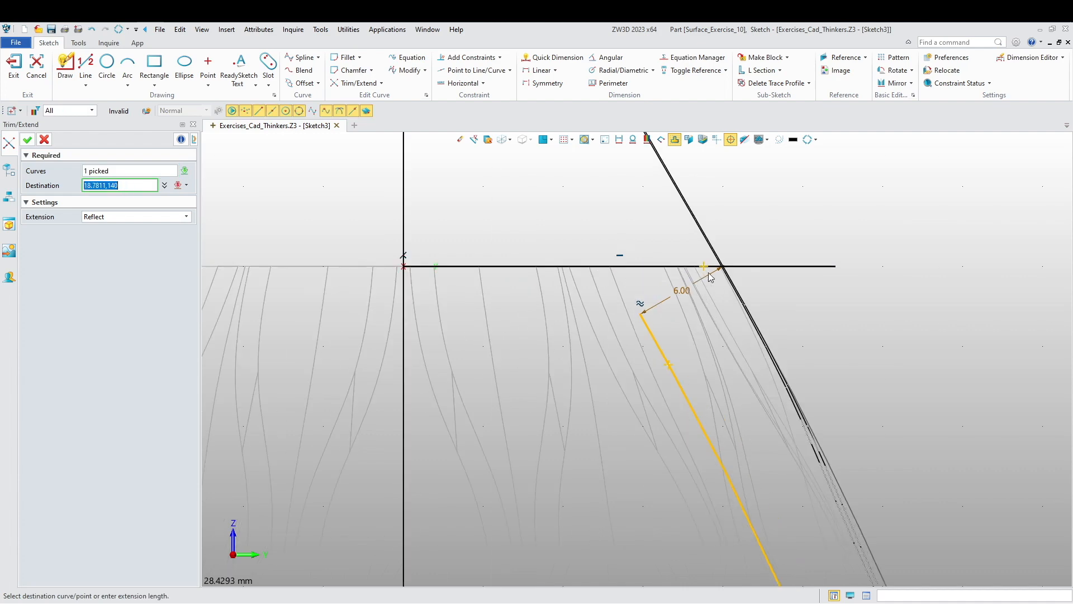
click(759, 268)
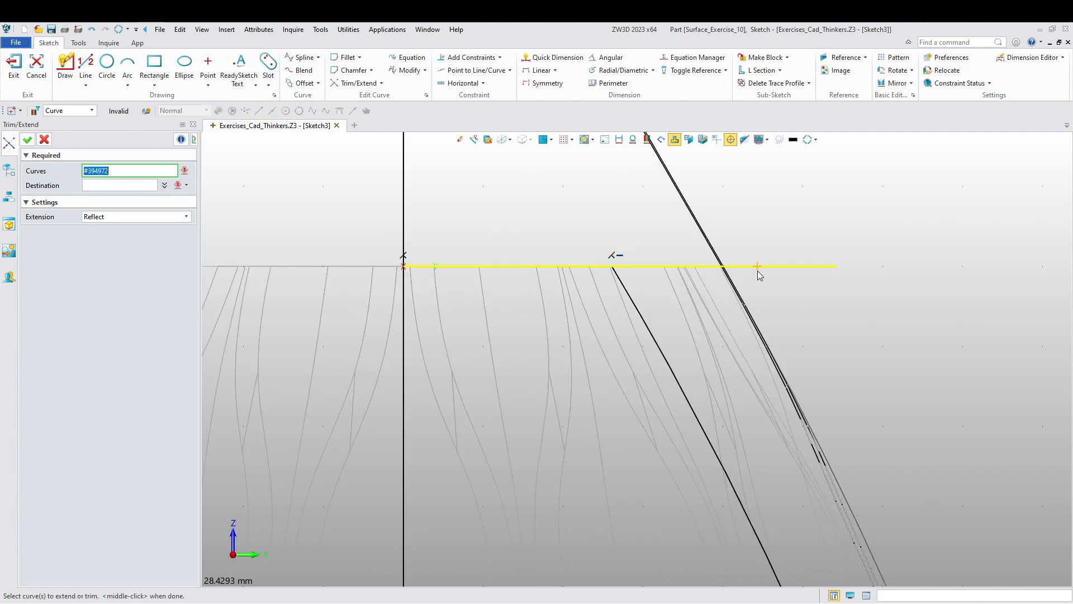
middle_click(552, 356)
Power Trim the excess of the rim line beyond the offset curve and of the axis line above the rim.
scroll(391, 213, down, 3)
click(381, 83)
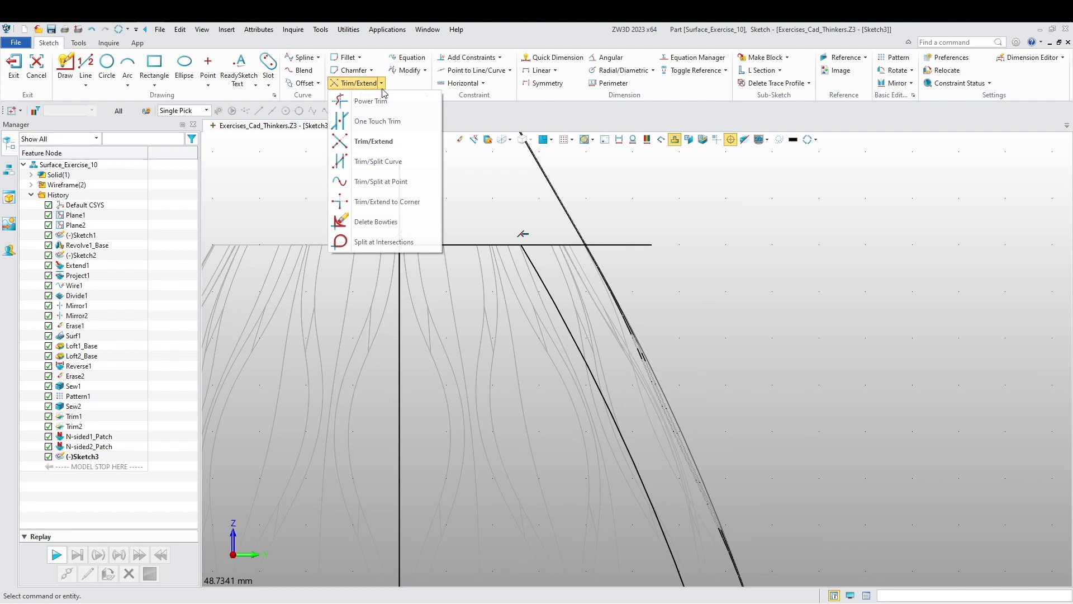
click(369, 103)
mouse_move(354, 199)
mouse_down()
mouse_move(576, 240)
mouse_move(655, 300)
mouse_up()
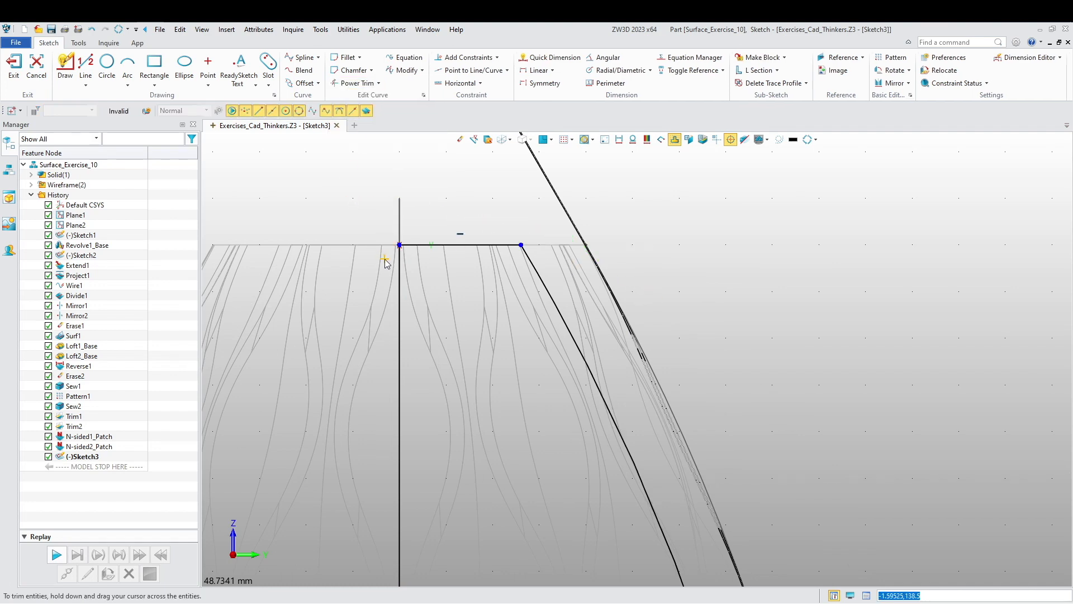
Trim the overhanging line ends where the axis meets the bottom line, leaving a closed inner profile.
scroll(384, 262, down, 5)
scroll(546, 352, up, 4)
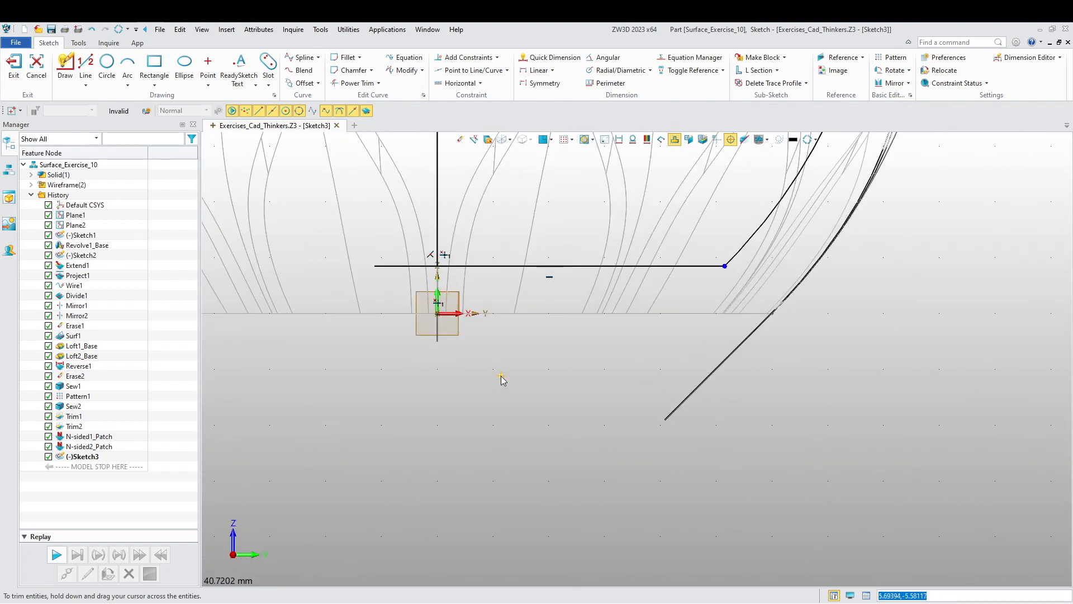
middle_drag(398, 335, 461, 432)
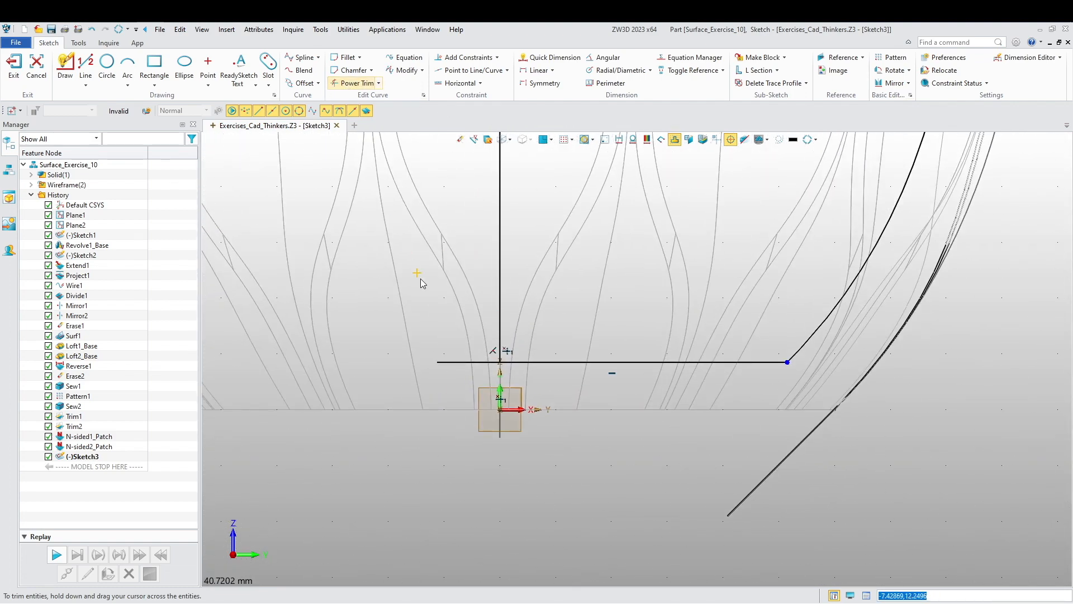
drag(439, 220, 506, 371)
scroll(720, 443, down, 4)
scroll(720, 446, down, 3)
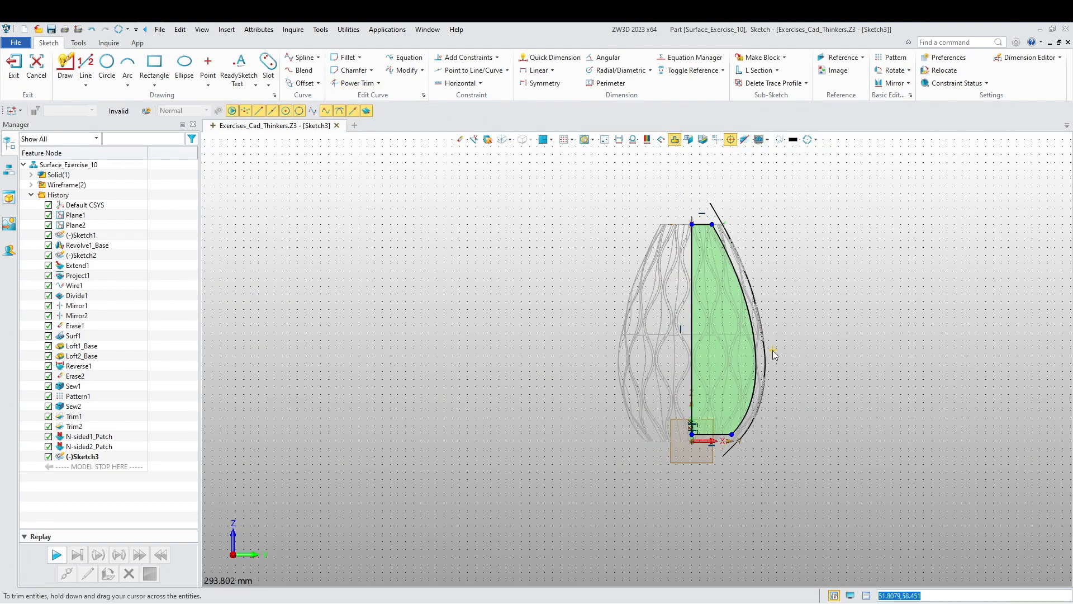
scroll(685, 283, up, 8)
key(Escape)
scroll(792, 290, down, 8)
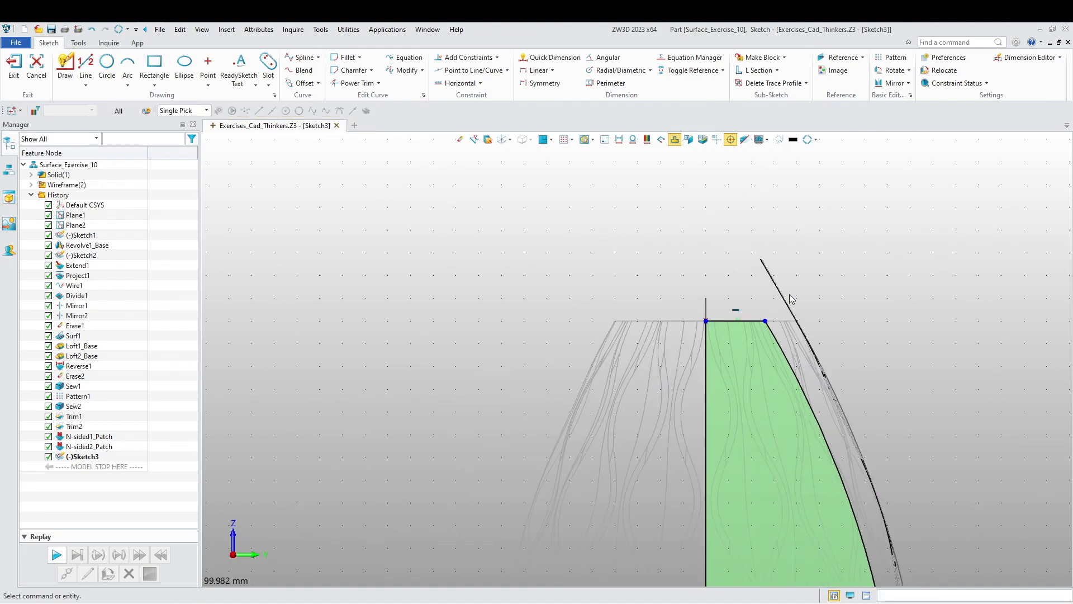
Exit the sketch and return the vase to shaded display, turned to show its top face.
mouse_move(555, 377)
right_down()
mouse_move(576, 411)
mouse_move(493, 388)
mouse_move(488, 354)
mouse_move(503, 377)
right_up()
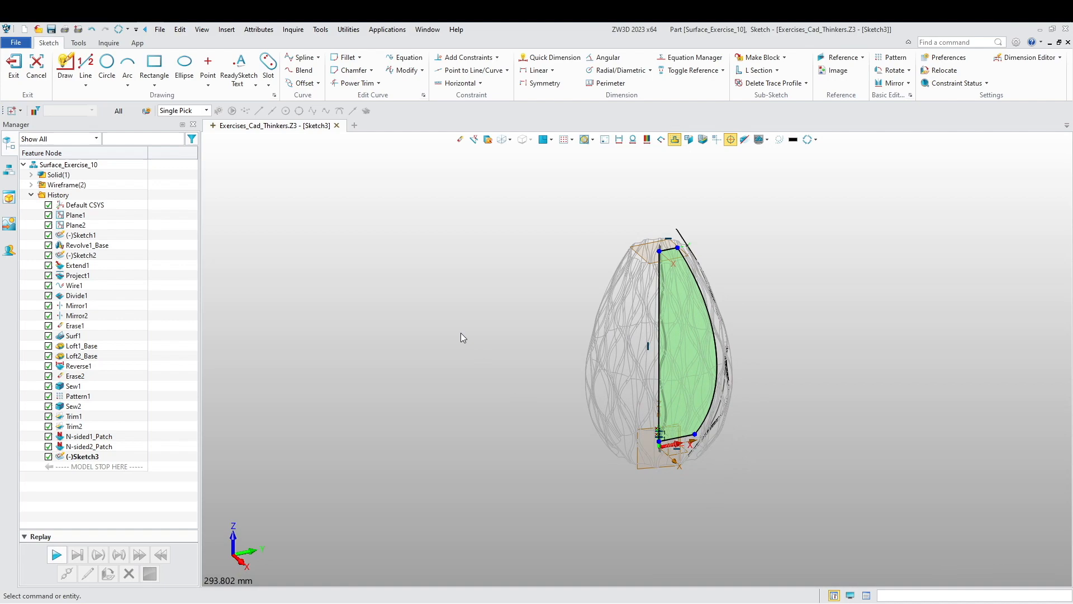
click(14, 67)
scroll(468, 397, down, 4)
mouse_move(469, 401)
right_down()
mouse_move(514, 415)
mouse_move(475, 328)
mouse_move(622, 263)
right_up()
click(544, 140)
mouse_move(542, 261)
right_down()
mouse_move(568, 425)
mouse_move(580, 425)
right_up()
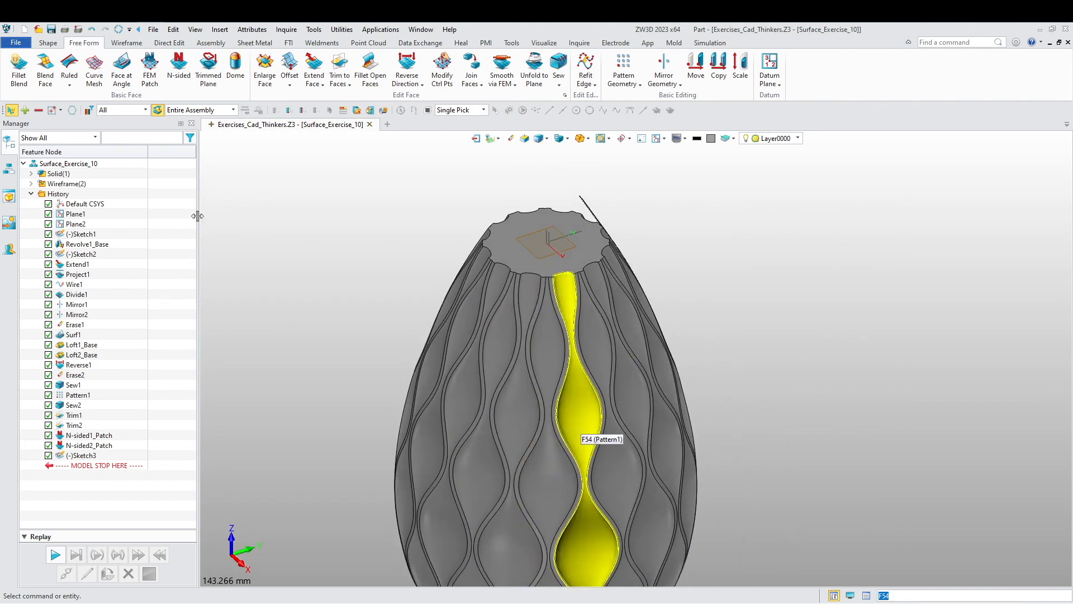
Set up a full 360-degree Revolve of the closed inner profile sketch about the vertical axis 0,0,1.
click(48, 42)
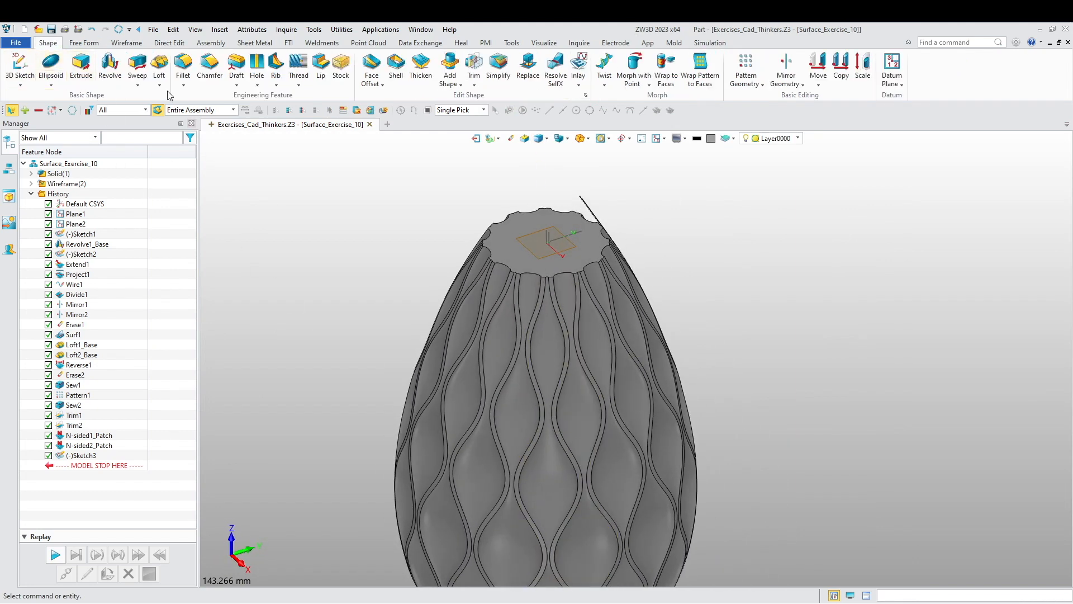
click(110, 70)
click(579, 235)
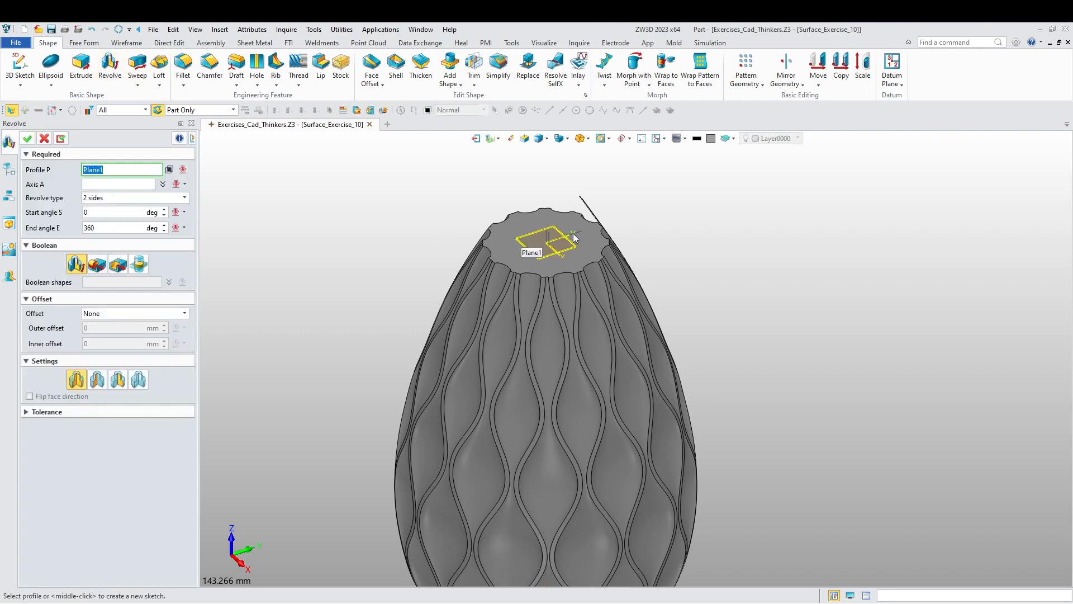
click(580, 236)
scroll(559, 274, down, 5)
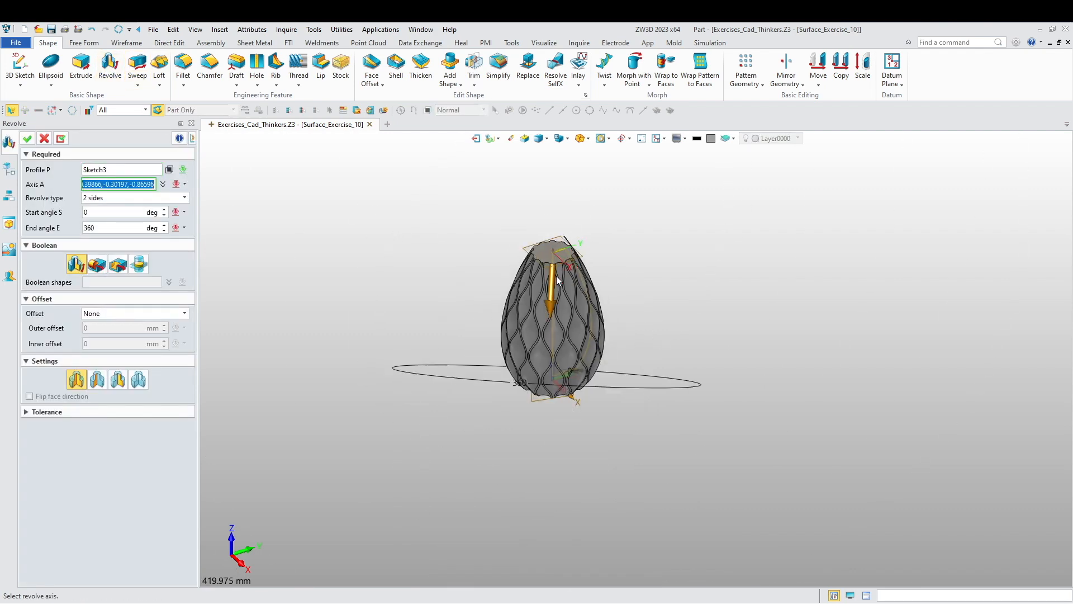
scroll(552, 413, up, 5)
scroll(553, 419, up, 5)
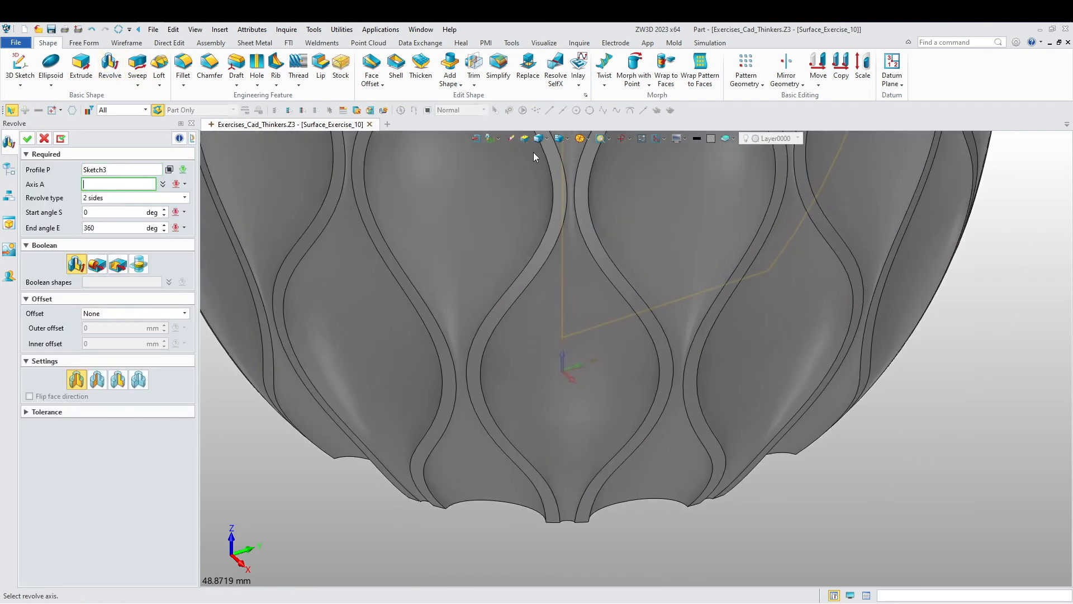
click(537, 140)
click(562, 360)
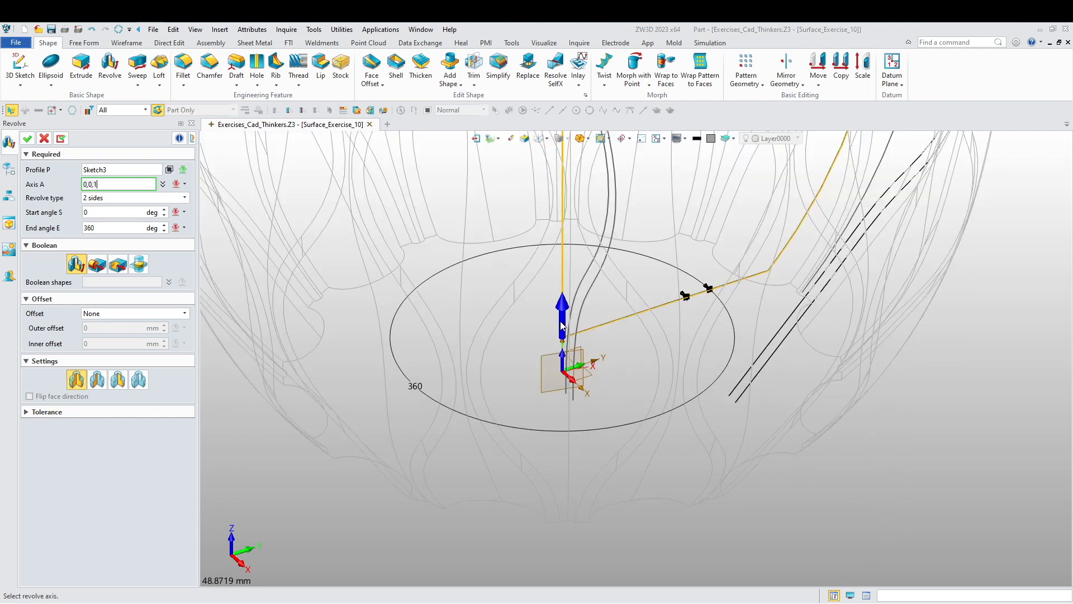
scroll(540, 380, down, 7)
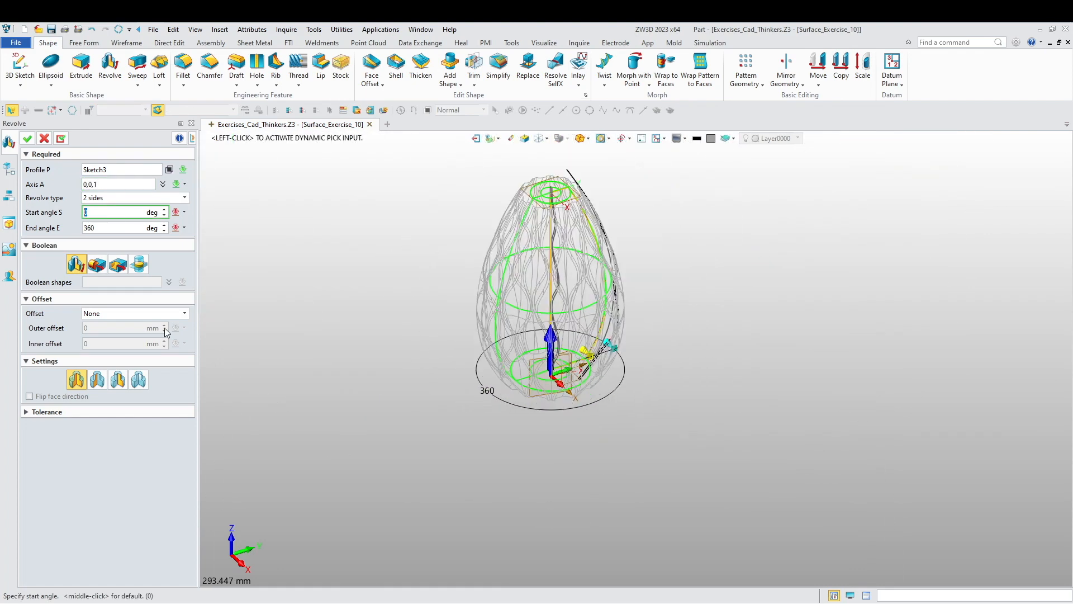
Make the revolve remove material from the vase in shaded display and apply it to hollow out the interior.
click(119, 265)
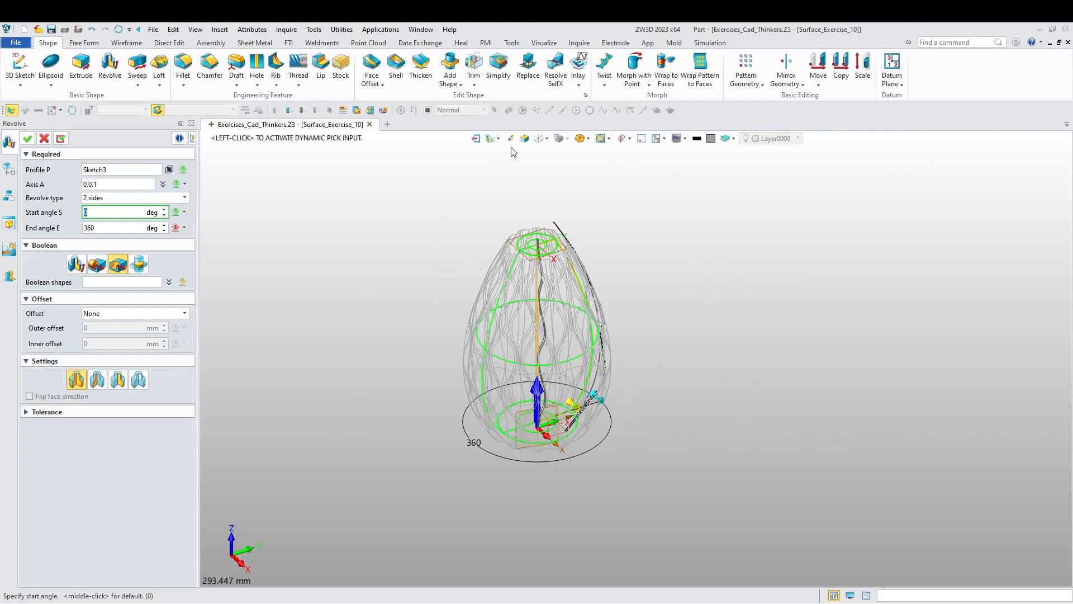
click(539, 140)
scroll(374, 275, up, 3)
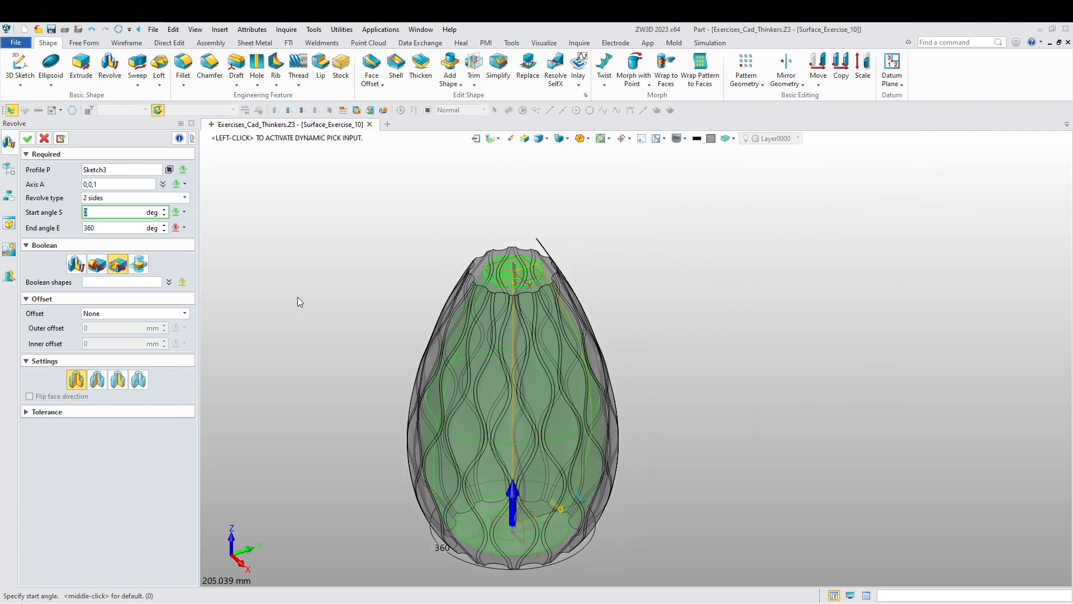
middle_drag(311, 297, 234, 302)
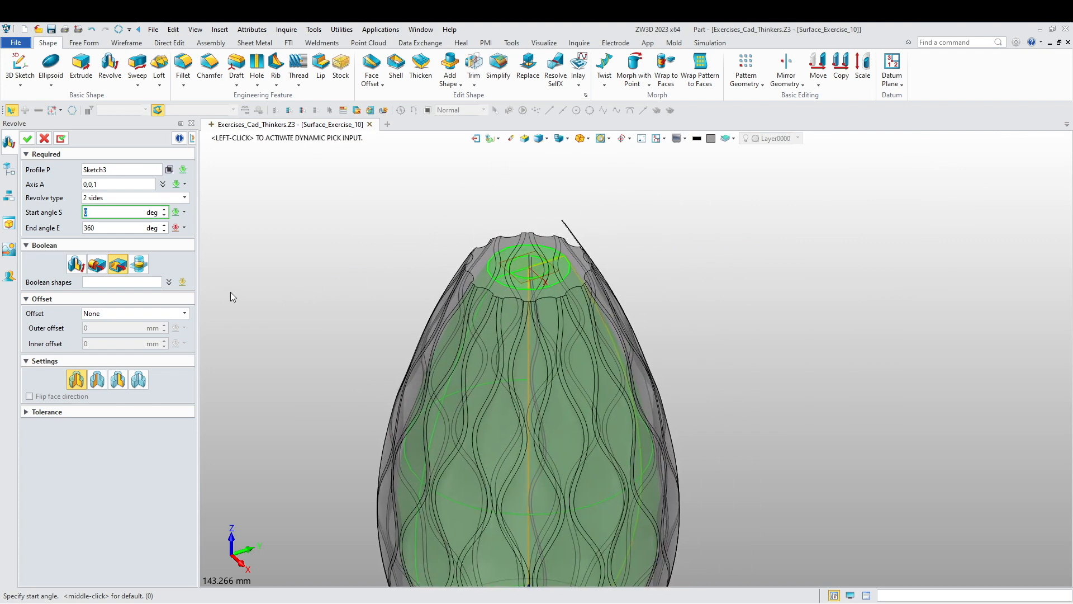
scroll(270, 327, down, 3)
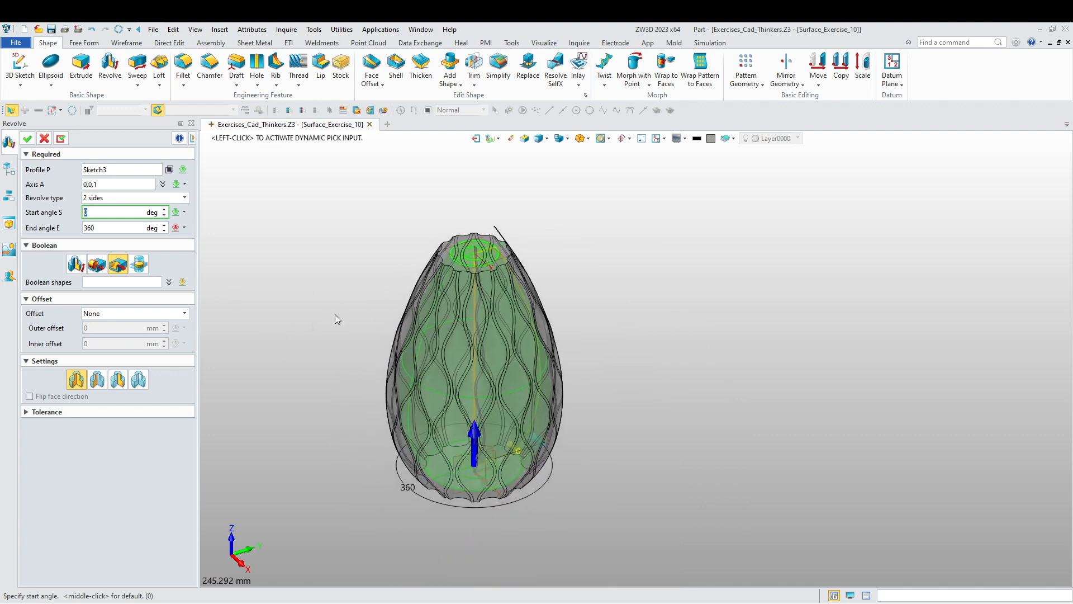
click(27, 138)
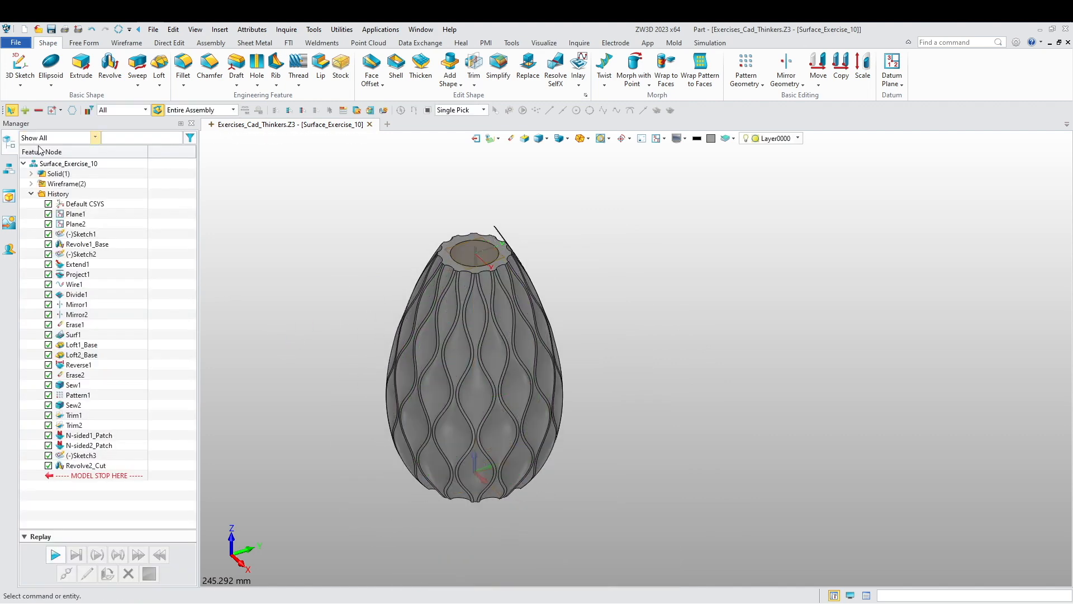
Blank the leftover wavy curve sketch whose ends protrude above the vase's rim.
middle_drag(307, 340, 347, 324)
click(677, 139)
drag(557, 230, 534, 216)
middle_click(599, 236)
mouse_move(600, 240)
middle_down()
mouse_move(581, 284)
mouse_move(529, 275)
middle_up()
key(ctrl+Down)
scroll(388, 290, down, 2)
middle_drag(388, 290, 319, 316)
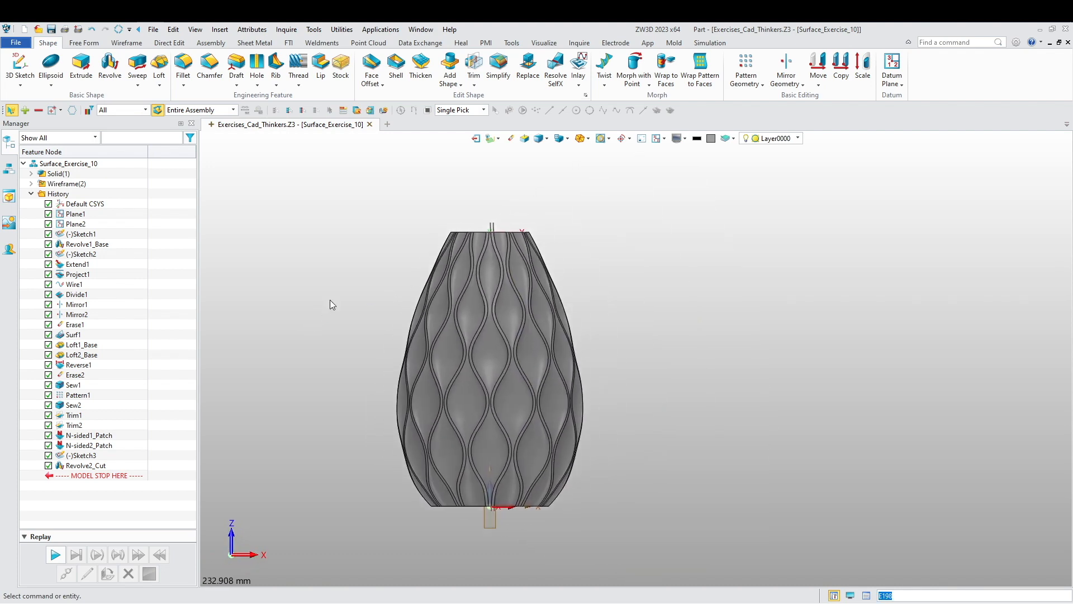
middle_drag(347, 280, 294, 288)
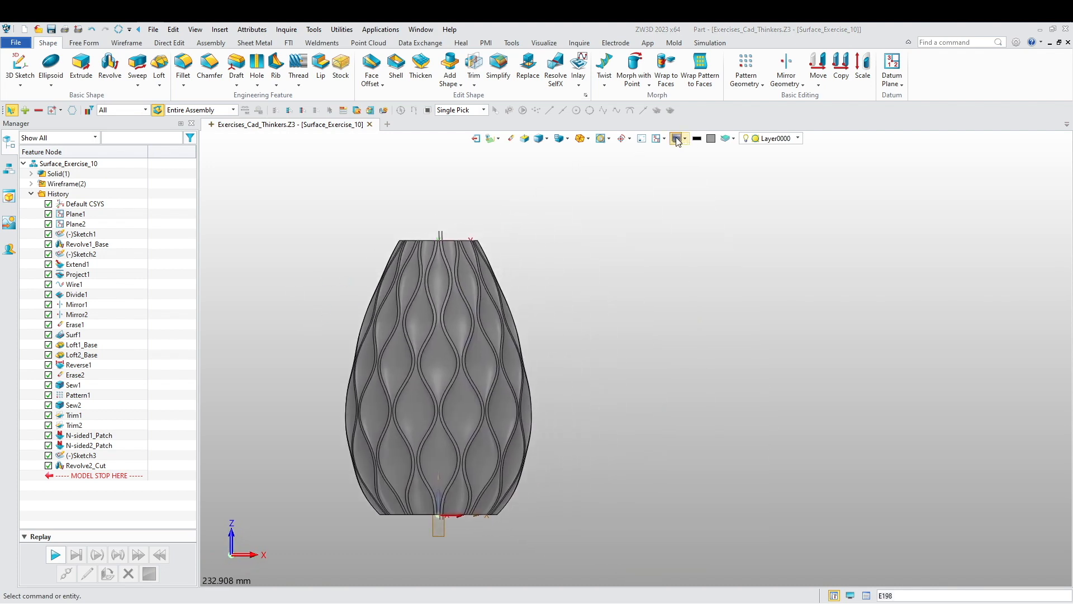
click(677, 139)
scroll(461, 234, up, 3)
scroll(448, 239, up, 2)
click(409, 228)
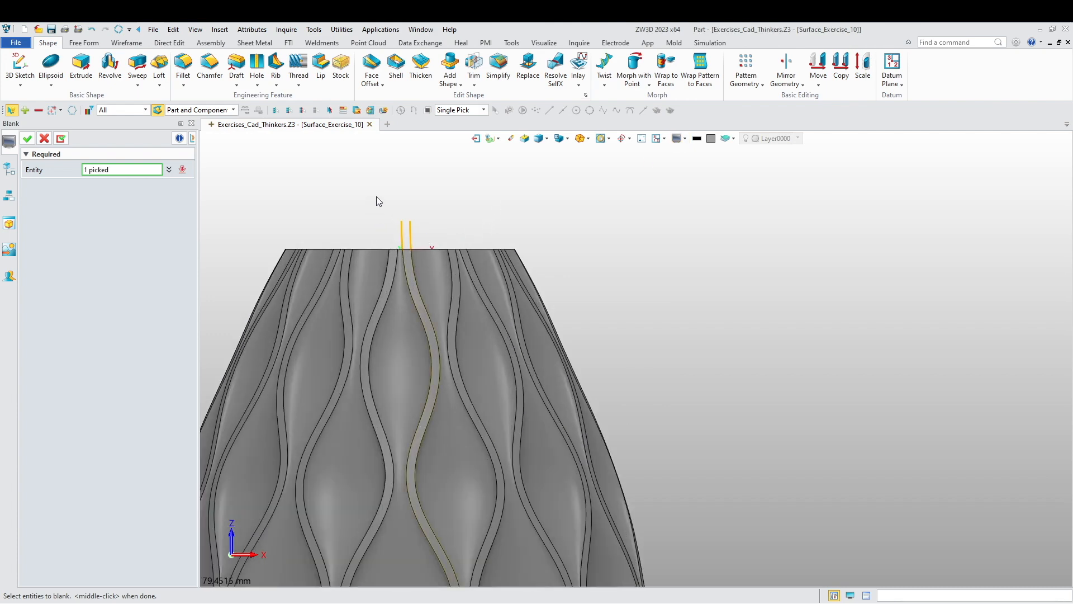
middle_click(377, 195)
scroll(380, 198, down, 3)
scroll(611, 331, down, 3)
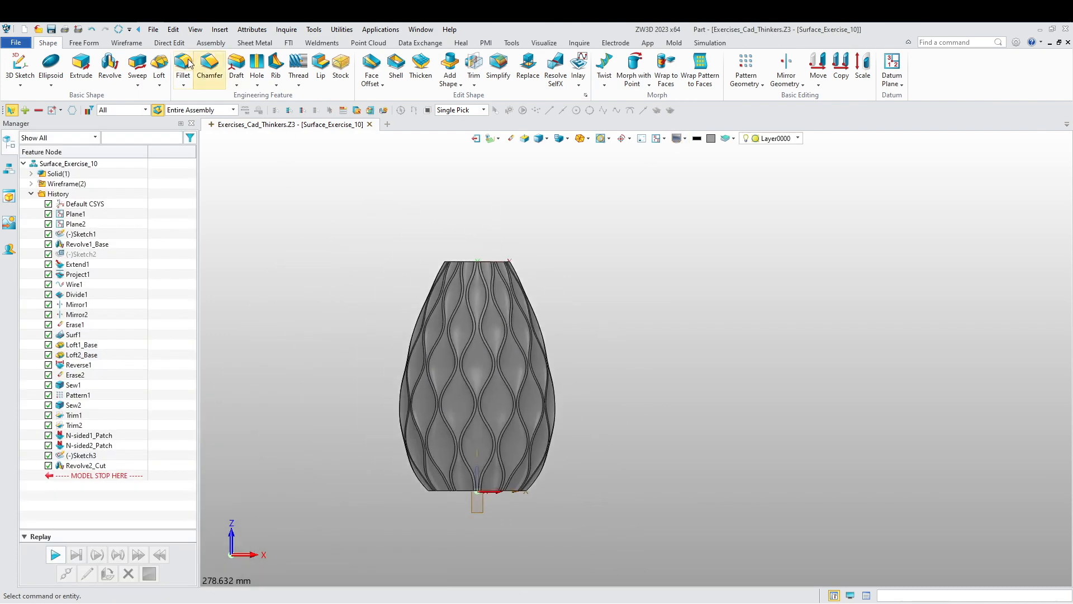
Start a Fillet on all wavy rib edges around the vase and add them as a set with radius 0.75 mm.
click(183, 68)
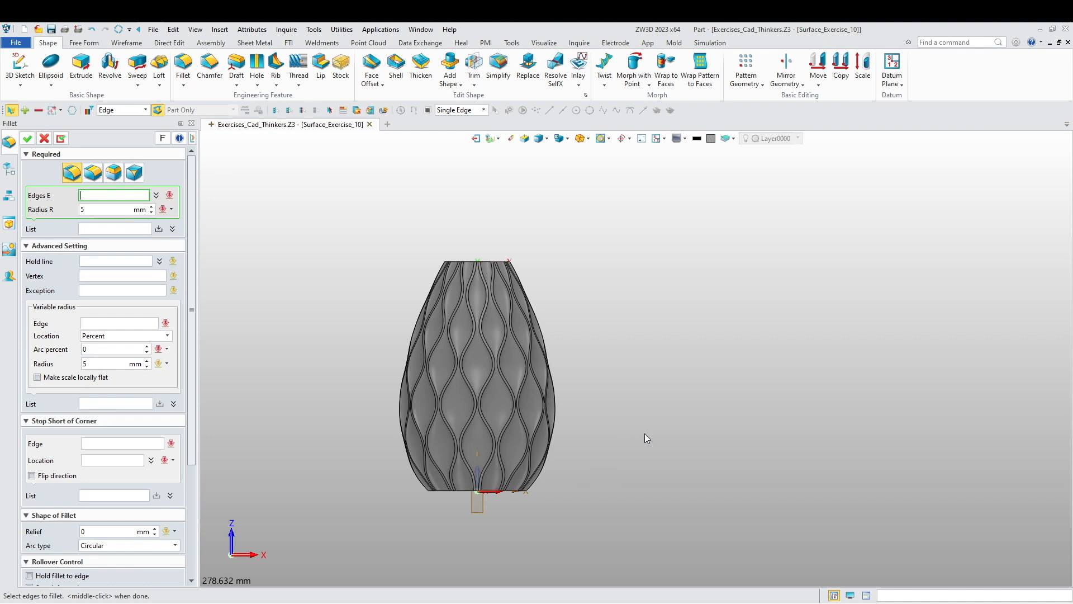
drag(646, 434, 295, 334)
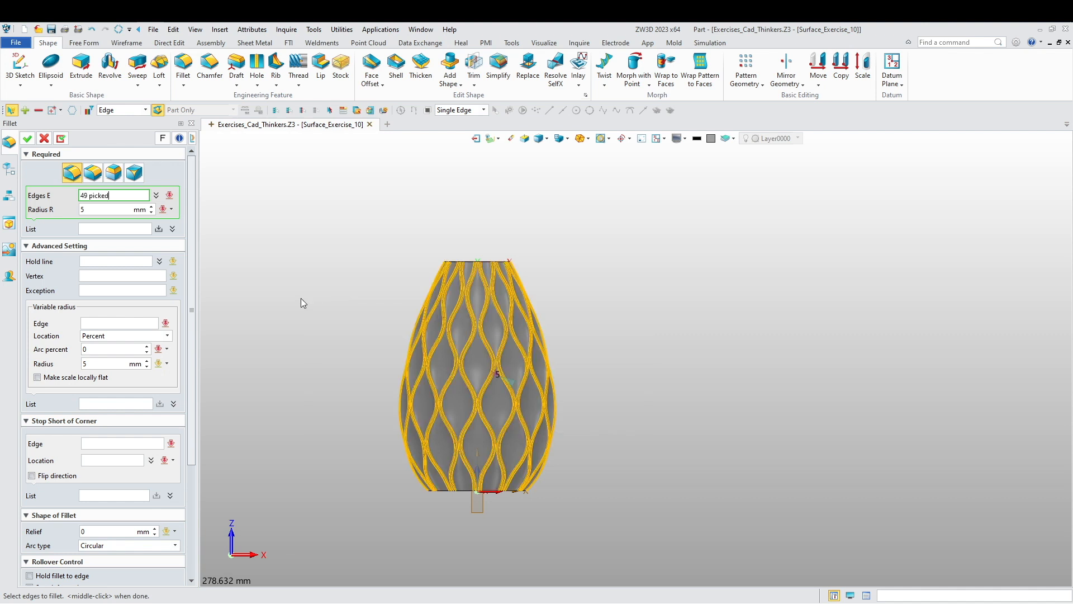
click(147, 207)
text(0.75)
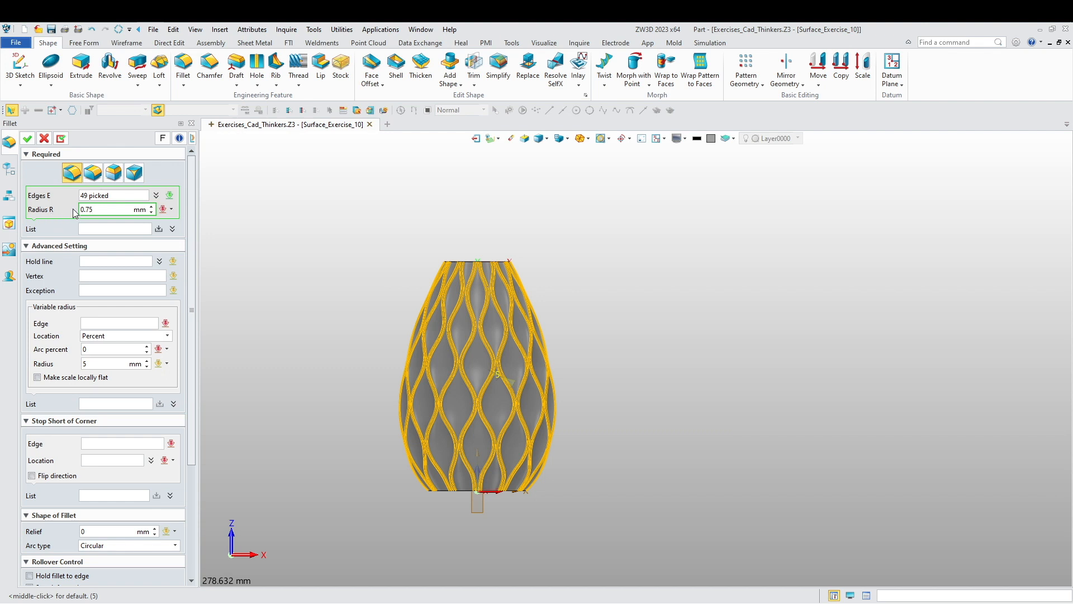
middle_click(274, 236)
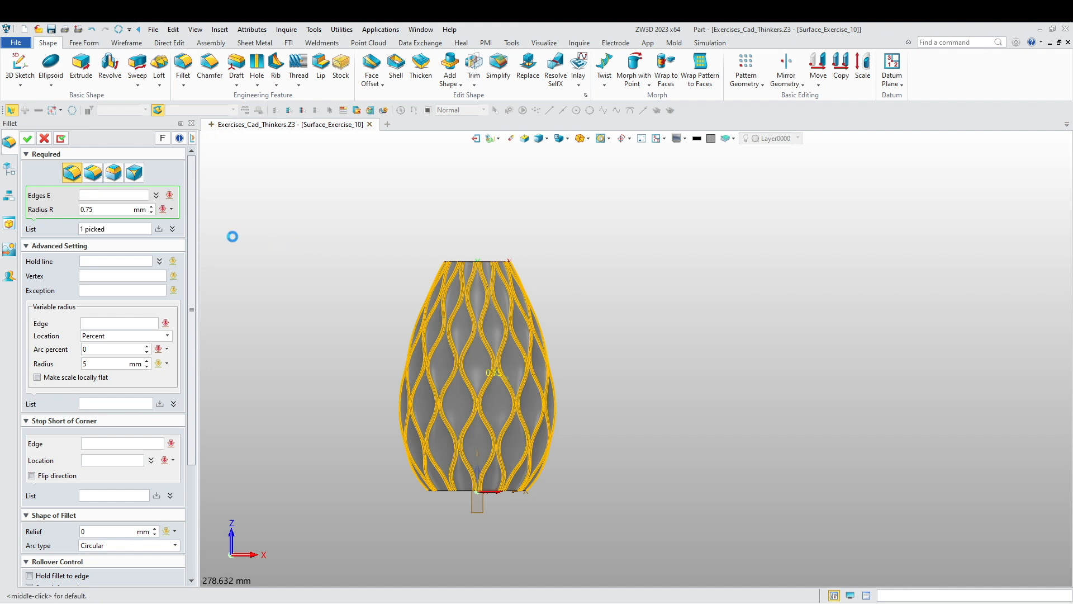
Reopen the 0.75 mm edge set and add the edges of the vase's top rim and of its bottom.
click(132, 231)
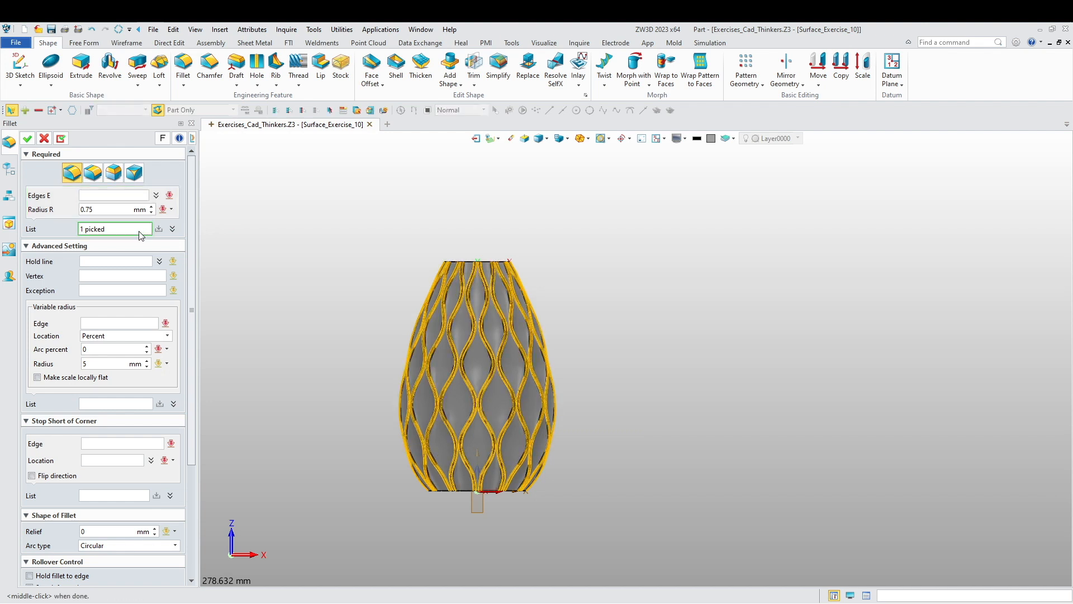
click(172, 229)
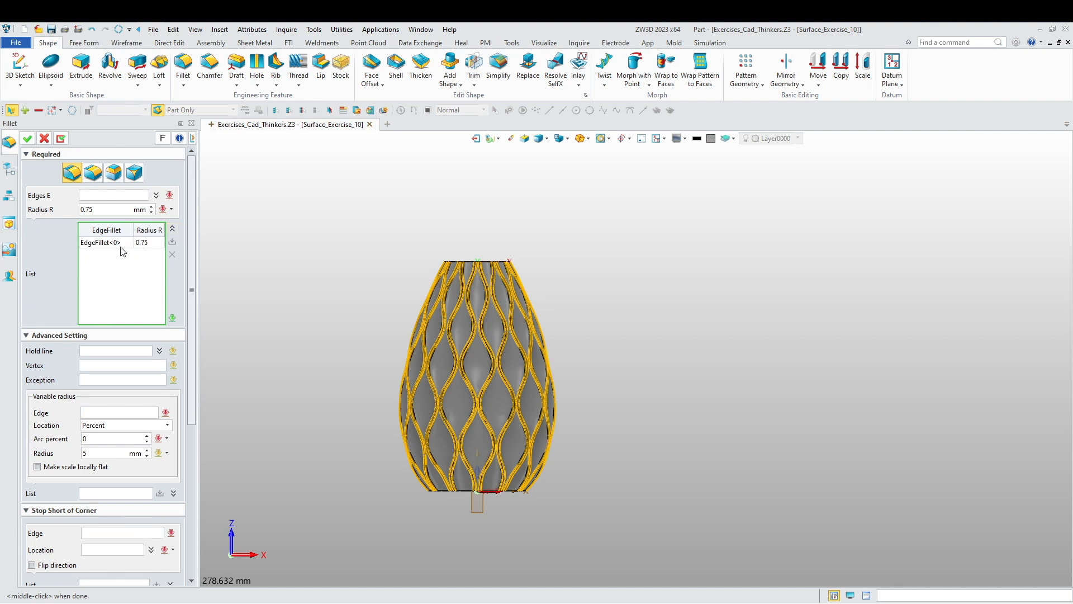
click(103, 249)
click(115, 195)
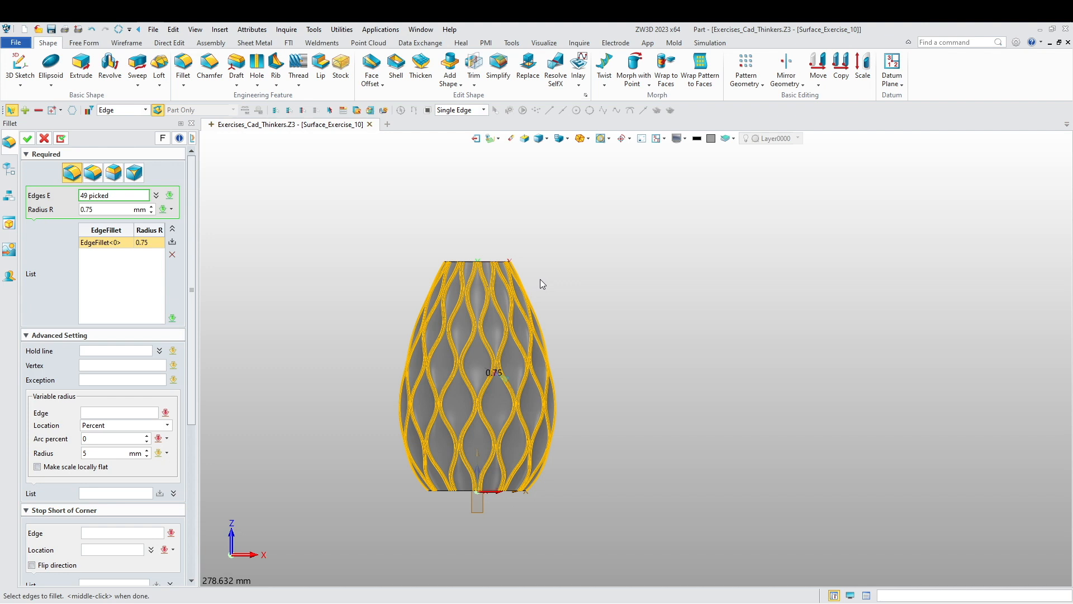
drag(544, 279, 395, 229)
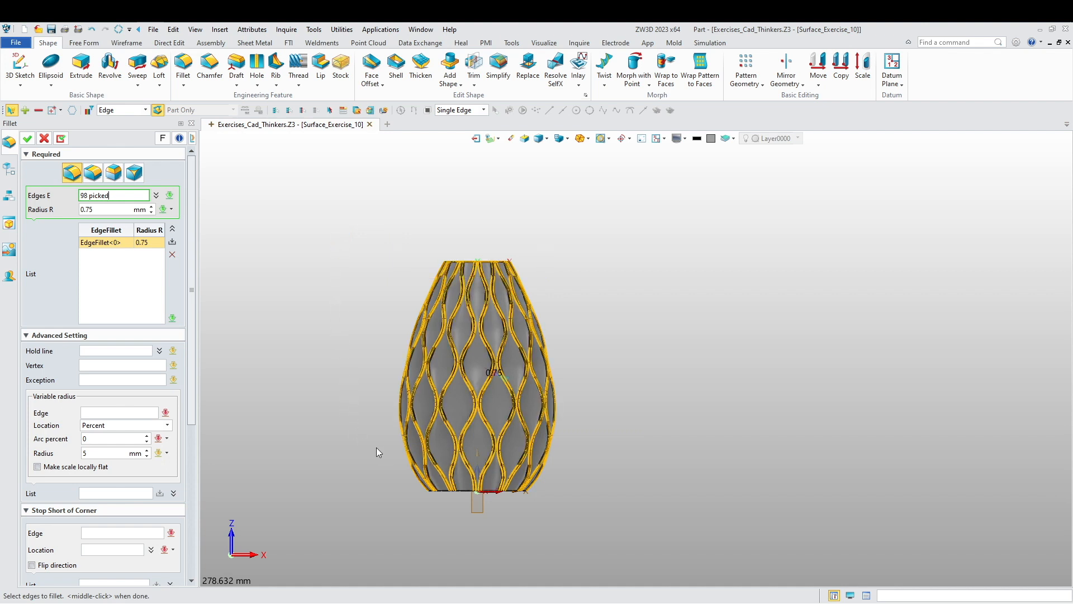
drag(555, 521, 404, 487)
Remove the circular mouth edge from the 0.75 mm edge set and store the updated set.
right_drag(339, 428, 334, 459)
scroll(365, 293, up, 9)
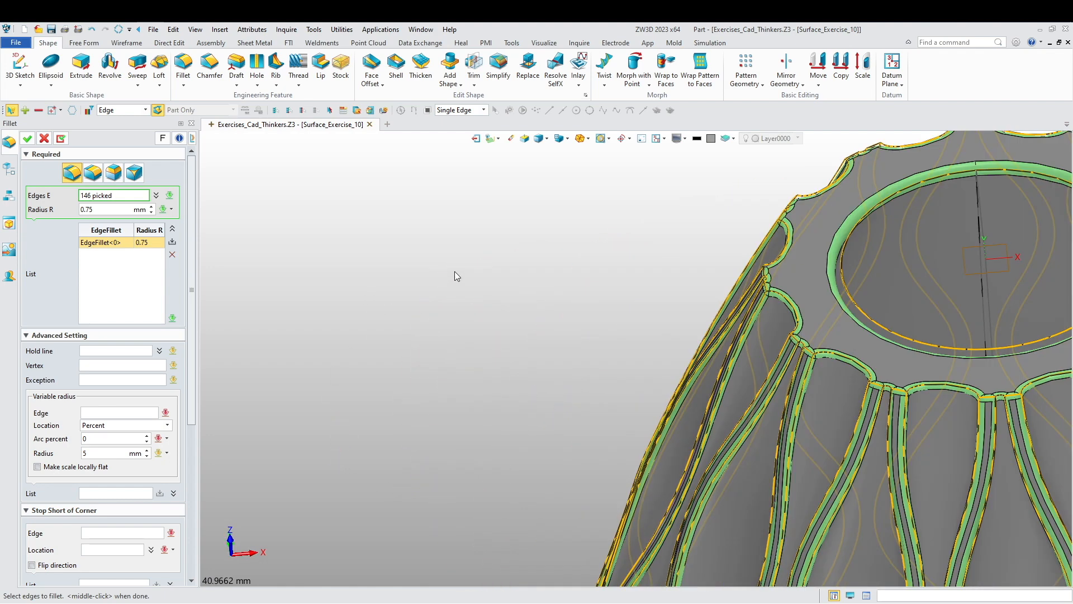
right_drag(454, 272, 427, 323)
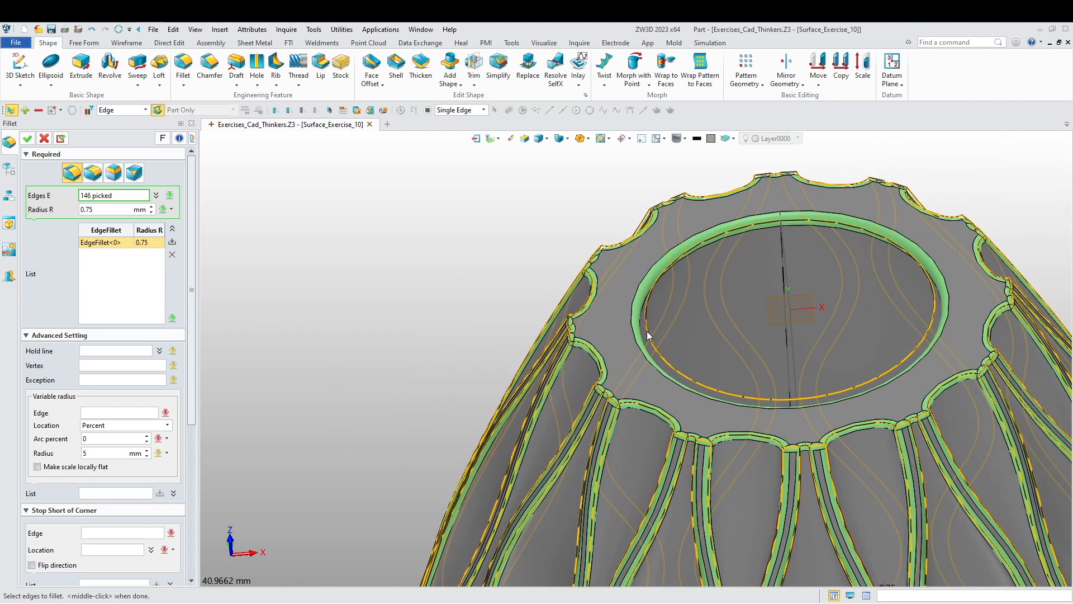
middle_click(479, 301)
right_drag(476, 300, 297, 264)
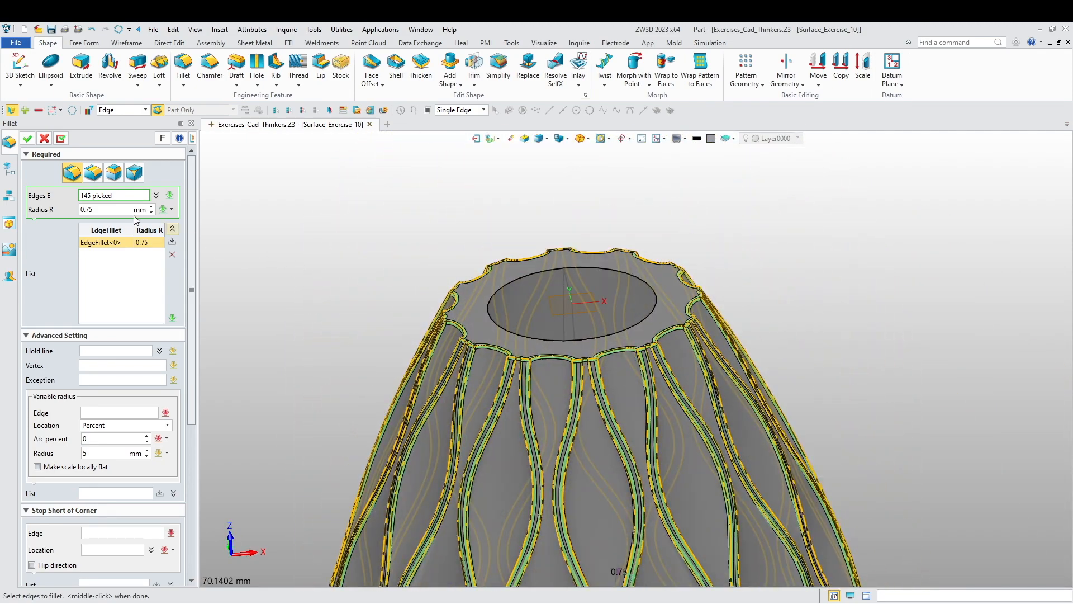
middle_click(281, 265)
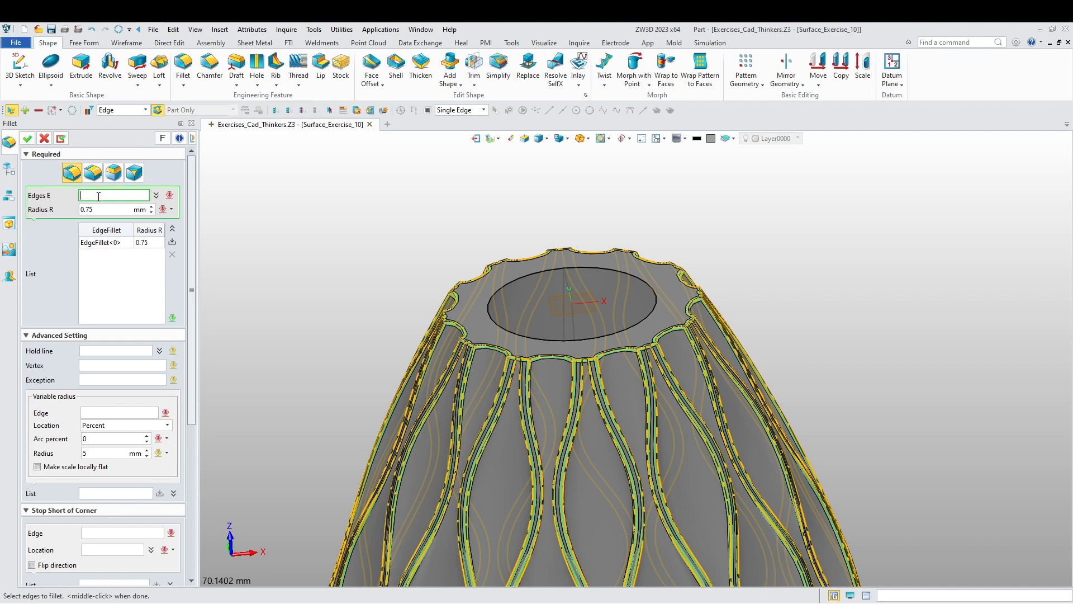
Pick the circular mouth edge as a separate fillet set with radius 3 mm.
drag(97, 209, 66, 210)
text(3)
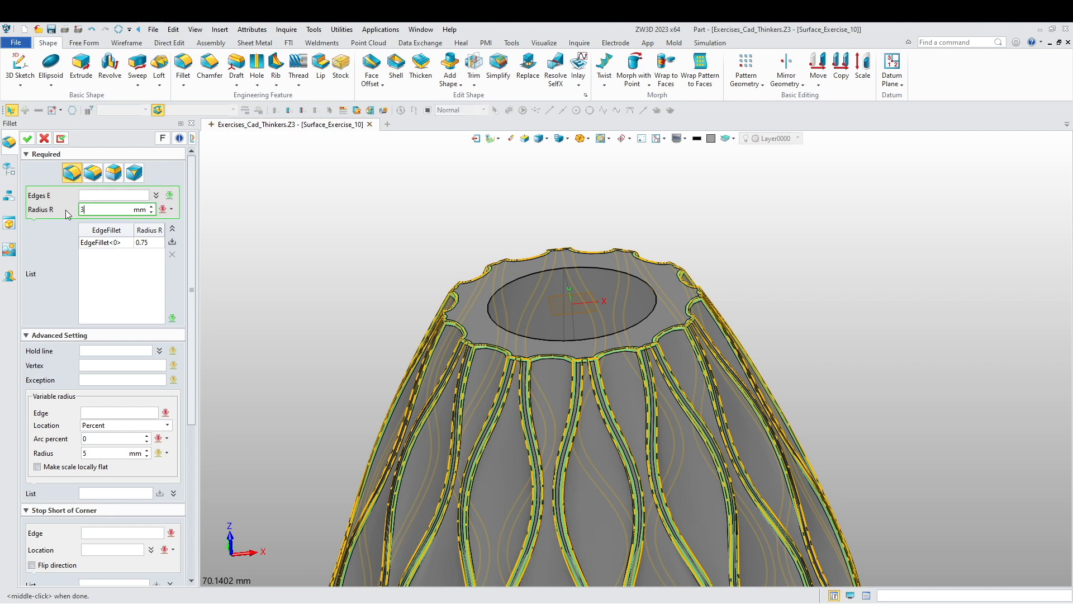
click(505, 289)
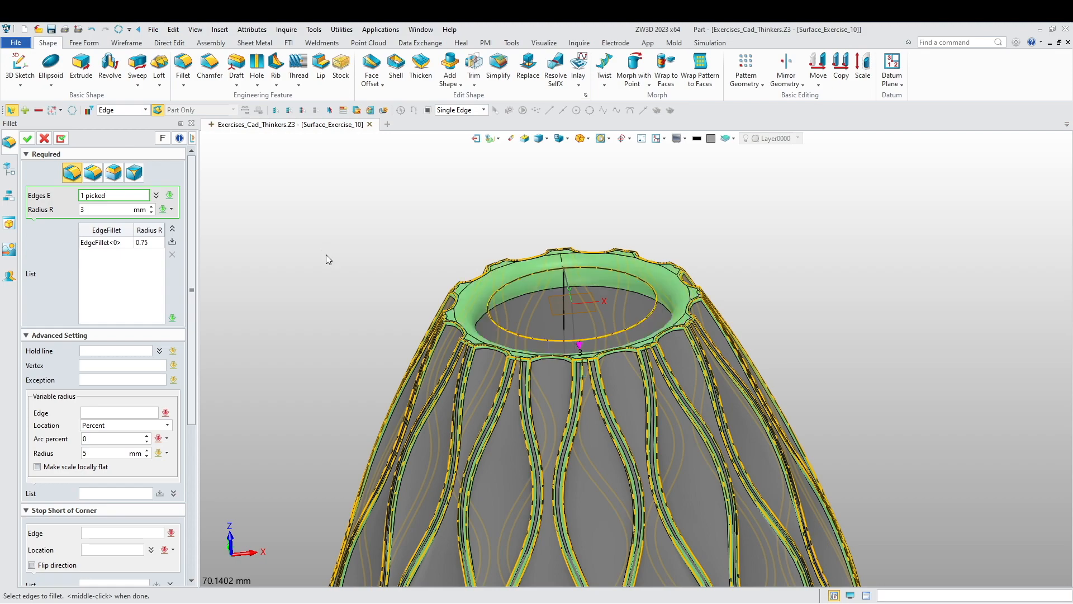
Try a 1 mm fillet radius on the circular mouth edge.
right_drag(303, 270, 316, 295)
click(99, 209)
double_click(98, 209)
text(1)
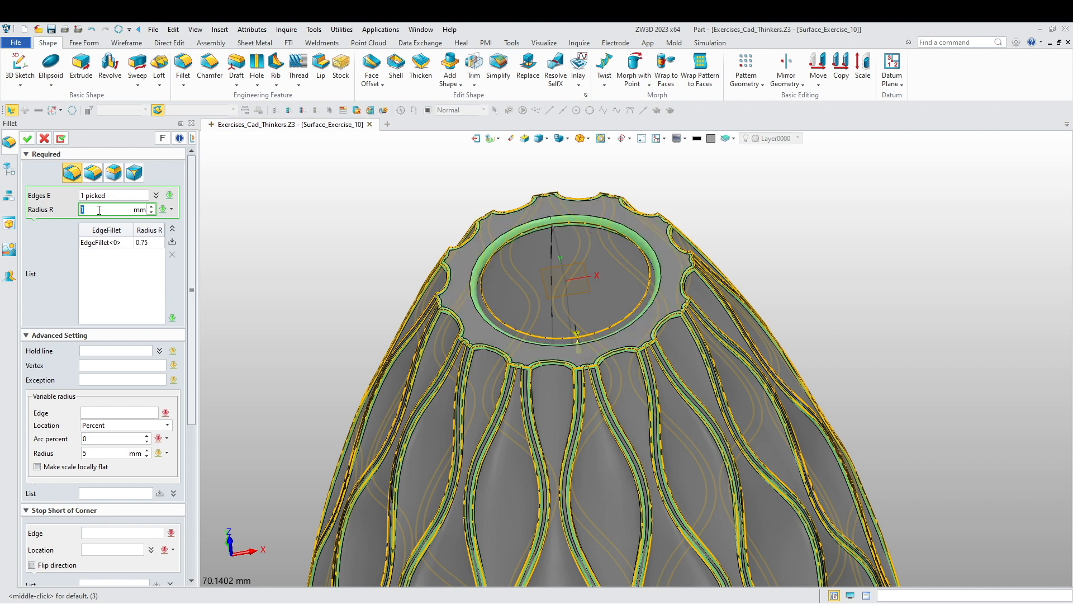
Set the mouth edge's fillet radius back to 3 mm and add it to the fillet list.
click(151, 206)
click(152, 206)
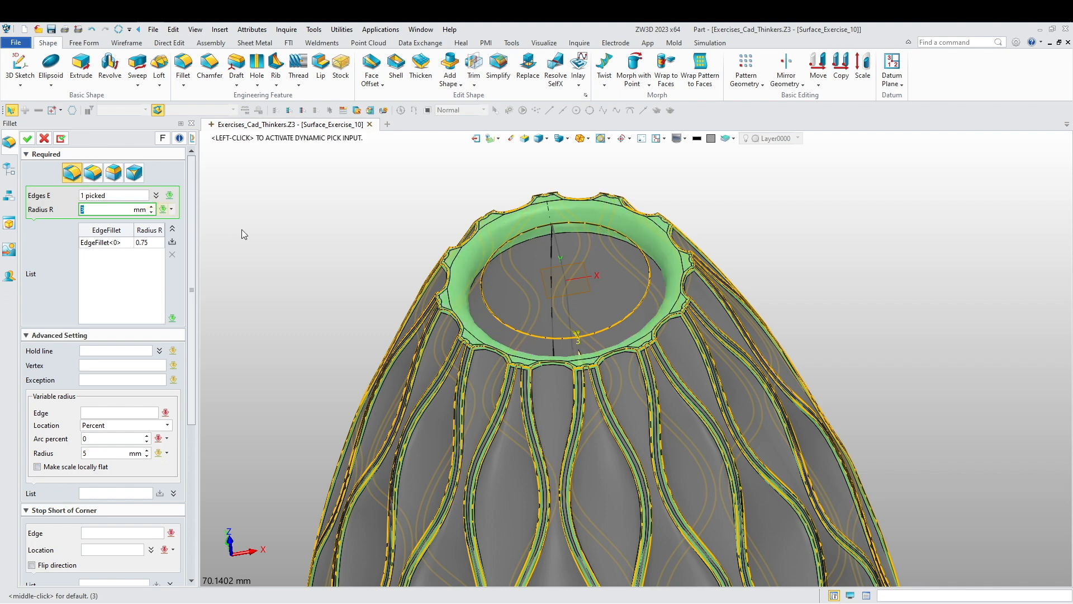
middle_click(257, 230)
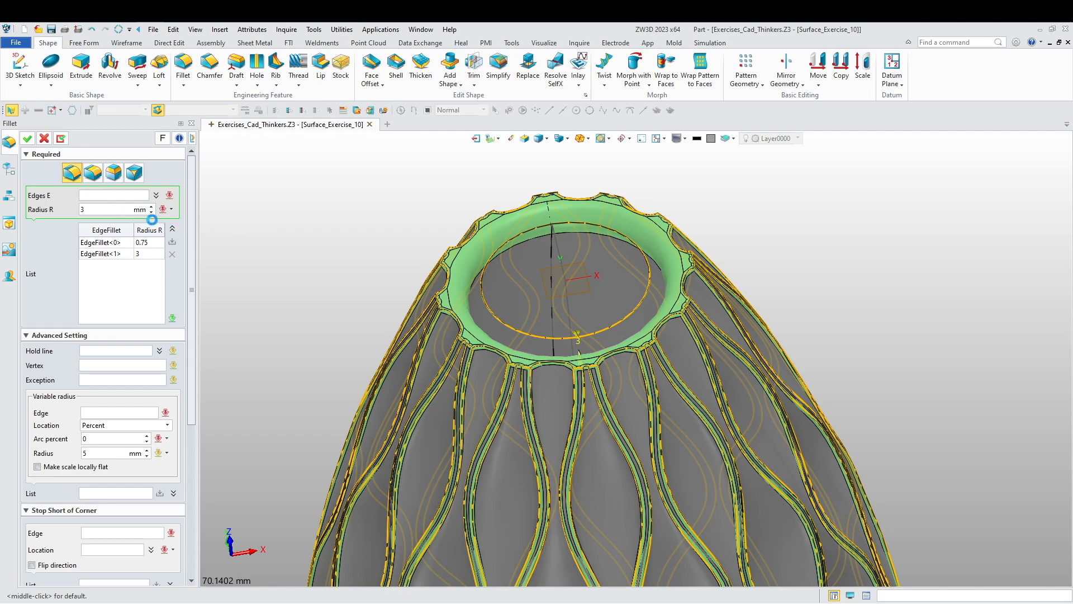
Add the hollow's inner bottom edge to the fillet list with radius 10 mm and apply the whole fillet.
right_drag(324, 241, 306, 280)
click(536, 268)
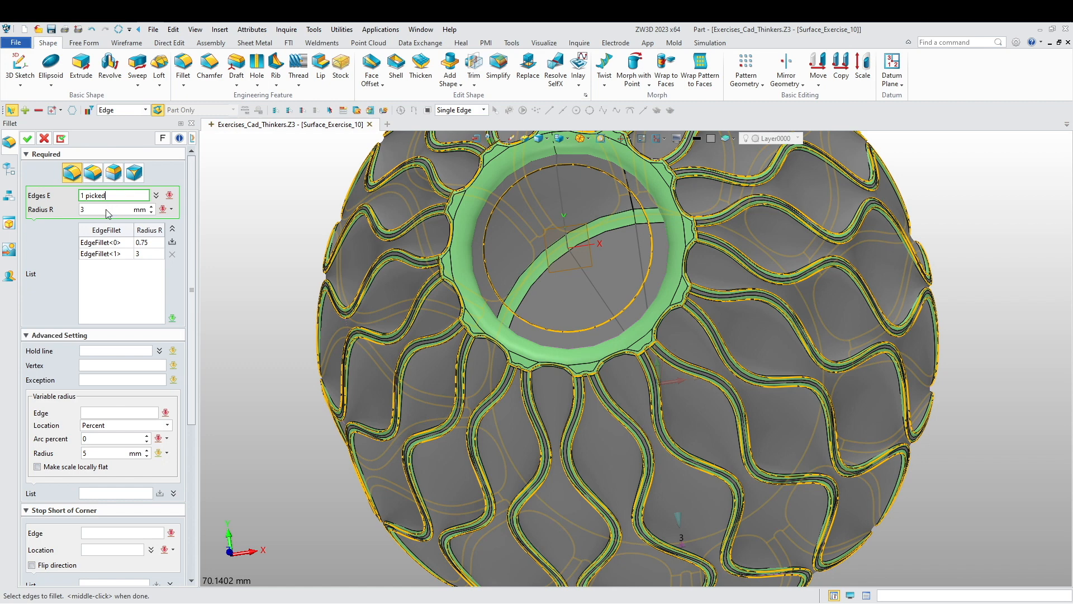
click(103, 209)
text(10)
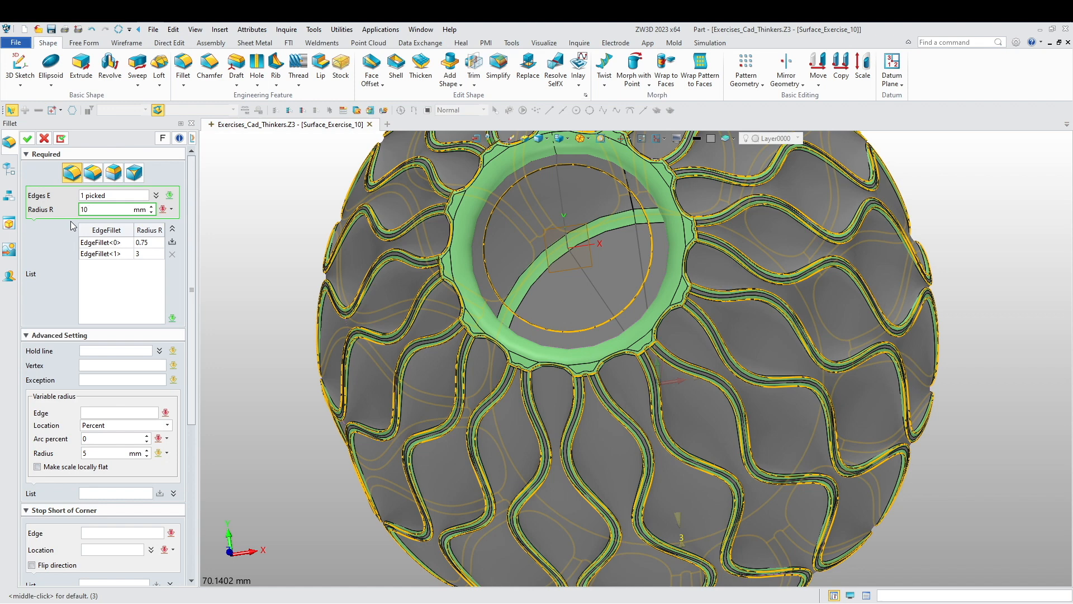
middle_click(215, 219)
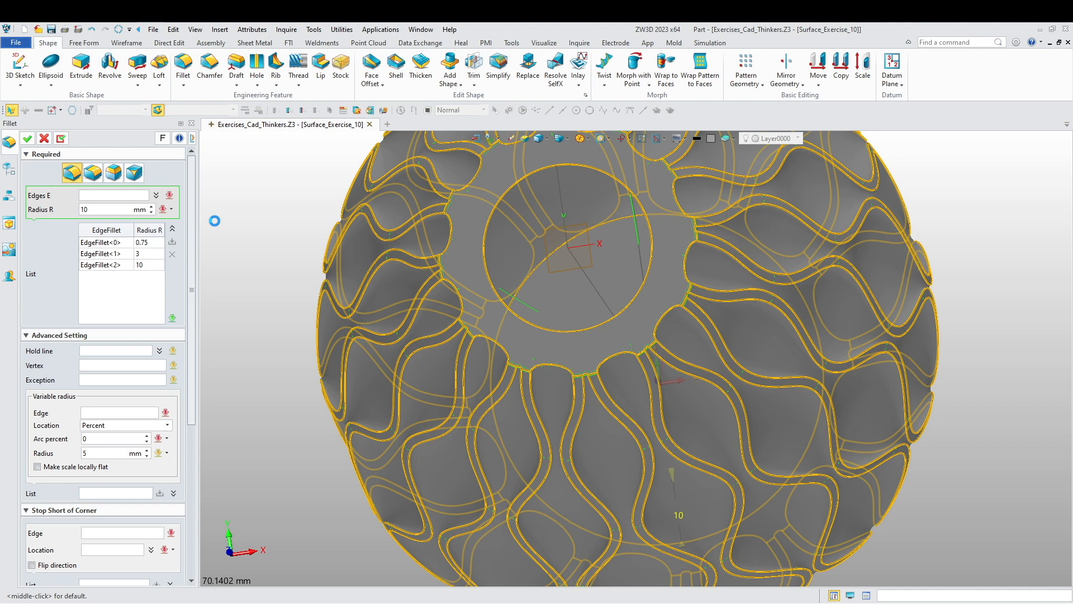
click(27, 138)
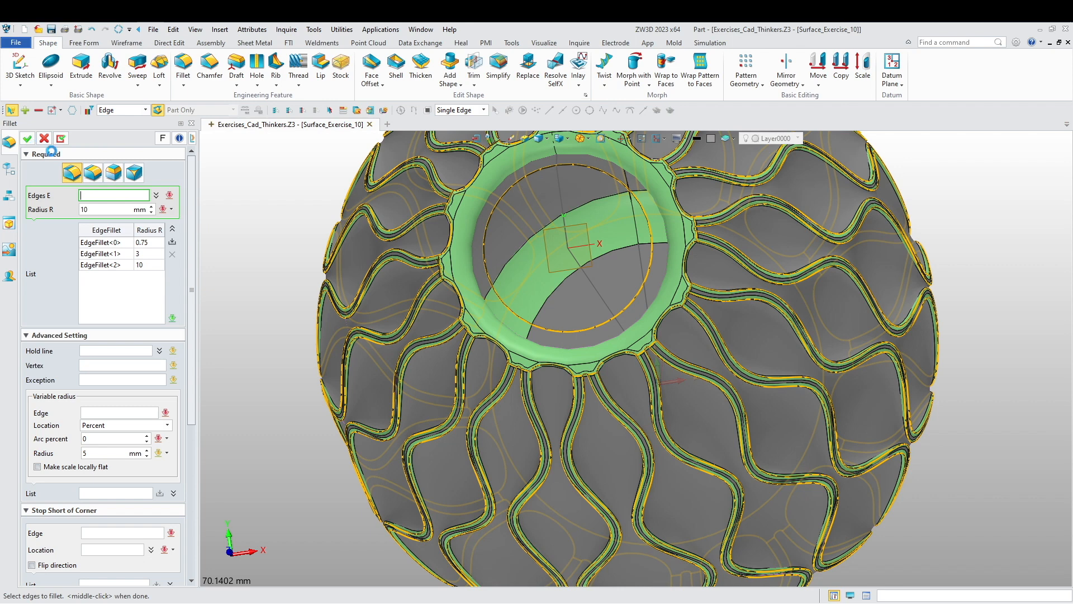
click(28, 138)
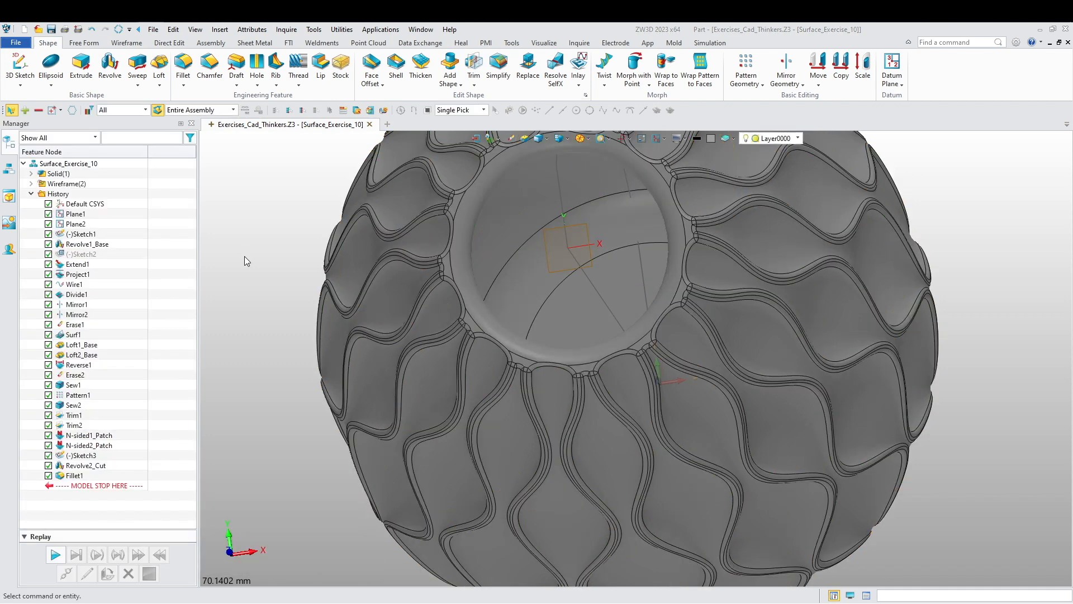
Examine the filleted vase as a whole from an isometric angle, including the rounded rim and ribs.
scroll(308, 316, down, 3)
right_drag(303, 340, 308, 414)
scroll(262, 414, down, 2)
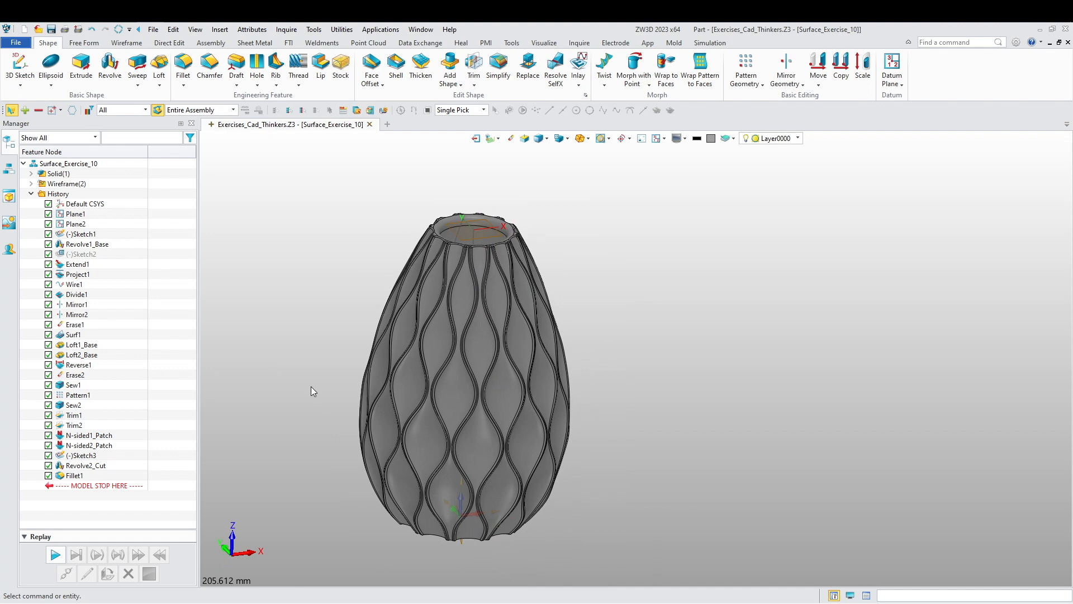
key(ctrl+Home)
scroll(740, 399, up, 4)
scroll(740, 399, down, 2)
middle_drag(740, 400, 770, 409)
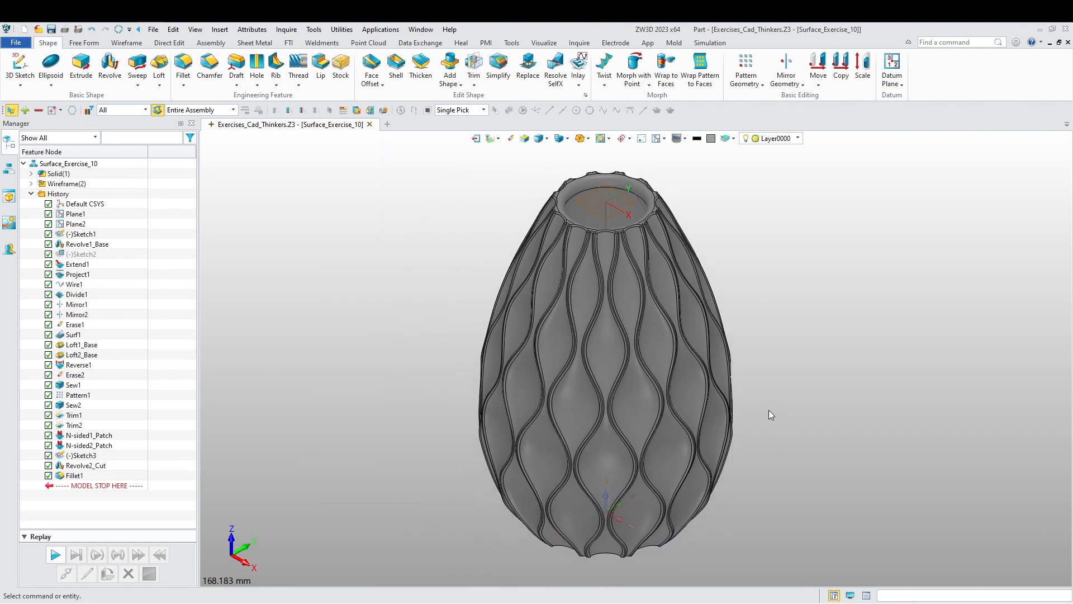